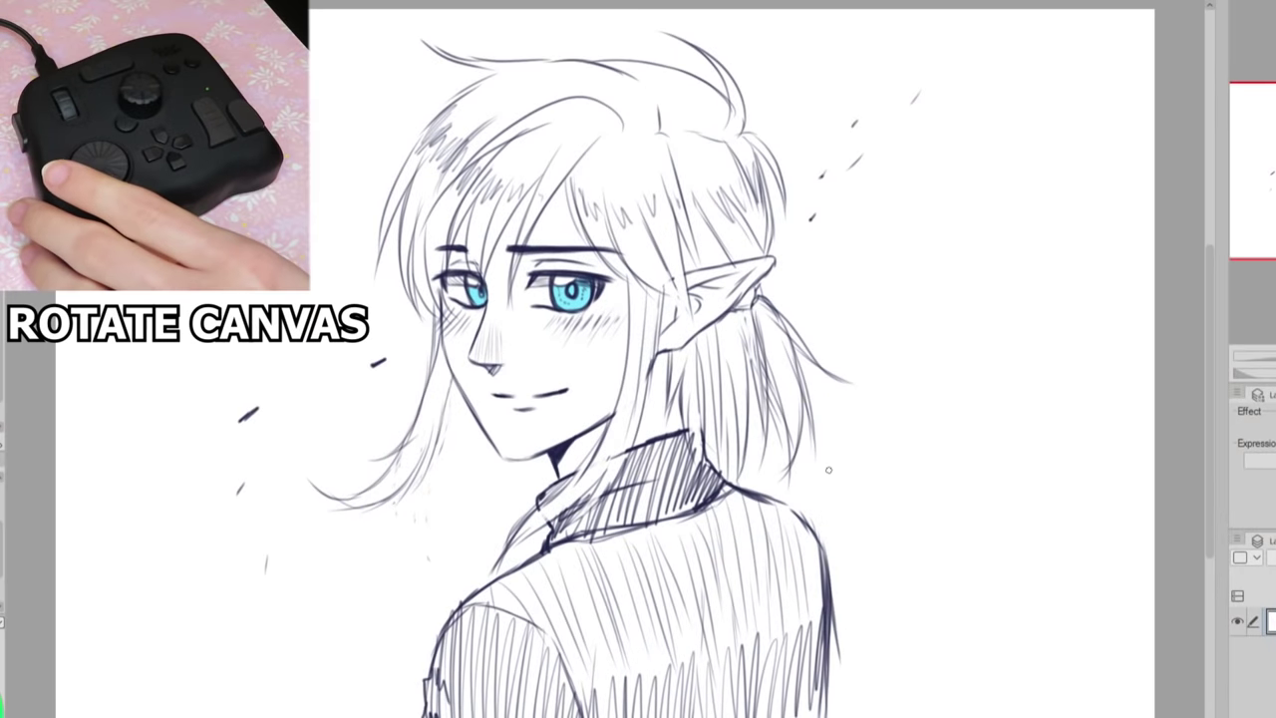
Rotate the canvas in both directions to view the elf portrait sketch at different angles
key(minus)
key(minus)
key(minus)
key(minus)
key(asciicircum)
key(asciicircum)
key(asciicircum)
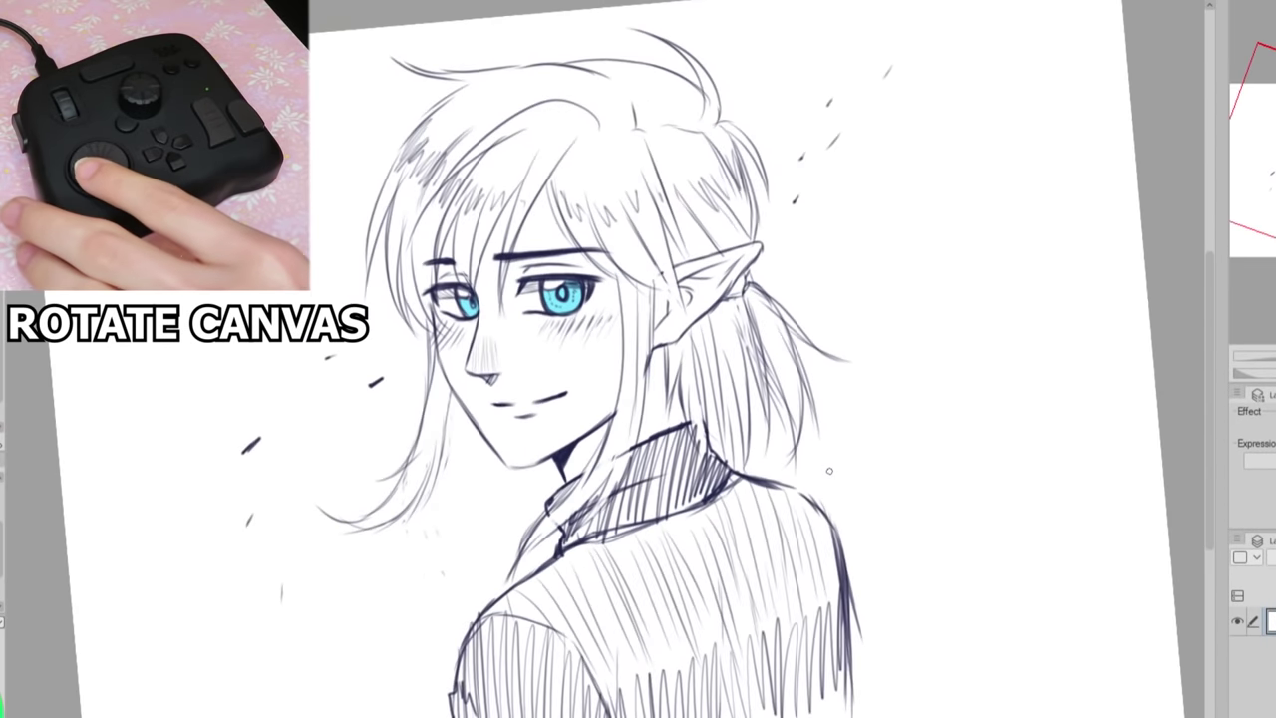
key(minus)
key(asciicircum)
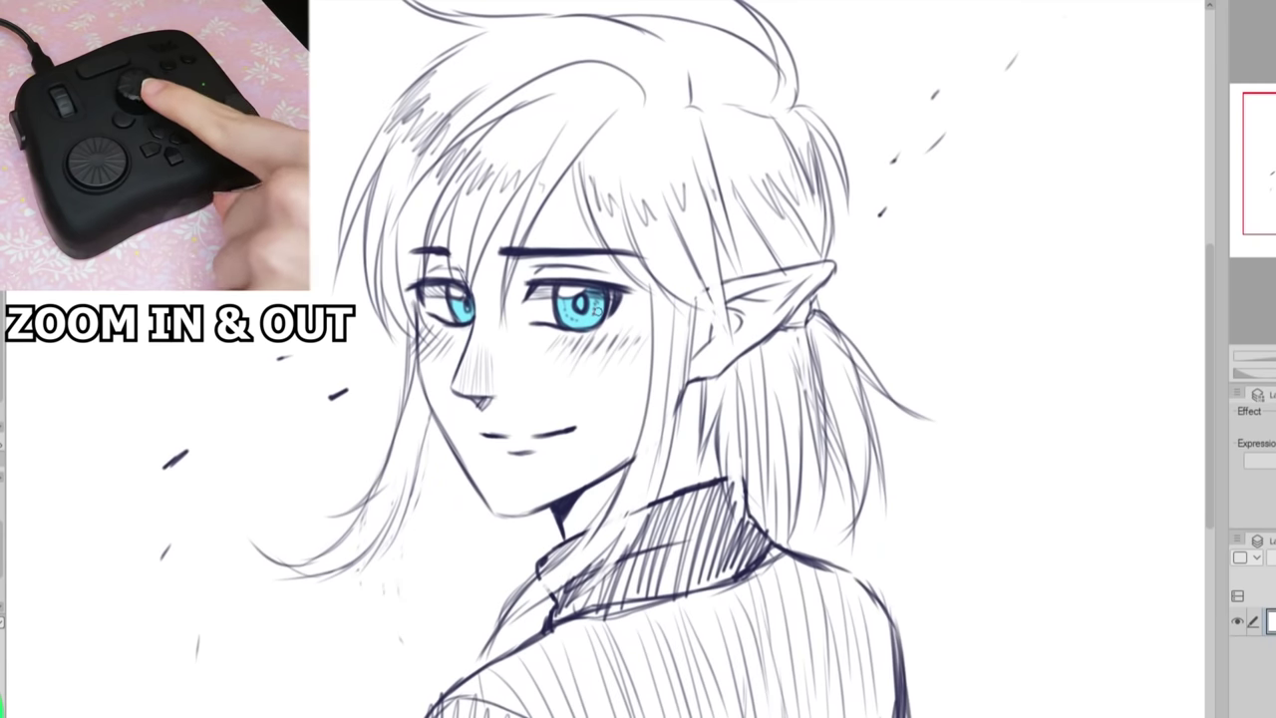
Zoom the canvas out and in repeatedly to view the portrait sketch at different scales
key(ctrl+minus)
key(ctrl+minus)
key(ctrl+minus)
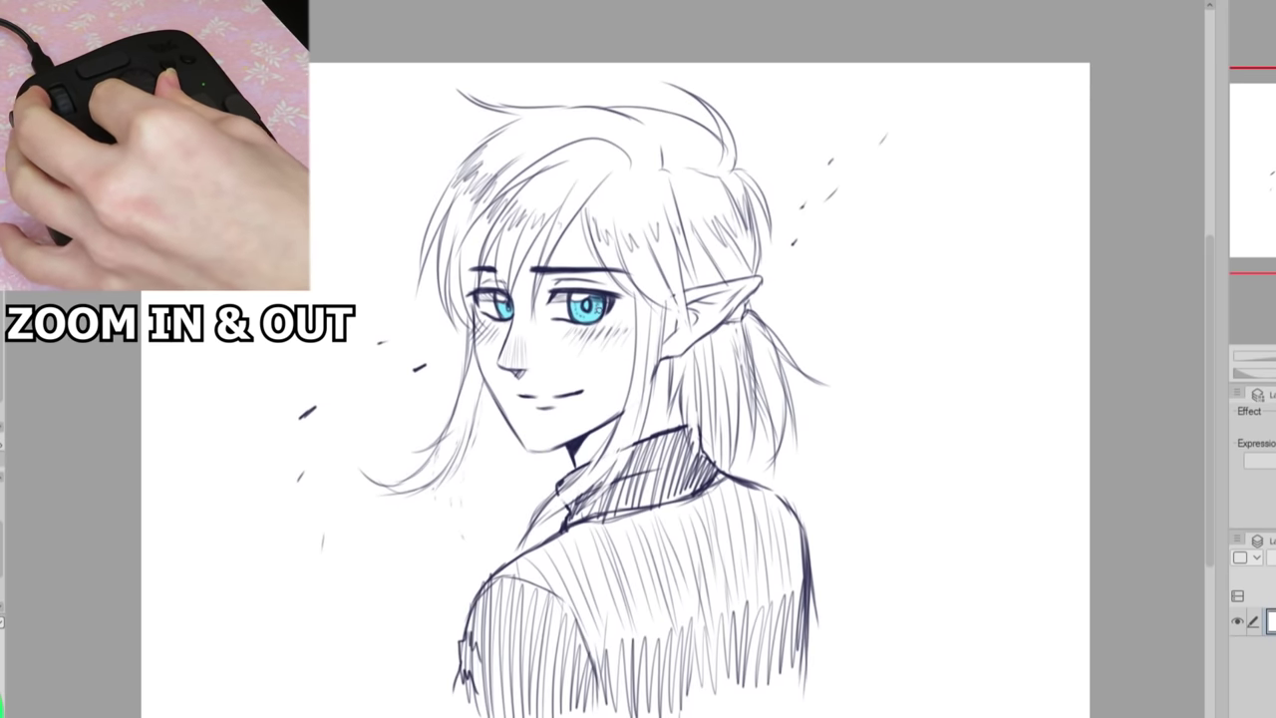
key(ctrl+plus)
key(ctrl+plus)
key(ctrl+plus)
key(ctrl+plus)
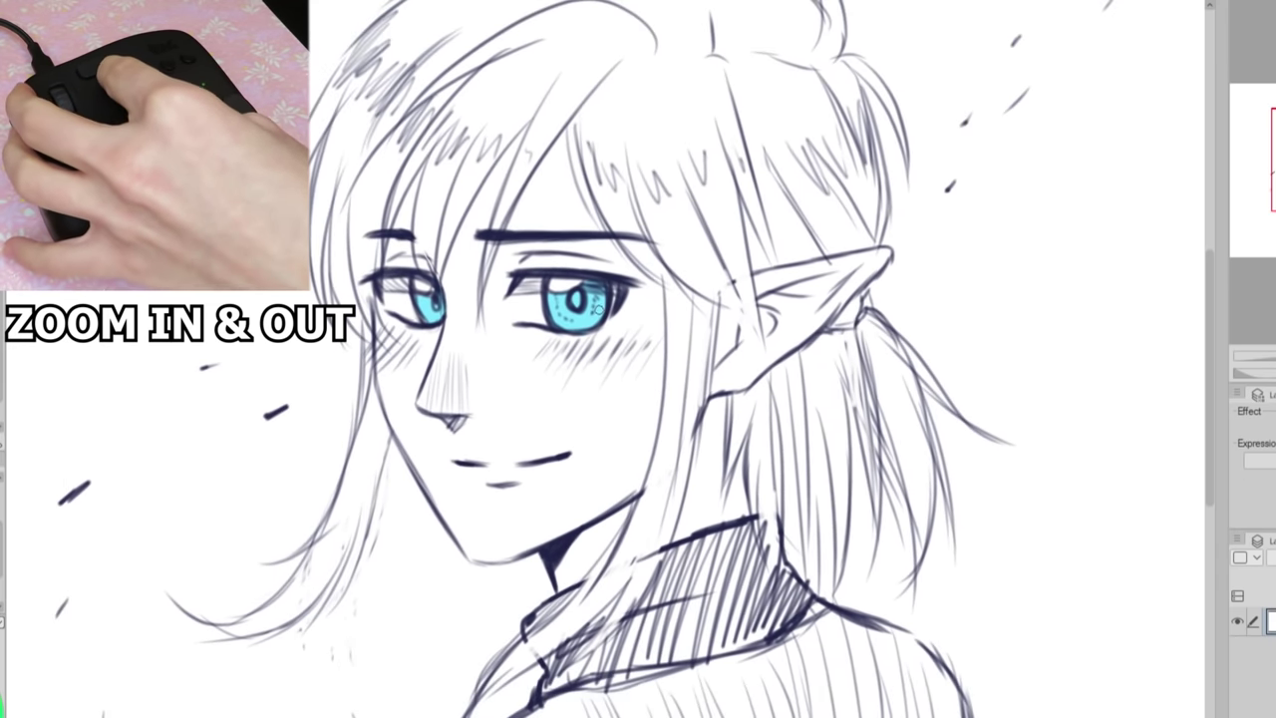
key(ctrl+minus)
key(ctrl+minus)
key(ctrl+minus)
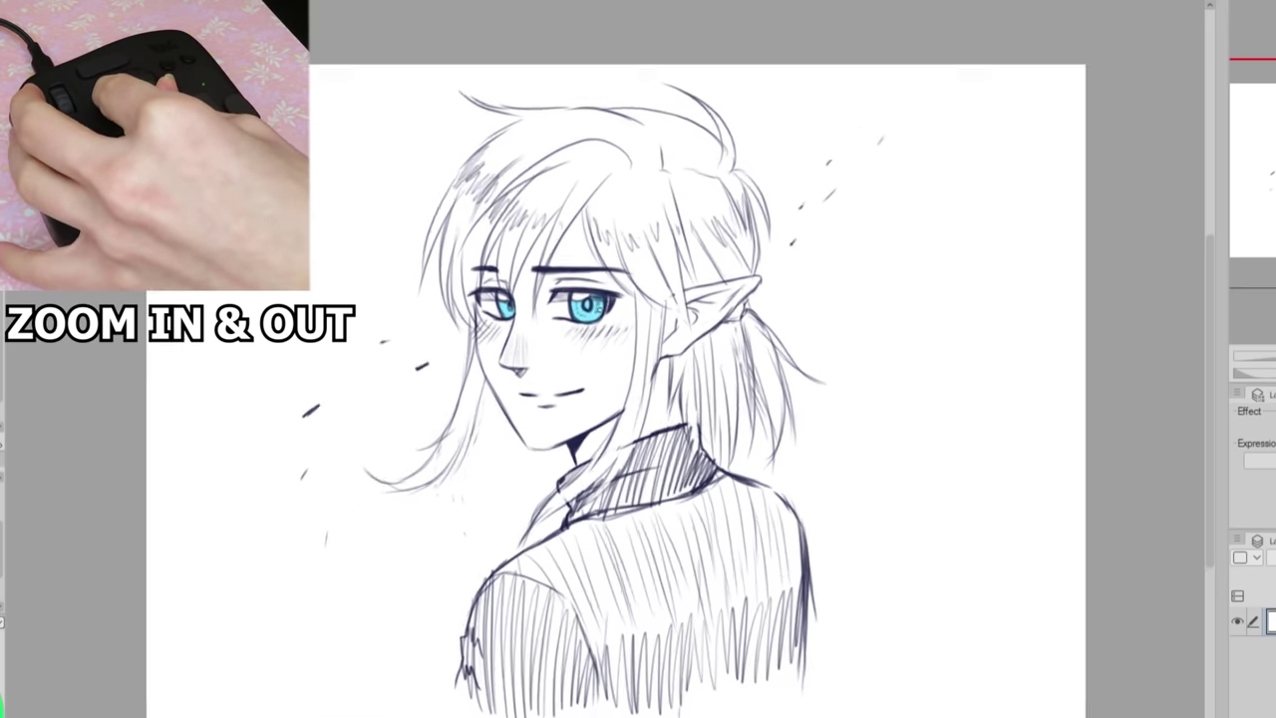
key(ctrl+plus)
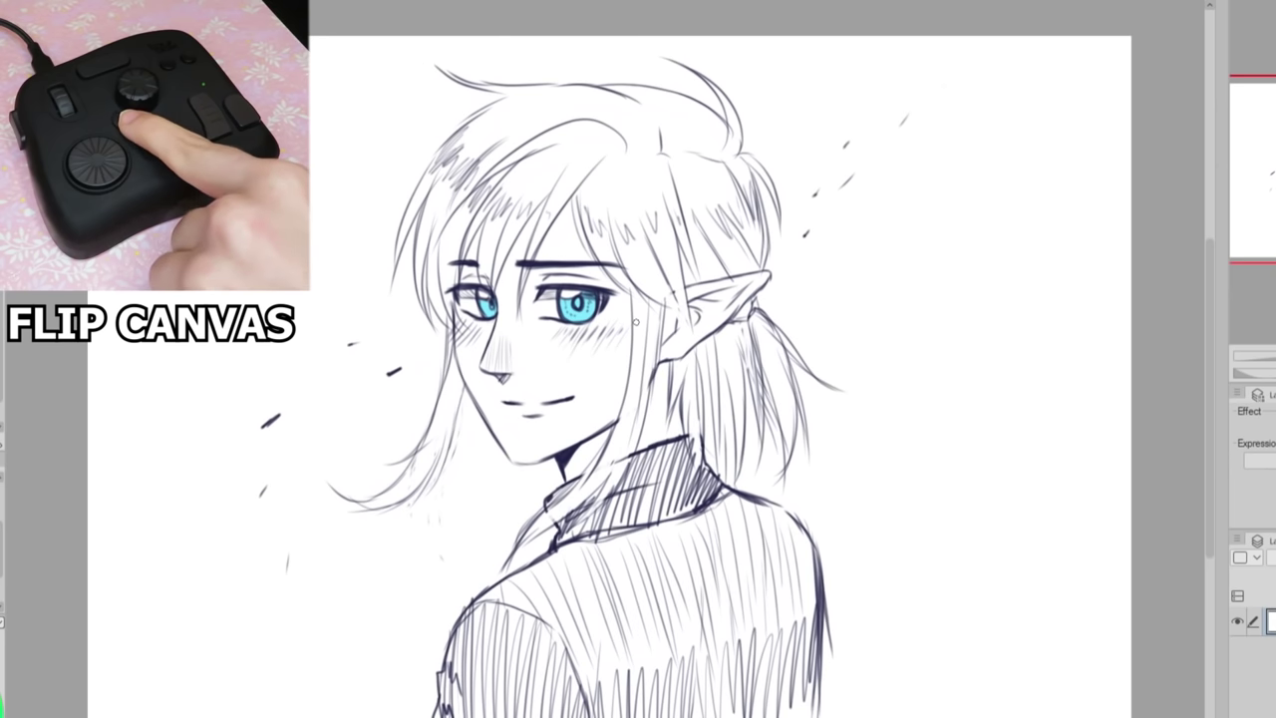
Flip the canvas view horizontally back and forth to check the sketch mirrored
key(h)
key(h)
key(h)
key(h)
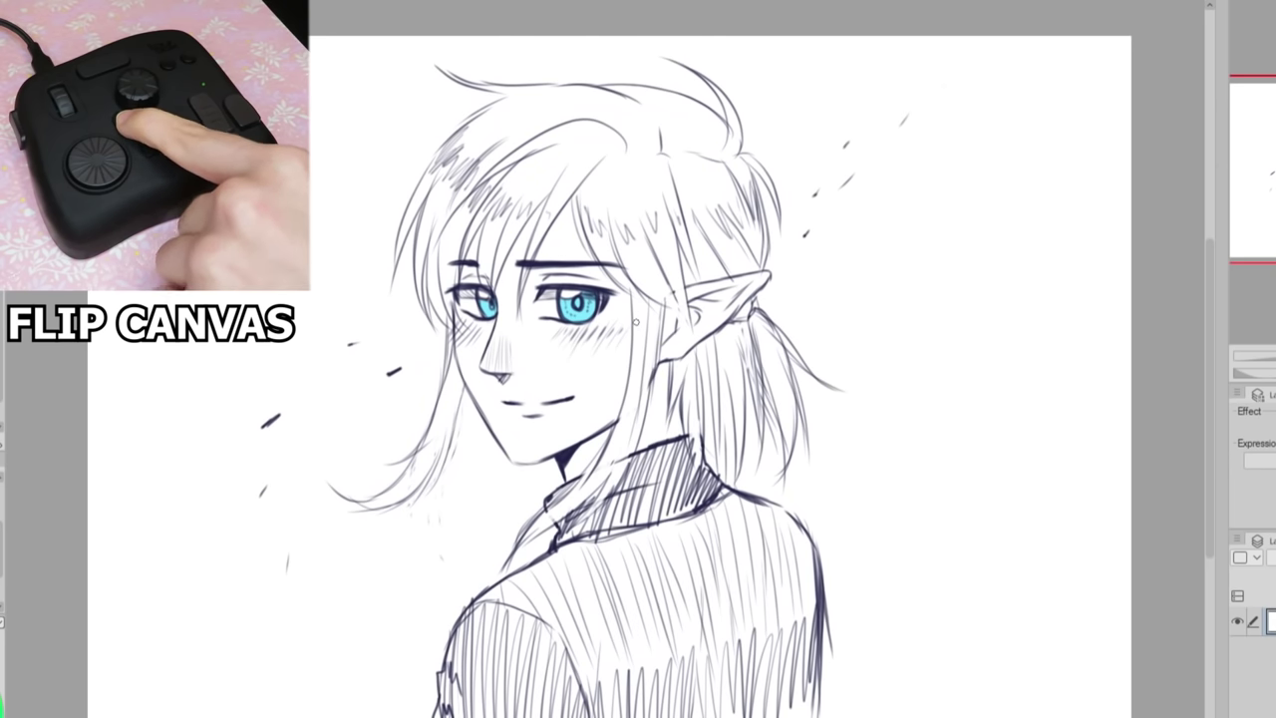
Paint a curved black stroke over the upper hair, enlarge the brush greatly, and paint a thick black blob beside the face
mouse_move(144, 354)
mouse_down()
mouse_move(376, 205)
mouse_move(544, 165)
mouse_up()
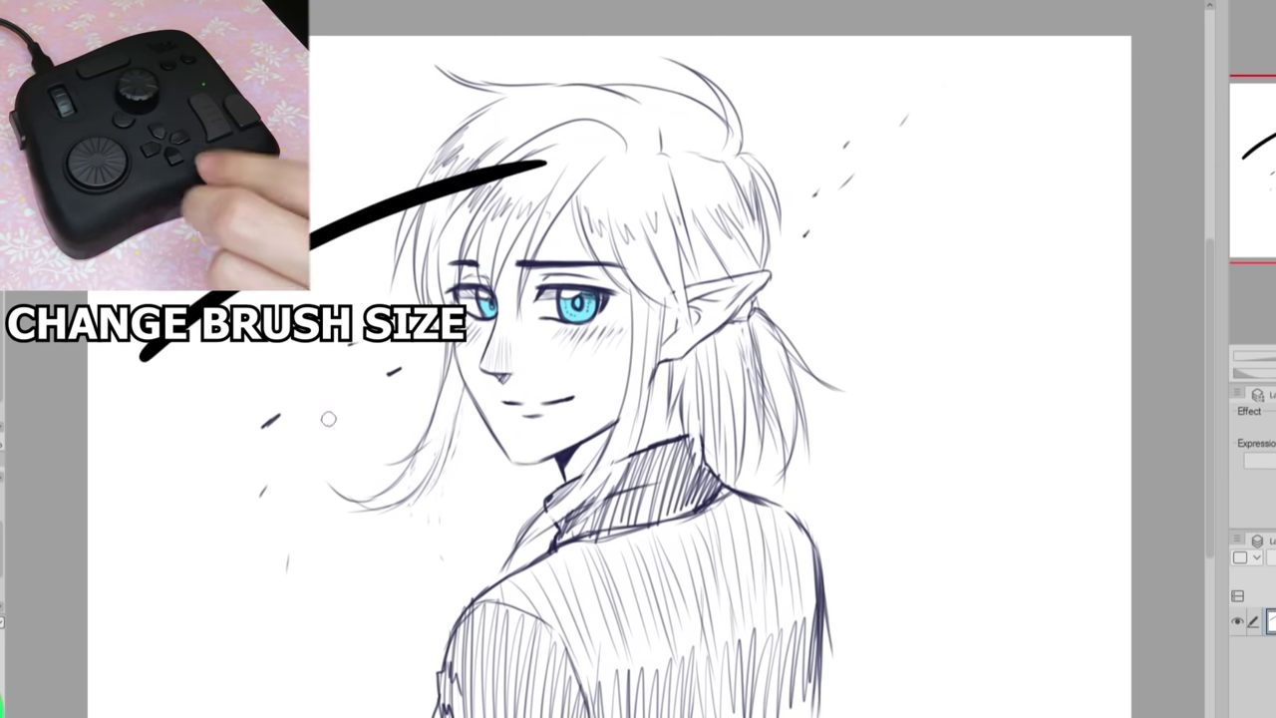
key(bracketright)
key(bracketright)
key(bracketright)
key(bracketright)
key(bracketright)
key(bracketright)
key(bracketright)
key(bracketright)
key(bracketright)
key(bracketright)
drag(179, 511, 286, 449)
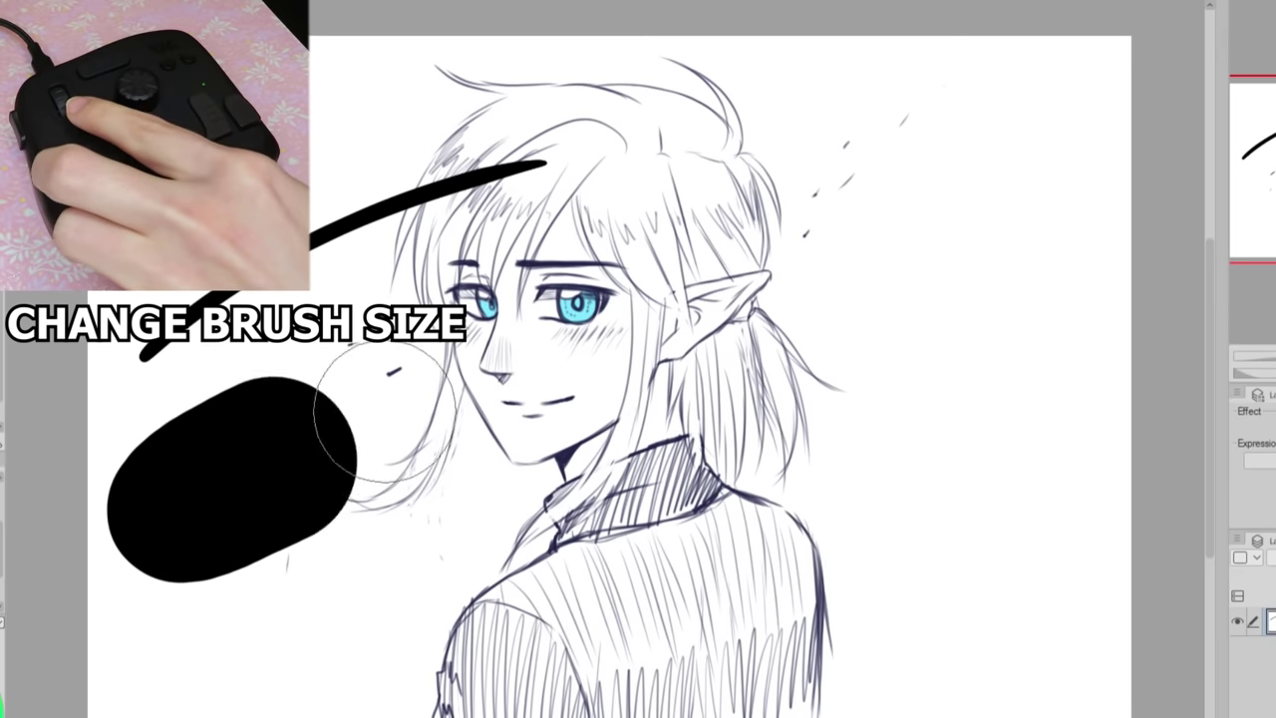
Paint another thick stroke across the face with the large brush and reduce the brush size
mouse_move(387, 414)
mouse_down()
mouse_move(906, 285)
mouse_move(831, 328)
mouse_up()
key(bracketleft)
key(bracketleft)
key(bracketleft)
key(bracketleft)
key(bracketleft)
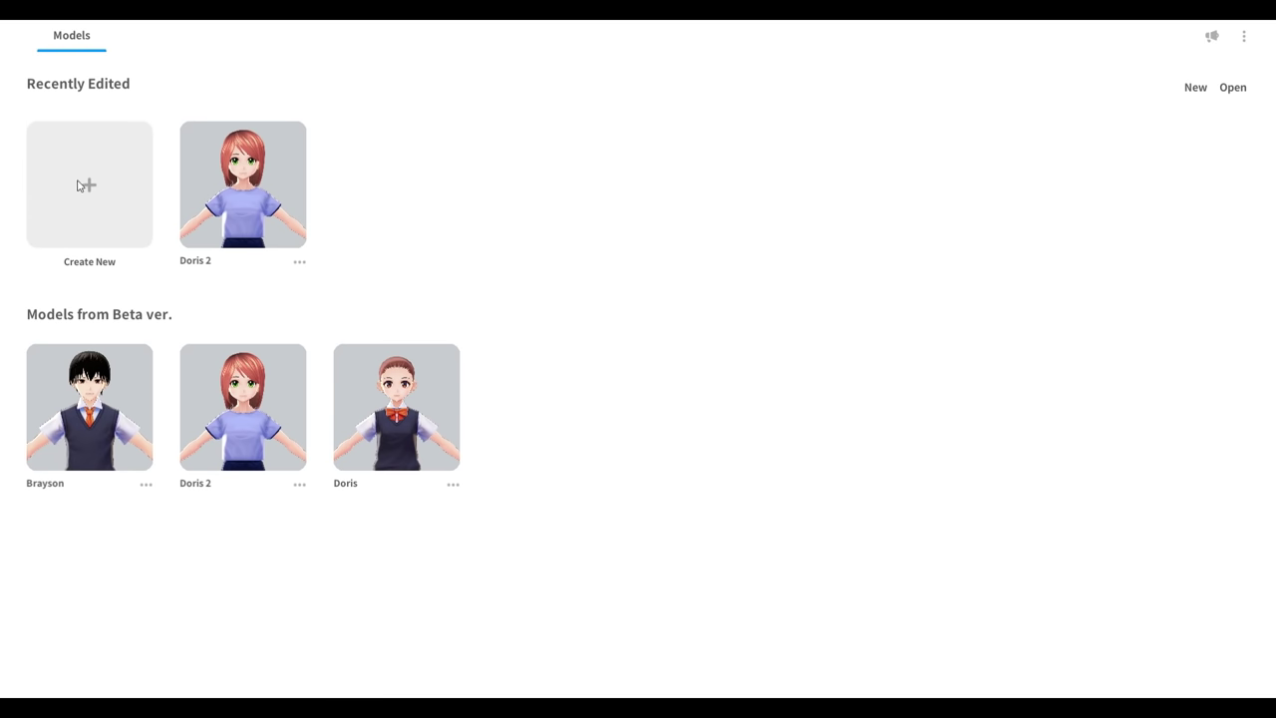
Switch to VRoid Studio and create a new model from the Fem base
click(82, 185)
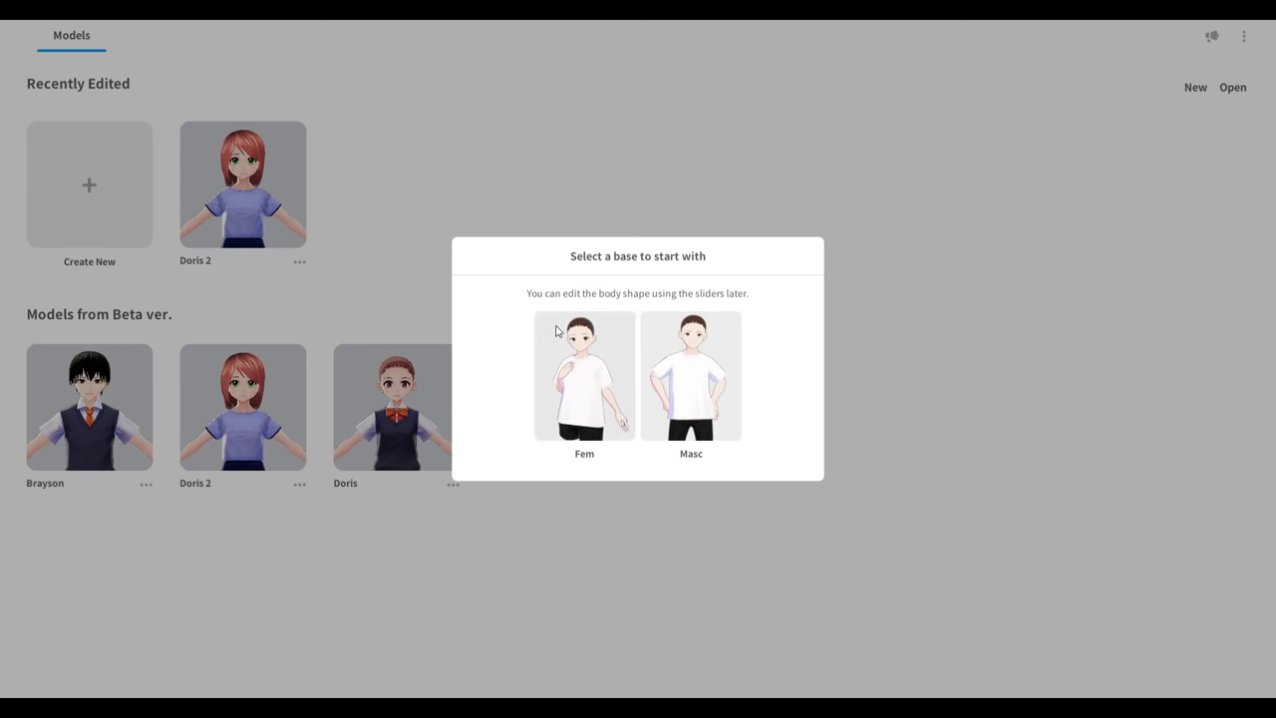
click(593, 380)
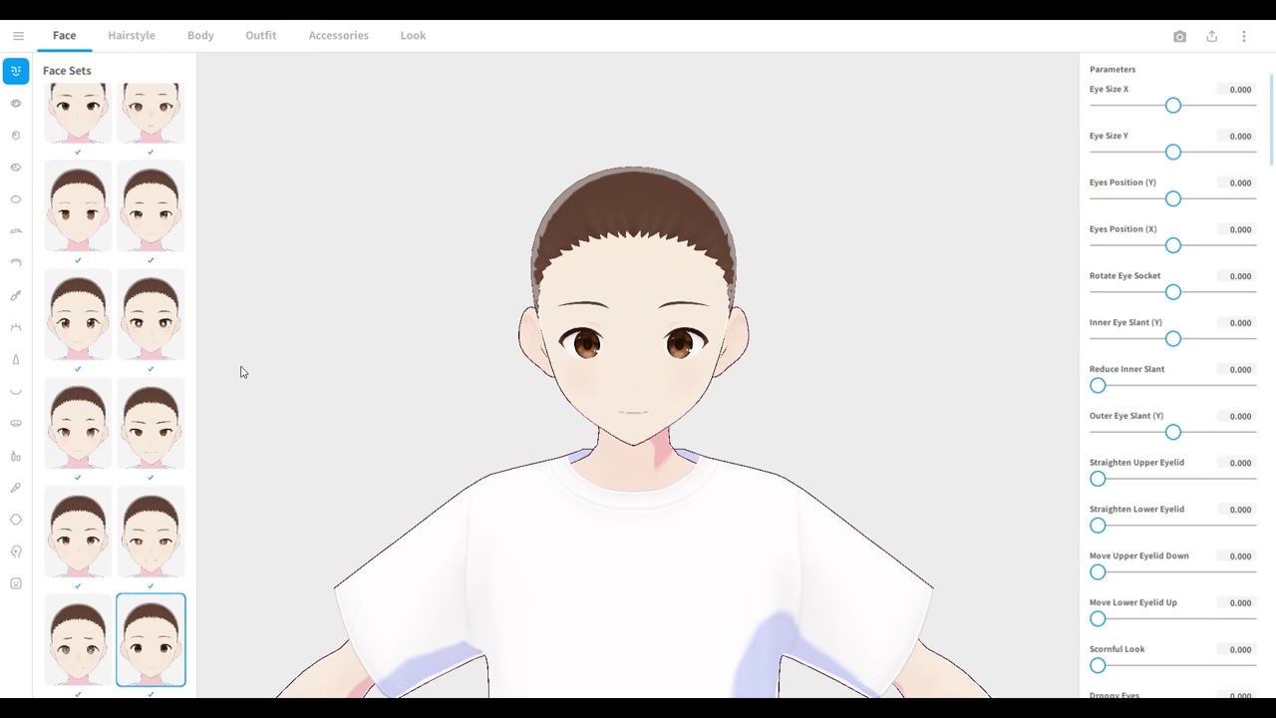
Try several face sets on the model and apply the first face set in the list
scroll(88, 542, down, 1)
scroll(87, 541, down, 1)
click(86, 489)
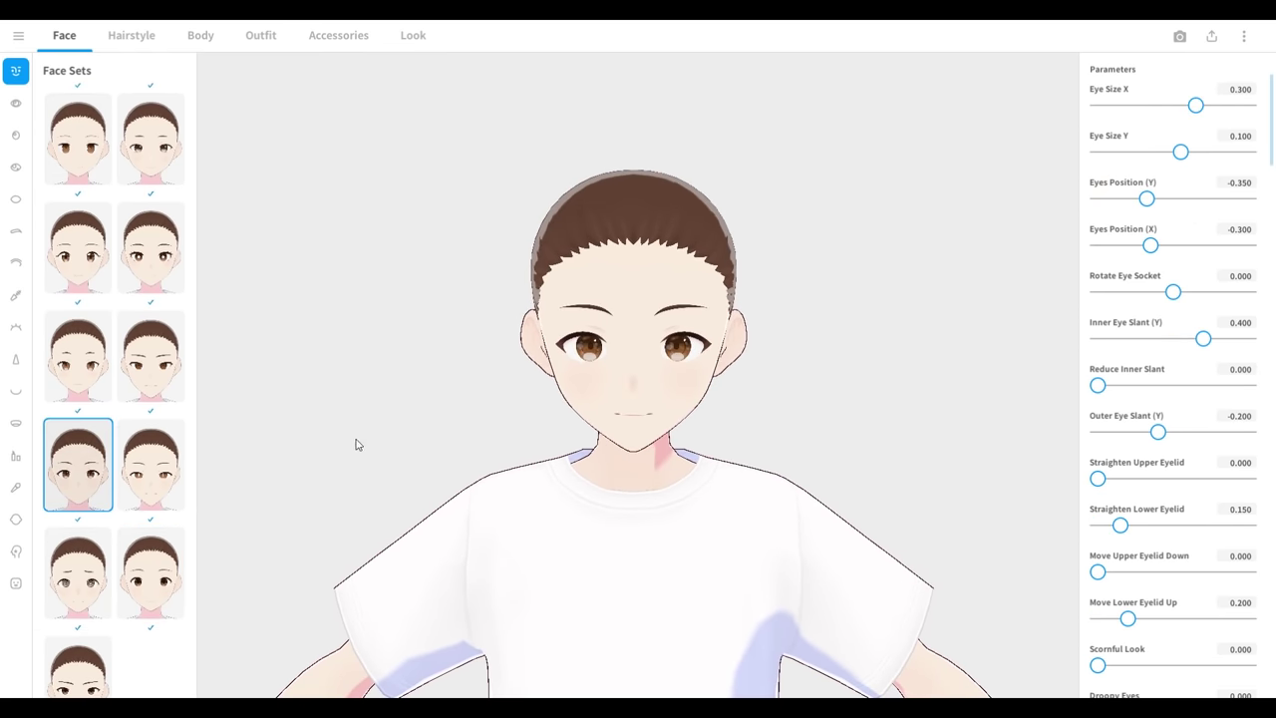
mouse_move(395, 418)
right_down()
mouse_move(442, 418)
mouse_move(394, 419)
right_up()
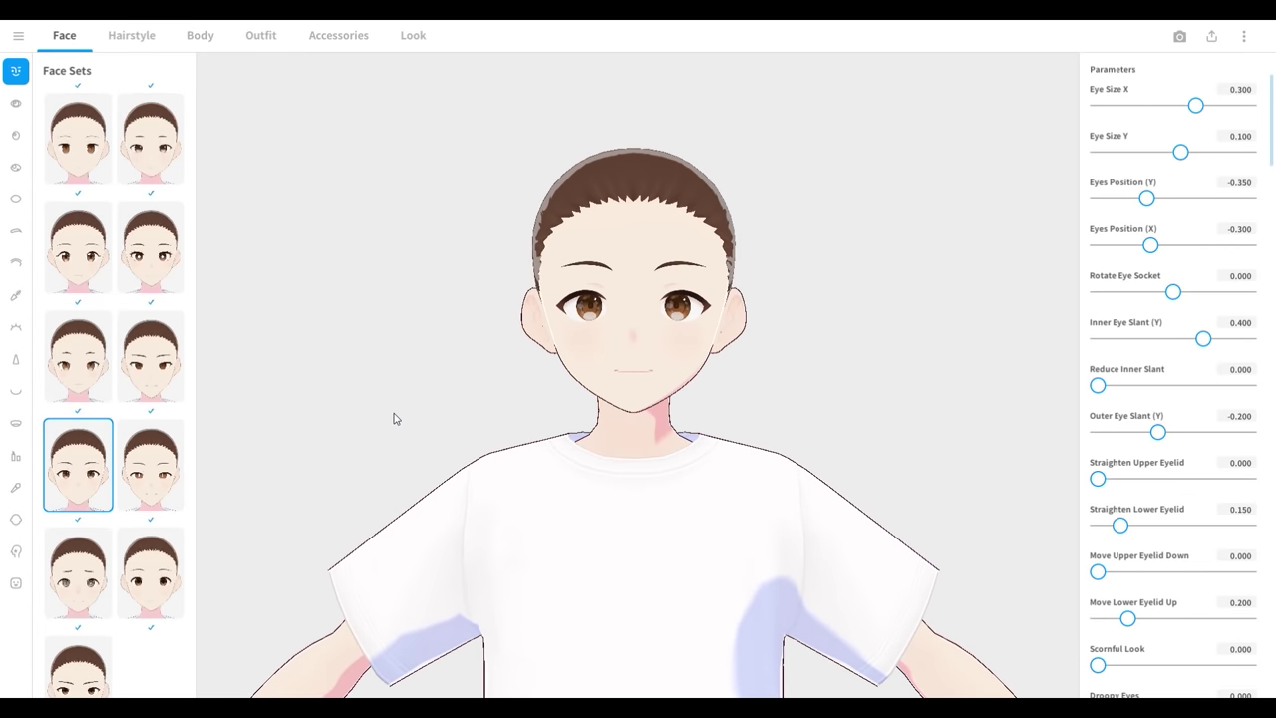
click(92, 345)
click(88, 243)
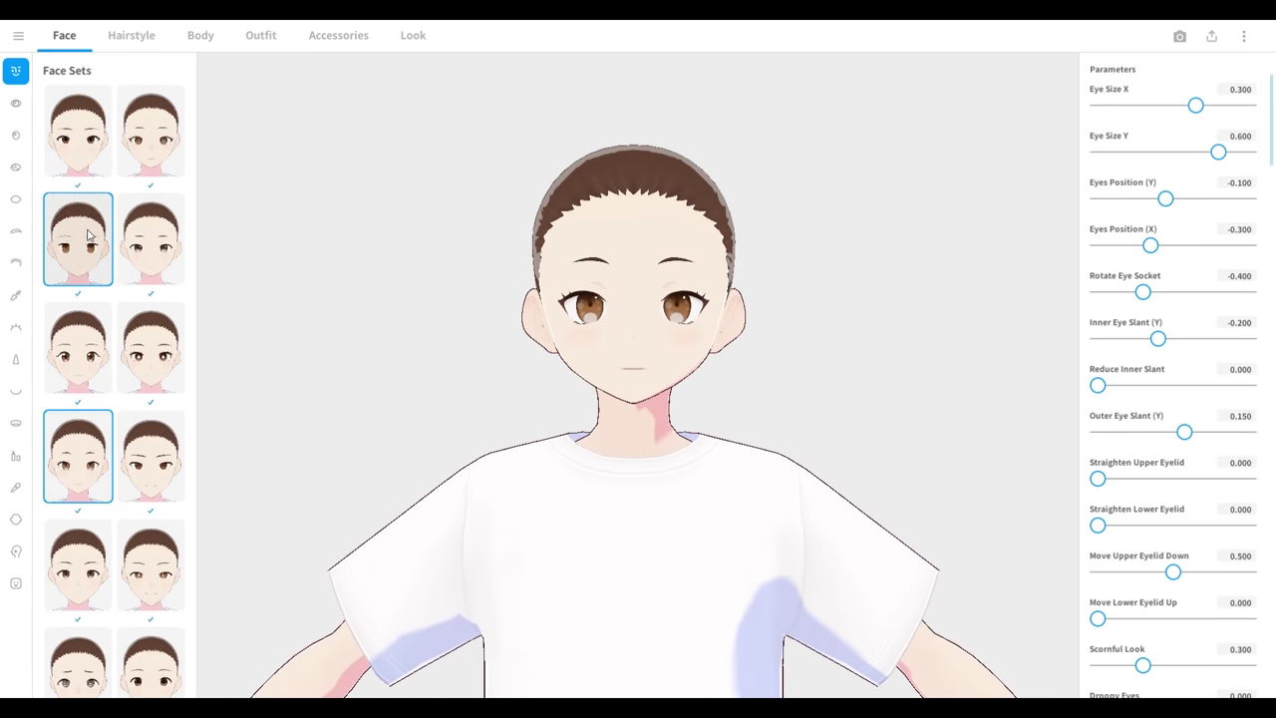
scroll(88, 235, up, 7)
click(87, 151)
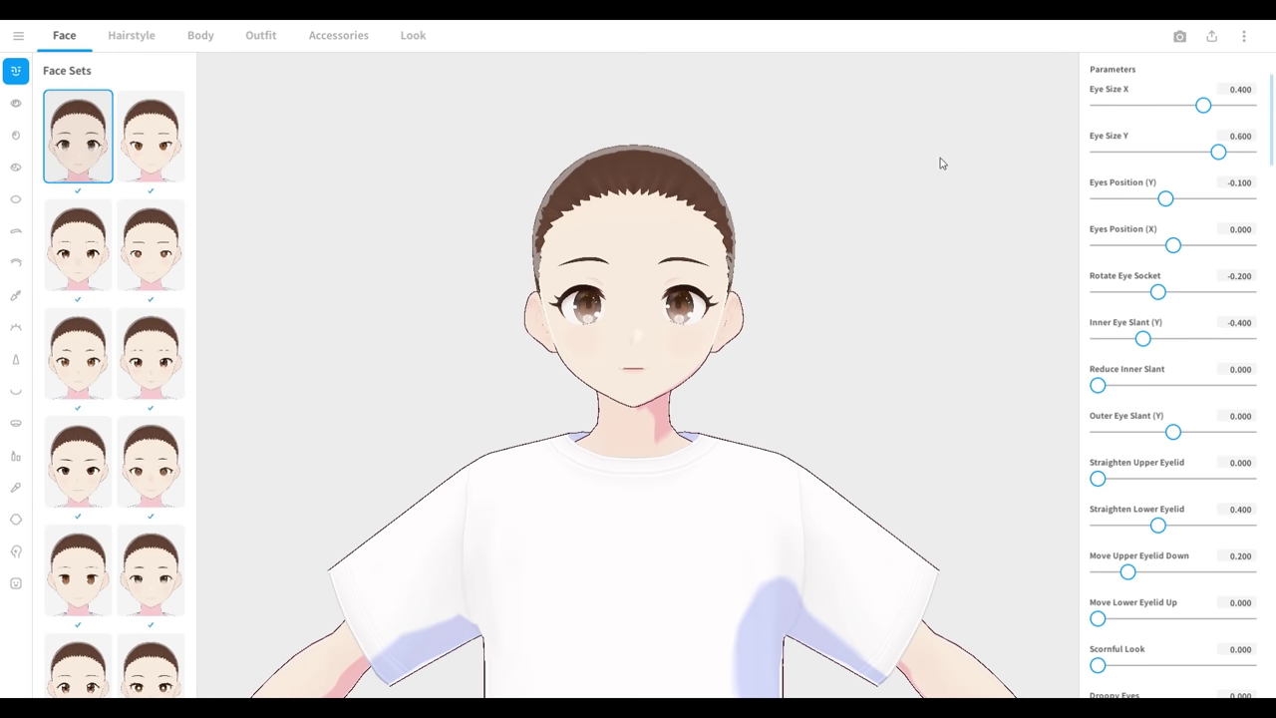
Set Eye Size X and Eye Size Y to 1.000, Eyes Position (Y) to 0.534 and Eyes Position (X) to -0.079
drag(1204, 105, 1253, 104)
drag(1218, 151, 1253, 152)
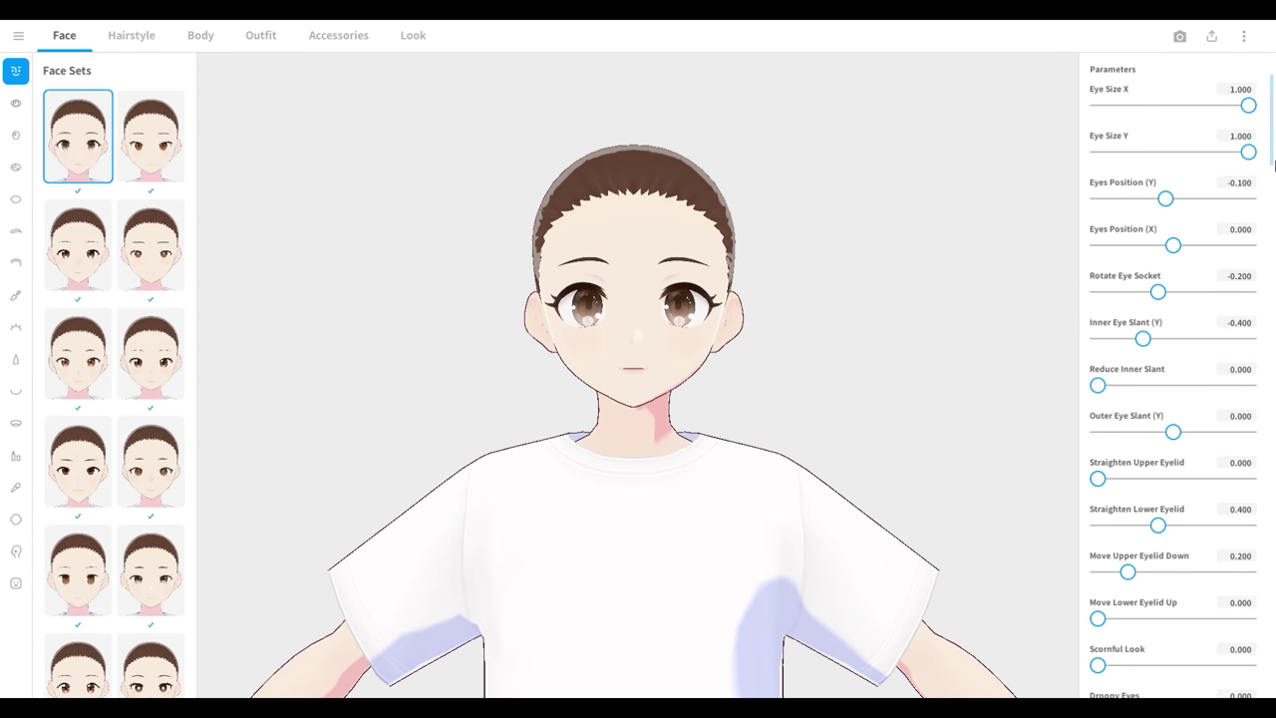
drag(1170, 199, 1217, 201)
drag(1173, 245, 1167, 245)
Set Rotate Eye Socket to -0.500, Inner Eye Slant (Y) to -0.268 and Outer Eye Slant (Y) to -0.344
drag(1158, 293, 1137, 295)
mouse_move(1143, 339)
mouse_down()
mouse_move(1182, 338)
mouse_move(1154, 338)
mouse_up()
drag(1098, 385, 1097, 386)
drag(1173, 431, 1147, 432)
Set Straighten Upper Eyelid to 0.101, Straighten Lower Eyelid to 0.360 and Move Upper Eyelid Down to 0.000
drag(1098, 478, 1113, 479)
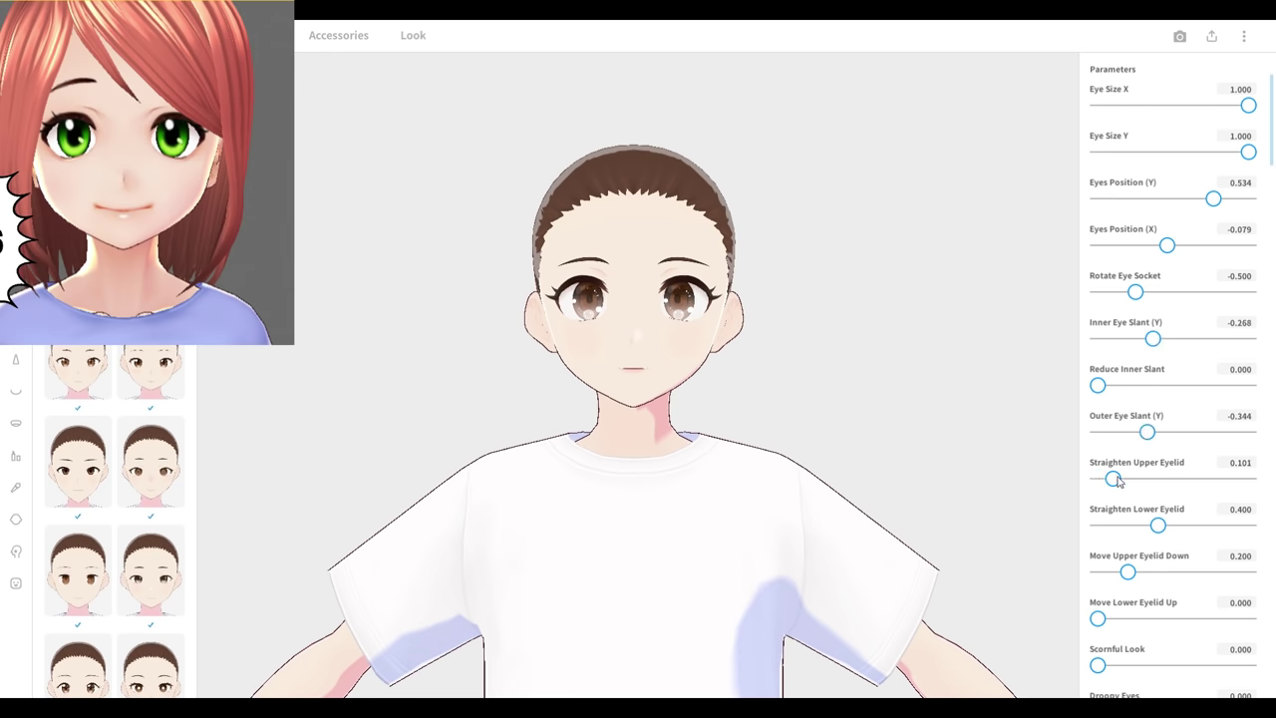
mouse_move(1158, 524)
mouse_down()
mouse_move(1191, 524)
mouse_move(1153, 525)
mouse_up()
drag(1128, 571, 1098, 574)
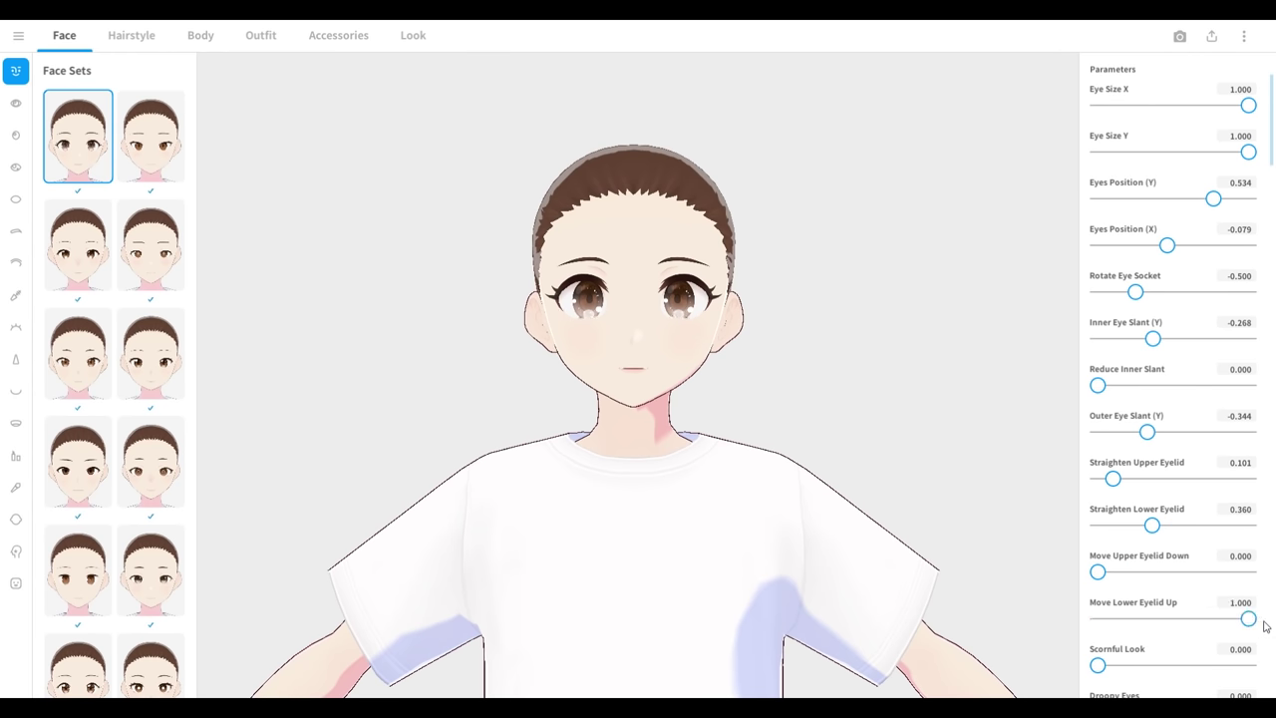
scroll(1224, 583, down, 1)
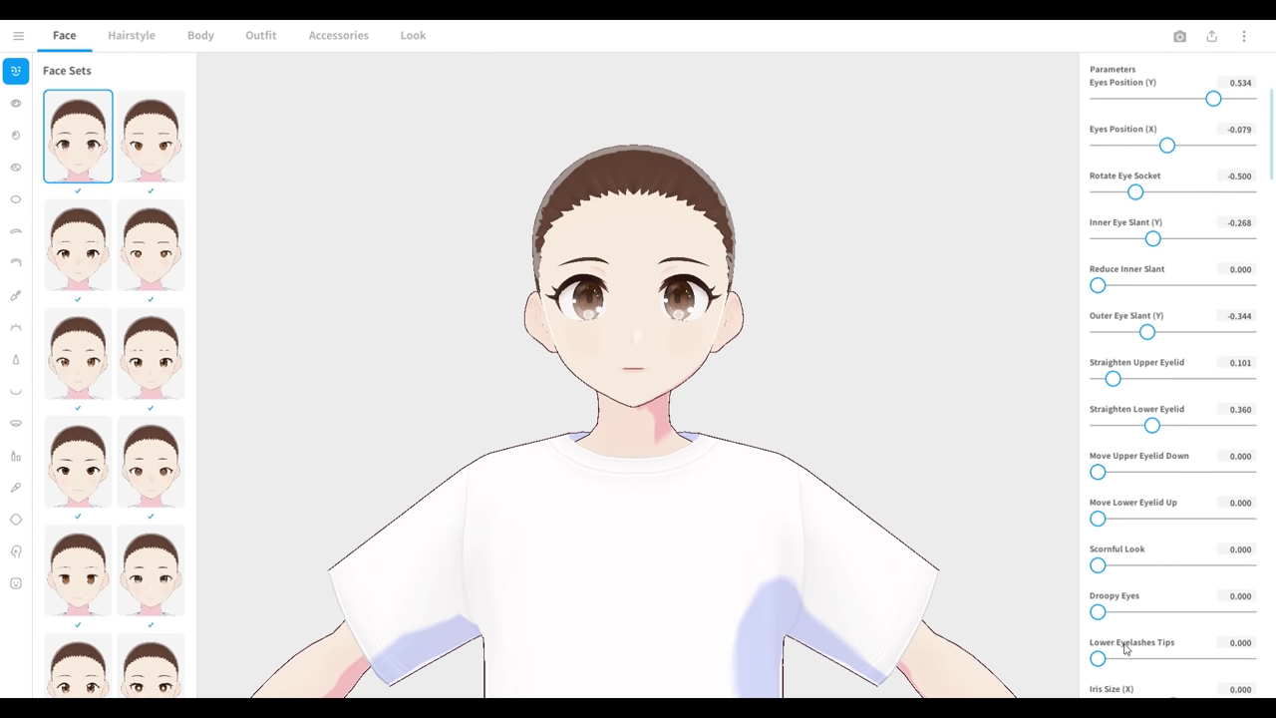
Set Lower Eyelashes Tips to 40.529, Iris Size (X) to 0.449, Iris Size (Y) to 0.185, Gaze (Y) to -0.026 and Gaze Distance to 0.062
drag(1098, 656, 1188, 685)
scroll(1161, 653, down, 1)
drag(1204, 638, 1209, 638)
scroll(1207, 639, down, 2)
drag(1175, 679, 1179, 679)
scroll(1197, 654, down, 2)
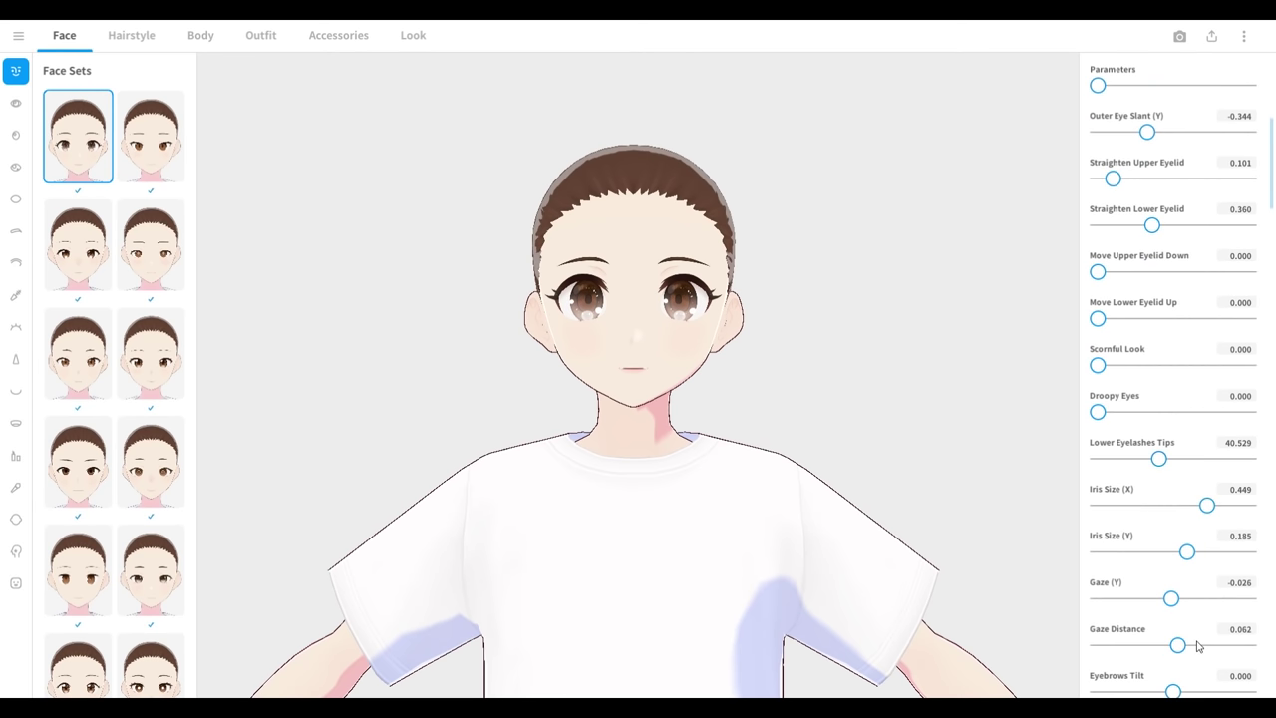
Set Eyebrows Tilt to 0.123, Eyebrows Position (Y) to 0.035, Eyebrows Position (X) to 0.150, Eyebrows Arch to 0.211 and Eyebrows Length to 0.167
drag(1174, 625, 1183, 626)
mouse_move(1174, 672)
mouse_down()
mouse_move(1161, 654)
mouse_move(1188, 658)
mouse_move(1186, 672)
mouse_up()
scroll(1177, 670, down, 1)
scroll(1167, 648, down, 1)
scroll(1175, 645, down, 1)
scroll(1189, 659, down, 1)
click(1175, 438)
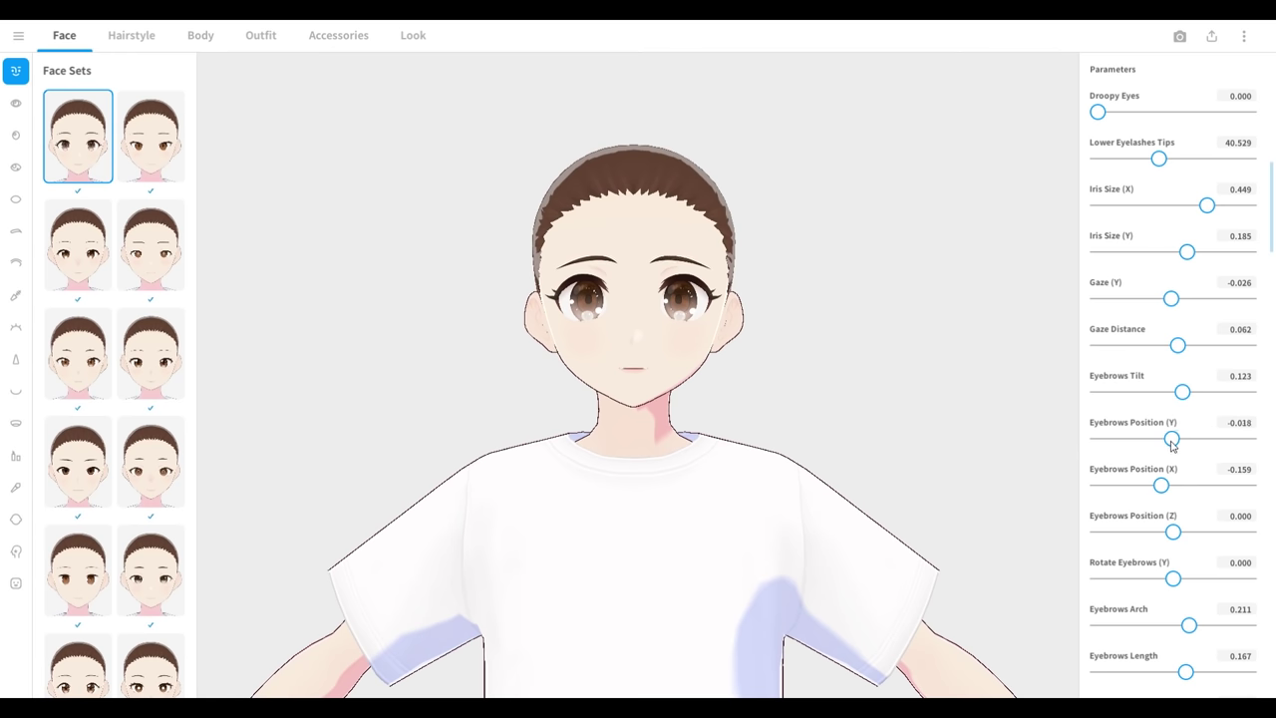
drag(1161, 485, 1185, 485)
scroll(1187, 666, down, 2)
Set Nose Width to 0.683 and Nose Tip Position (Y) to 0.185, checking the nose in profile
right_drag(815, 427, 851, 401)
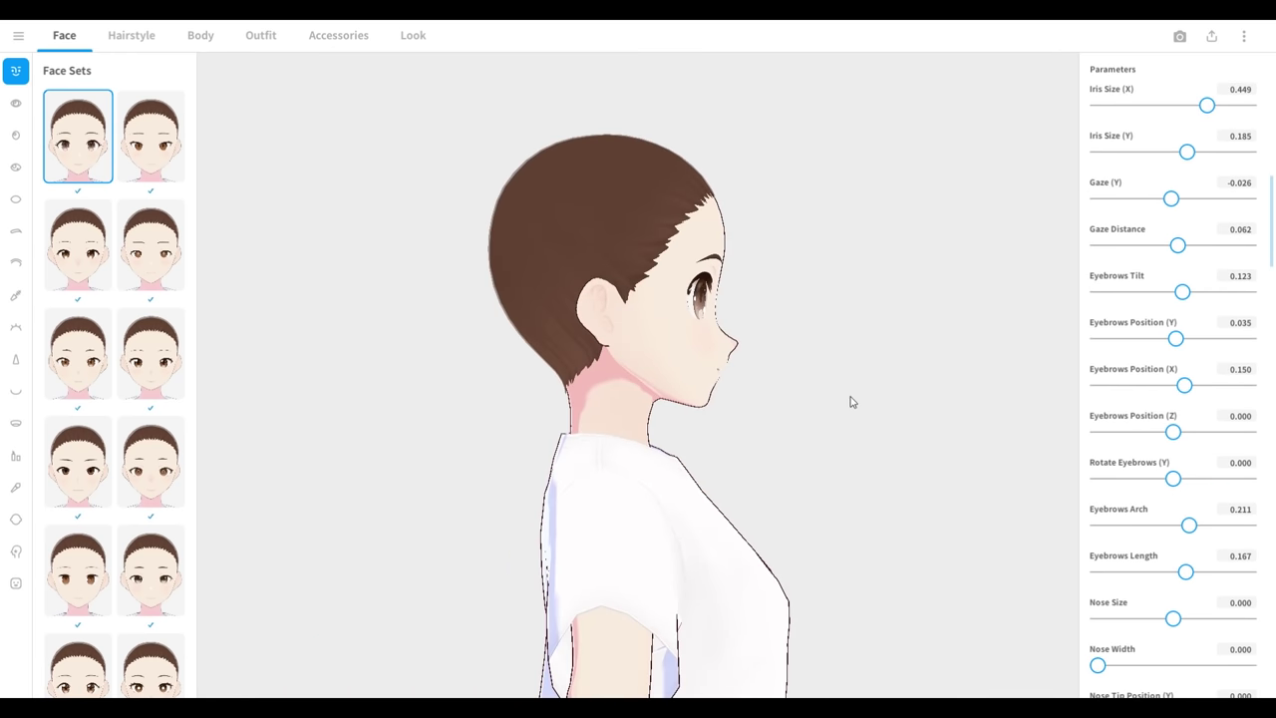
mouse_move(1174, 618)
mouse_down()
mouse_move(1233, 619)
mouse_move(1160, 618)
mouse_move(1177, 618)
mouse_up()
mouse_move(1101, 664)
mouse_down()
mouse_move(1175, 664)
mouse_move(1093, 658)
mouse_up()
right_drag(997, 558, 929, 505)
drag(1106, 664, 1210, 666)
right_drag(904, 438, 858, 422)
scroll(1205, 647, down, 1)
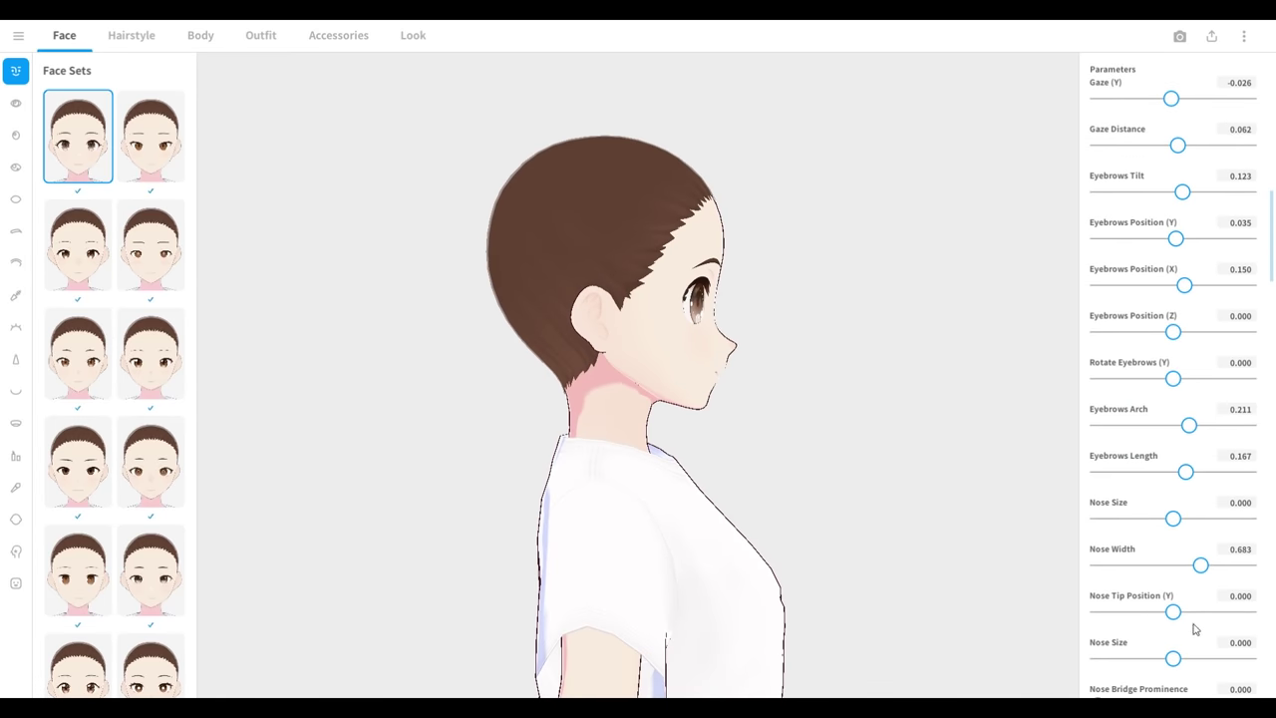
drag(1261, 666, 1174, 658)
right_drag(738, 461, 1142, 570)
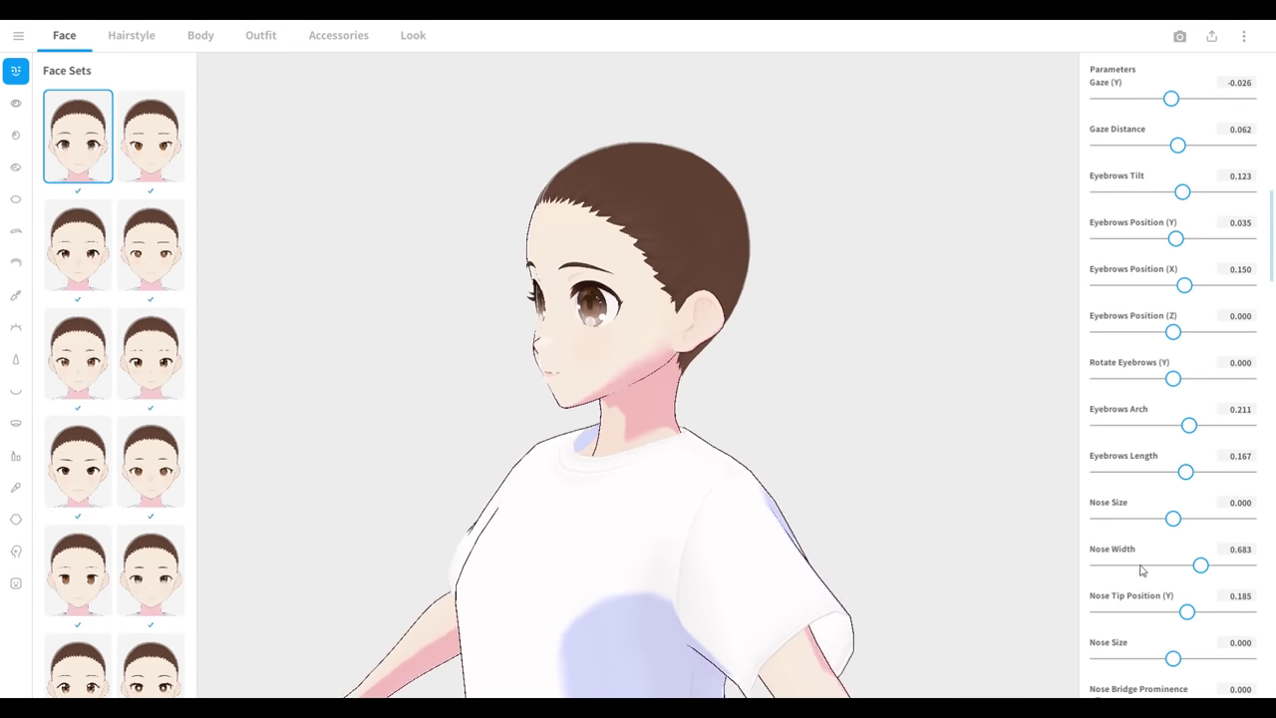
Set Ear Size to -1.000 and try different Ear Tip (Y) settings
drag(1098, 612, 1063, 634)
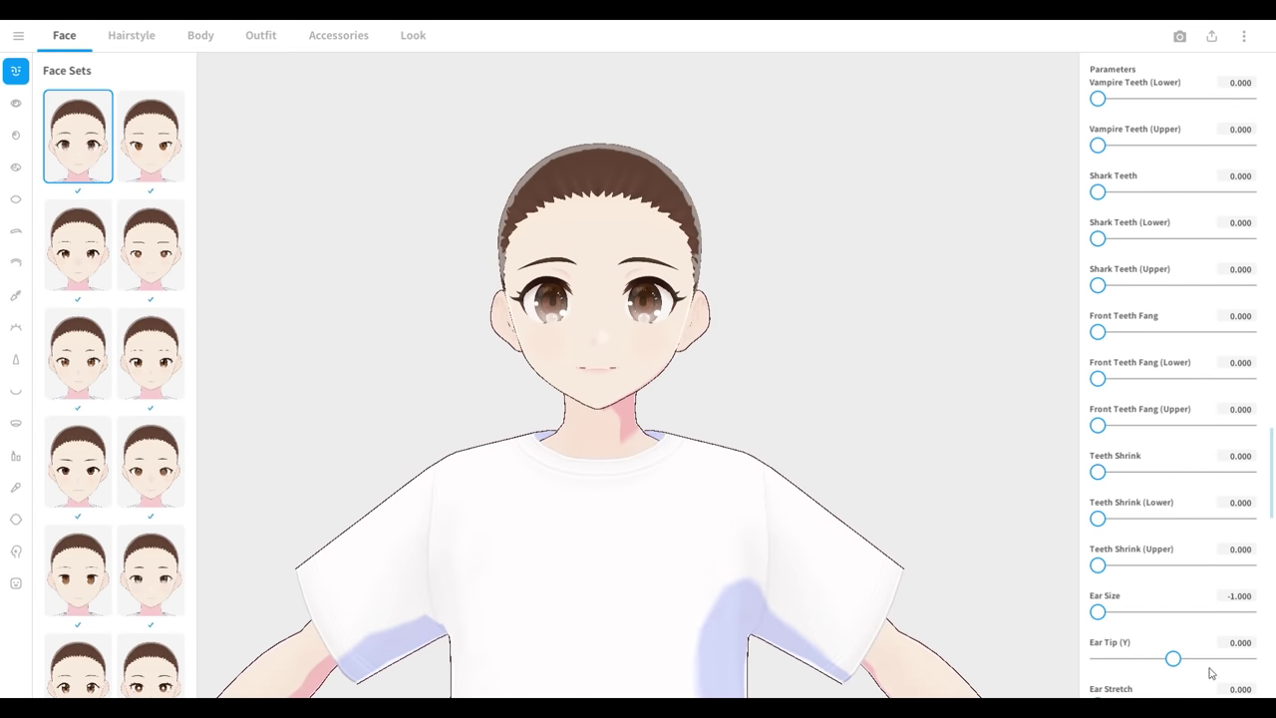
drag(1175, 659, 1091, 672)
scroll(1162, 615, down, 1)
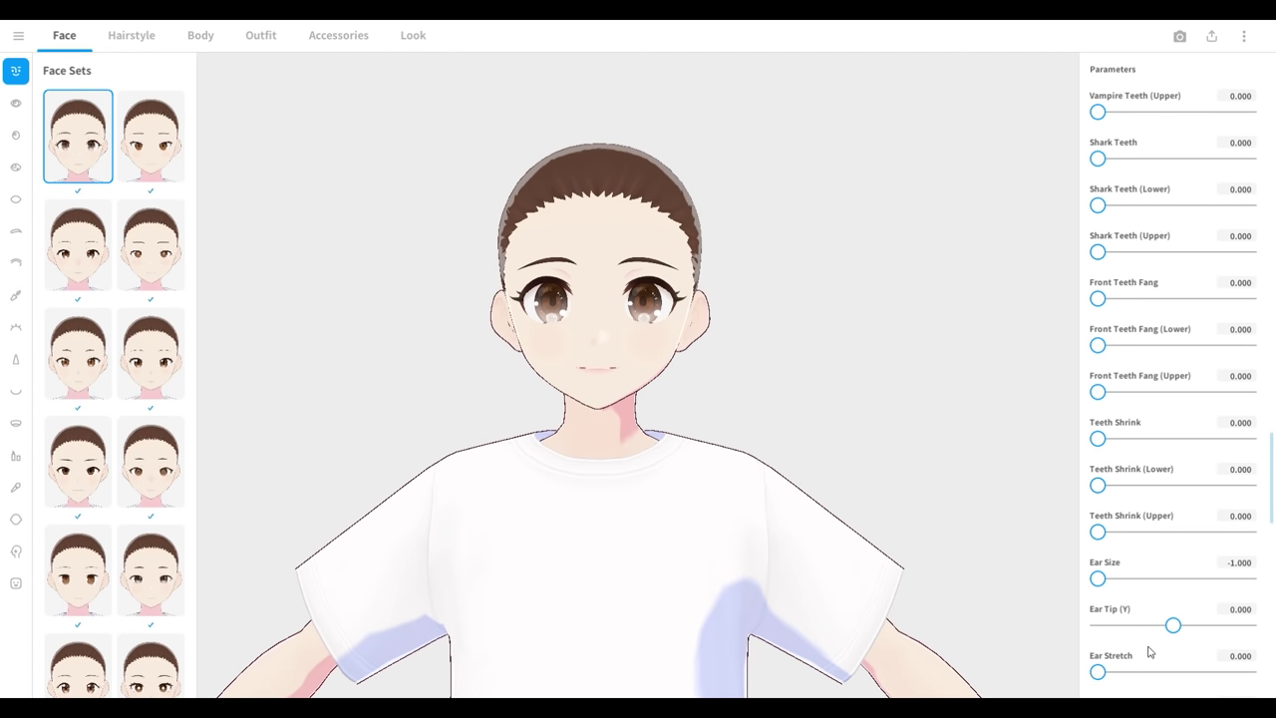
scroll(1175, 628, down, 3)
Apply a brown iris preset with a dark pupil and create a custom iris item from it
click(15, 134)
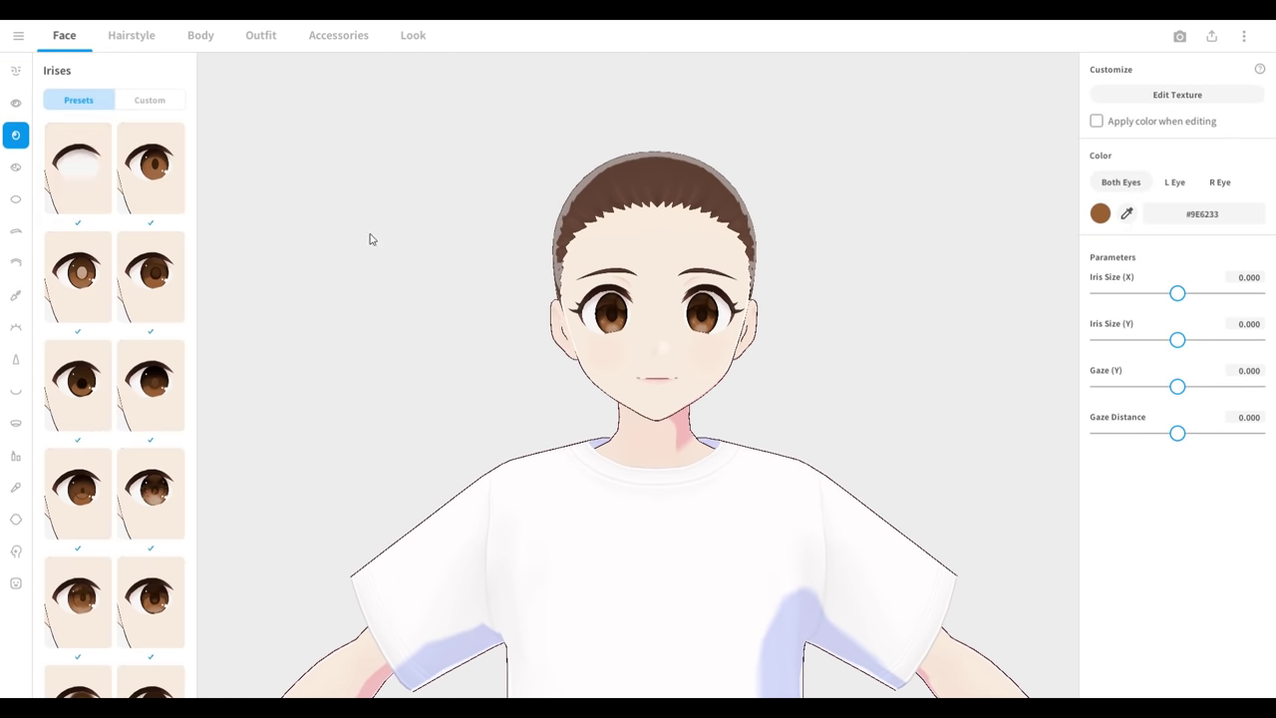
scroll(150, 549, down, 1)
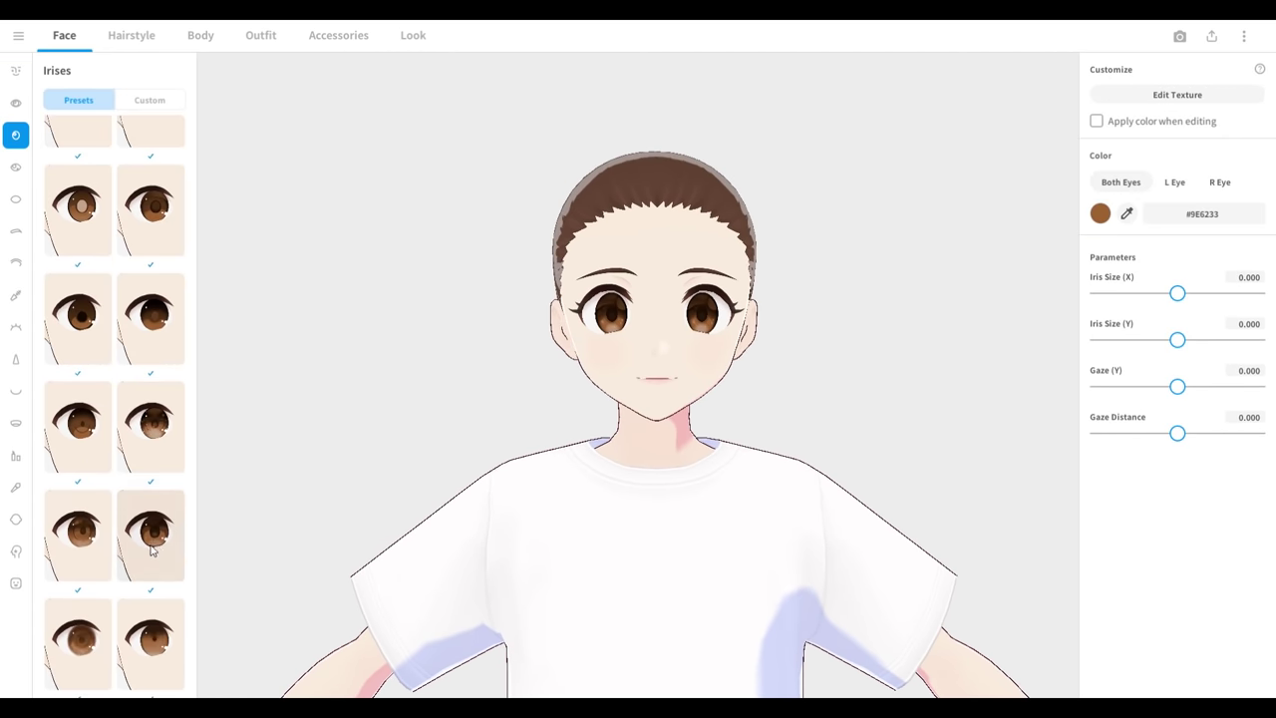
click(153, 547)
scroll(152, 546, up, 1)
click(149, 99)
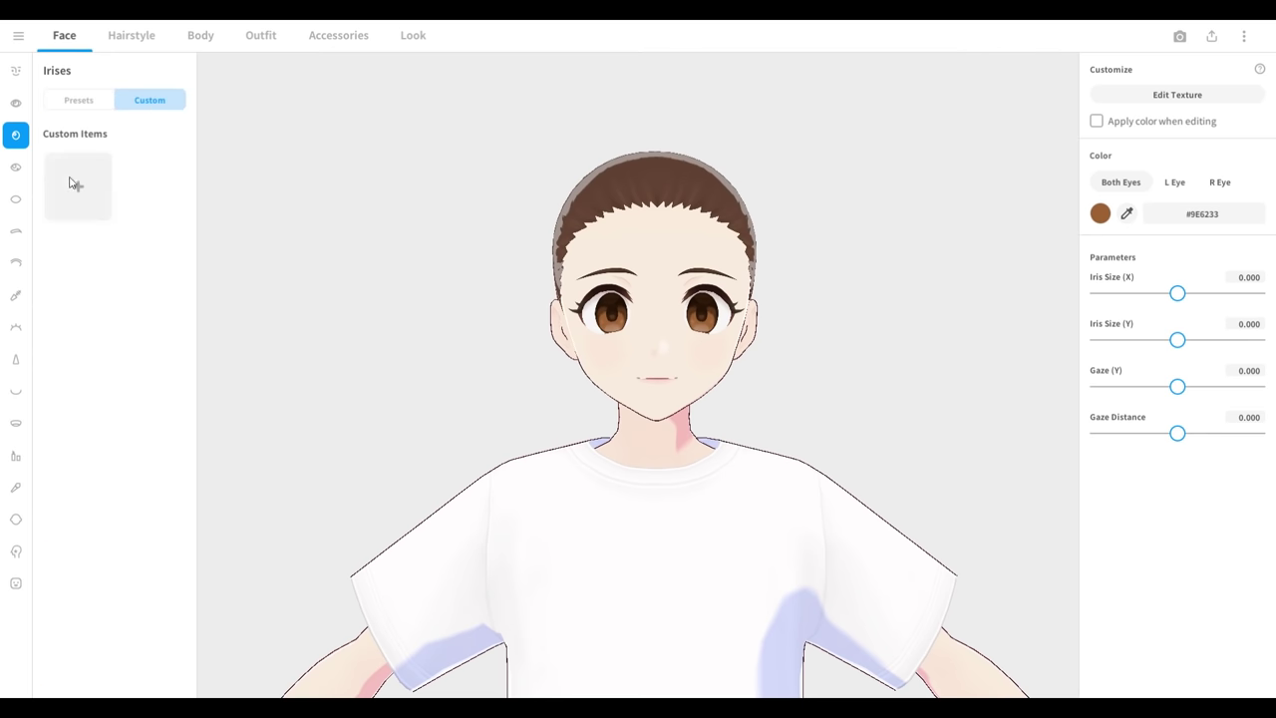
click(69, 190)
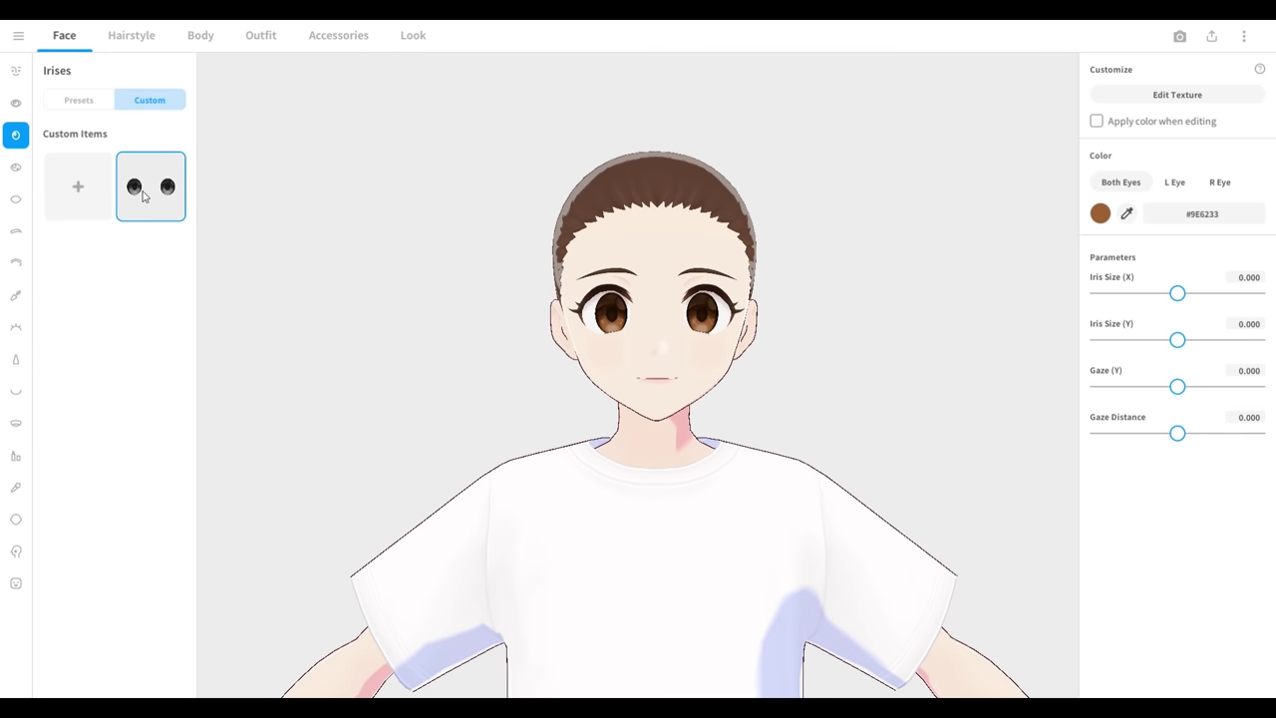
Edit the custom iris texture and paint flat brown #9E6233 over both irises with mirrored strokes at brush width 20
click(1183, 96)
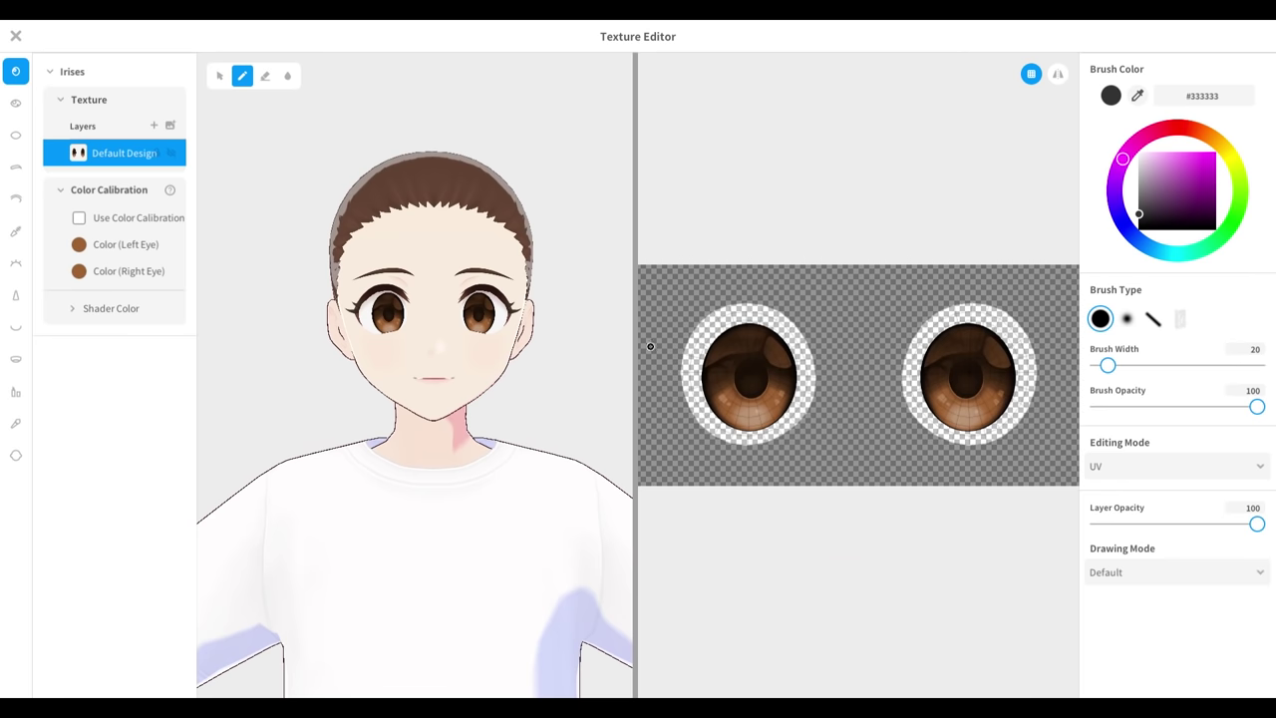
mouse_move(993, 379)
mouse_down()
mouse_move(960, 405)
mouse_move(941, 365)
mouse_move(908, 344)
mouse_up()
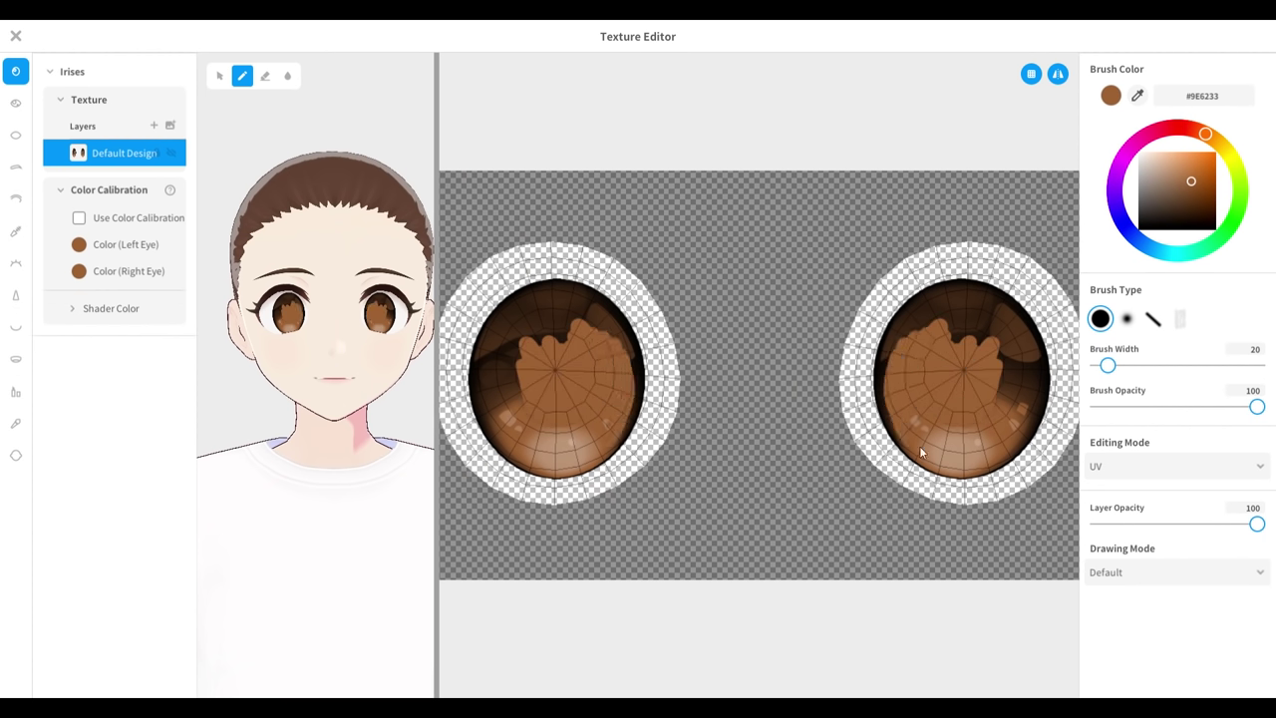
drag(930, 457, 958, 455)
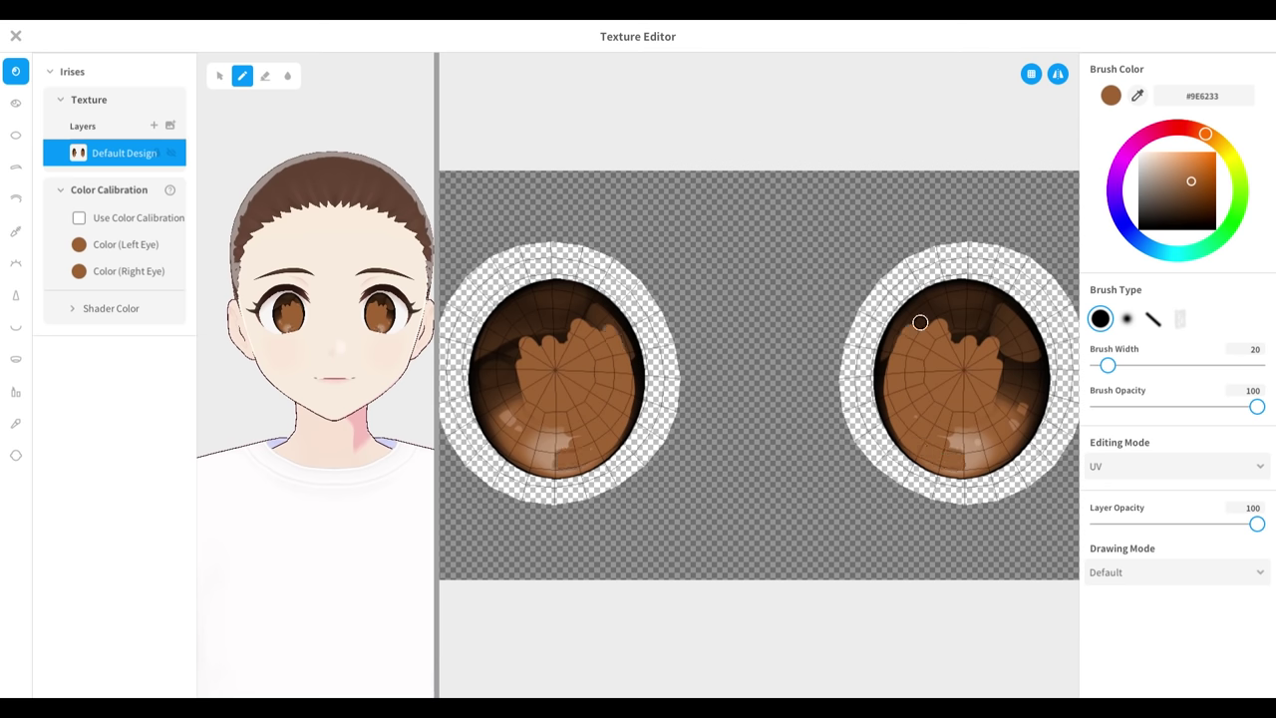
mouse_move(921, 323)
mouse_down()
mouse_move(1006, 405)
mouse_move(988, 445)
mouse_up()
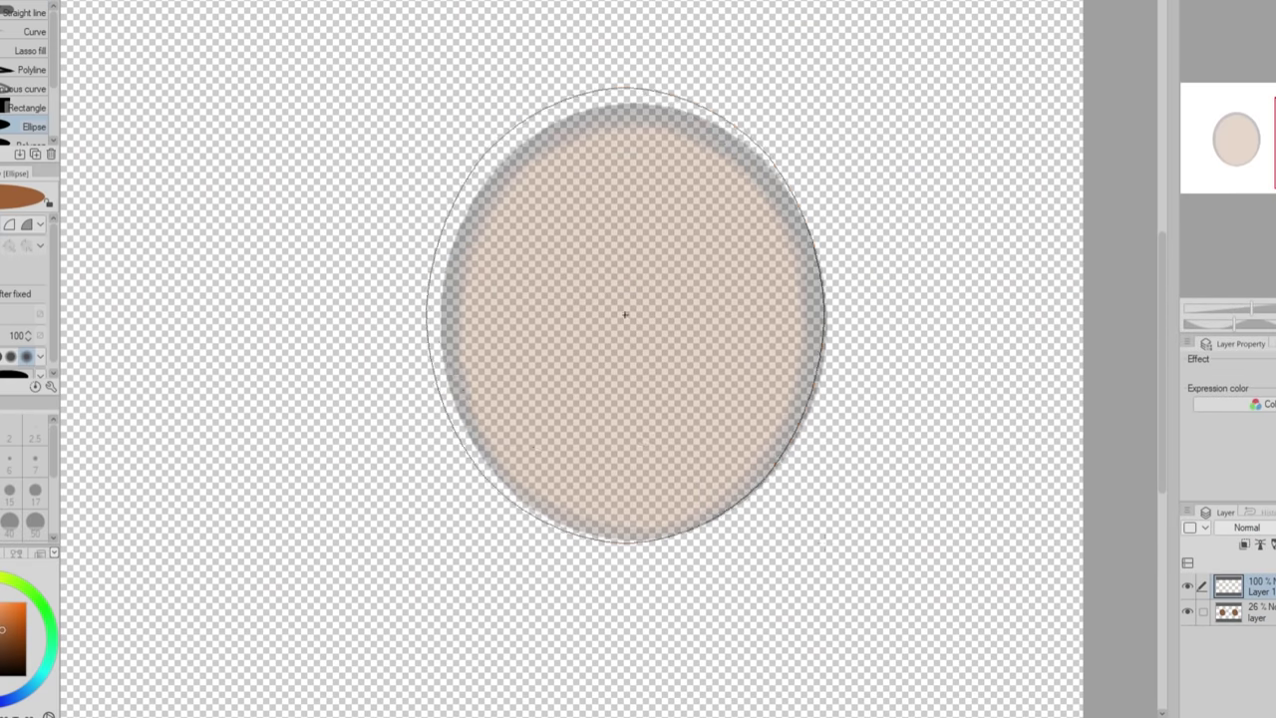
Draw a brown filled ellipse over the faded iris guide and fit a dark brown ellipse outline around its edge
drag(831, 550, 827, 542)
key(Return)
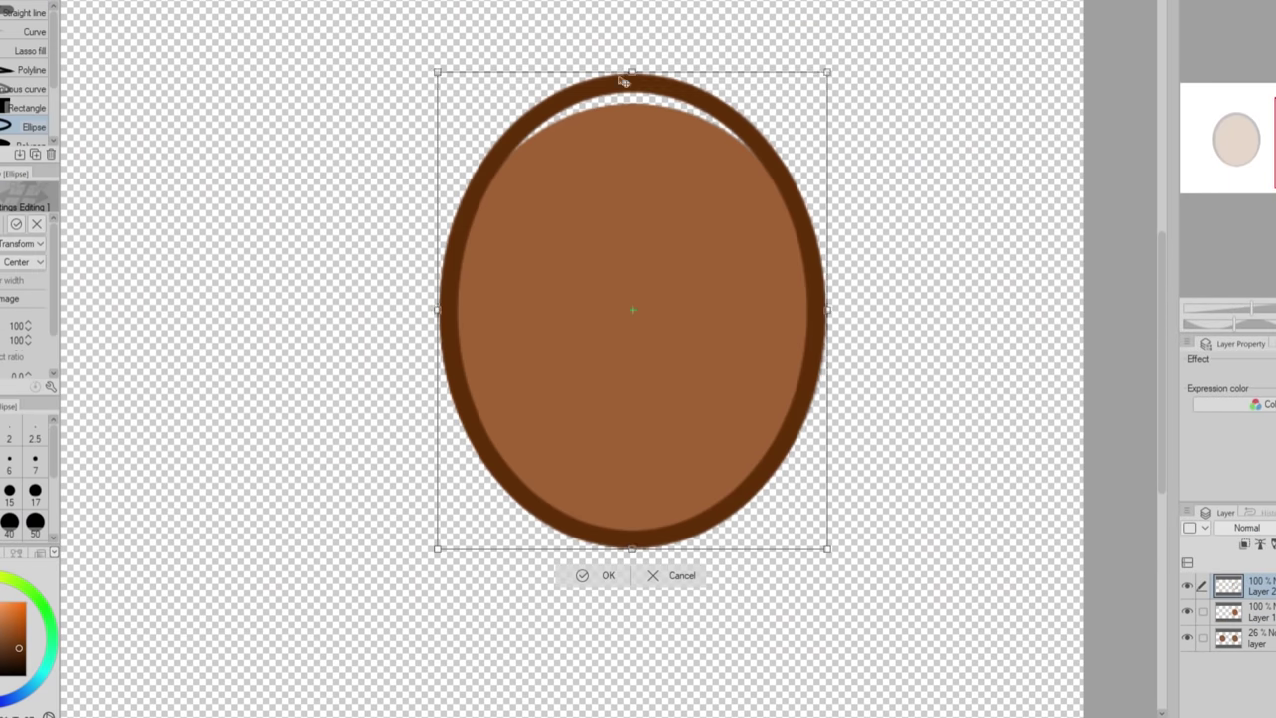
drag(624, 79, 629, 106)
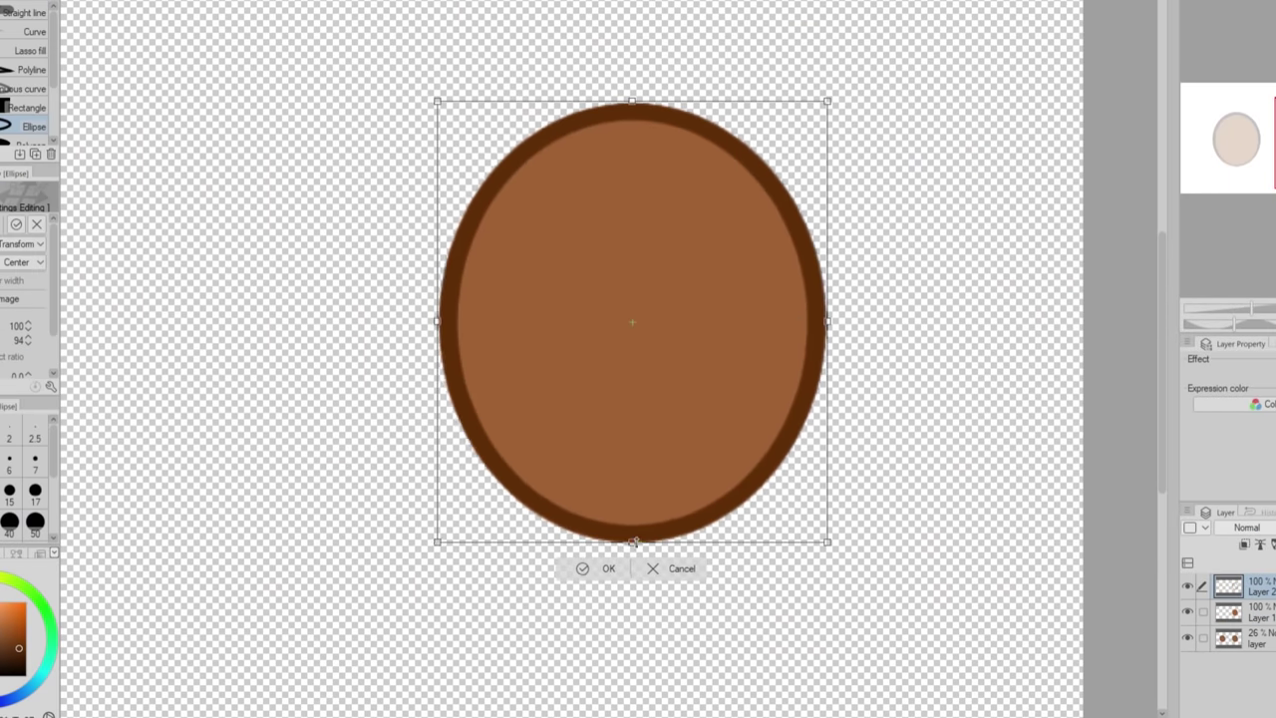
key(Return)
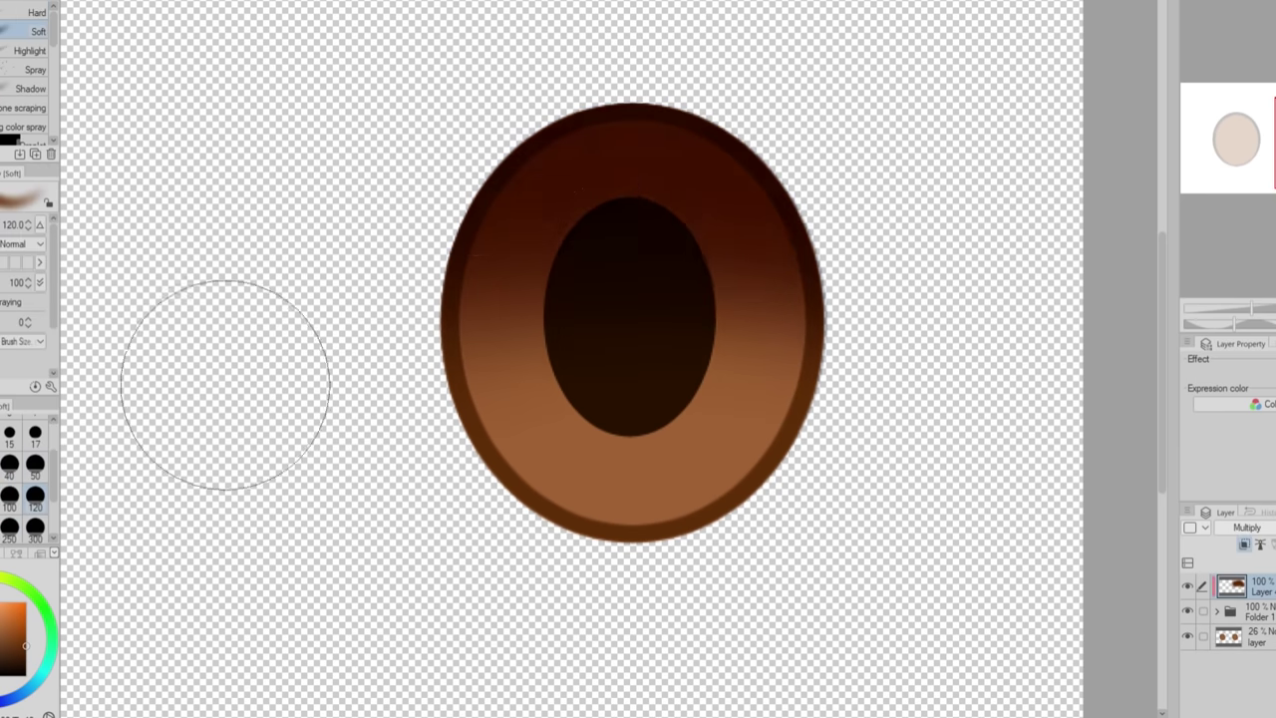
Shade the lower edge of the iris with the soft airbrush at size 120 and try a reflection stroke across its upper part
mouse_move(448, 408)
mouse_down()
mouse_move(455, 319)
mouse_move(649, 544)
mouse_move(738, 494)
mouse_up()
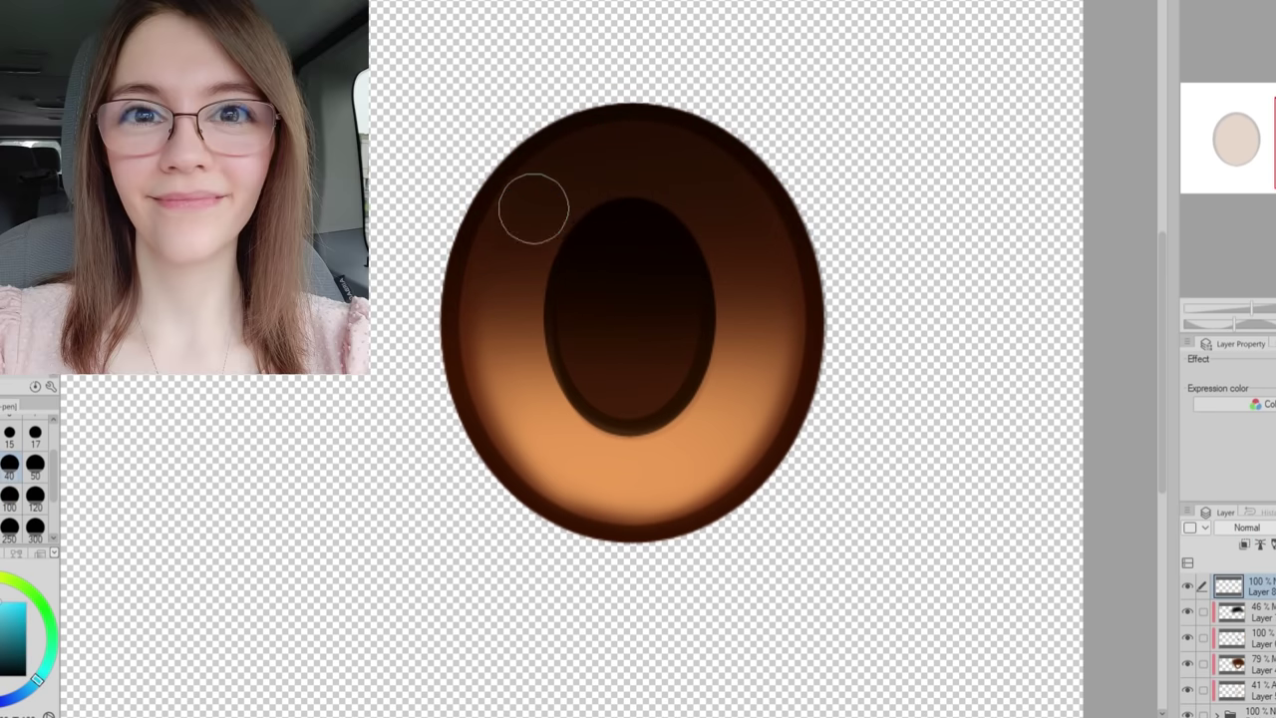
drag(532, 204, 735, 223)
key(ctrl+z)
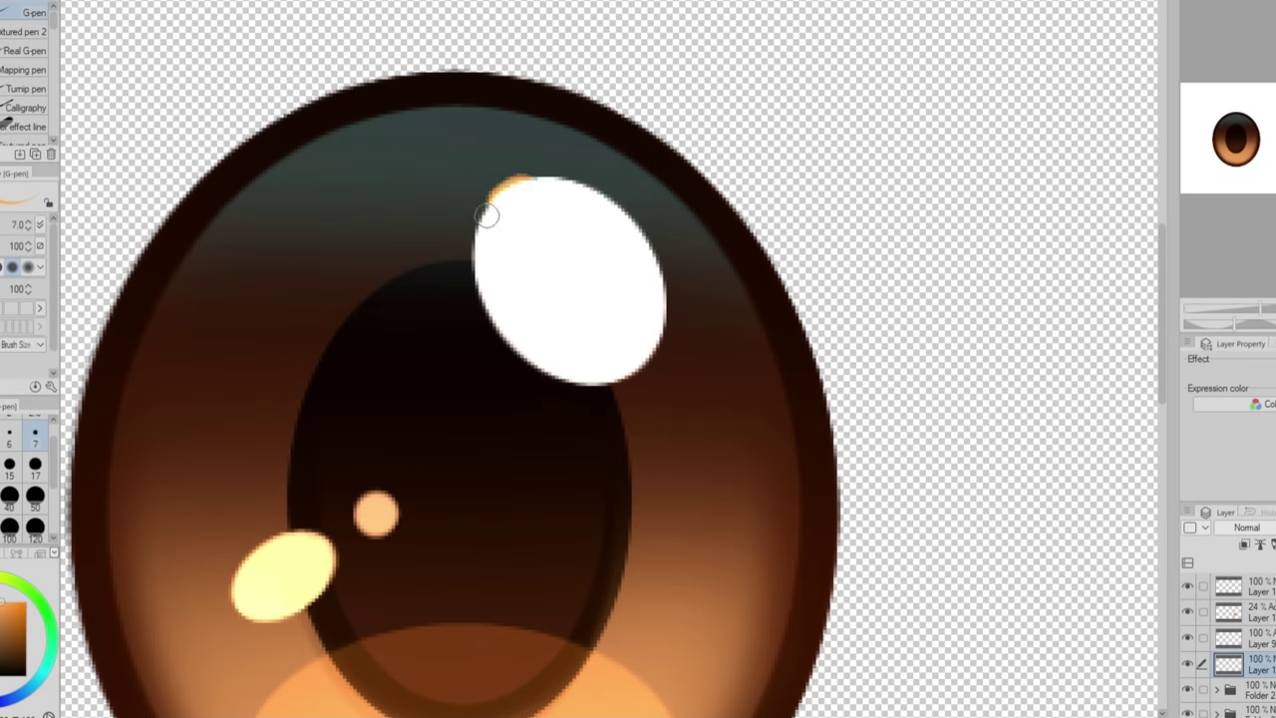
Add an orange rim around the white highlight with the G-pen at size 7 and copy the highlight layers onto the other iris
drag(486, 216, 638, 375)
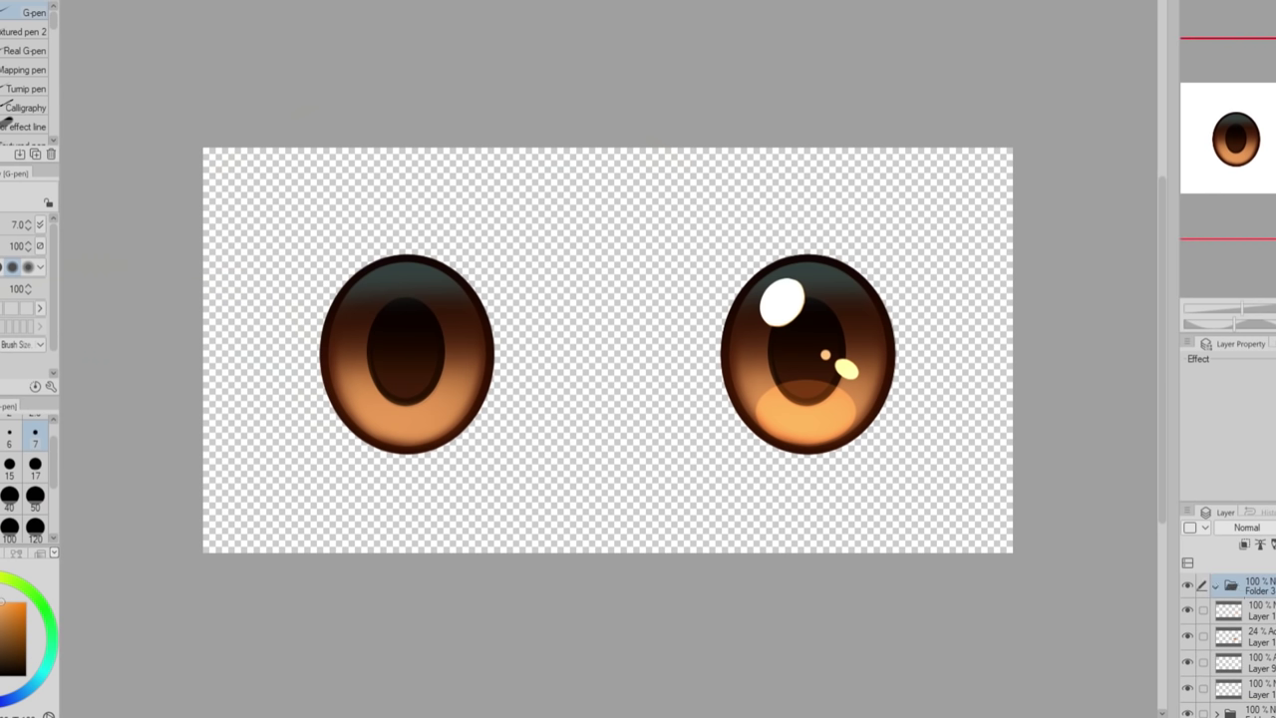
click(1265, 607)
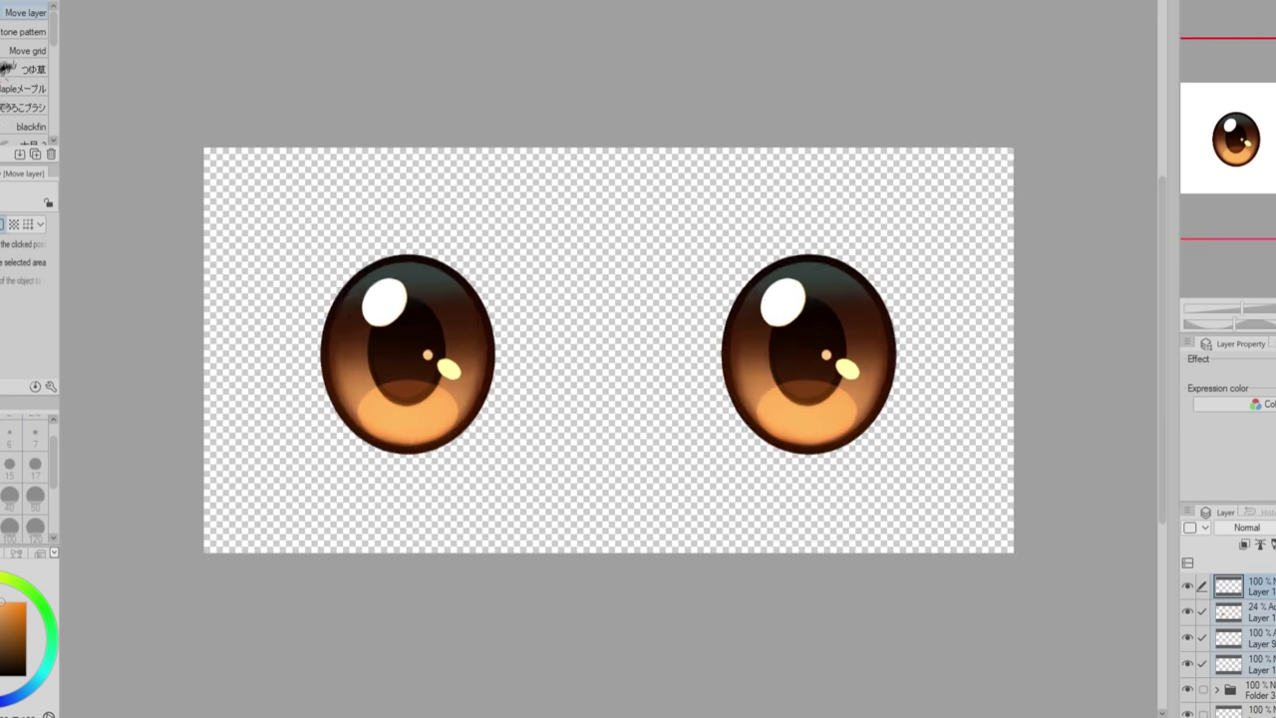
Add a new layer and paint small dark brown specks around the pupil with the G-pen, sampling the colour from the iris
scroll(779, 327, up, 1)
scroll(953, 475, up, 1)
key(p)
key(ctrl+shift+n)
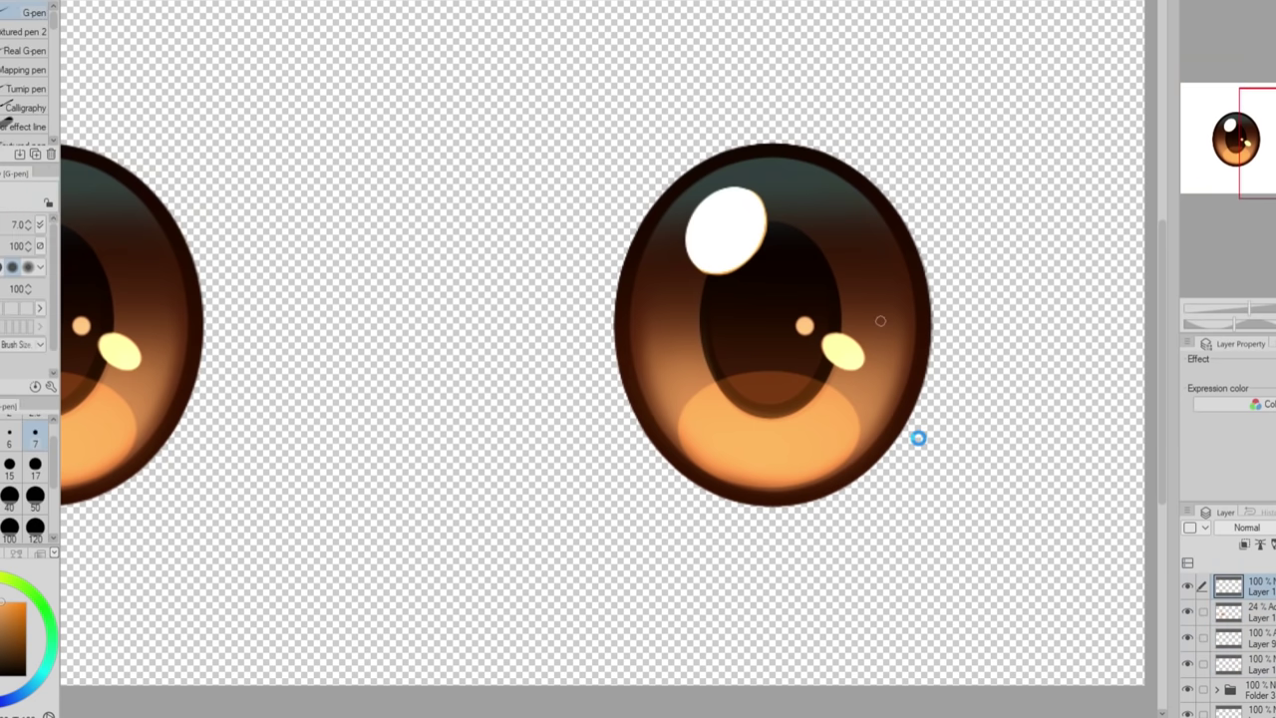
alt+click(878, 322)
drag(659, 332, 668, 331)
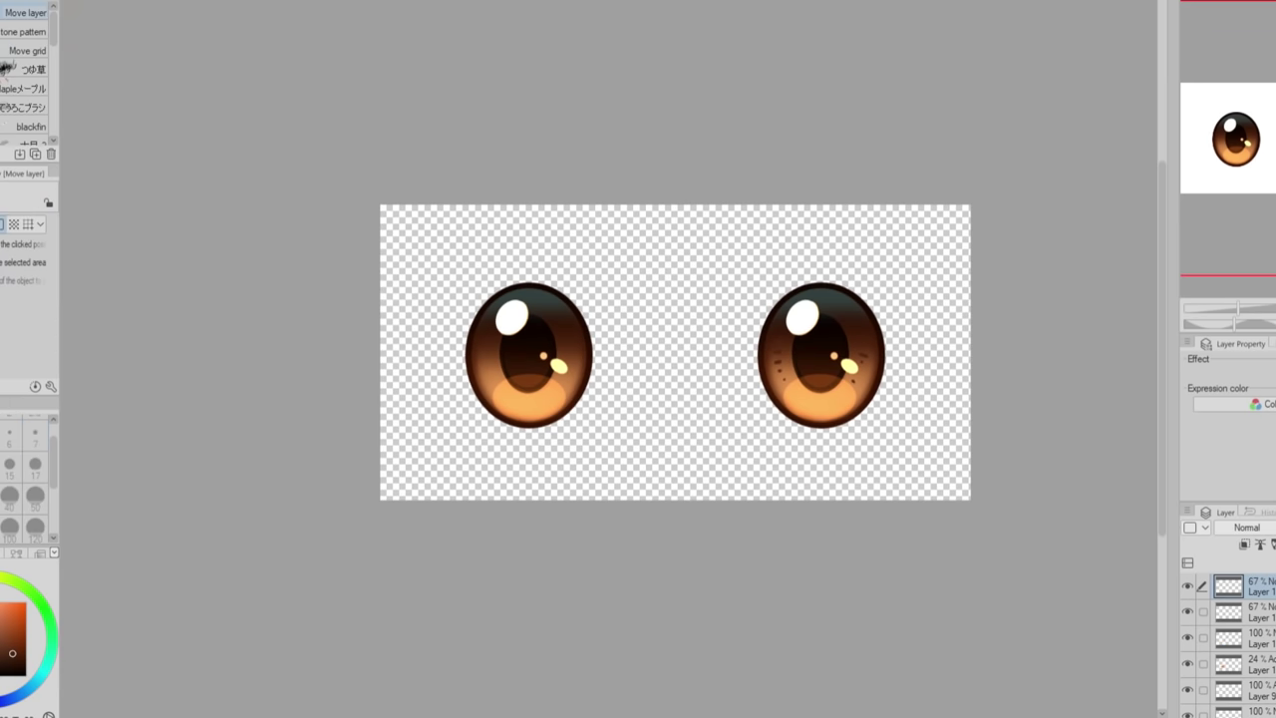
Flip the copied speck layer horizontally and move it across onto the other iris
key(ctrl+t)
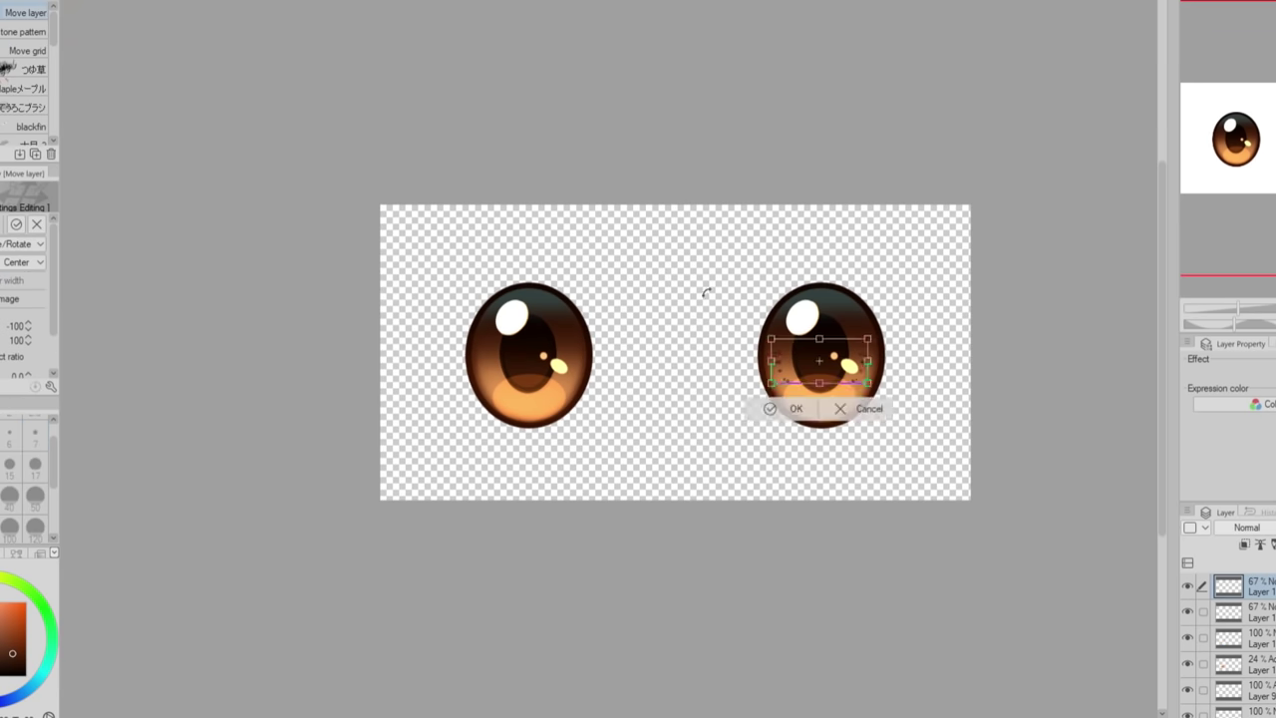
drag(824, 364, 748, 362)
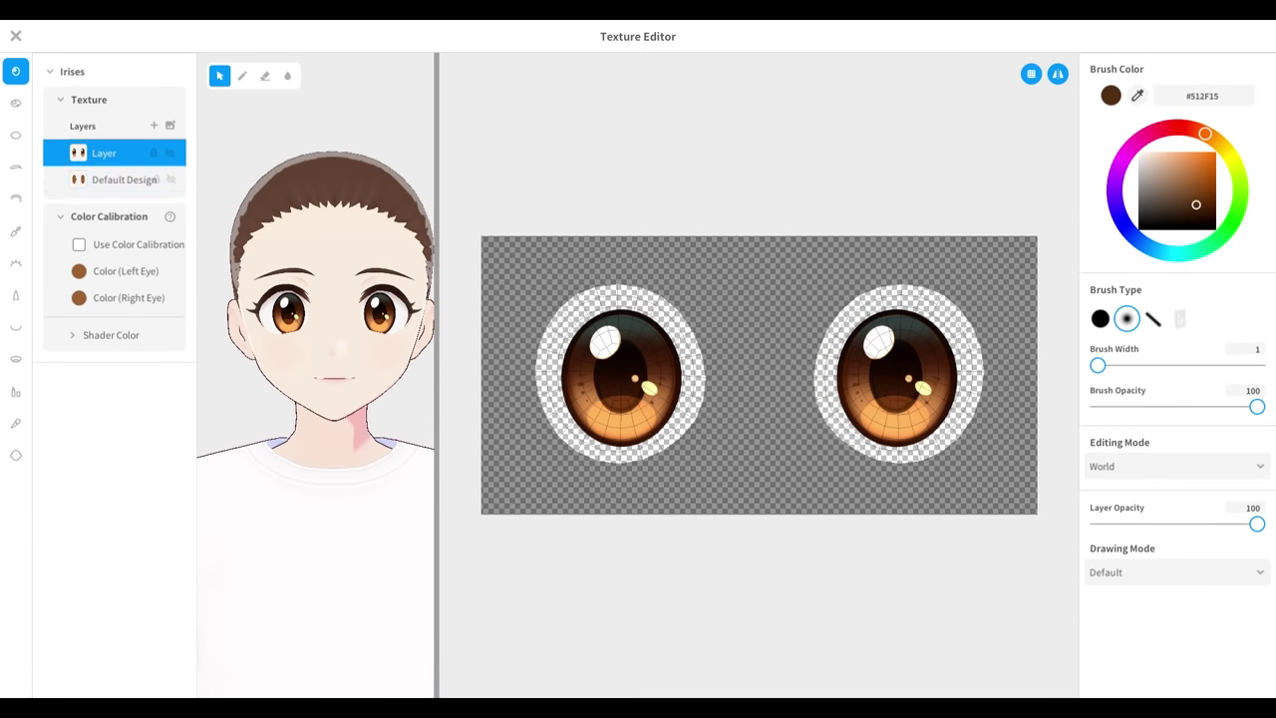
Edit the sclera texture and paint #777B95 shadow over the upper halves of both eye whites with a mirrored soft brush at width 71
click(15, 135)
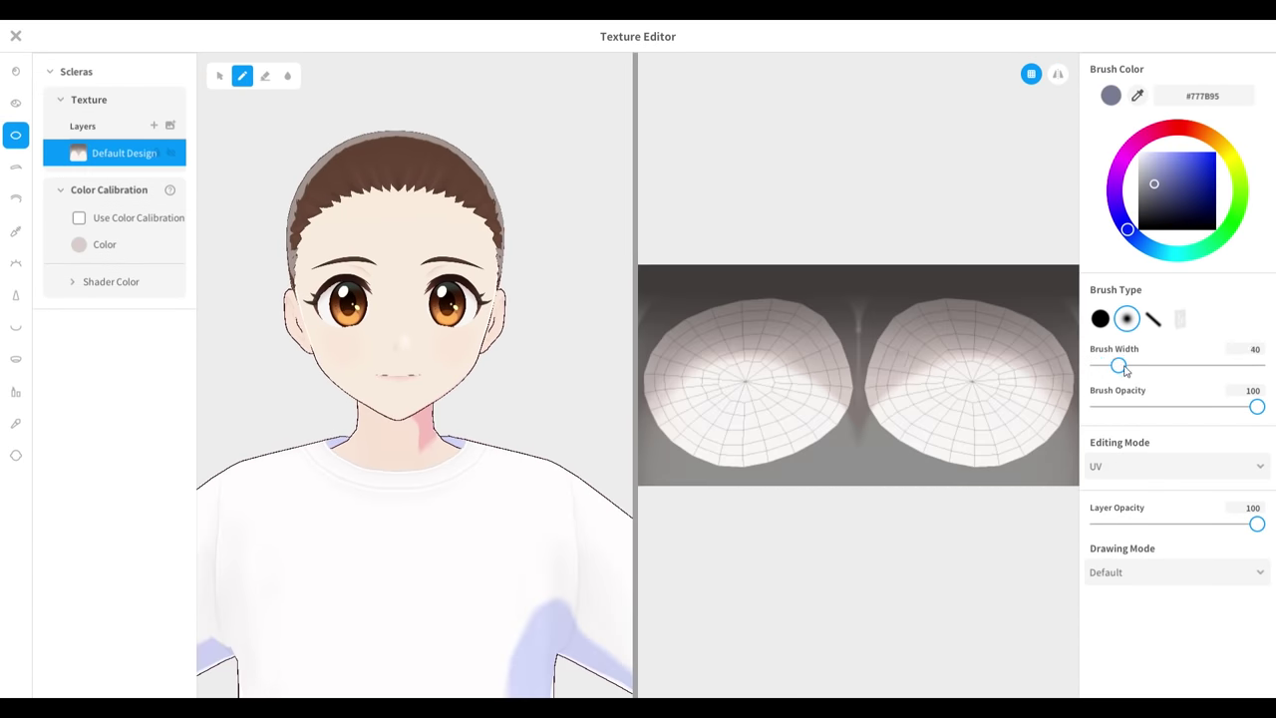
mouse_move(893, 361)
mouse_down()
mouse_move(1074, 402)
mouse_move(878, 362)
mouse_move(1041, 346)
mouse_move(873, 371)
mouse_up()
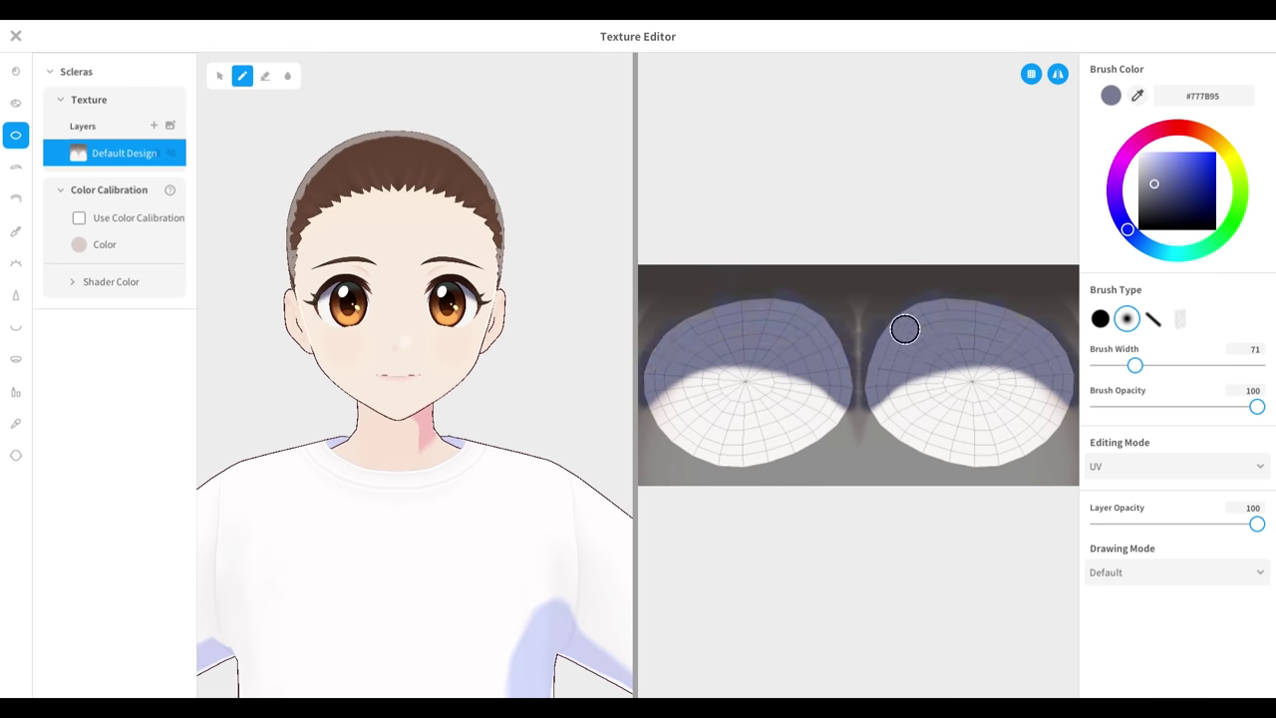
mouse_move(1090, 407)
mouse_down()
mouse_move(944, 365)
mouse_move(1003, 408)
mouse_up()
Erase the default pink creases from the eyelid texture with a mirrored soft eraser at width 16
scroll(586, 342, up, 5)
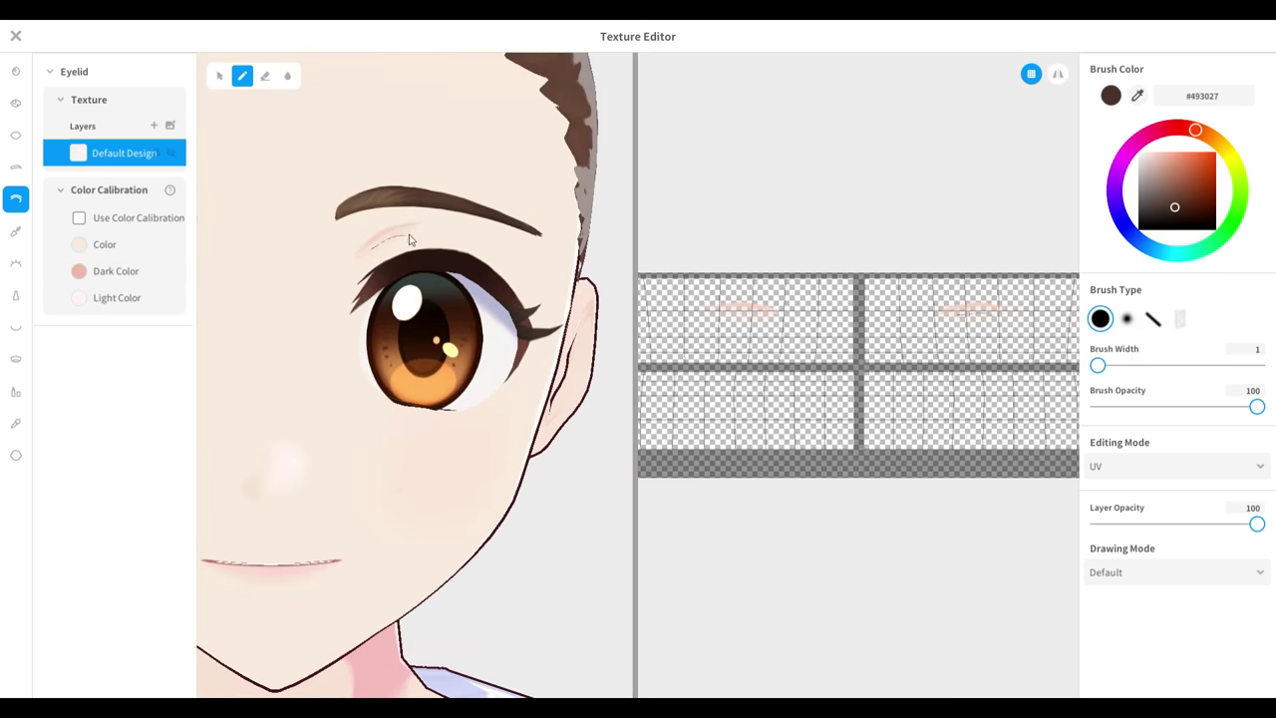
key(e)
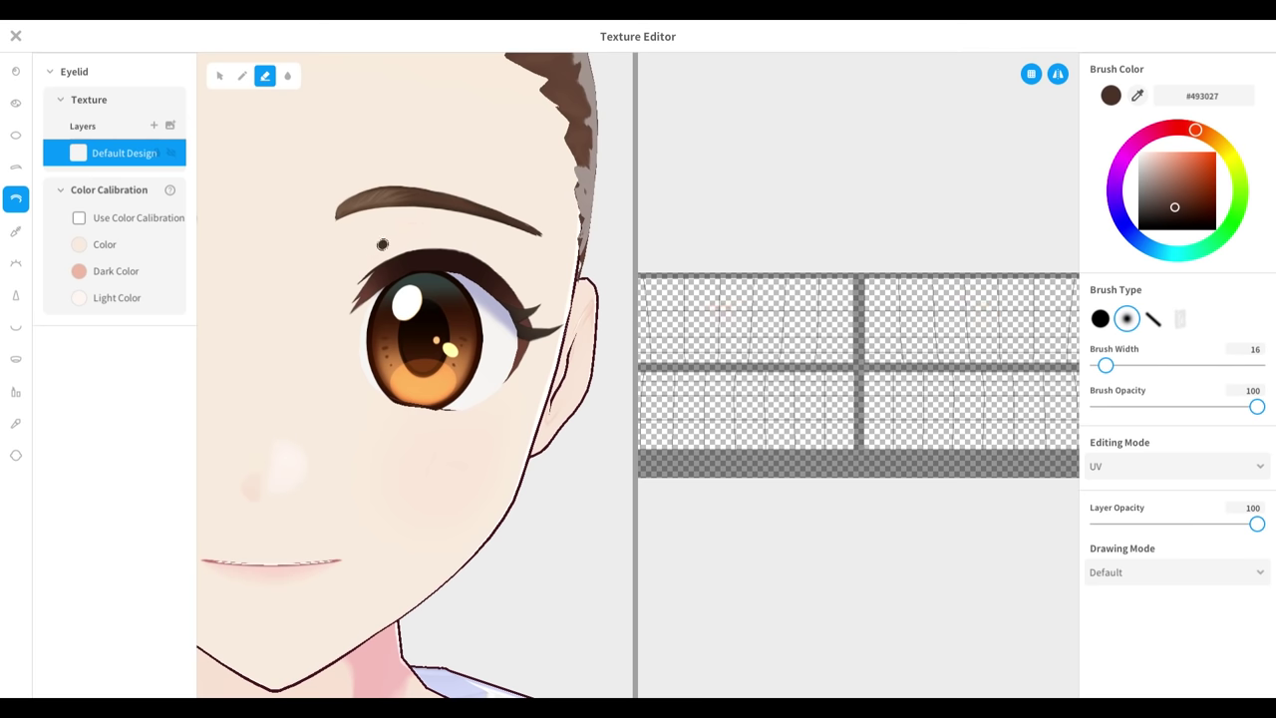
Draw thin #493027 eyelid crease lines above both eyes with the mirrored soft brush at width 5, redoing the first stroke
click(242, 77)
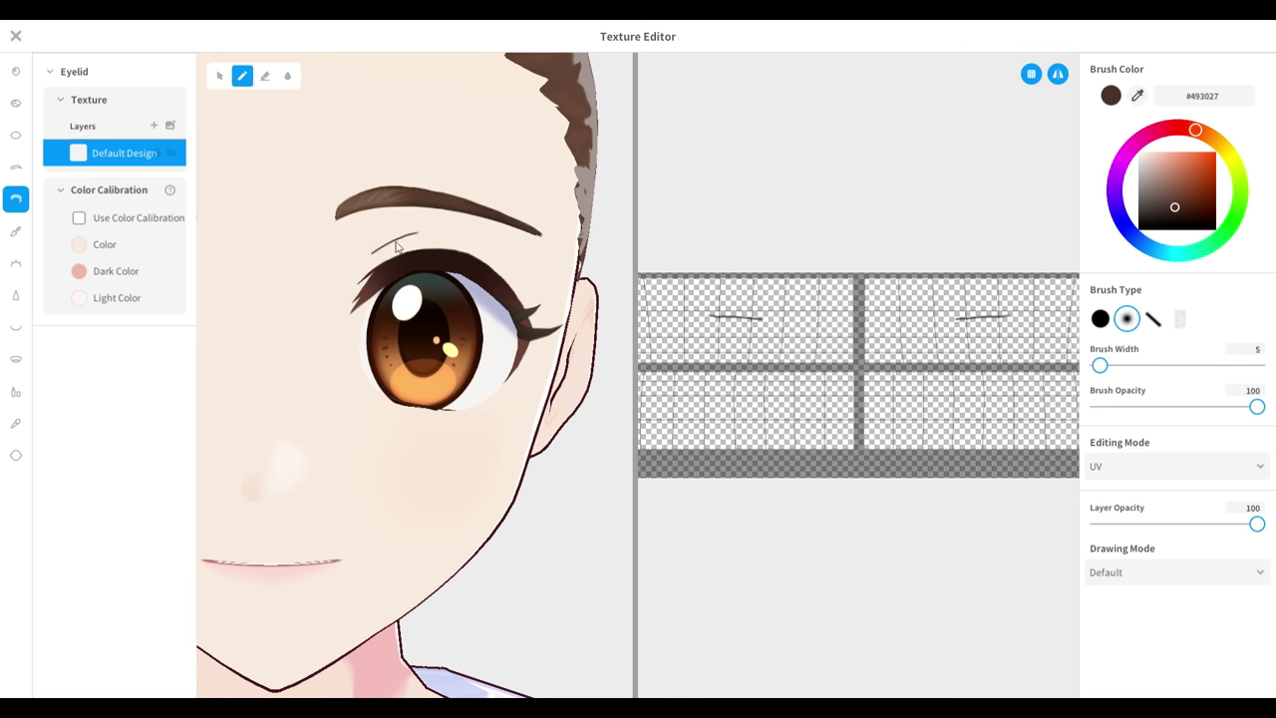
key(ctrl+z)
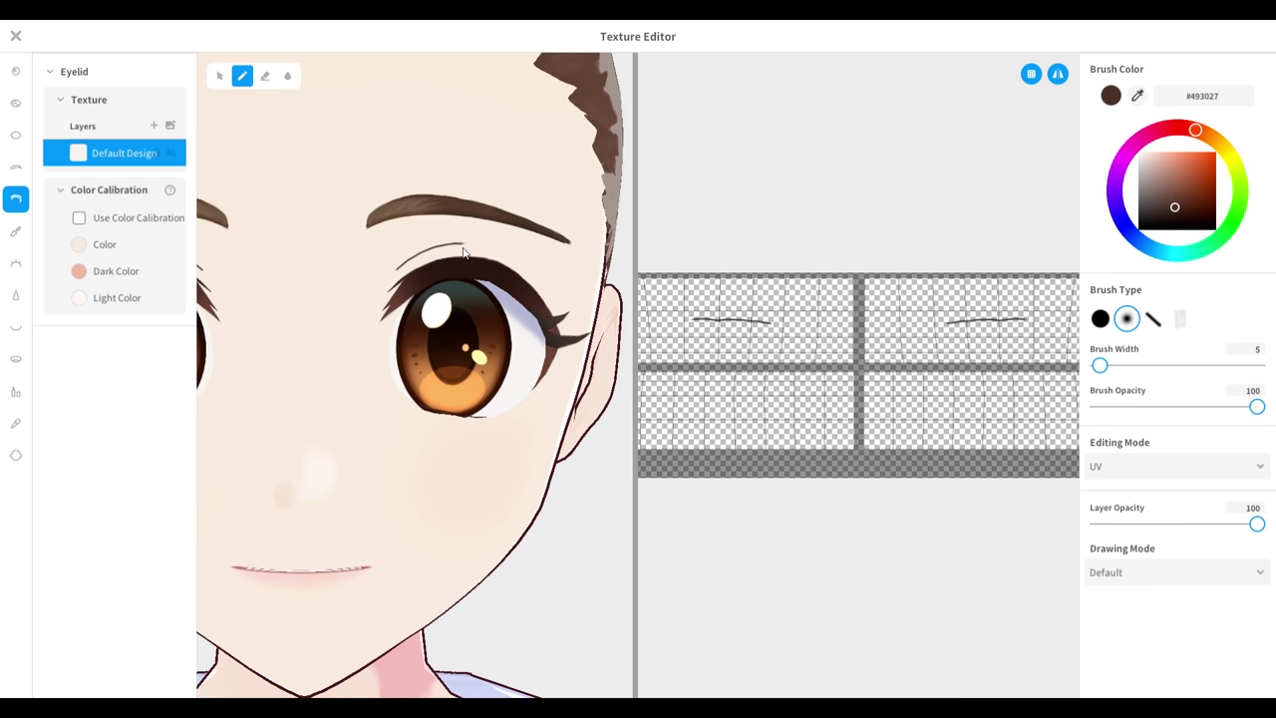
scroll(858, 375, down, 3)
scroll(859, 374, up, 3)
scroll(858, 375, down, 2)
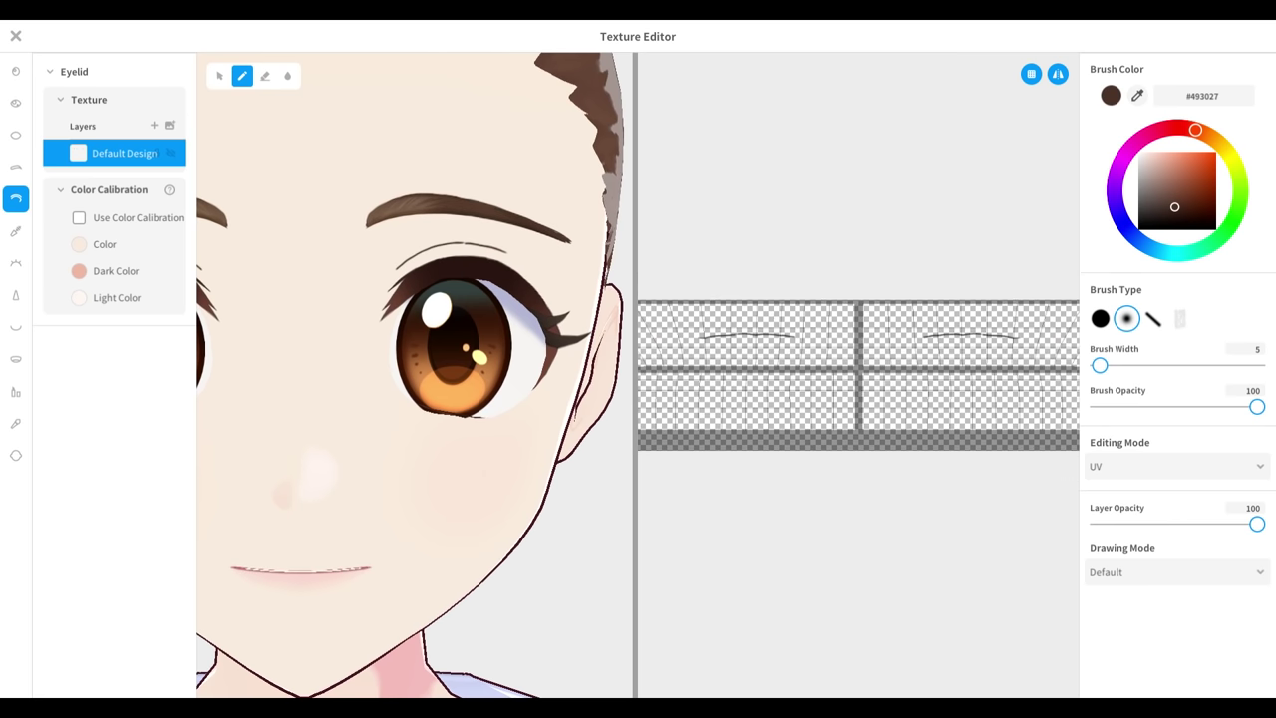
drag(636, 361, 398, 394)
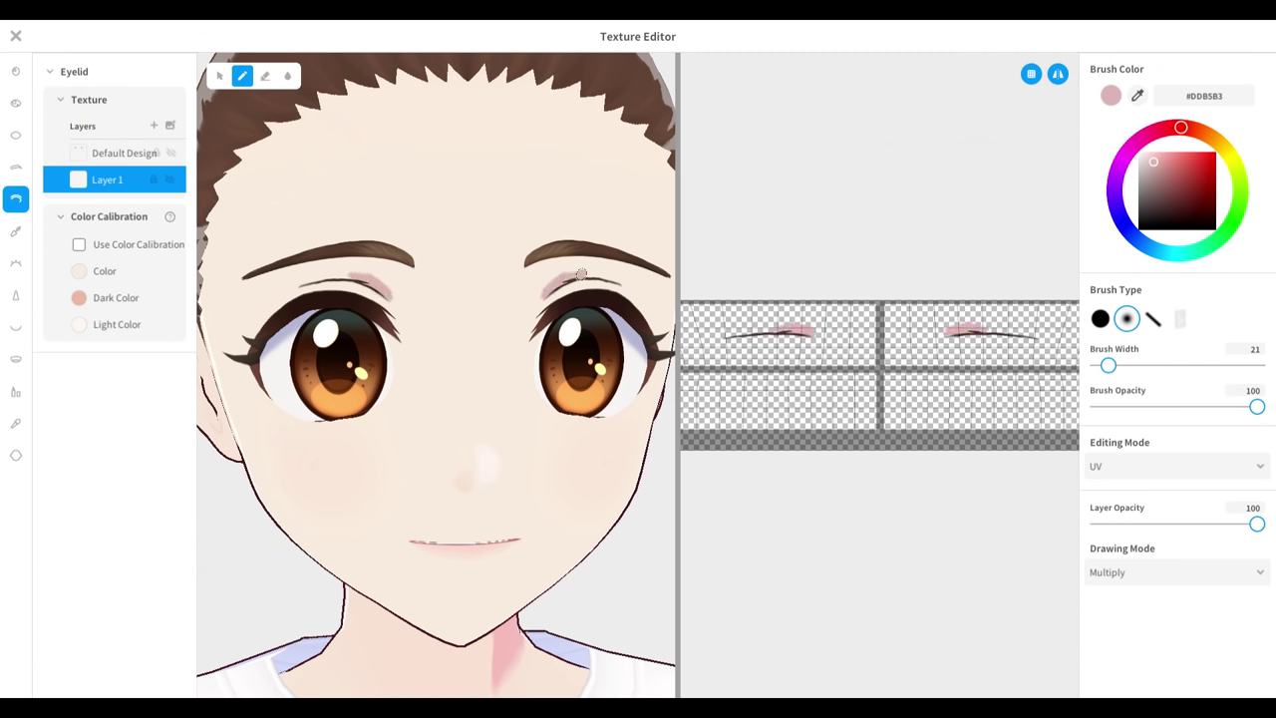
Paint pink #DDB5B3 shadow along both eyelid creases on a Multiply layer at brush width 21 and blend it with the blur tool
drag(581, 273, 594, 282)
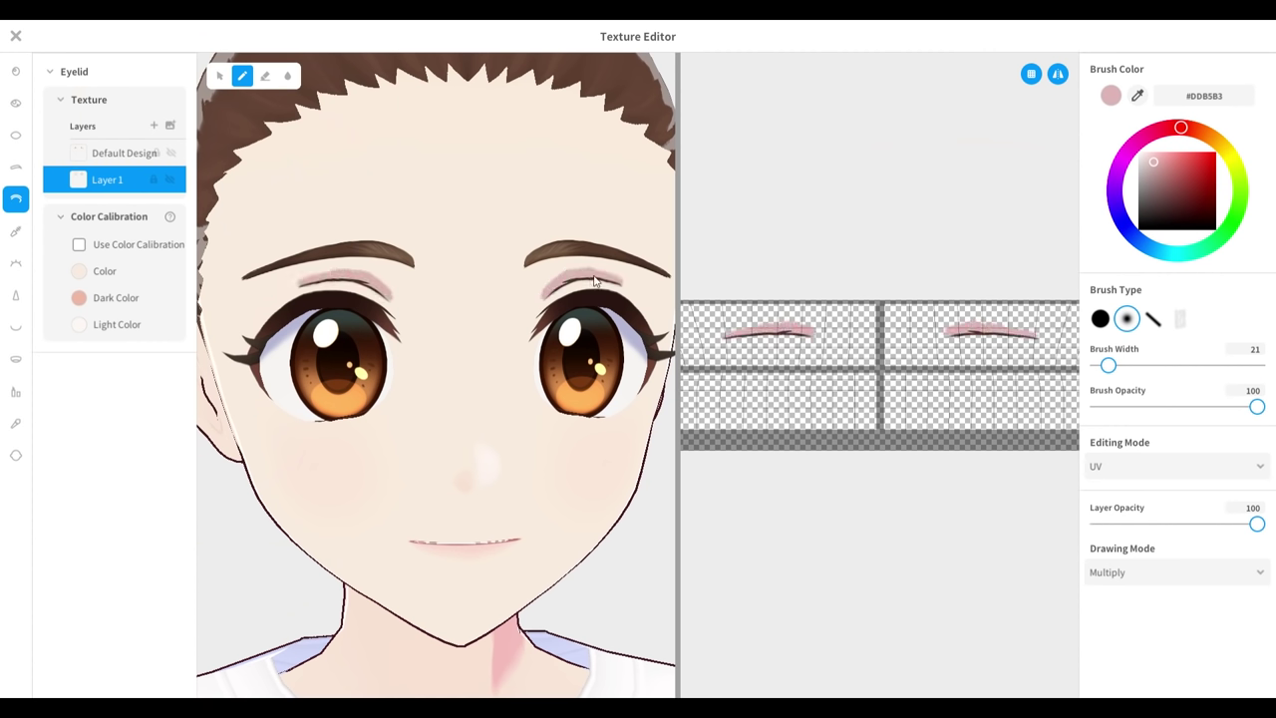
click(287, 76)
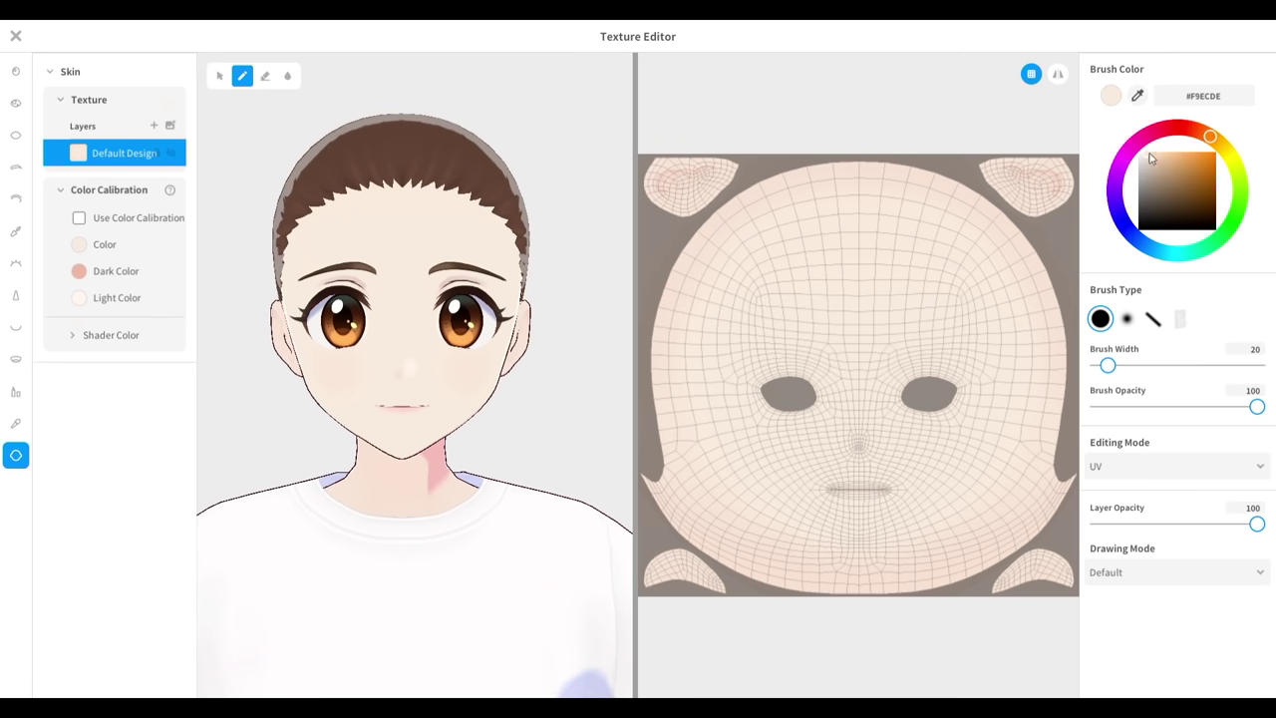
Cover the default face skin texture with flat #F9EBDE using the hard brush at width 300
drag(1108, 365, 1258, 365)
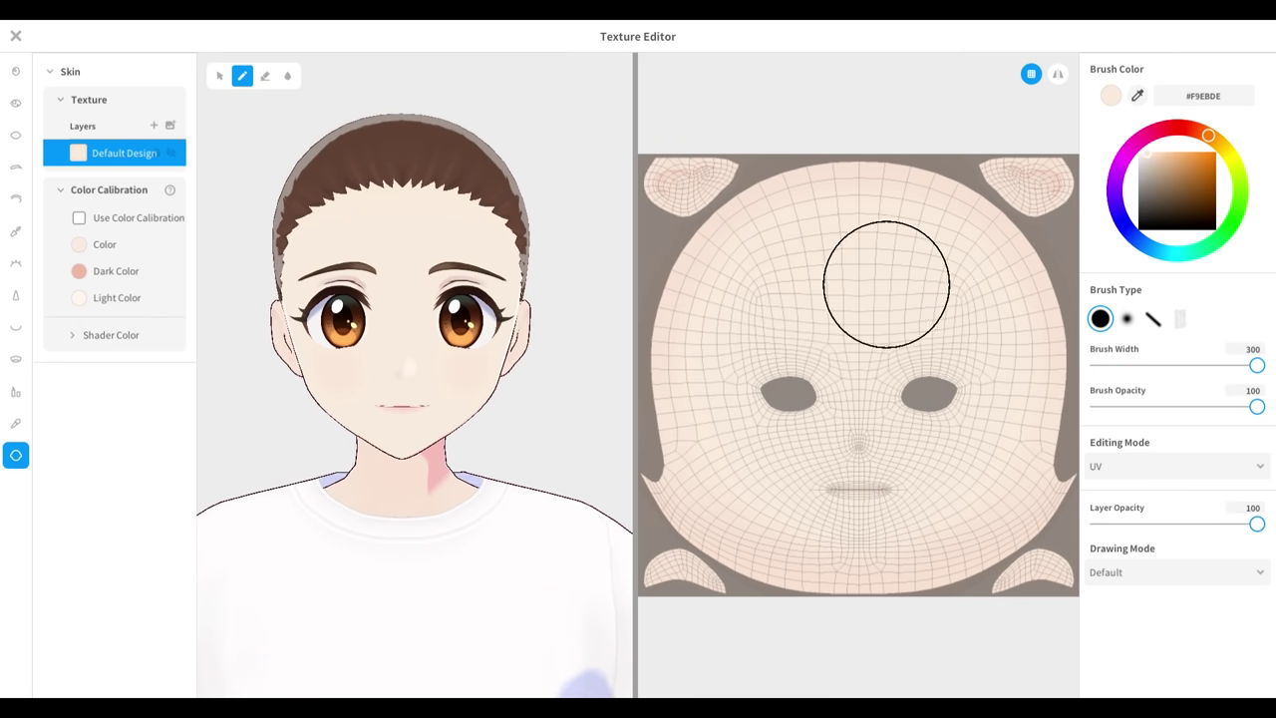
mouse_move(887, 286)
mouse_down()
mouse_move(1035, 211)
mouse_move(815, 342)
mouse_move(876, 298)
mouse_up()
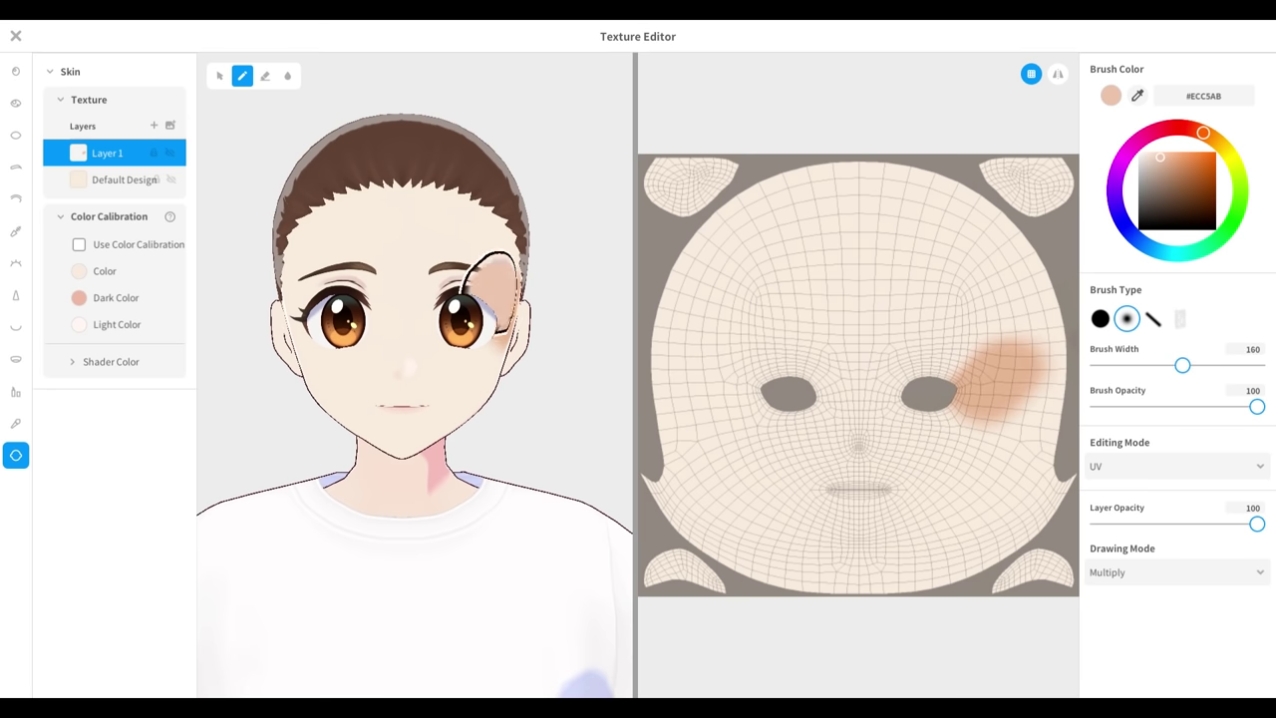
Shade the temple beside one eye with #ECC5AB on a Multiply skin layer and try a stroke along the edge of the face
drag(502, 290, 506, 264)
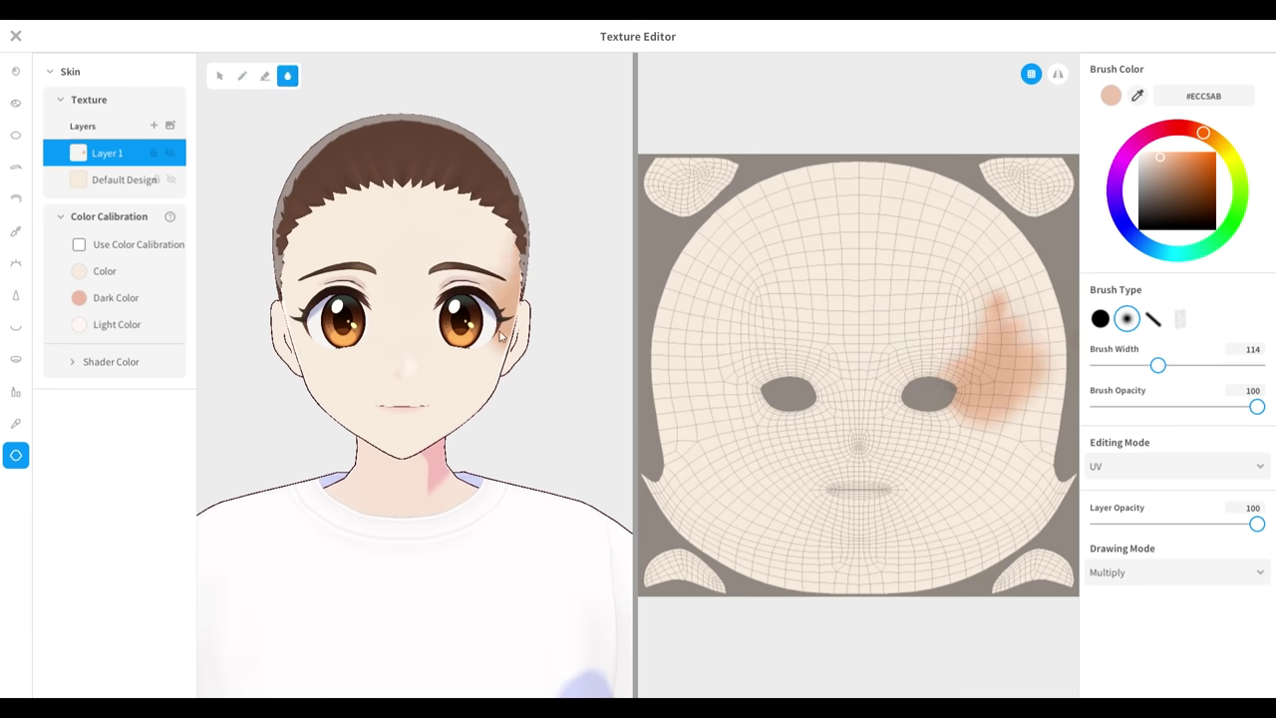
right_drag(502, 331, 460, 419)
click(242, 76)
drag(1035, 397, 1051, 385)
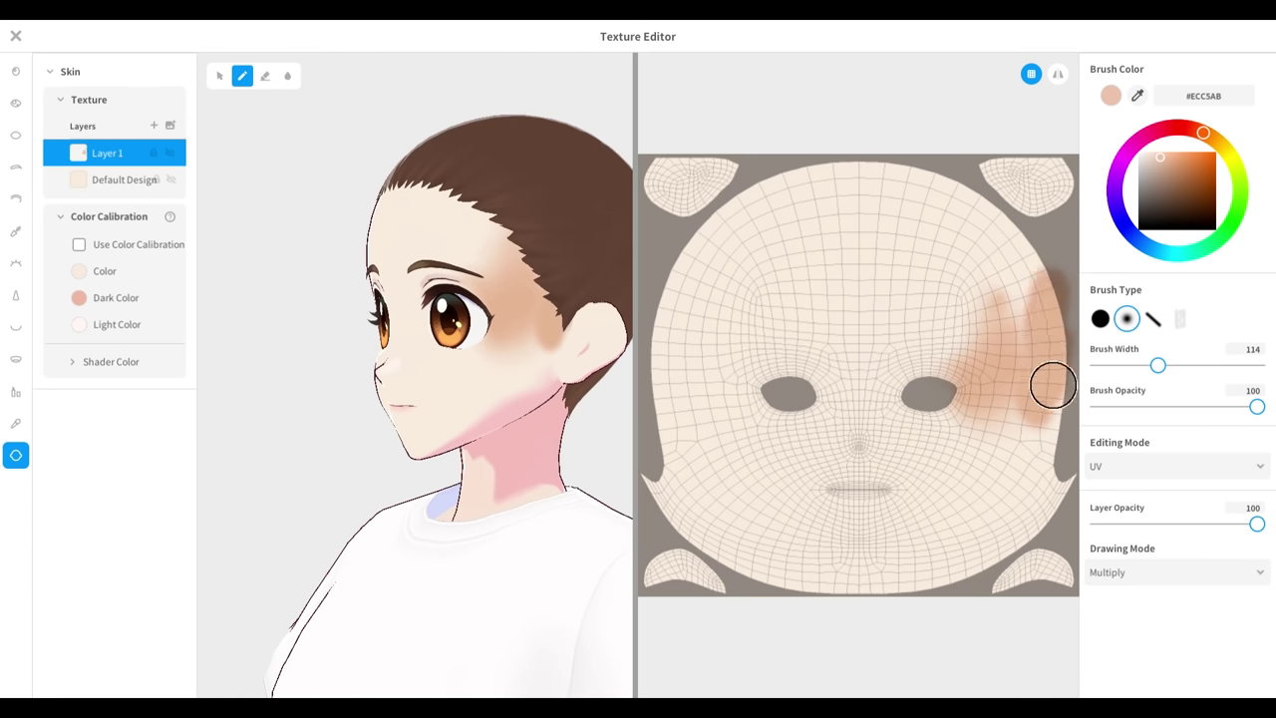
key(ctrl+z)
Enlarge the soft brush, adjust its opacity and shade both temples, the sides of the face and the jawline with mirrored strokes
drag(1158, 365, 1179, 365)
drag(1258, 405, 1199, 406)
drag(1047, 374, 1026, 269)
click(1058, 74)
mouse_move(987, 383)
mouse_down()
mouse_move(1006, 333)
mouse_move(1057, 492)
mouse_move(1014, 532)
mouse_move(826, 583)
mouse_up()
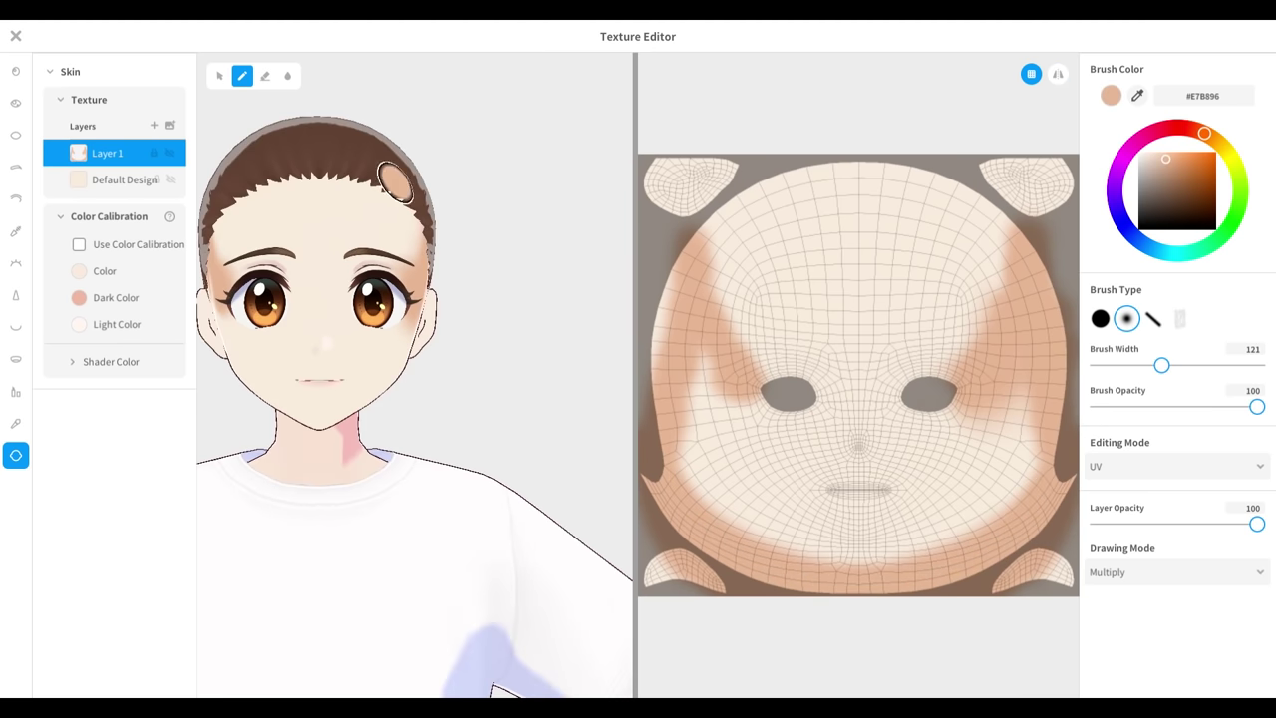
Extend the #E7B896 shading across the hairline and around both eyes with mirrored soft strokes at brush width 121
mouse_move(395, 183)
mouse_down()
mouse_move(230, 234)
mouse_move(339, 164)
mouse_up()
click(1058, 74)
mouse_move(698, 339)
mouse_down()
mouse_move(703, 369)
mouse_move(681, 422)
mouse_move(1028, 408)
mouse_move(887, 373)
mouse_move(973, 360)
mouse_up()
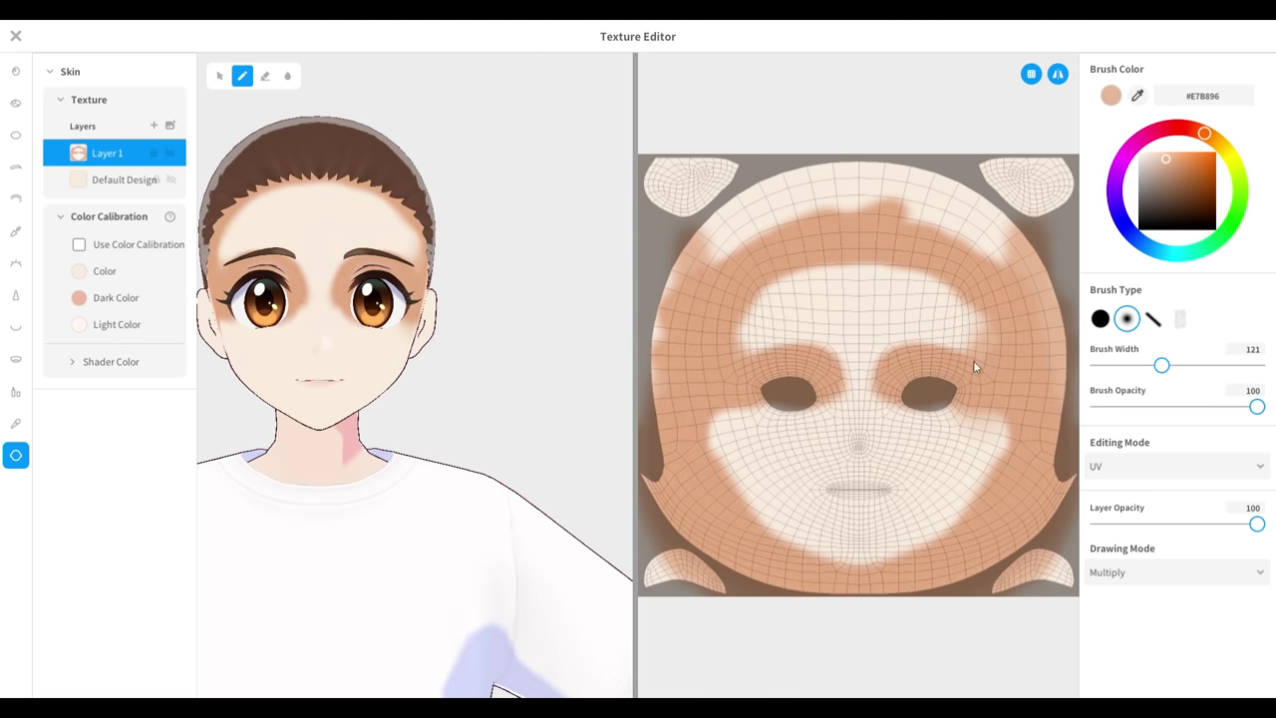
Thin out the shading around the inner eyes with the eraser and rework the cheek edges at brush width 119 and opacity 31
key(e)
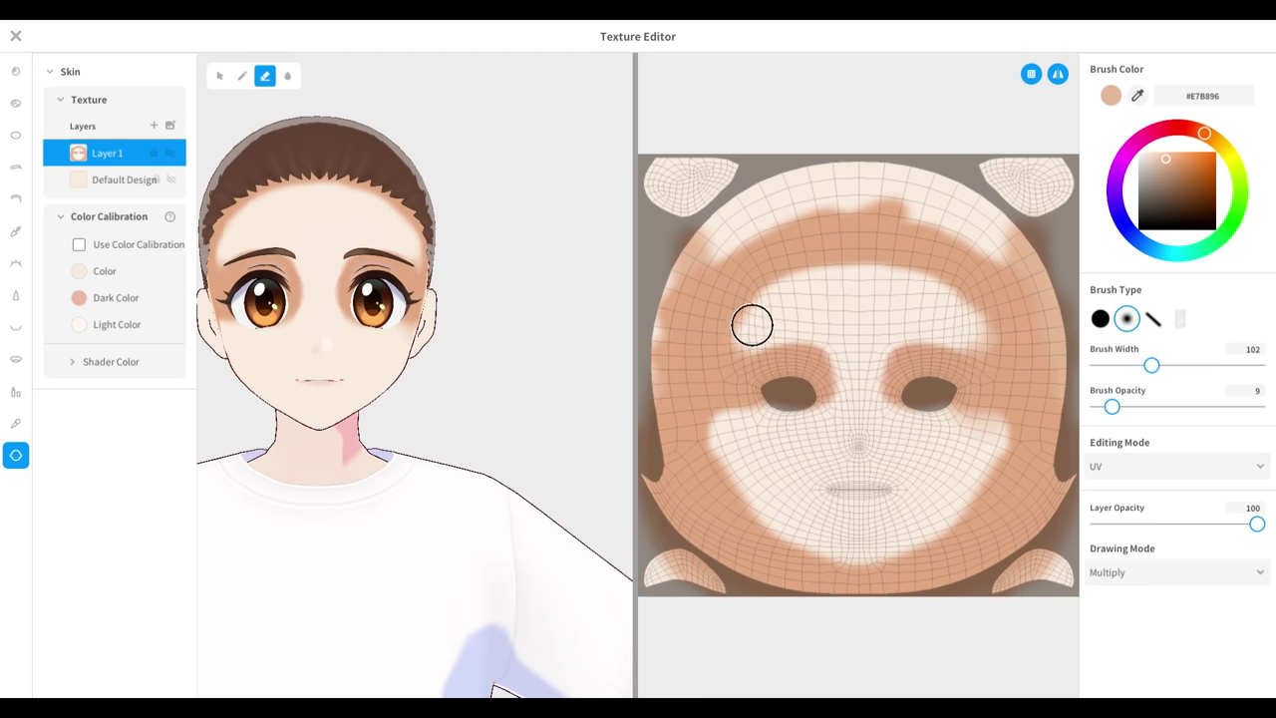
key(ctrl+z)
key(p)
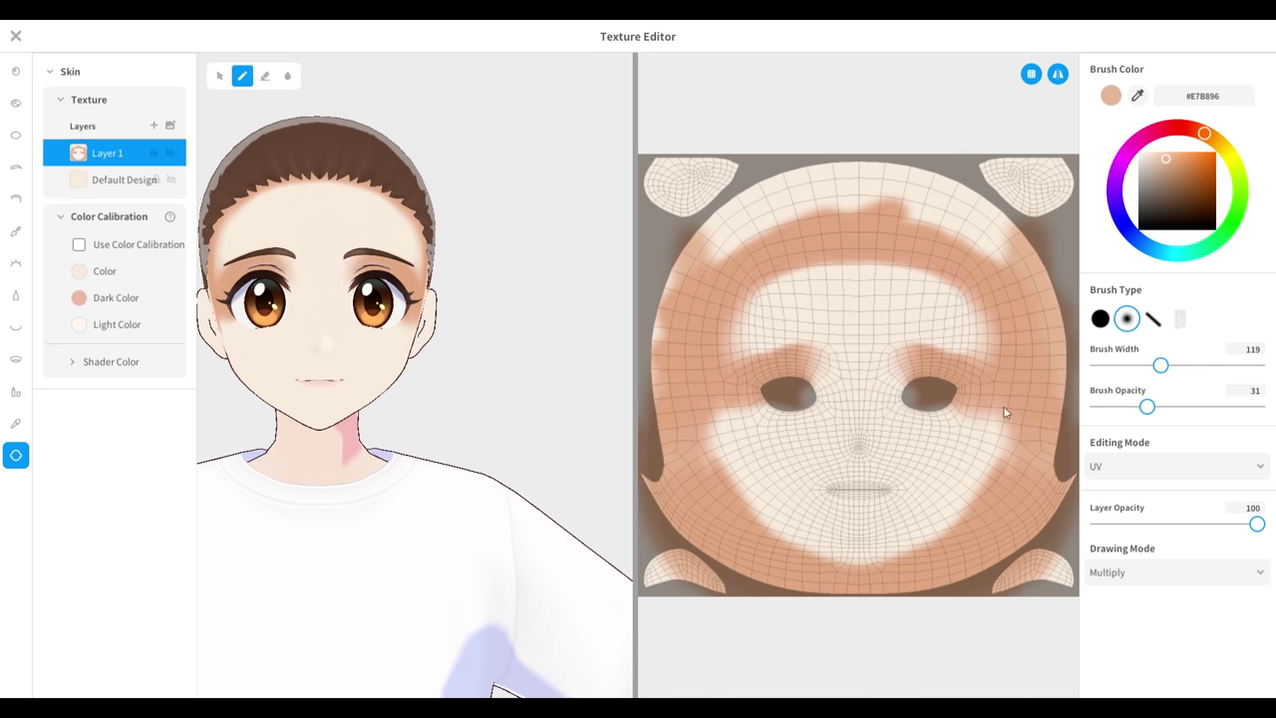
mouse_move(979, 416)
mouse_down()
mouse_move(1004, 436)
mouse_move(1003, 467)
mouse_up()
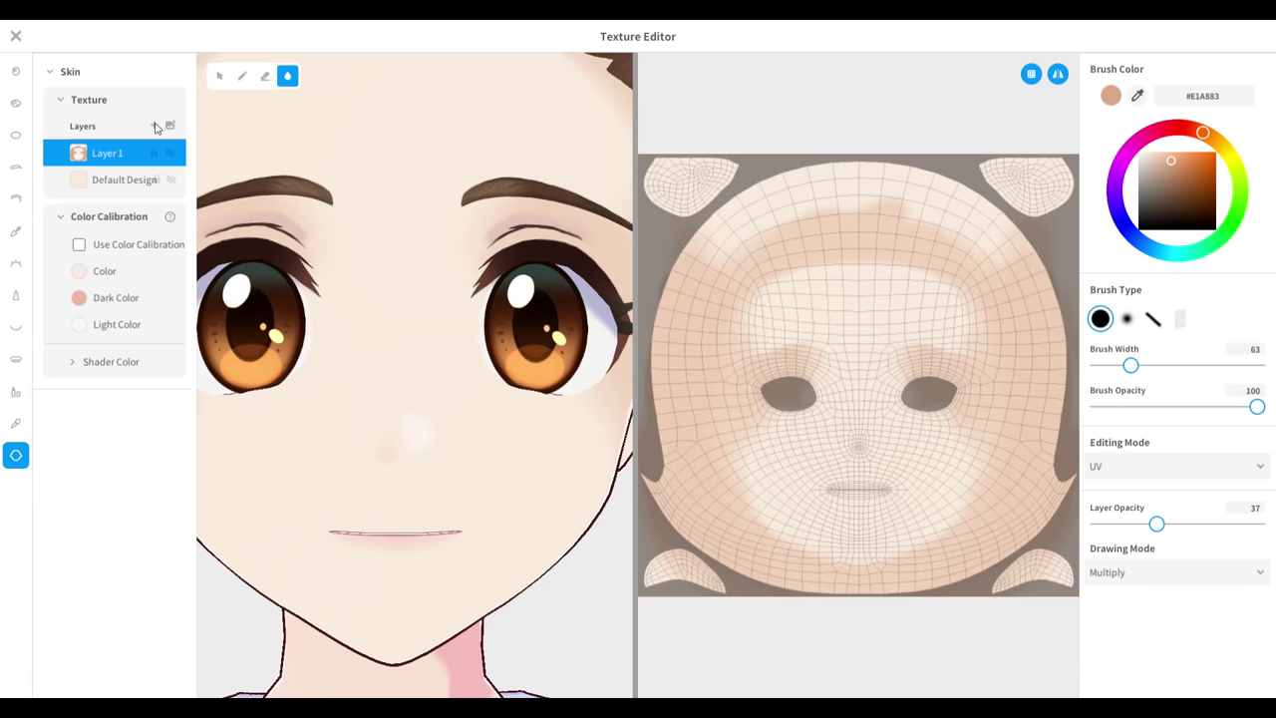
Add a second skin layer and paint #E1A883 shading over the nose with the soft brush at width 63
click(153, 125)
click(859, 439)
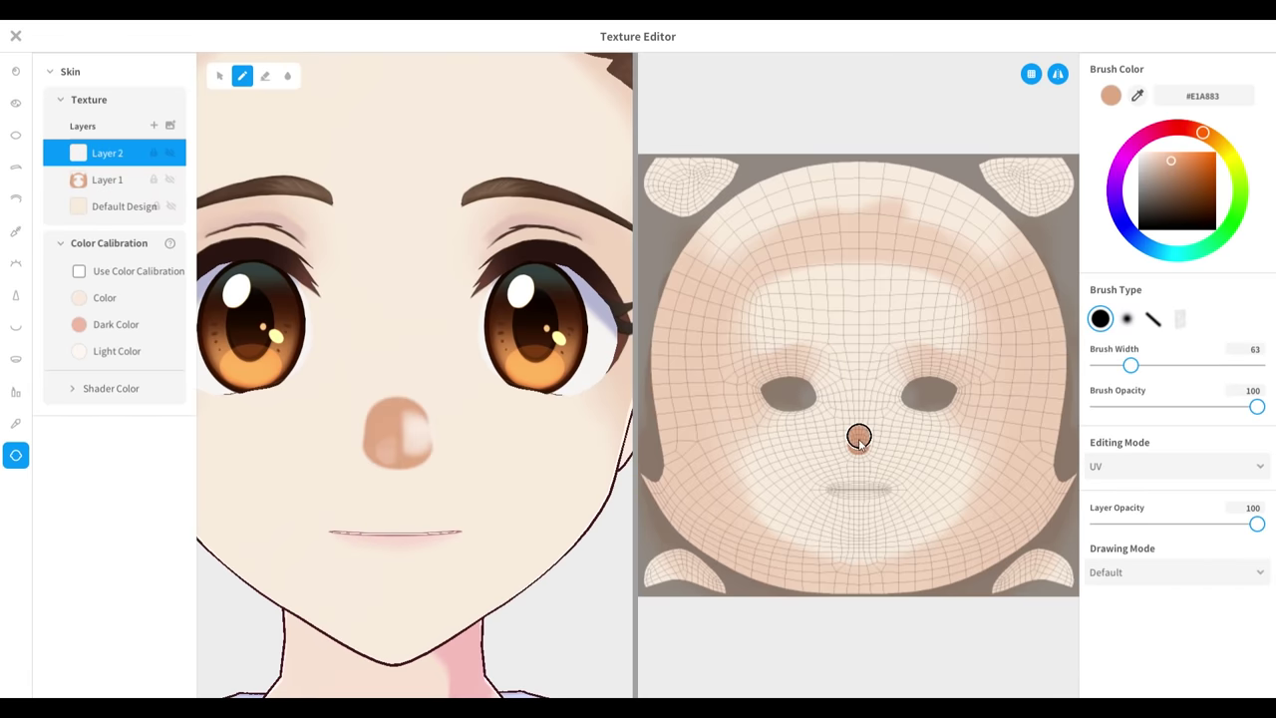
key(ctrl+z)
key(e)
key(b)
drag(858, 447, 858, 417)
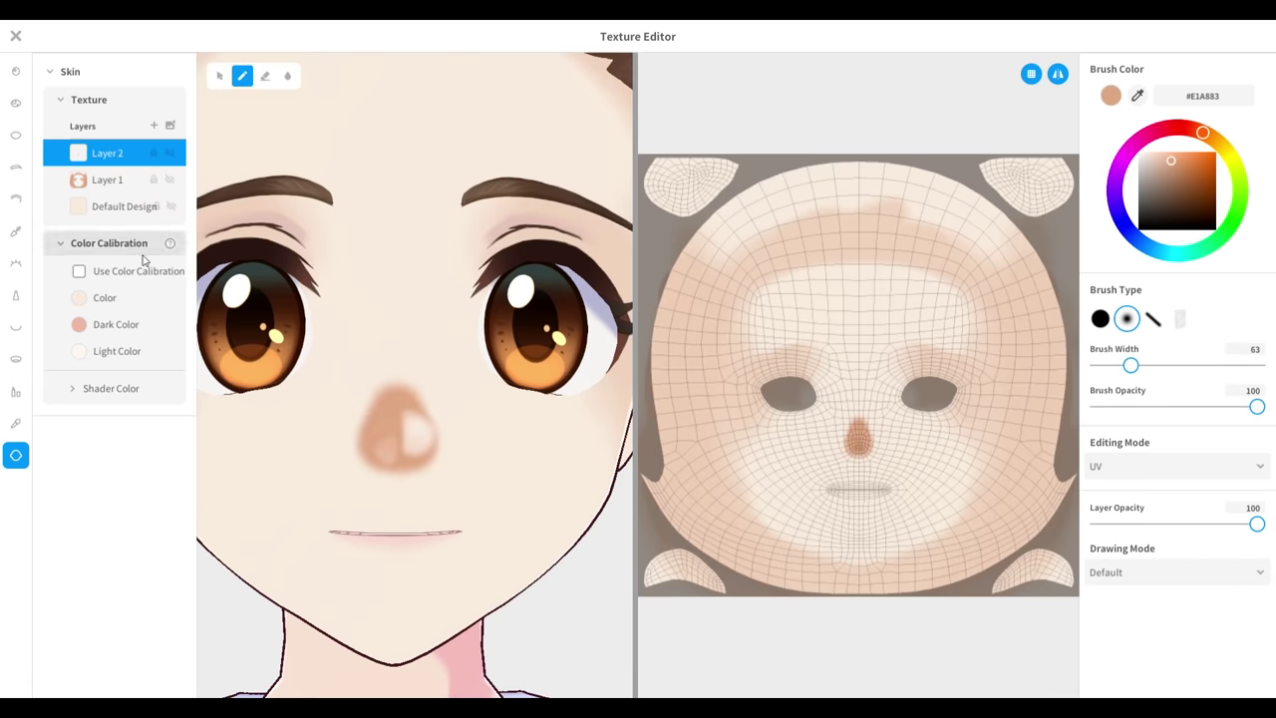
Leave the texture editor to remove the default nose highlight, reopen the skin texture and set the brush colour to #D98D78
click(16, 36)
click(16, 456)
click(16, 359)
click(1178, 95)
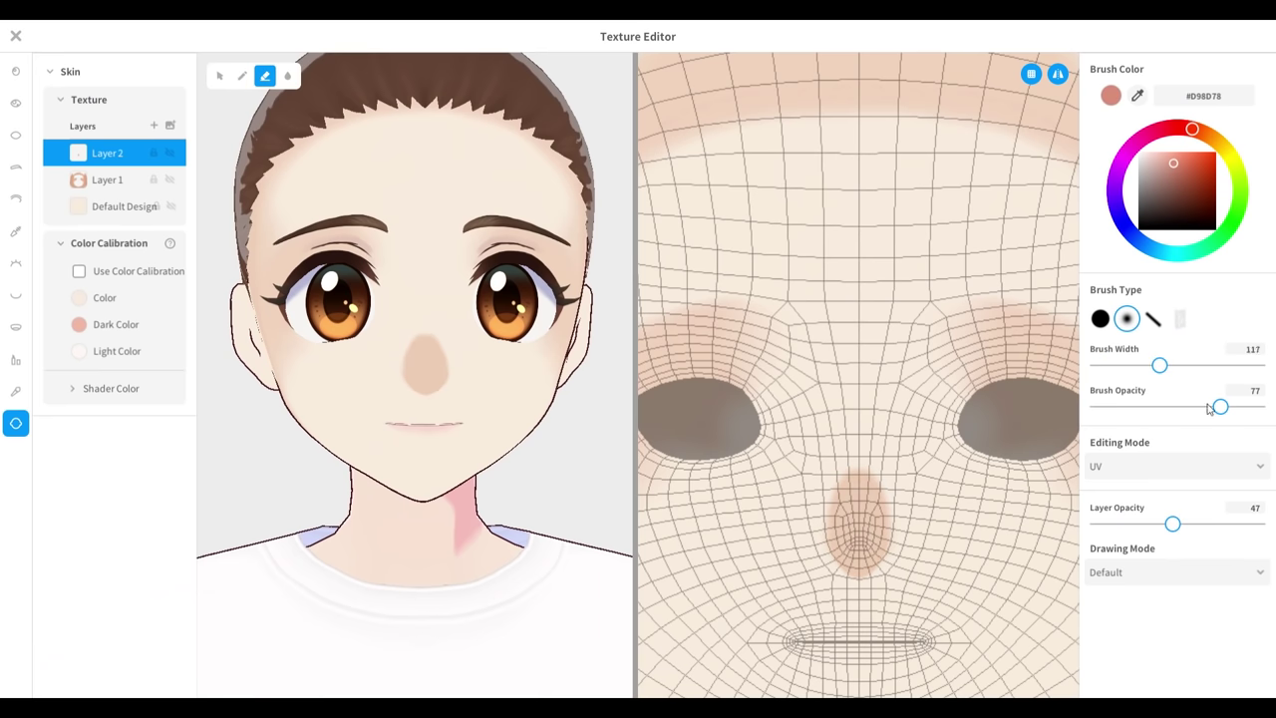
Blur the edges of the nose shading at brush width 88 and opacity 23 and switch to the eraser
key(r)
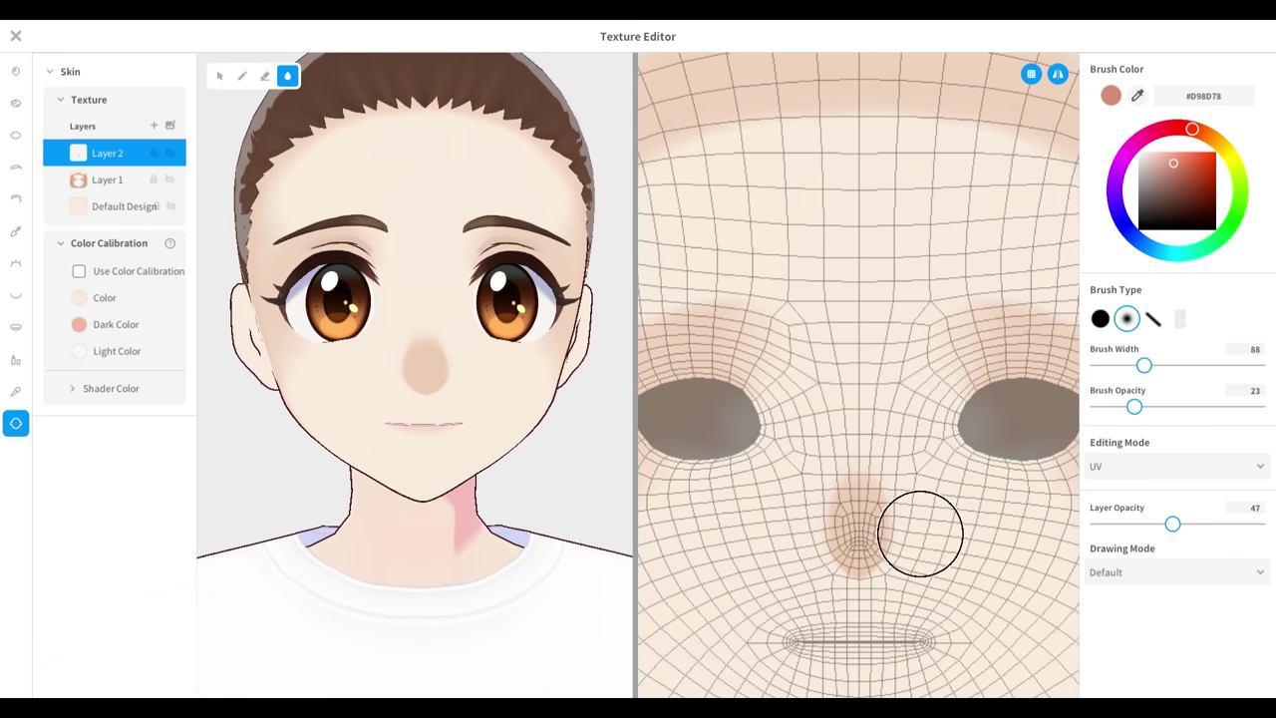
key(e)
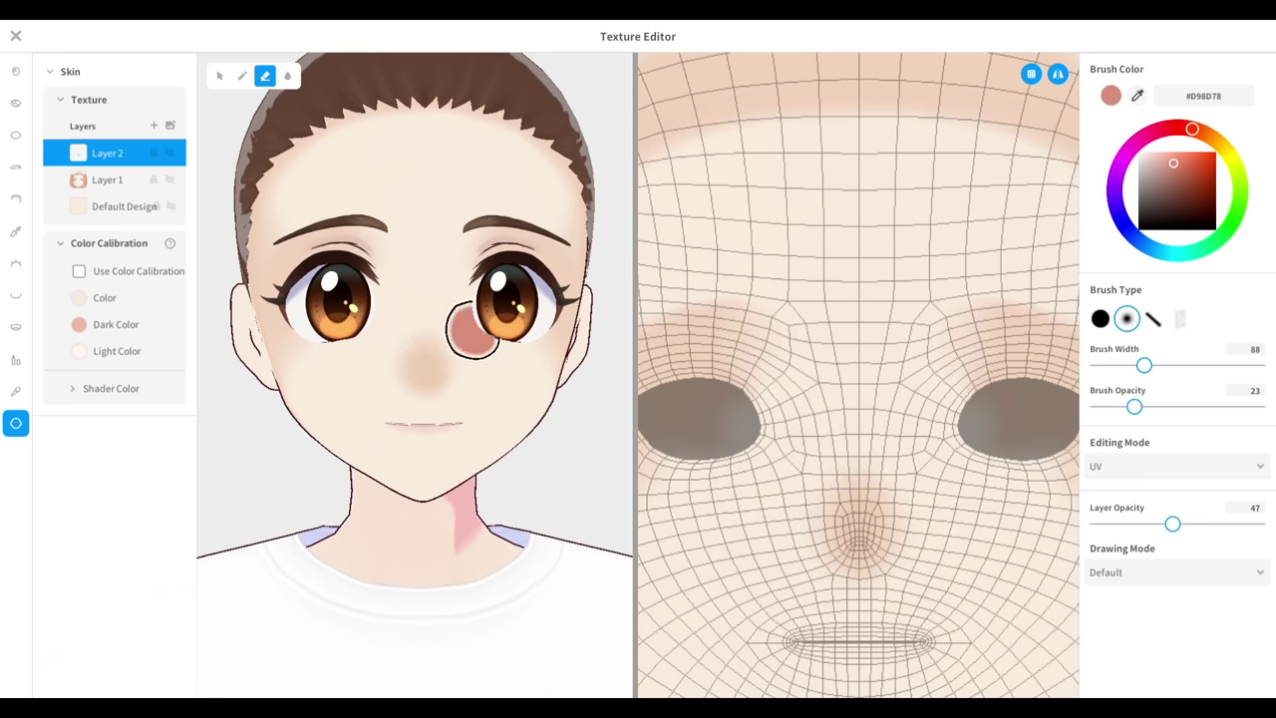
Lower Layer 2's opacity and add a third Multiply layer with the nose tip painted in #D98D78 at brush width 15
drag(1174, 523, 1141, 523)
click(153, 125)
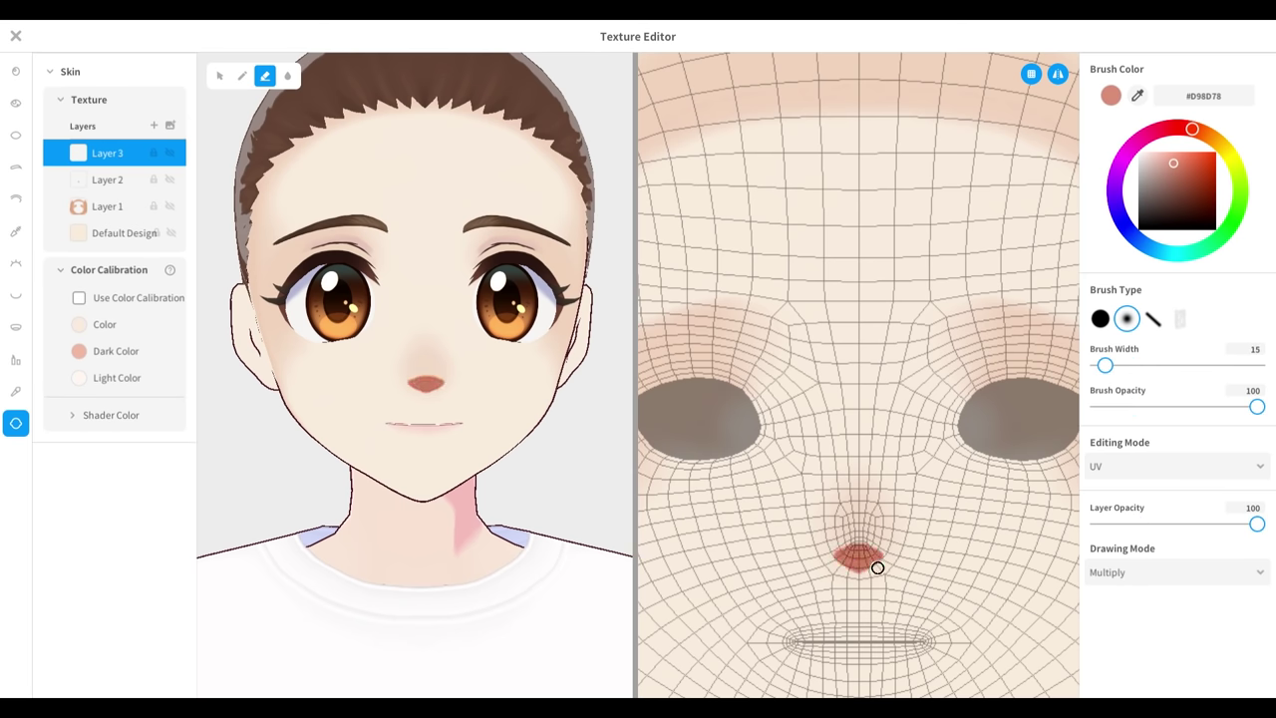
Check the painted nose tip from the side and below, and lower Layer 3's opacity to 43
right_drag(472, 384, 443, 303)
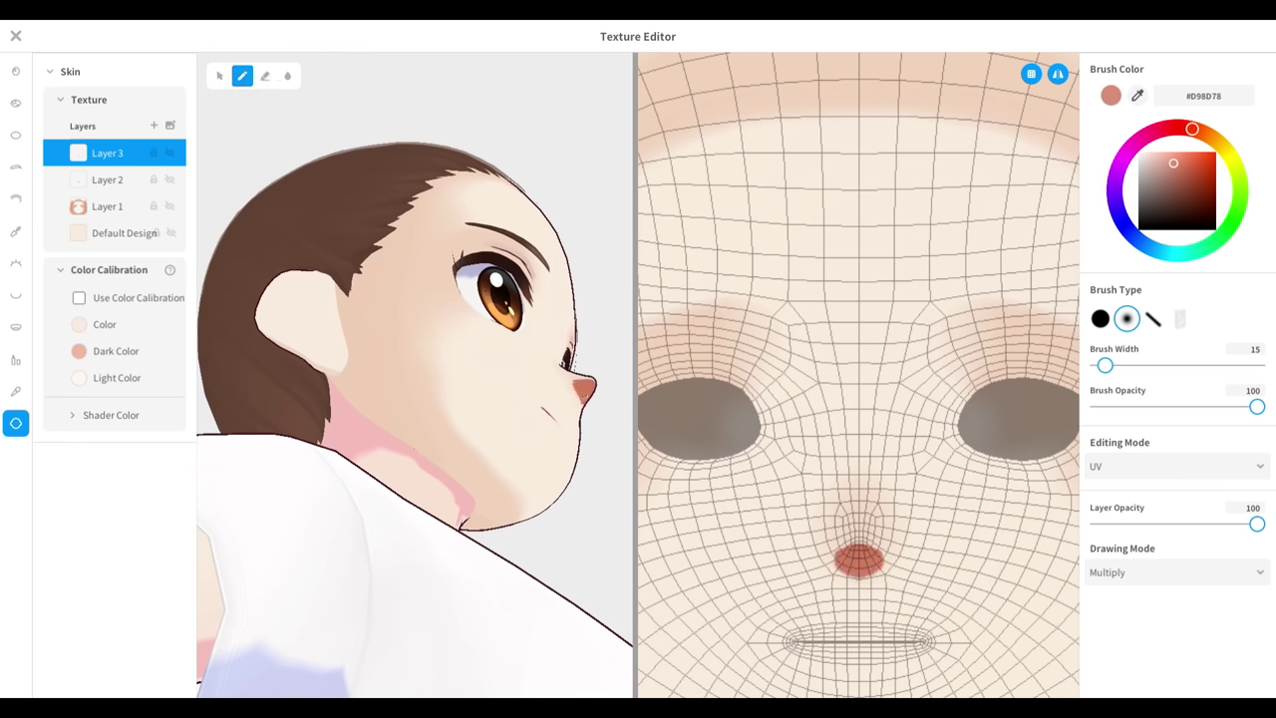
right_drag(517, 468, 396, 308)
right_drag(623, 279, 382, 435)
drag(1258, 524, 1183, 524)
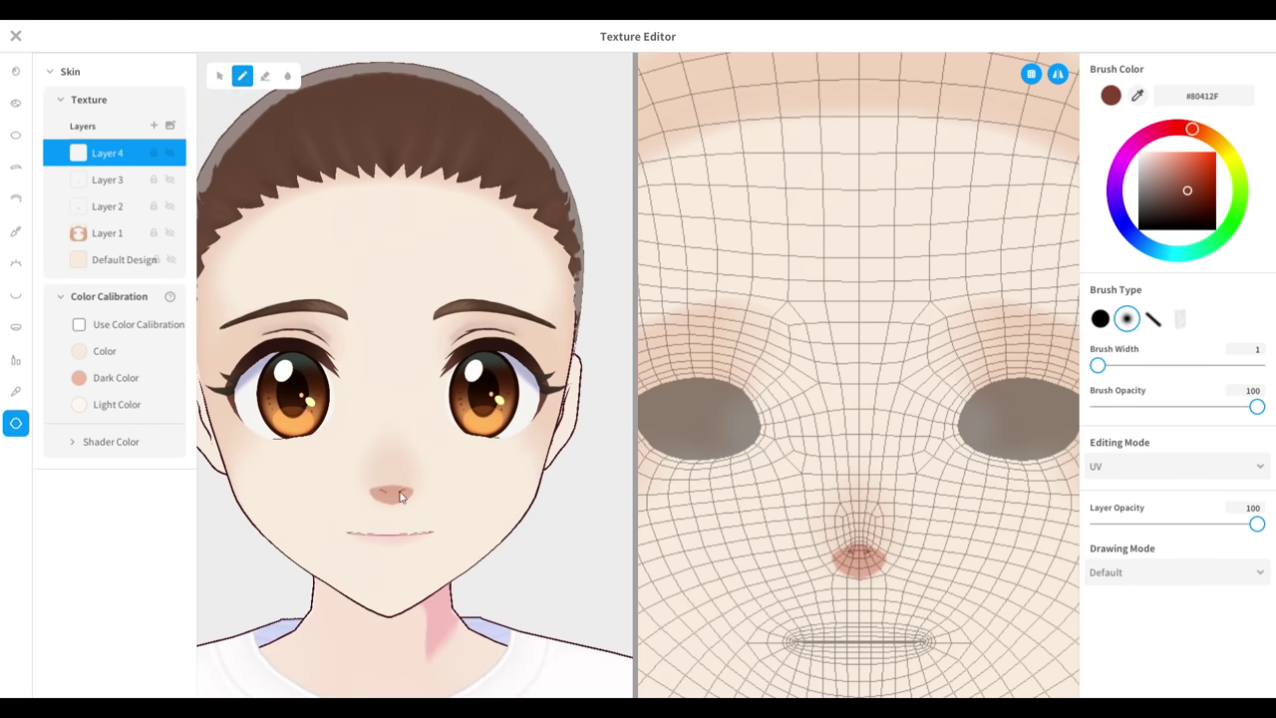
Paint two small #80412F nostrils on Layer 4 and tidy them with the eraser at width 5
scroll(370, 555, up, 5)
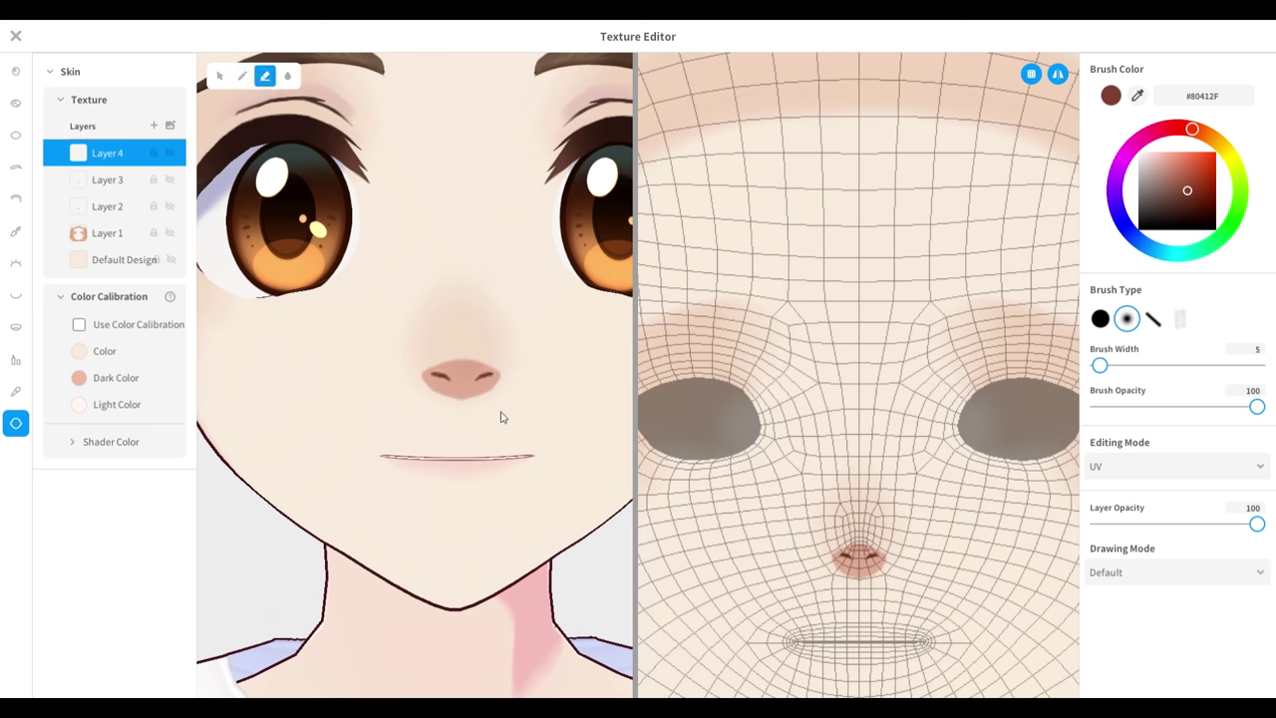
scroll(471, 451, down, 4)
right_drag(430, 296, 405, 444)
scroll(405, 445, down, 3)
Set the Layer 1 skin shading to opacity 25 and toggle Layer 3's visibility while inspecting the nose in profile
click(109, 185)
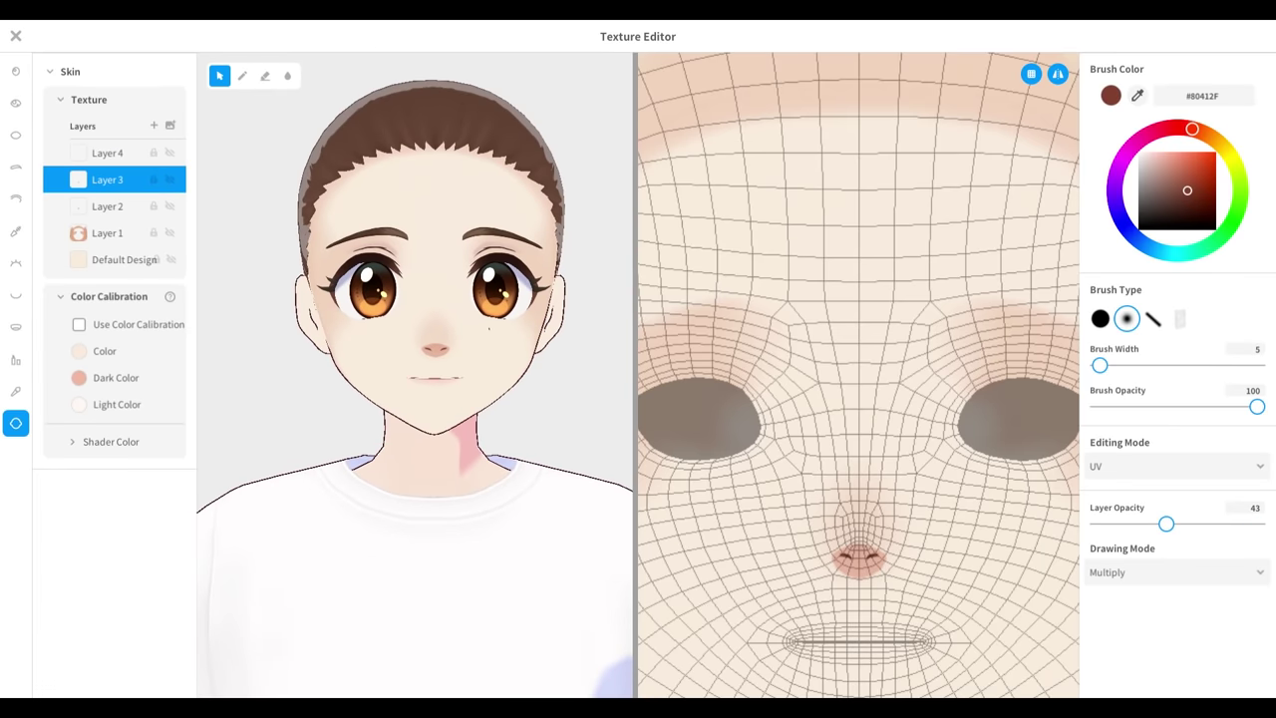
click(109, 153)
click(107, 232)
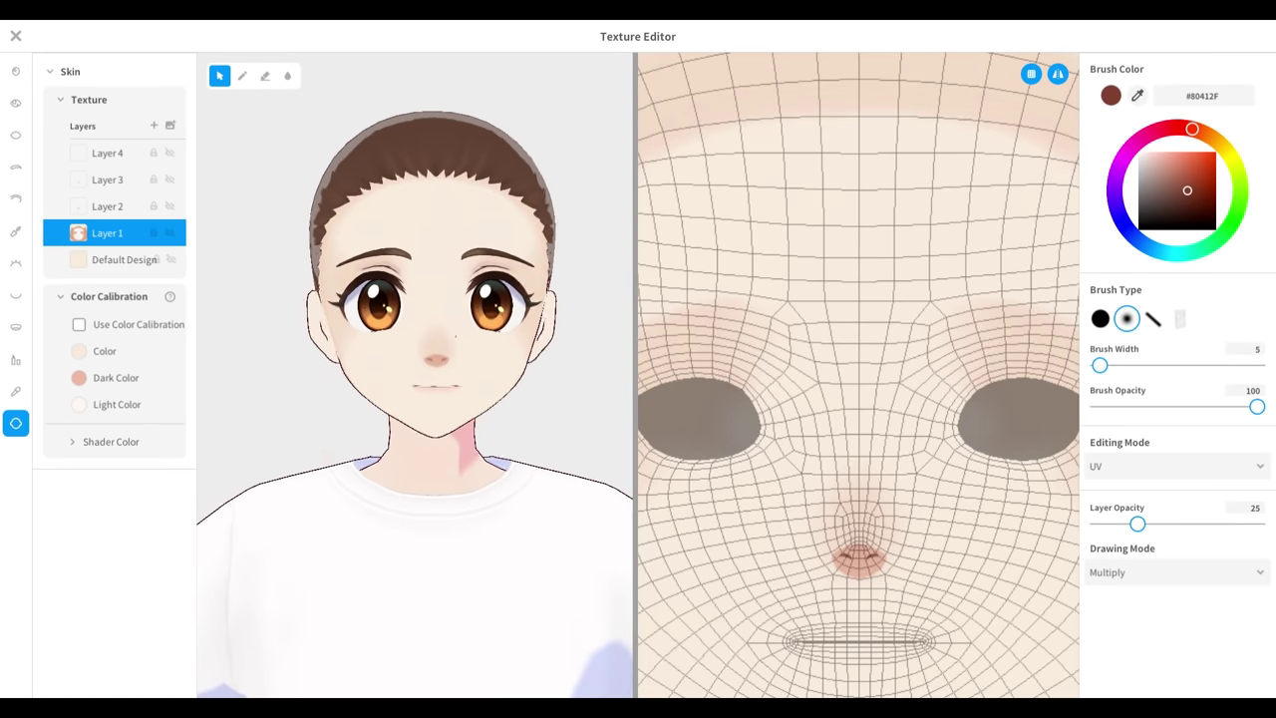
right_drag(514, 342, 451, 347)
scroll(451, 347, up, 5)
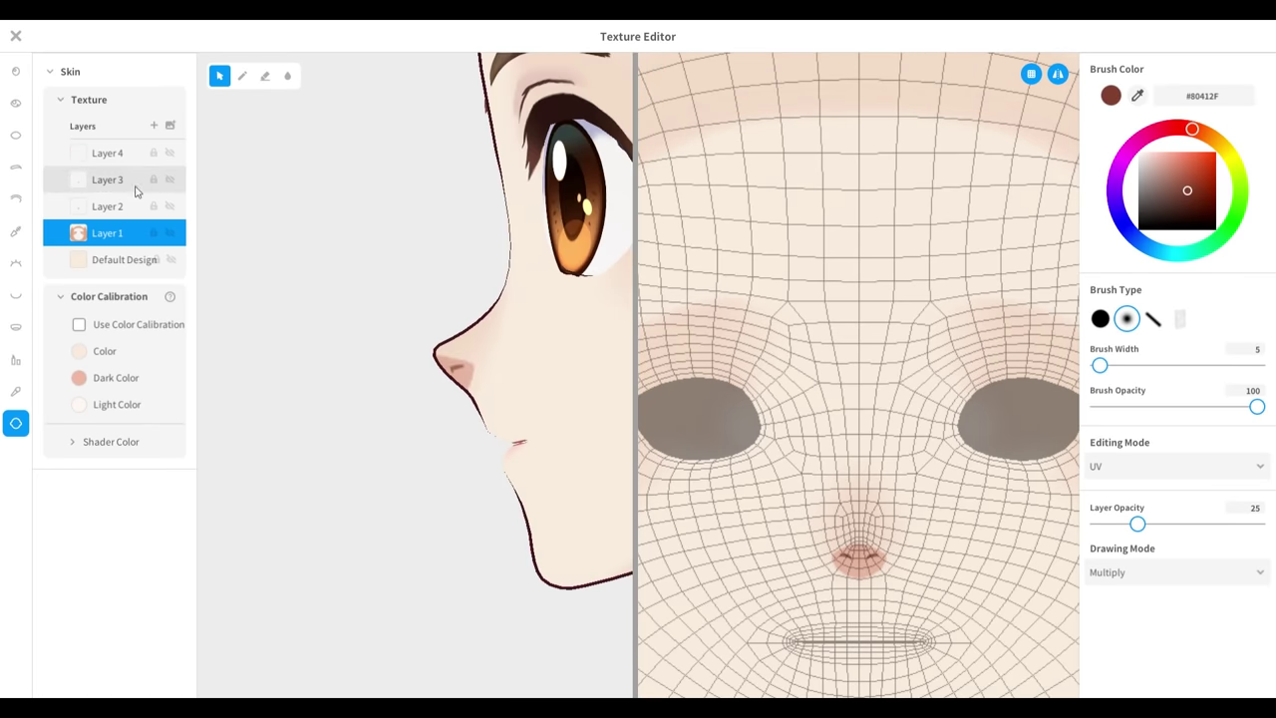
click(171, 180)
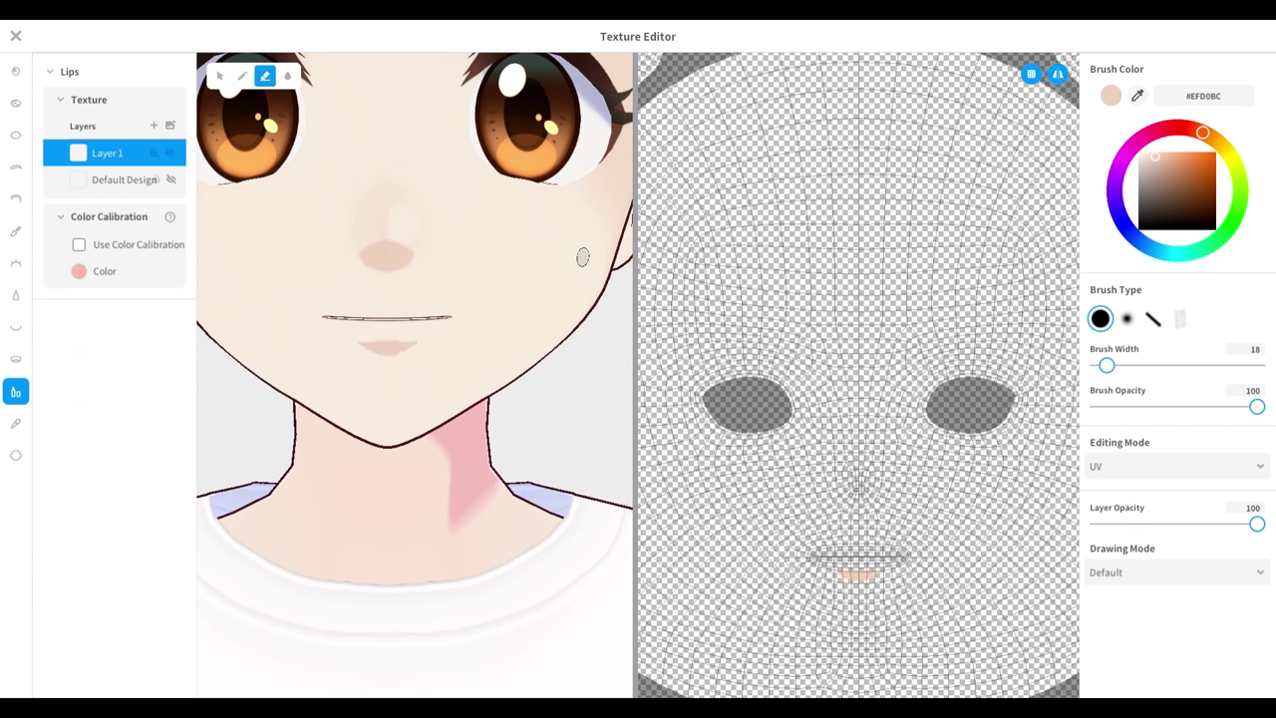
Paint the upper lip along the mouth line in #EFD0BC at brush width 18 on the lips texture
click(243, 75)
mouse_move(329, 310)
mouse_down()
mouse_move(404, 310)
mouse_move(387, 309)
mouse_up()
click(264, 76)
click(243, 76)
drag(819, 549, 876, 551)
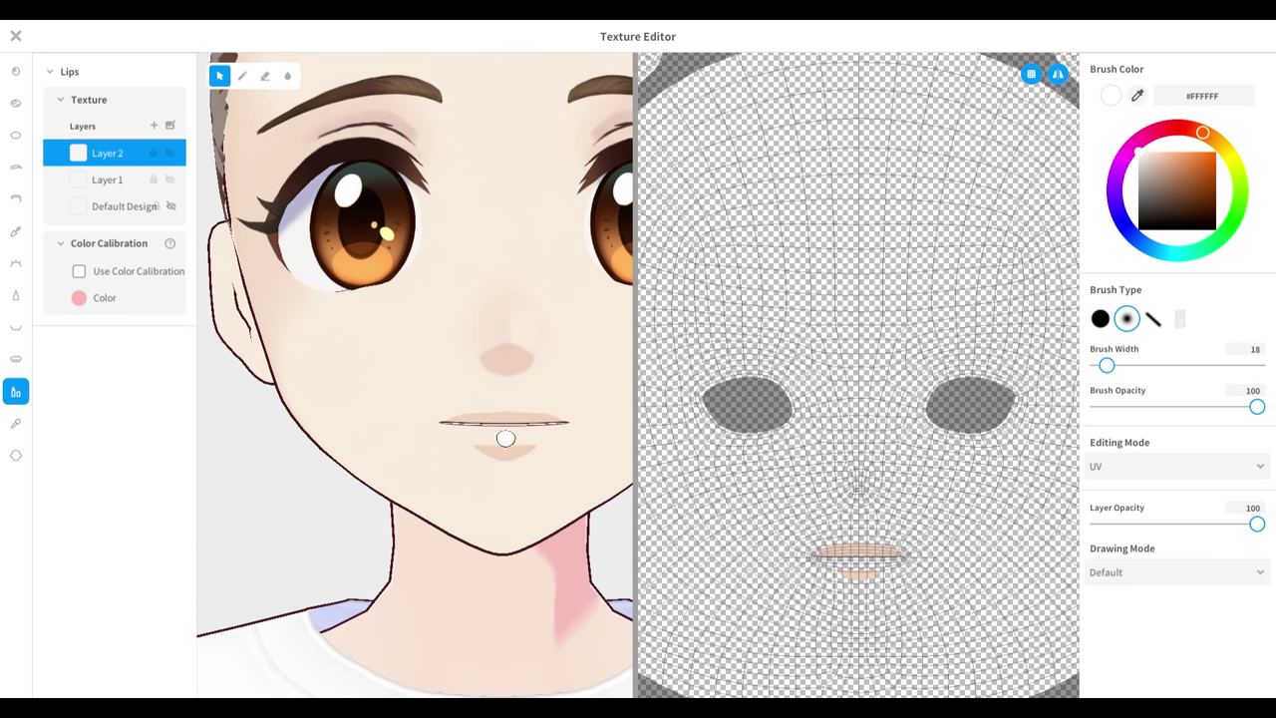
Work on a soft white lip highlight on Layer 2, set that layer's opacity to 29 and reselect Layer 1
key(p)
drag(539, 432, 469, 435)
key(ctrl+z)
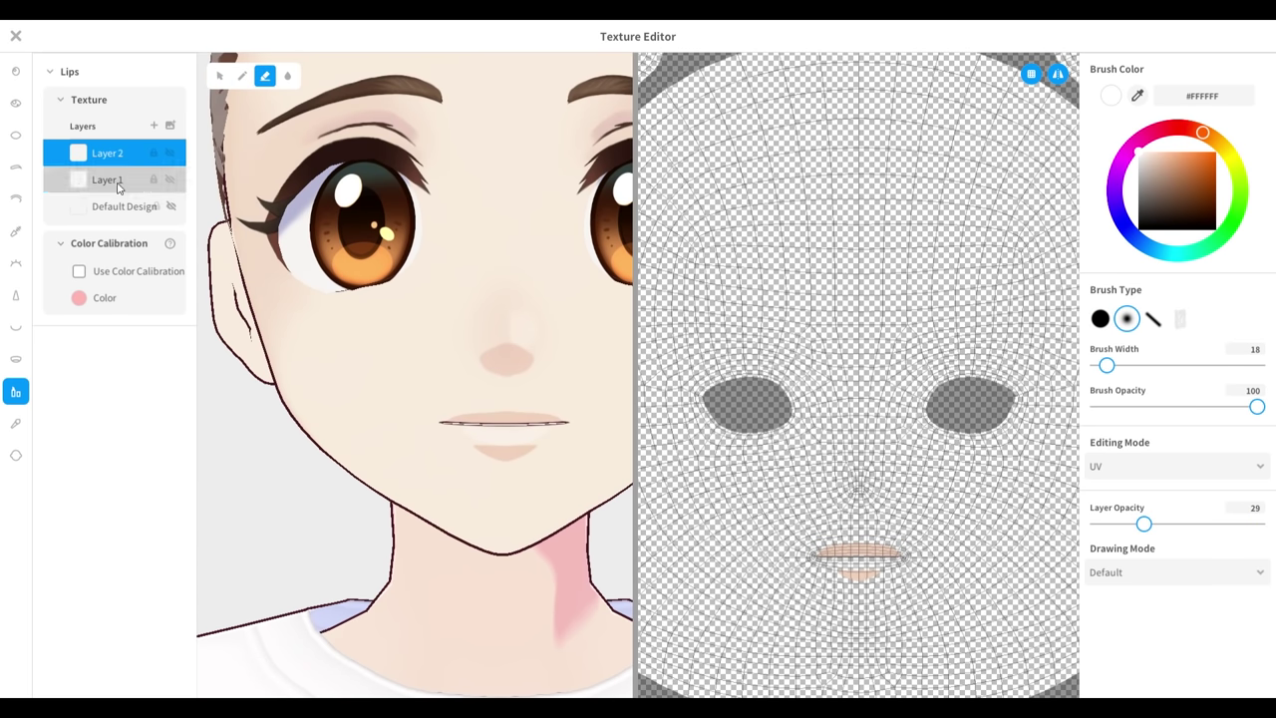
click(108, 179)
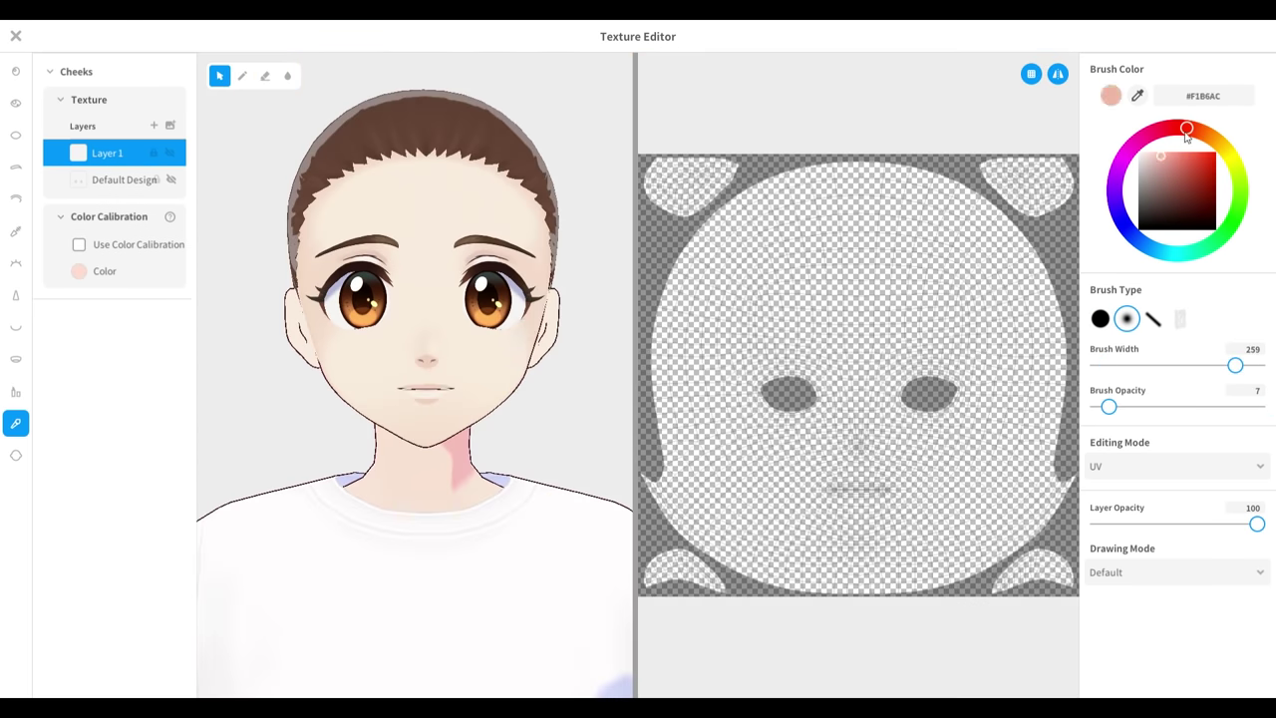
Paint soft #FF7963 blush on the cheeks and nose at brush width 153 and opacity 4, and lower the layer opacity
key(p)
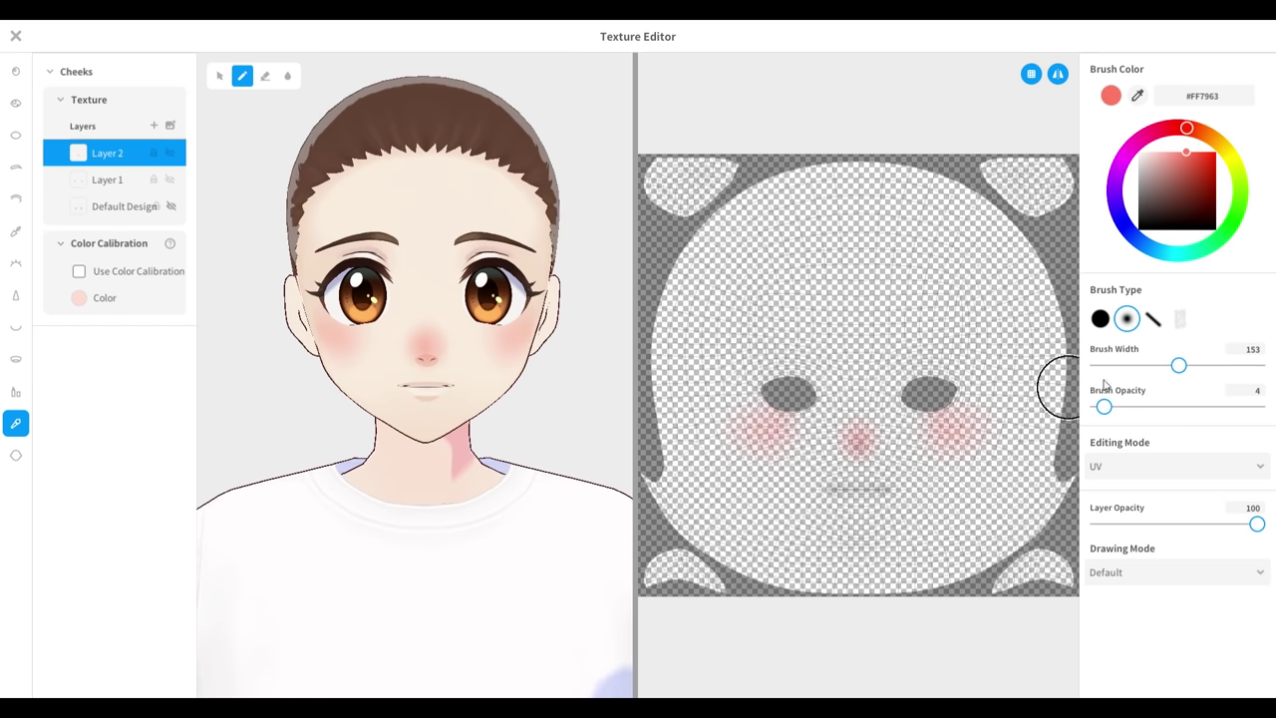
drag(1257, 523, 1140, 524)
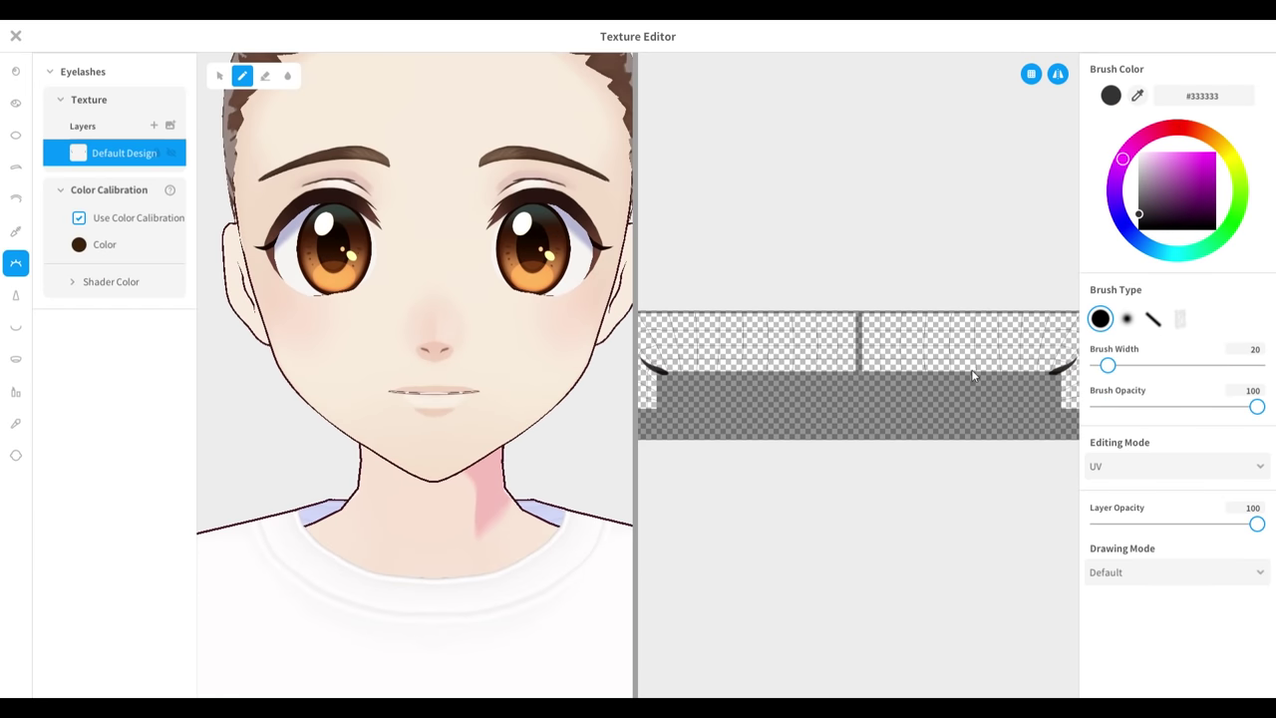
Paint pointed #333333 lashes at the outer upper corners of both eyes with the hard brush at width 20
drag(974, 375, 1019, 357)
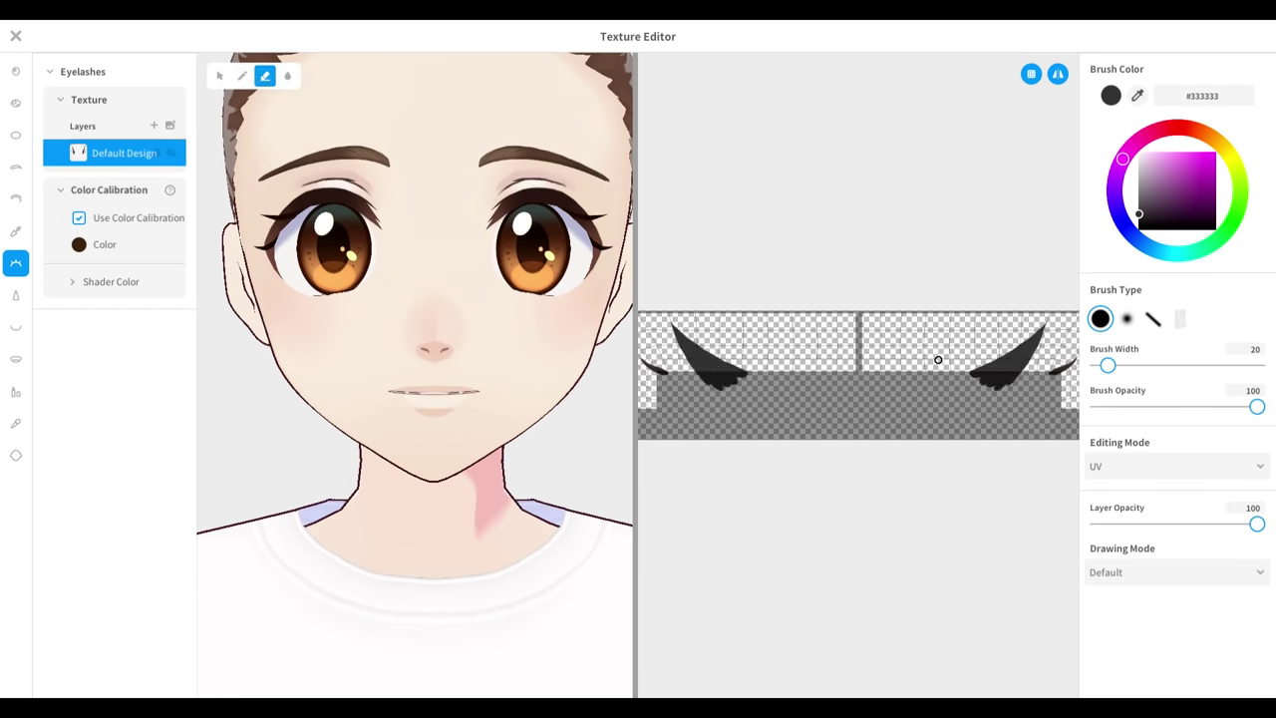
key(b)
mouse_move(958, 315)
mouse_down()
mouse_move(902, 373)
mouse_move(961, 351)
mouse_move(933, 377)
mouse_up()
key(ctrl+z)
key(ctrl+z)
drag(1060, 343, 1027, 379)
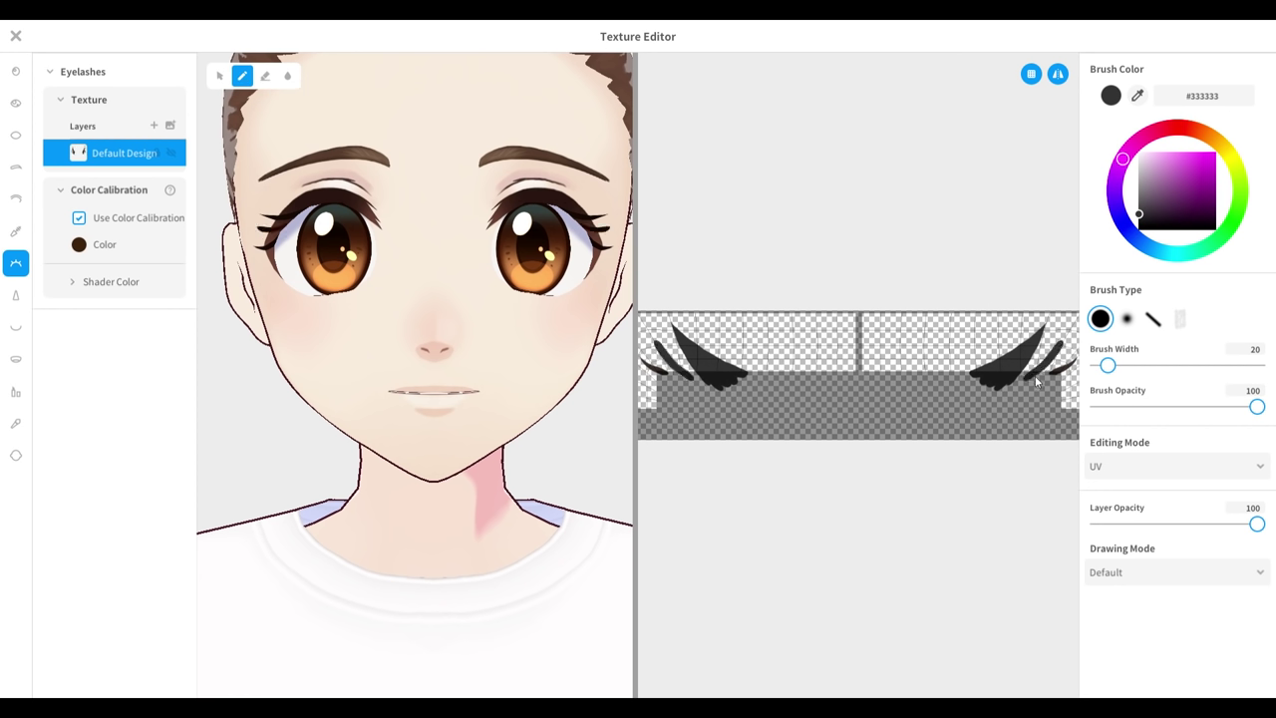
Refine the thin outer lash strands with the brush and eraser at width 11
key(e)
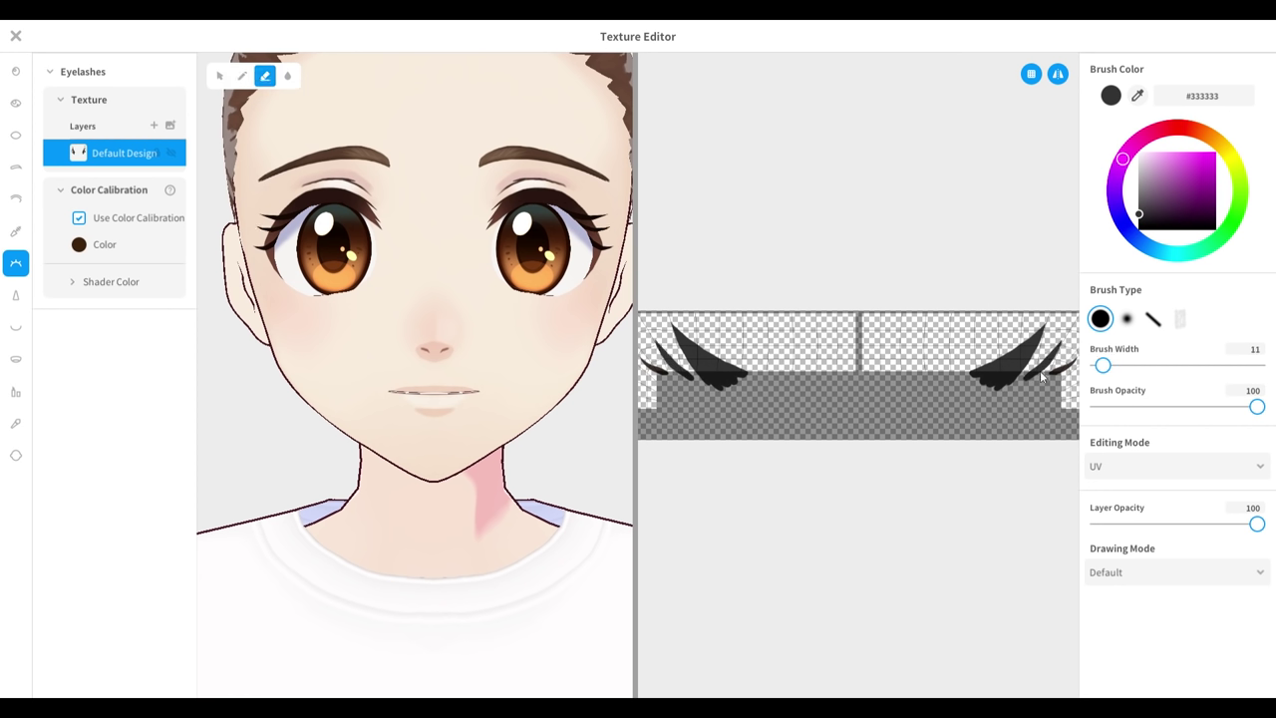
key(p)
drag(1061, 345, 1049, 367)
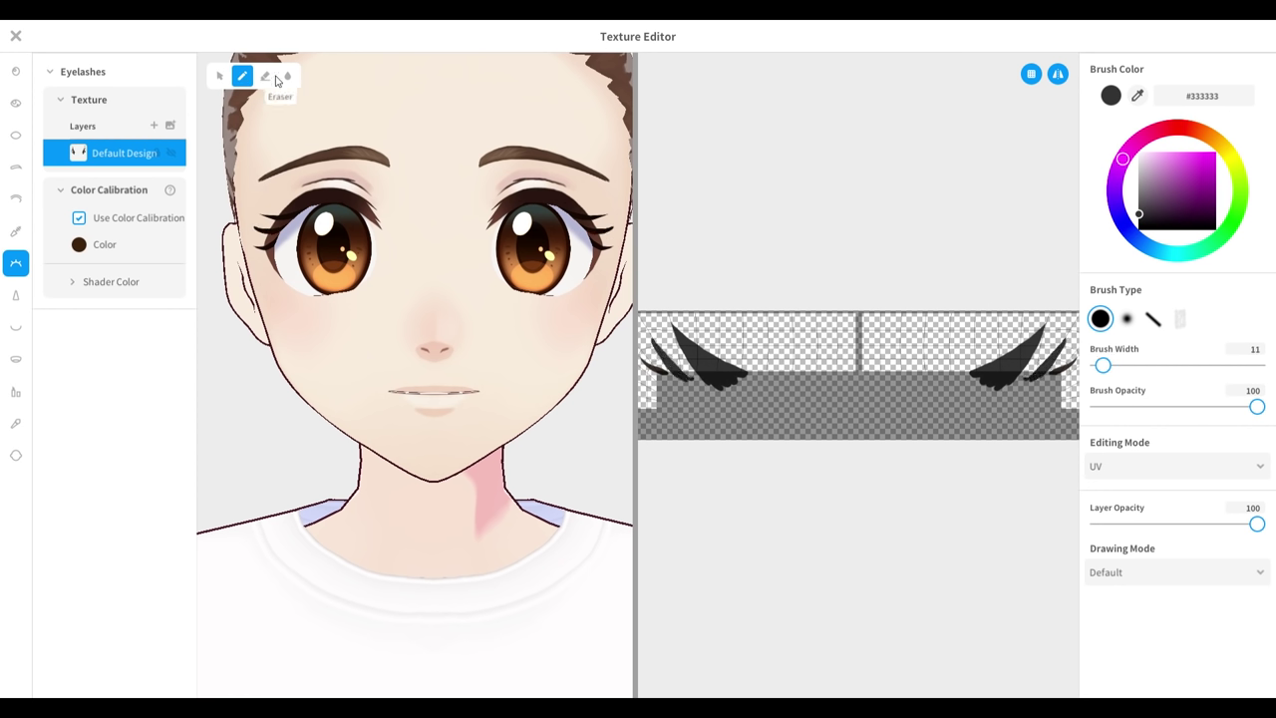
click(271, 77)
scroll(408, 249, down, 5)
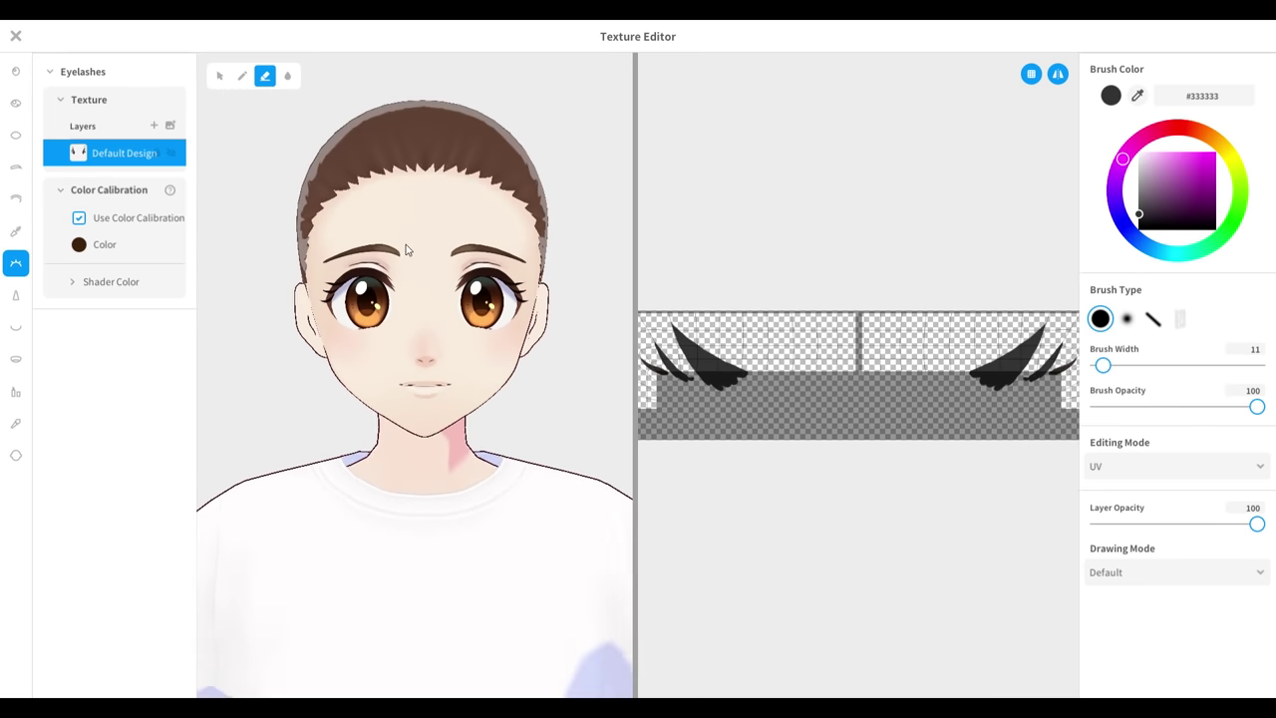
Open the eyeliner texture, trim its inner ends with the soft eraser at width 11 and widen the texture view
click(16, 231)
scroll(1025, 307, up, 4)
drag(972, 329, 911, 347)
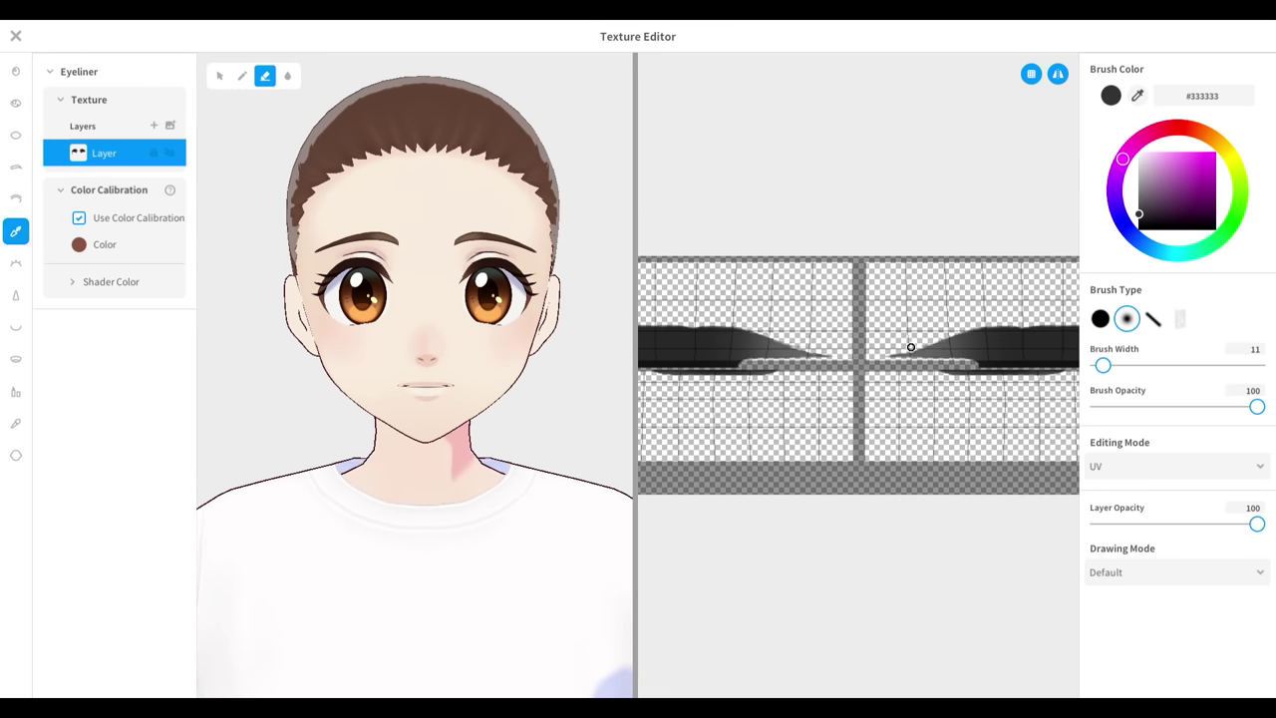
scroll(754, 323, down, 4)
scroll(772, 359, up, 2)
drag(635, 359, 496, 359)
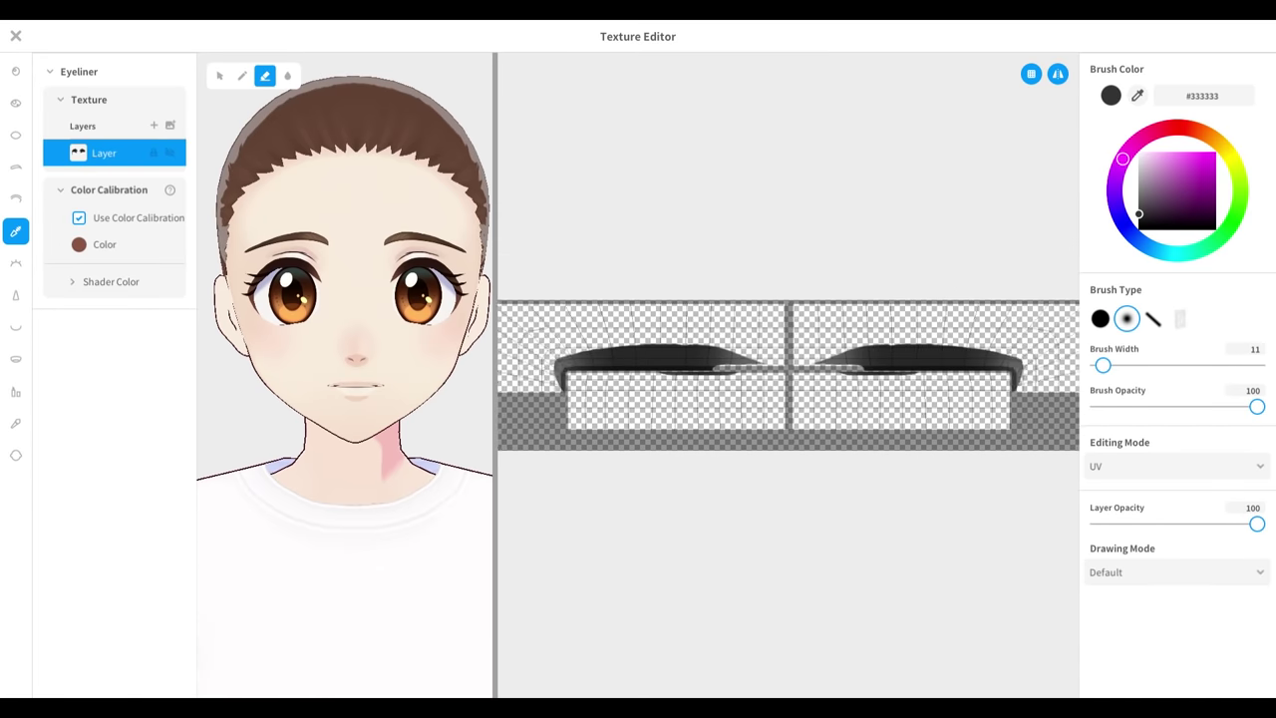
Touch up the inner ends of the eyeliner in a darker colour, reducing the brush width and opacity
scroll(772, 359, up, 2)
click(243, 75)
drag(880, 371, 1029, 367)
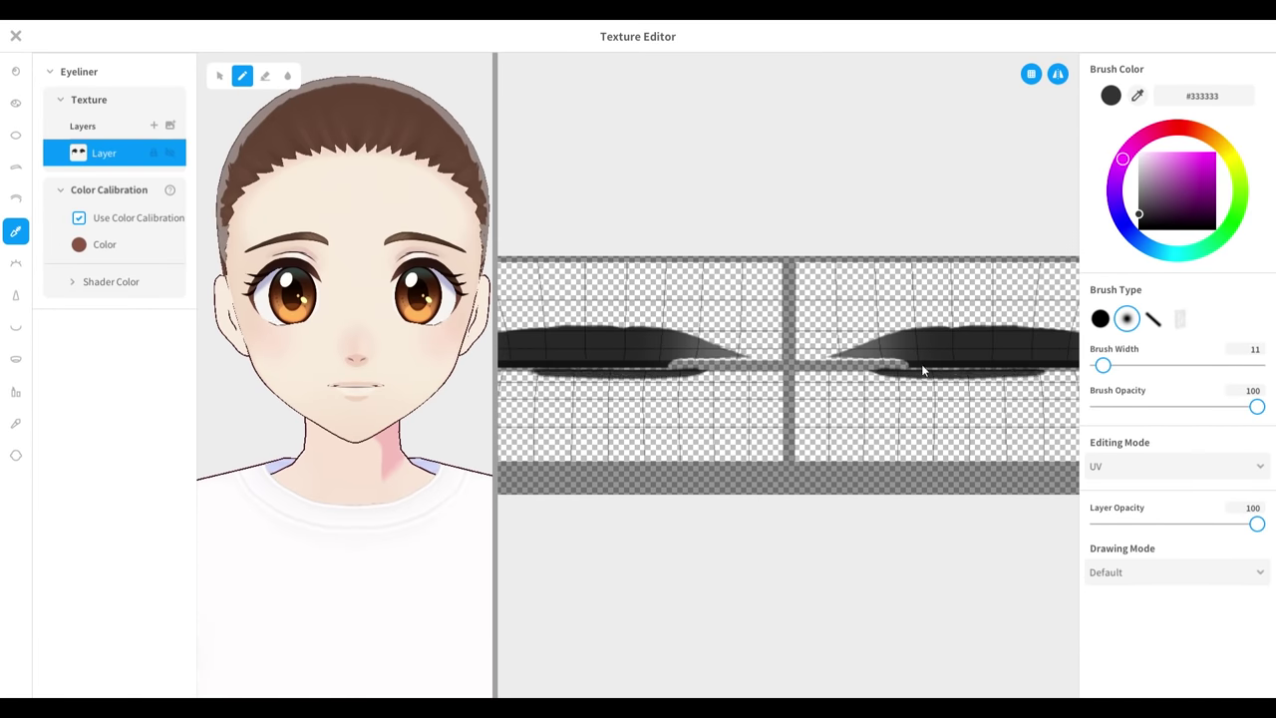
key(ctrl+z)
click(1139, 222)
mouse_move(900, 350)
mouse_down()
mouse_move(876, 354)
mouse_move(968, 342)
mouse_move(873, 352)
mouse_up()
click(1186, 406)
drag(1104, 365, 1098, 365)
drag(856, 356, 886, 355)
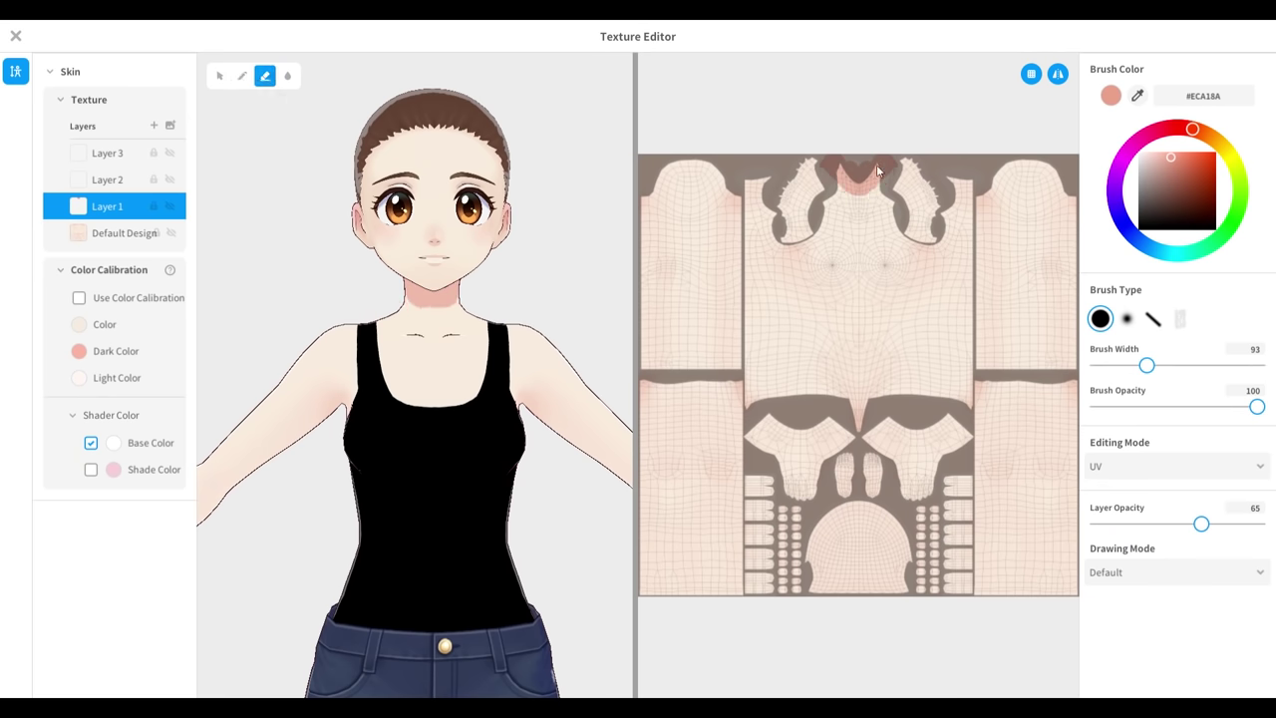
Rework the neck shadow on the body skin's Layer 1 in #ECA18A at brush width 43
scroll(883, 150, up, 2)
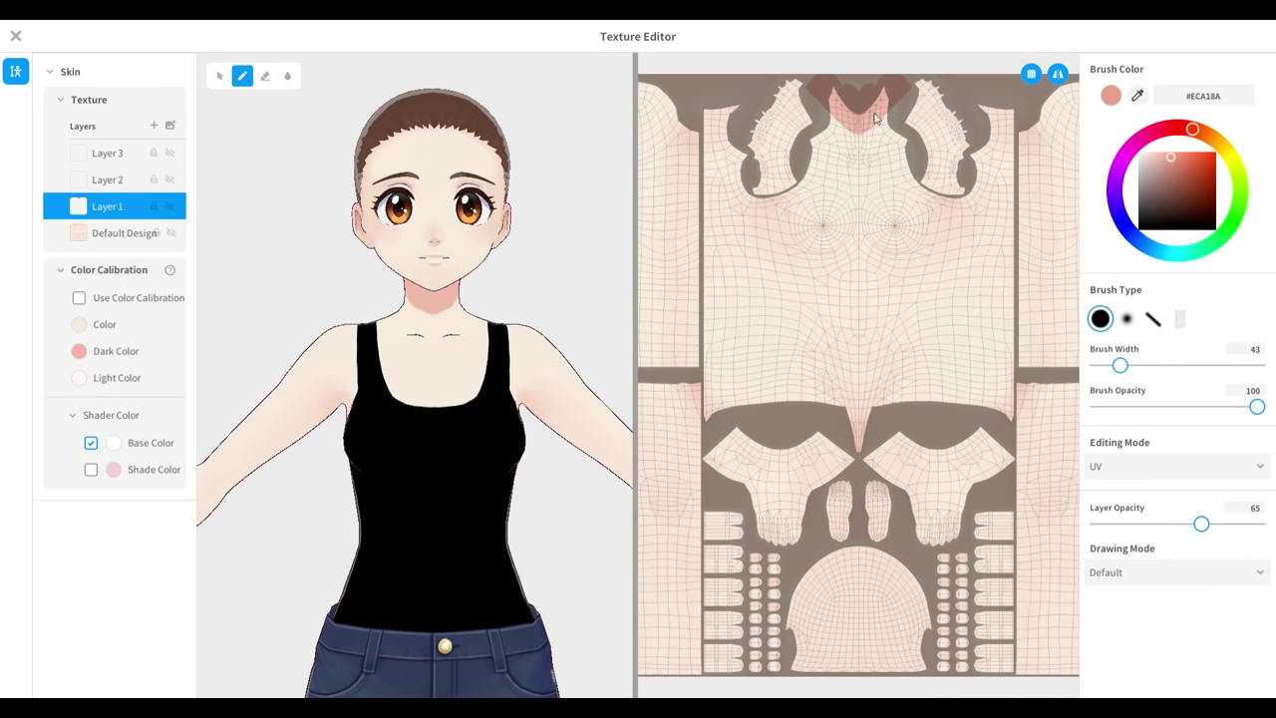
key(e)
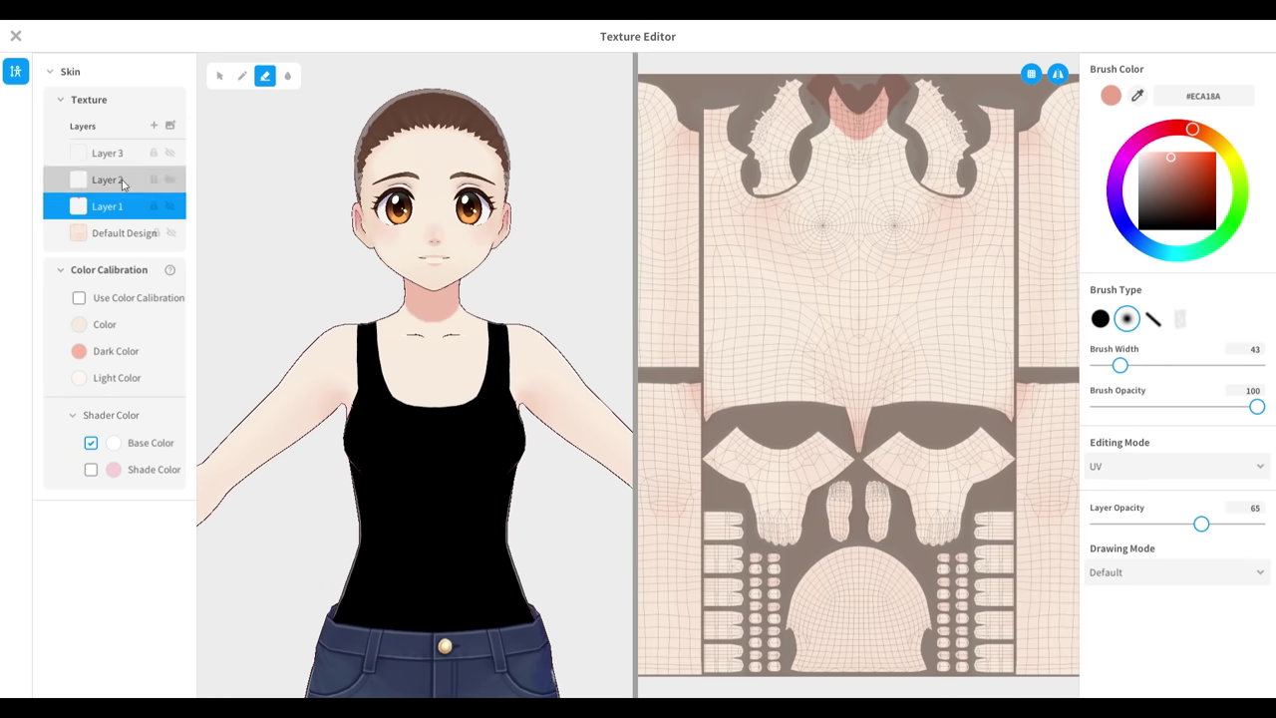
Paint a #93E4FF tint over the neck shadow on Layer 2 and lower that layer's opacity to 11
click(109, 180)
click(1172, 153)
click(242, 76)
mouse_move(841, 96)
mouse_down()
mouse_move(881, 89)
mouse_move(864, 128)
mouse_up()
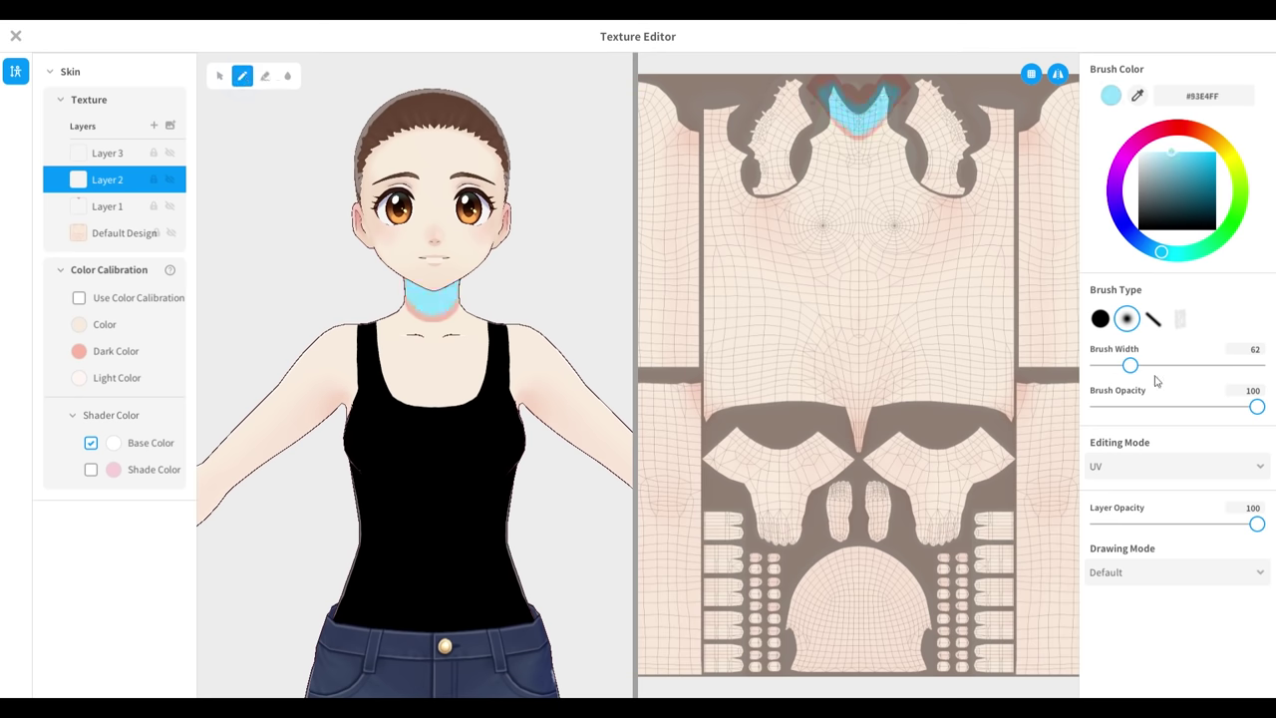
drag(1256, 523, 1115, 524)
Enable the body skin's Shade Color, set it to a pale pink and check the shading from behind
scroll(373, 319, down, 1)
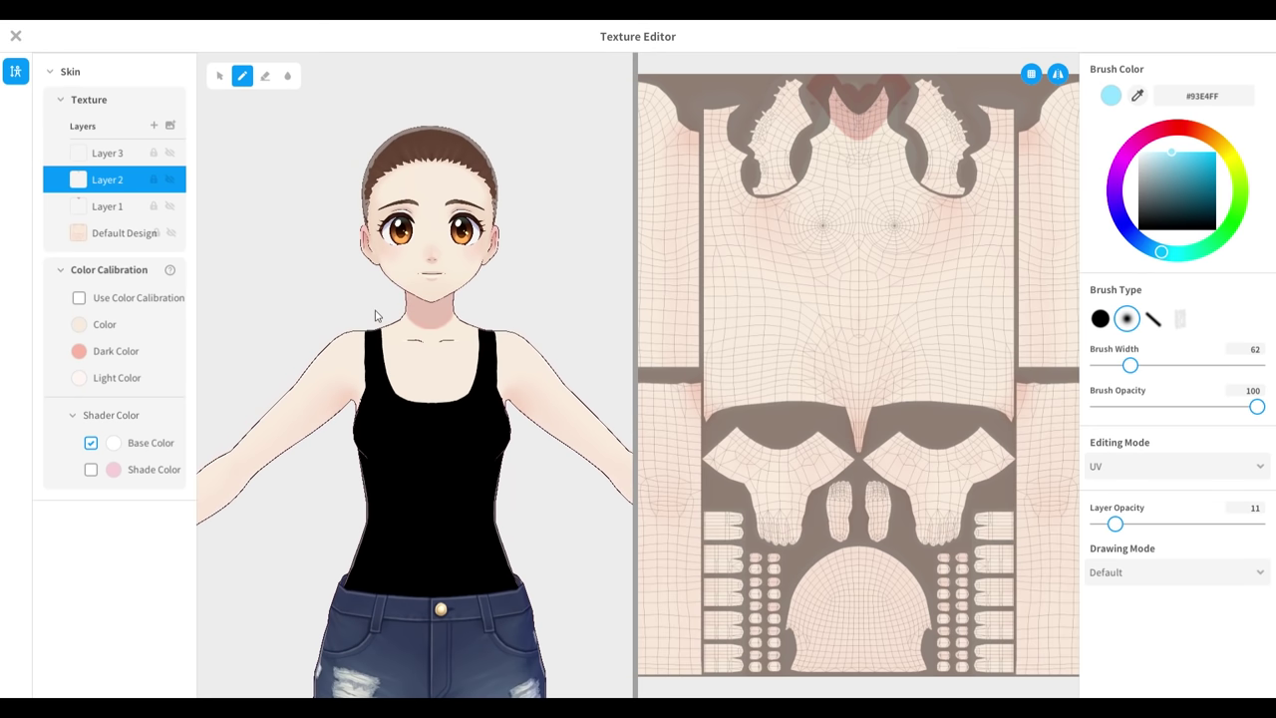
click(91, 469)
click(113, 470)
drag(185, 356, 183, 355)
click(307, 239)
scroll(307, 239, down, 3)
right_drag(307, 239, 325, 214)
scroll(326, 214, up, 4)
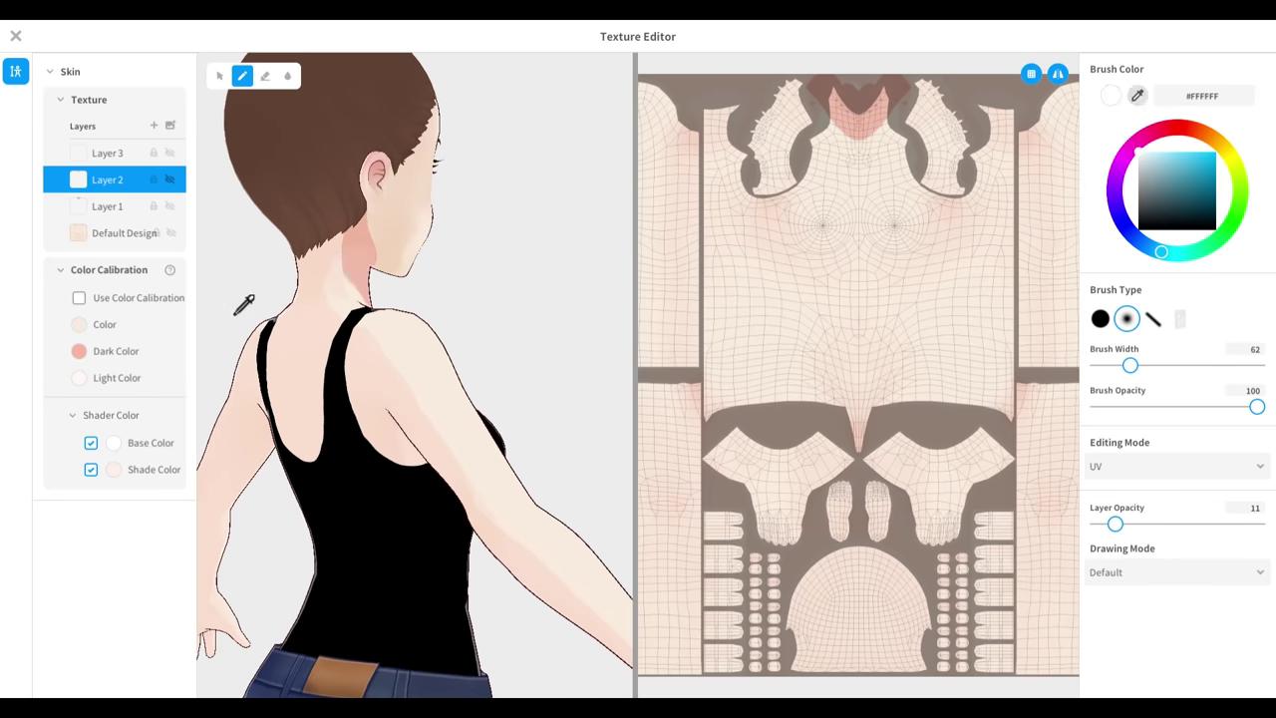
Set Layer 1's opacity to 100 and extend the #ECA18A neck shadow around the side and back of the neck
click(108, 206)
drag(1203, 523, 1258, 523)
click(1193, 129)
click(1170, 157)
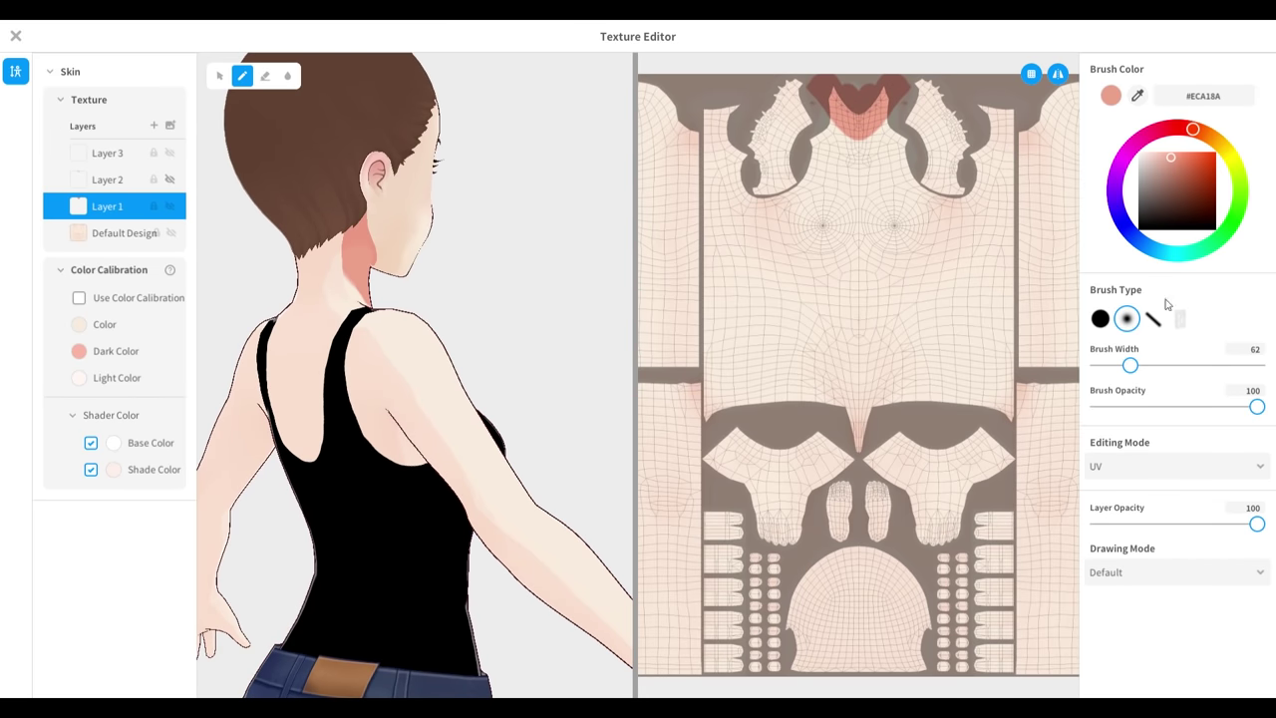
drag(341, 242, 328, 255)
drag(981, 103, 1009, 128)
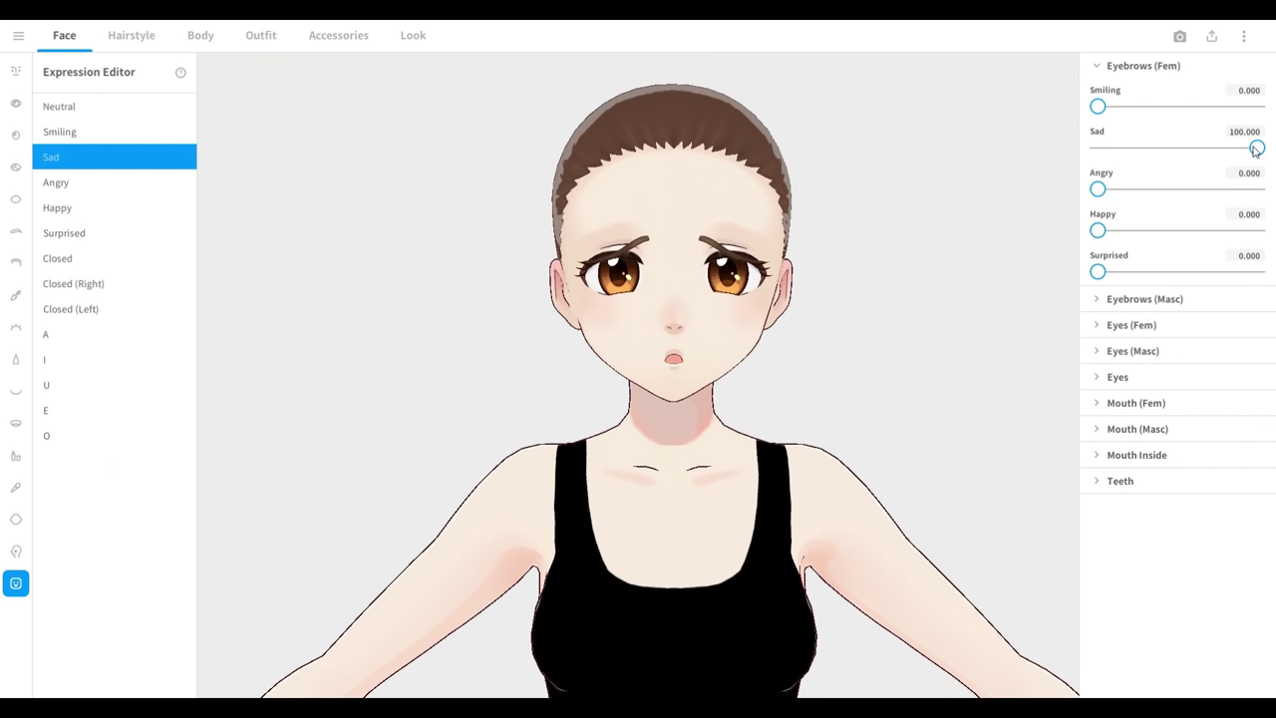
For the Sad expression, set Eyebrows (Fem) Sad to 0 and Eyebrows (Masc) Sad to 46.255
drag(1256, 148, 1126, 148)
click(1137, 299)
drag(1113, 381, 1167, 382)
drag(1126, 147, 1070, 150)
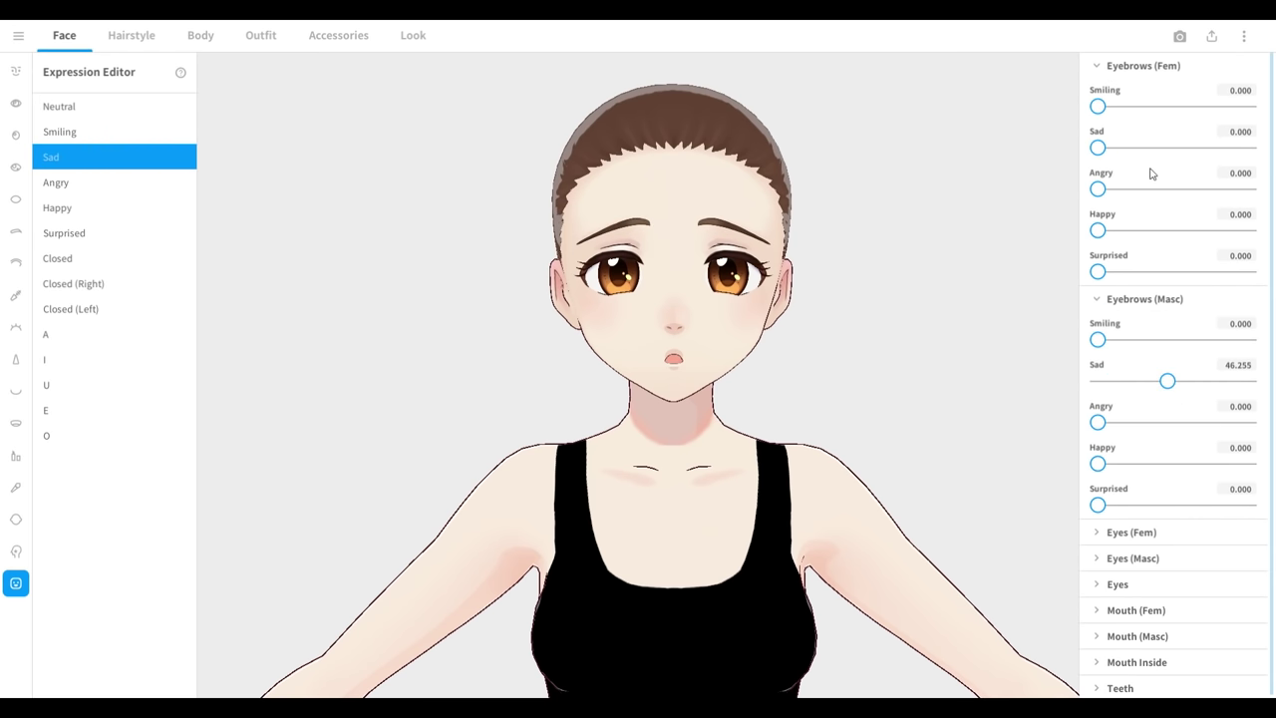
Reduce the Sad expression's feminine eye deformation so the eyes open wider, and review the masculine and general eye settings
click(1147, 66)
click(1117, 93)
click(1120, 118)
click(1122, 118)
click(1120, 143)
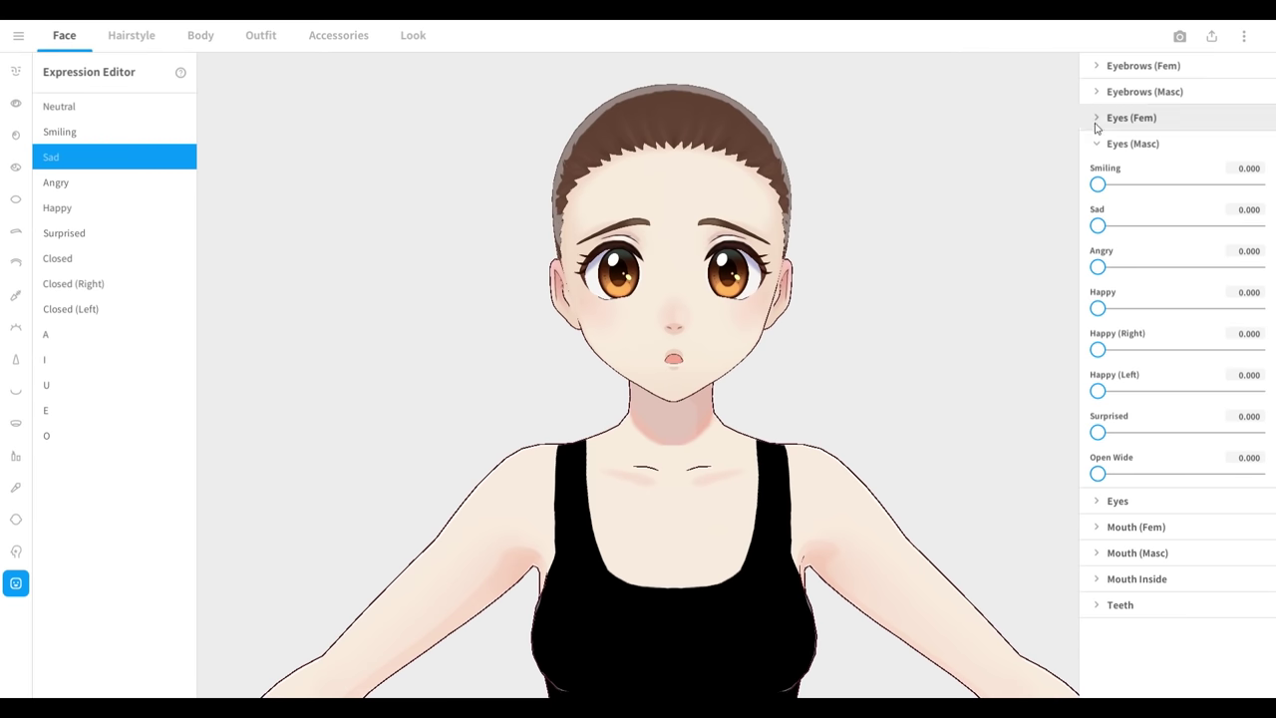
click(1122, 118)
click(1122, 117)
click(1118, 169)
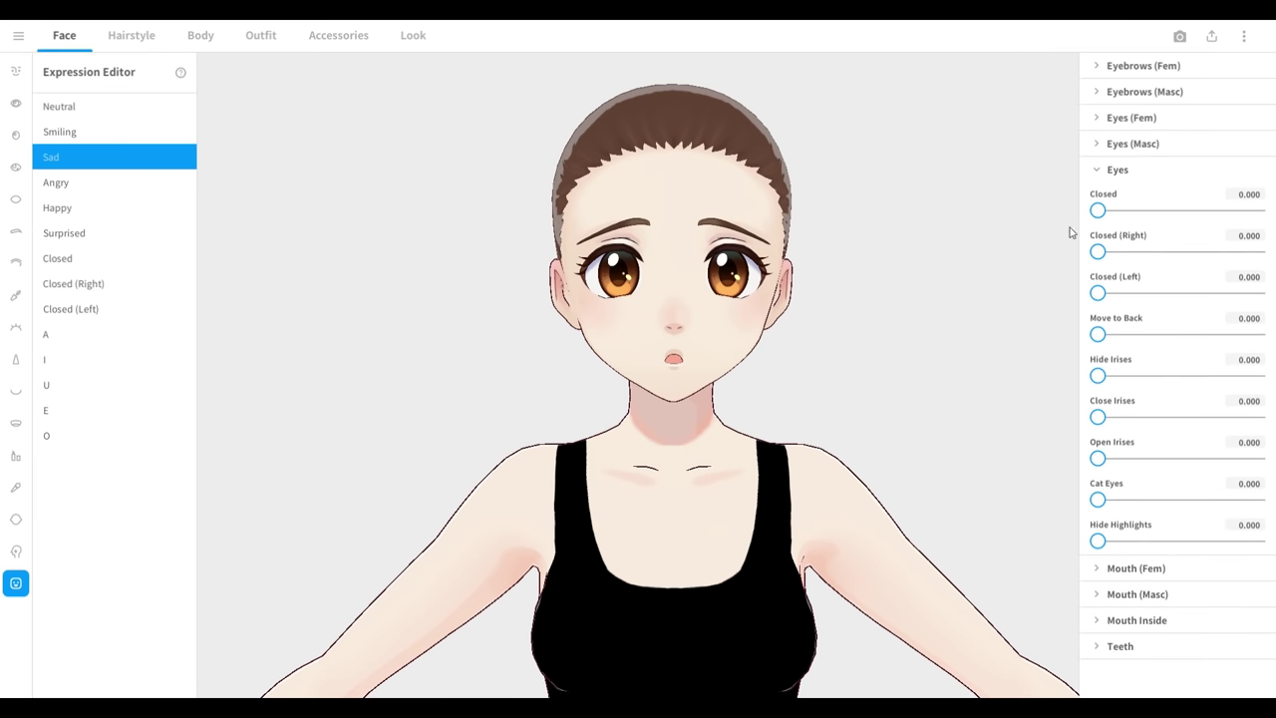
click(1104, 169)
Change the Sad expression's mouth from open to a closed frown using the feminine and masculine mouth settings
click(1101, 195)
click(1122, 197)
click(1124, 221)
drag(1259, 321, 1268, 356)
click(1103, 227)
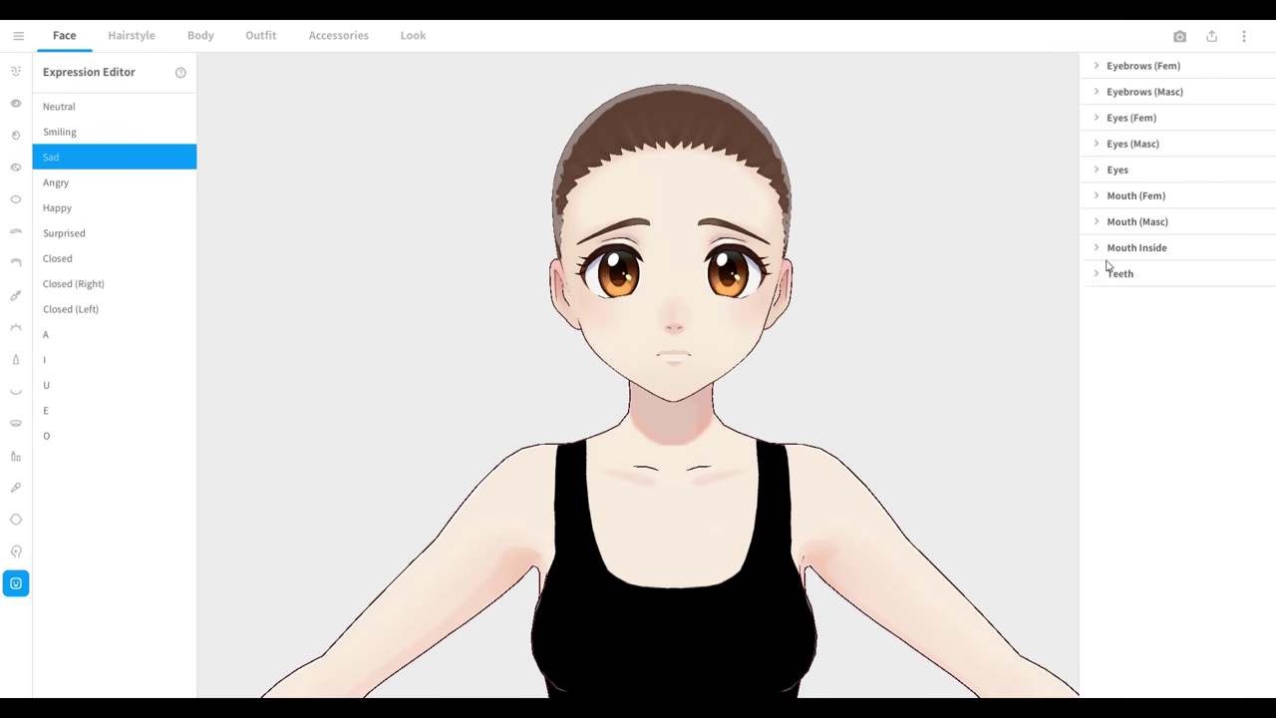
Set the Sad expression's Mouth Inside Width to 41.410 and Upwards to 28.194
click(1109, 250)
drag(1098, 536, 1139, 537)
drag(1098, 329, 1141, 329)
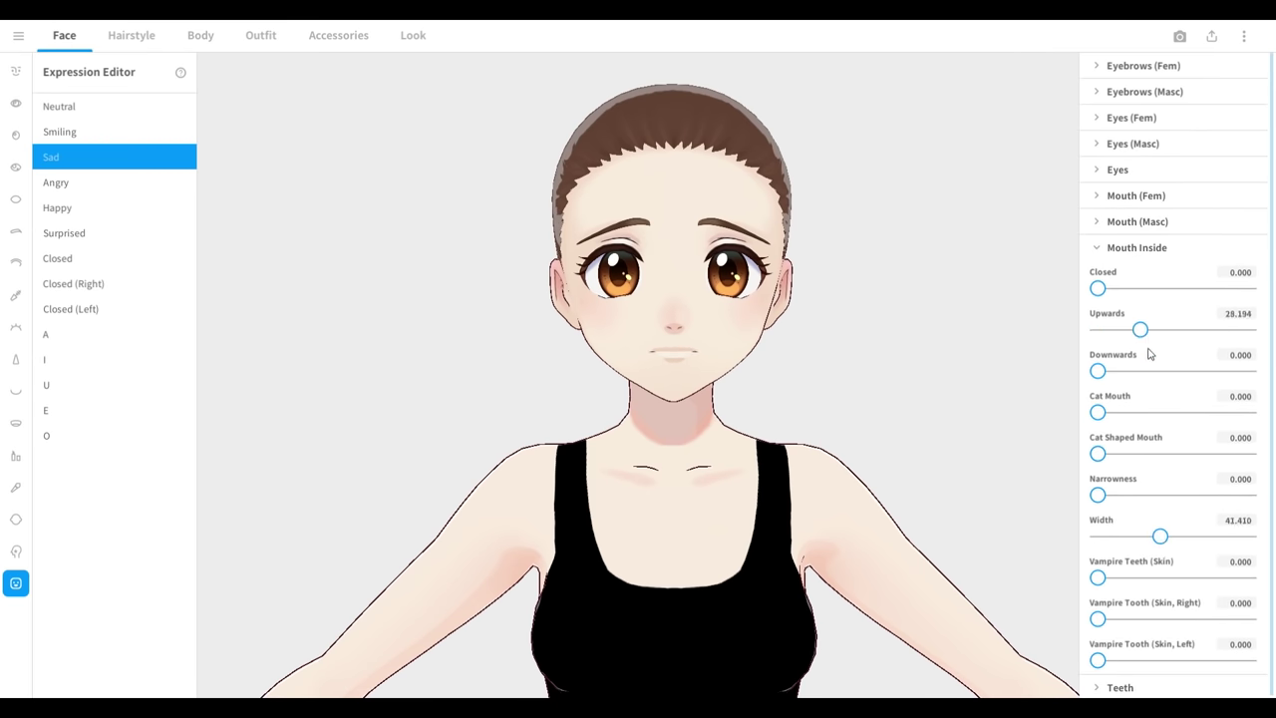
For the Closed (Right) expression, set Eyes (Masc) Smiling to 38.333 and Mouth (Masc) Neutral to 73.128 and Sad to 44.493
click(89, 188)
click(77, 156)
click(74, 184)
click(73, 283)
click(1097, 172)
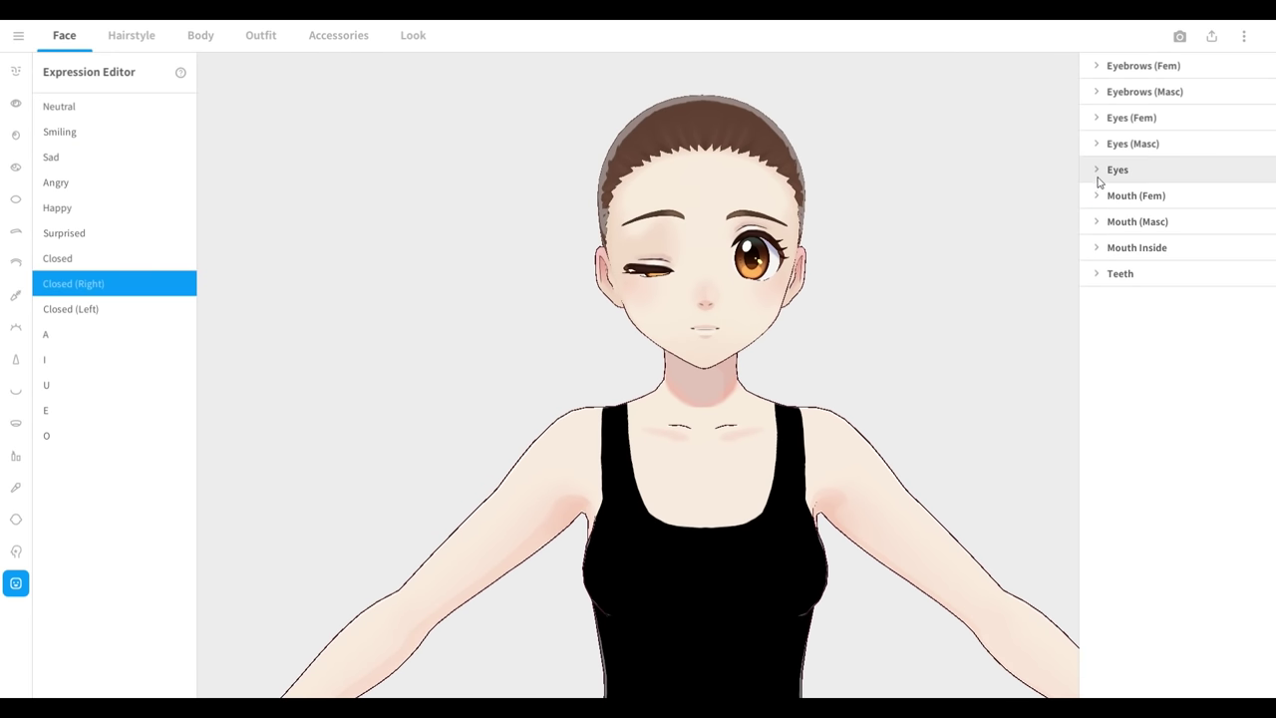
click(1093, 145)
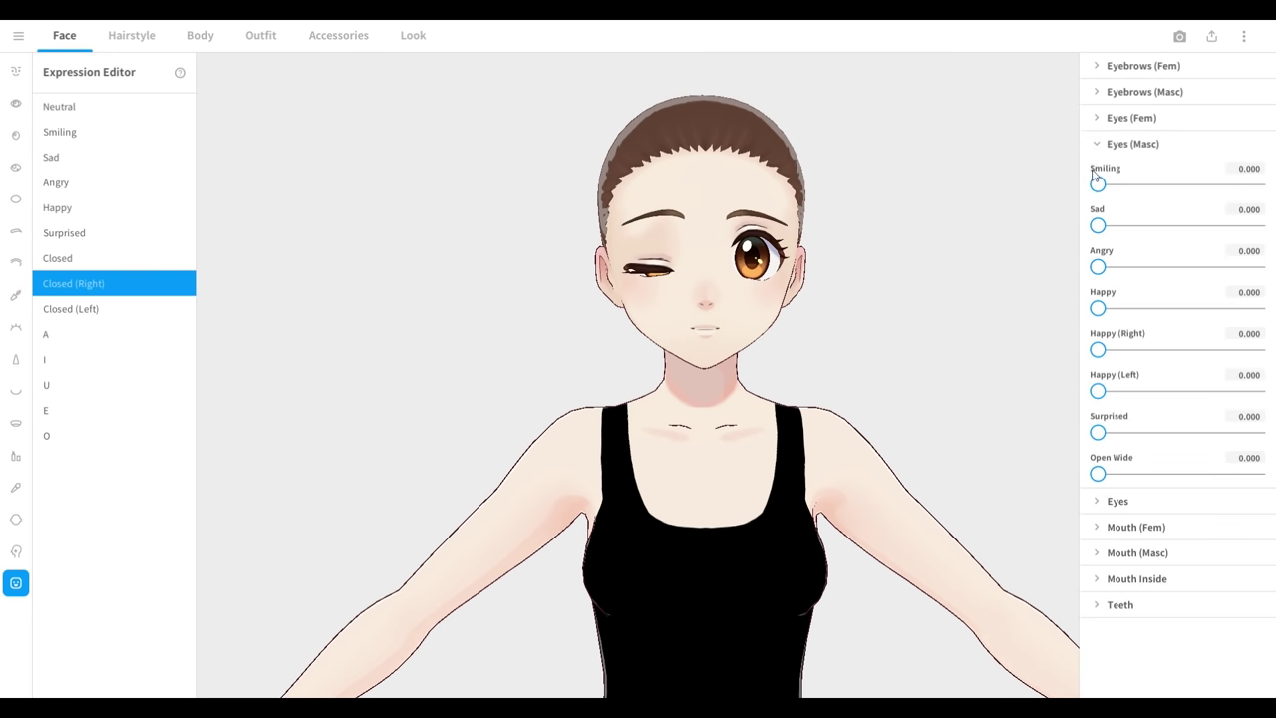
drag(1098, 185, 1182, 190)
mouse_move(936, 250)
mouse_down()
mouse_move(985, 274)
mouse_move(937, 273)
mouse_move(935, 251)
mouse_up()
click(1122, 553)
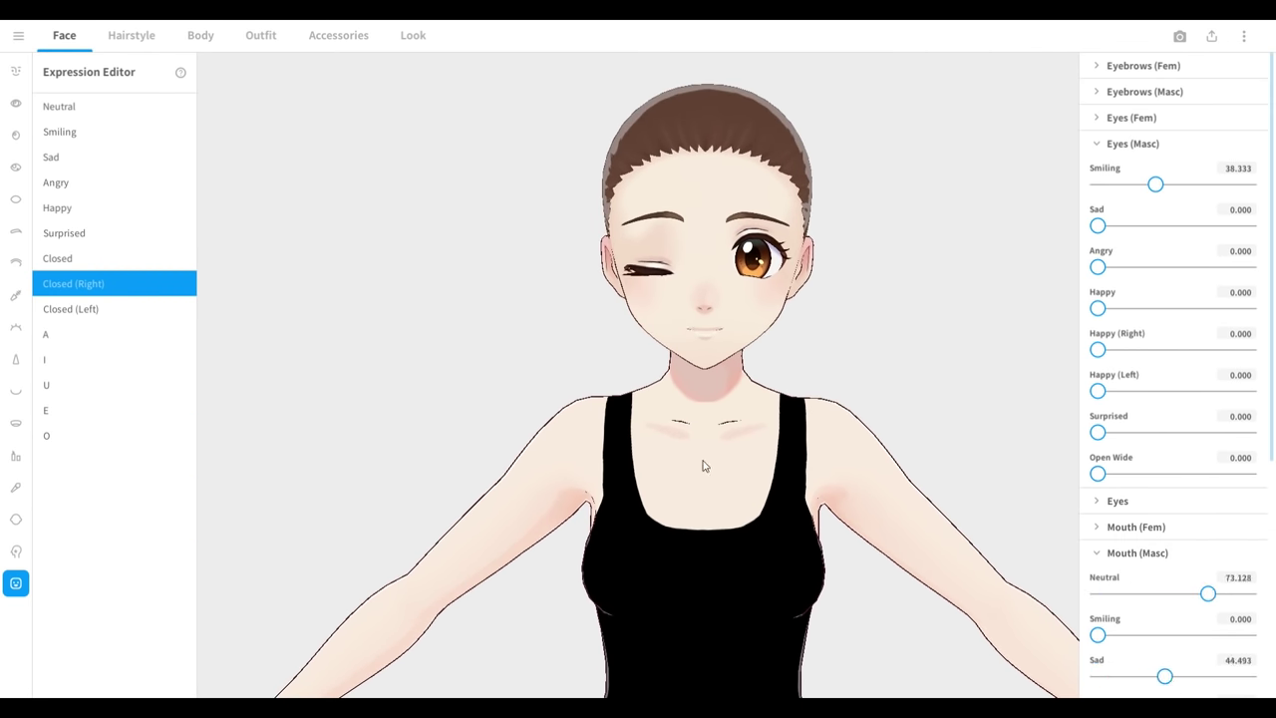
For the Closed (Left) expression, set Eyes (Masc) Smiling to 37.004 and Mouth (Masc) Neutral to 67.841 and Sad to 47.577
click(76, 310)
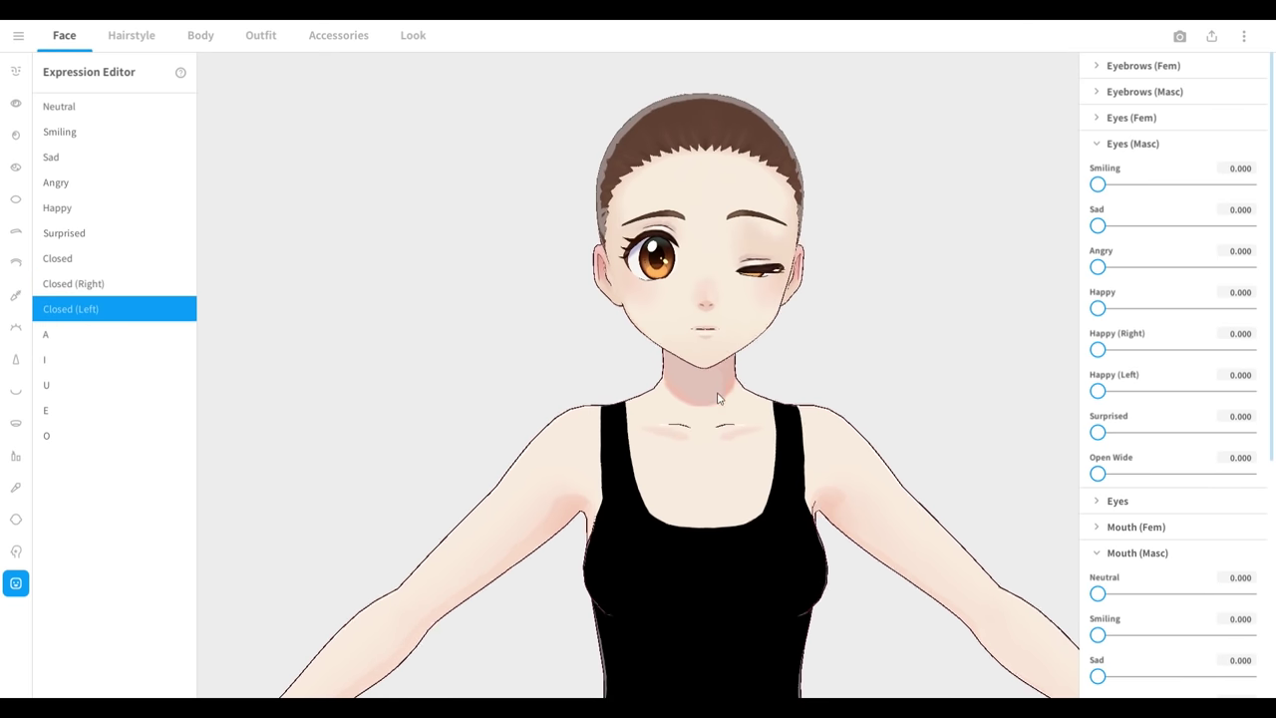
drag(1098, 184, 1157, 196)
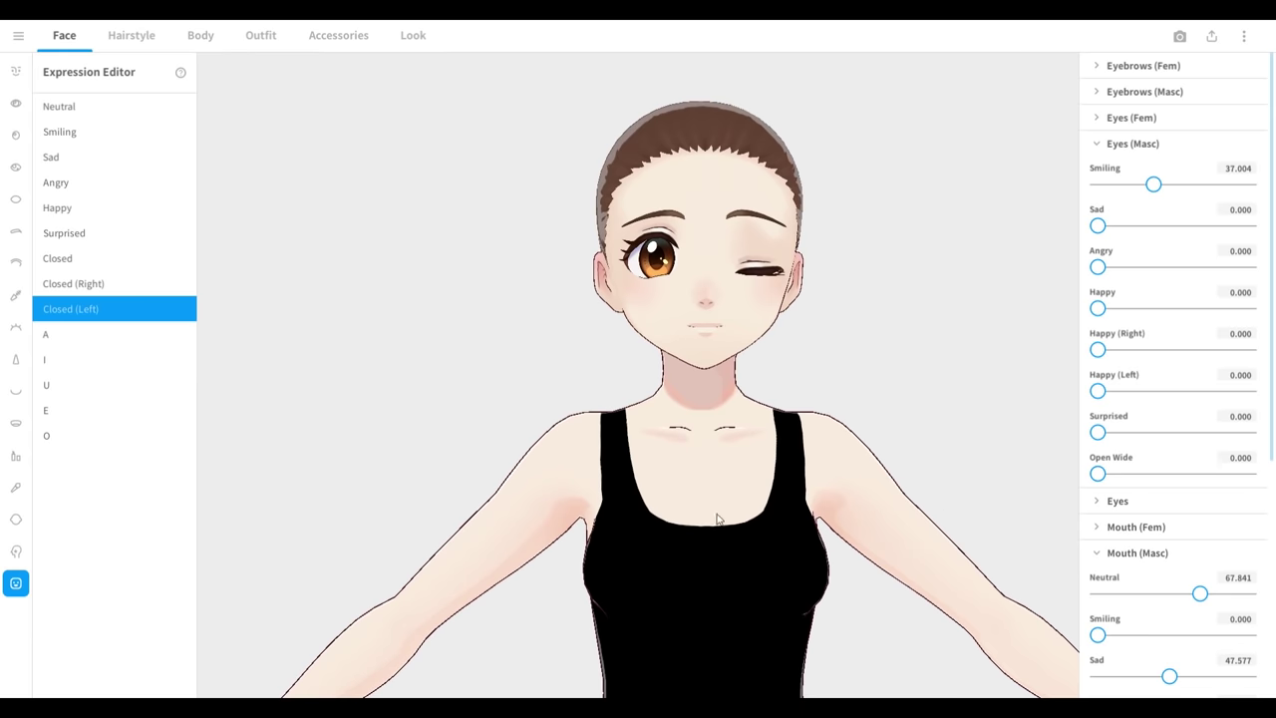
Set the thin glasses' Frame Shape 3 to 29.075 and Frame Shape 4 to 48.018, and color them #282828
click(338, 35)
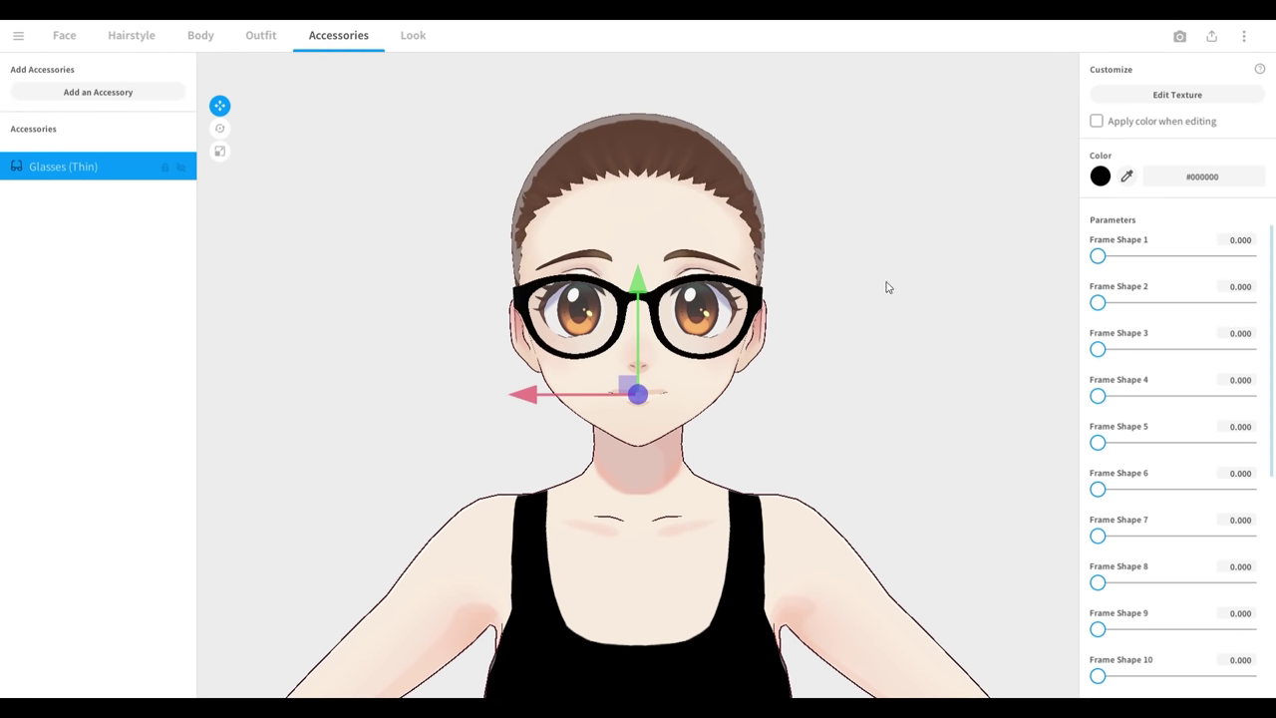
mouse_move(1097, 255)
mouse_down()
mouse_move(1152, 255)
mouse_move(1098, 255)
mouse_up()
drag(1098, 349, 1142, 350)
drag(1121, 396, 1173, 404)
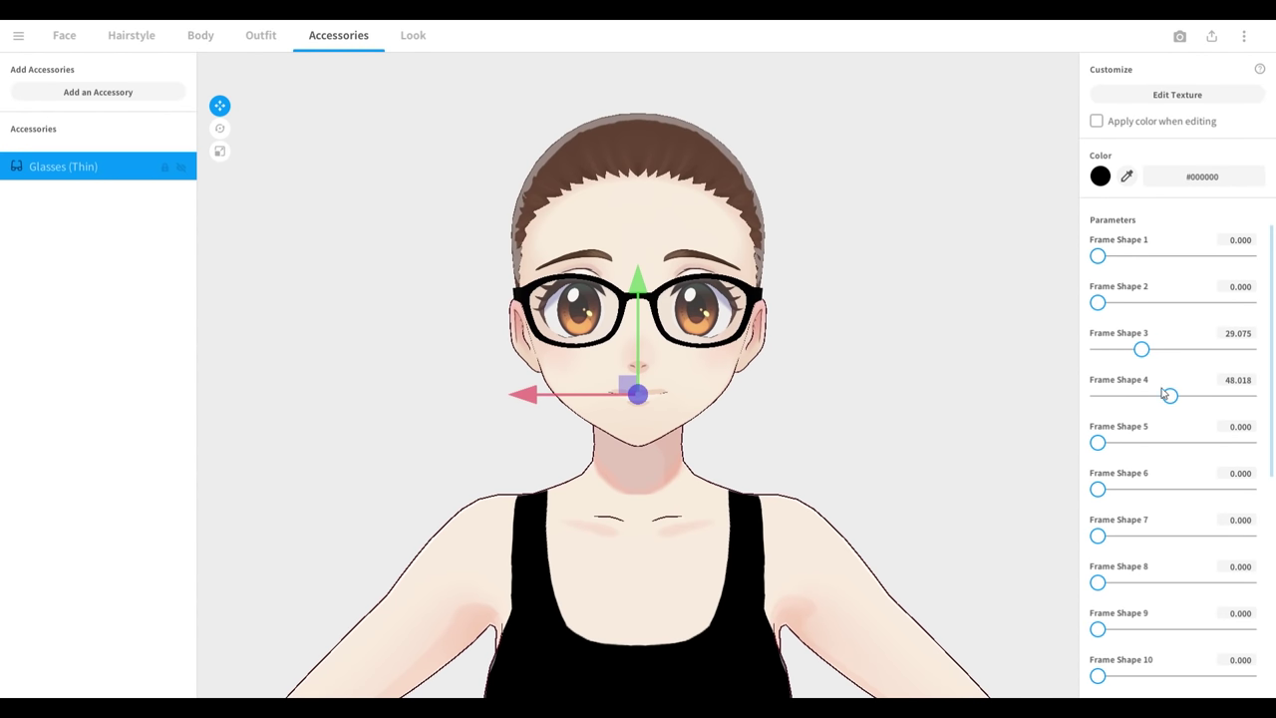
click(1101, 177)
drag(1018, 287, 1018, 282)
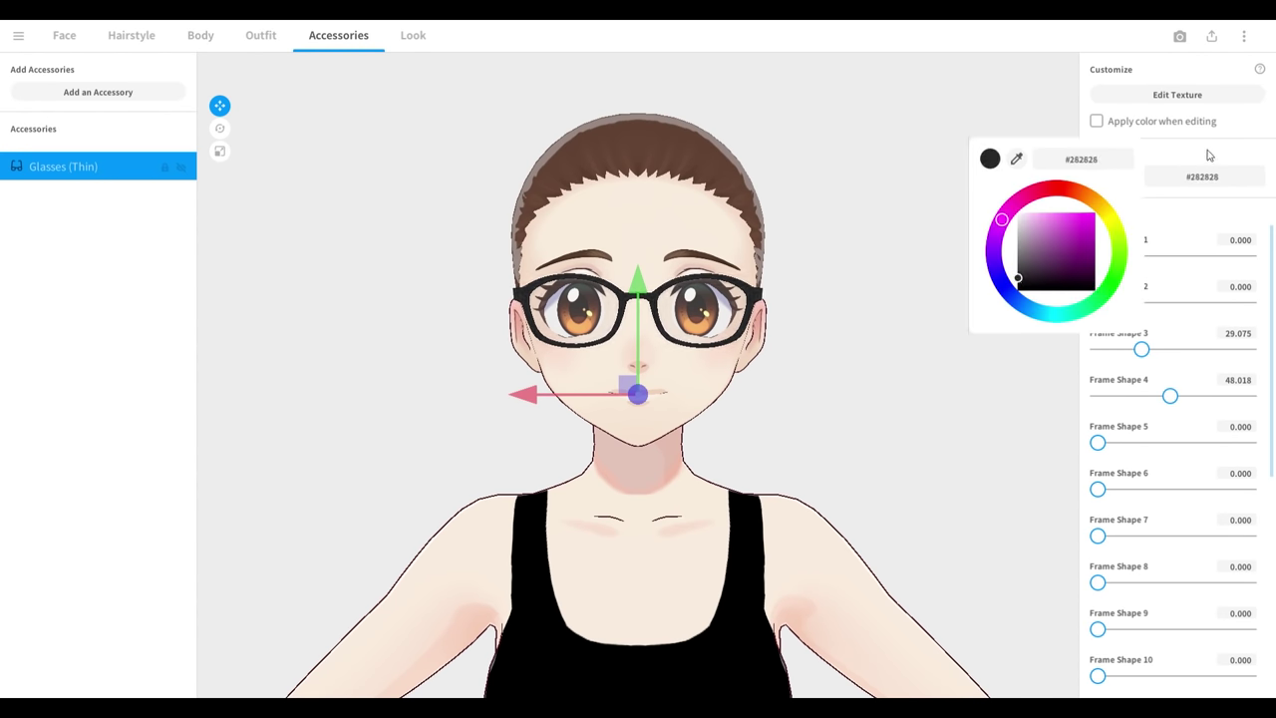
click(1217, 159)
Set the glasses' Frame Shape 3 to 42.731, Frame Shape 6 to 24.670, Frame Shape 8 to 33.480 and Frame Shape 9 to 7.048
drag(1142, 349, 1163, 349)
drag(1098, 489, 1144, 494)
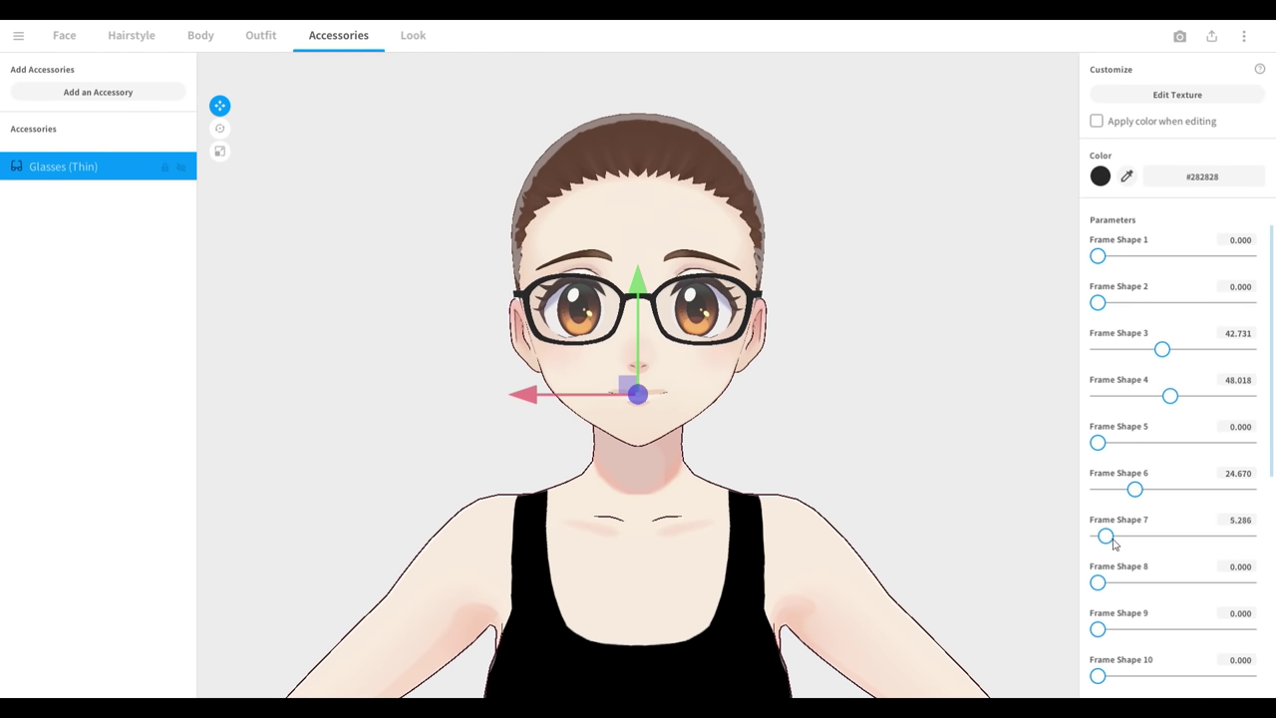
mouse_move(1098, 535)
mouse_down()
mouse_move(1111, 535)
mouse_move(1098, 535)
mouse_up()
drag(1098, 582, 1149, 582)
drag(1098, 629, 1109, 630)
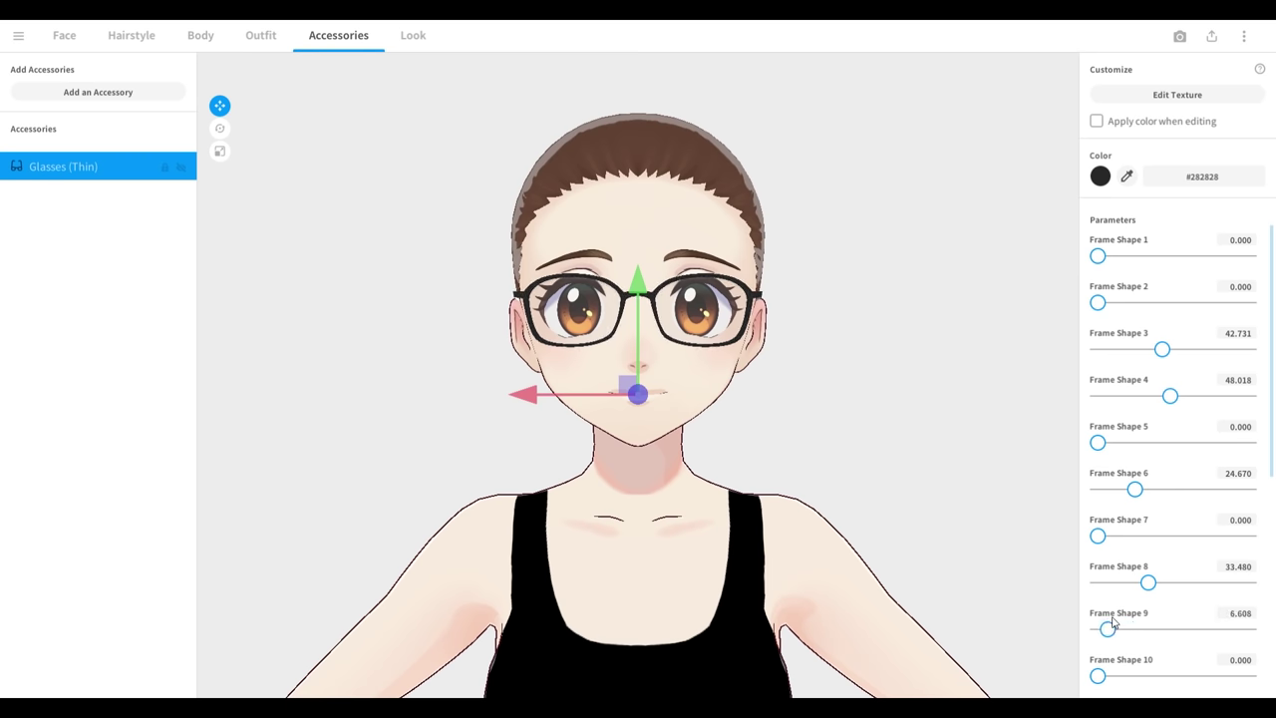
Adjust how the glasses sit on the face with Move Forward, Resting on Nose and Frame (Larger)
scroll(1202, 611, down, 2)
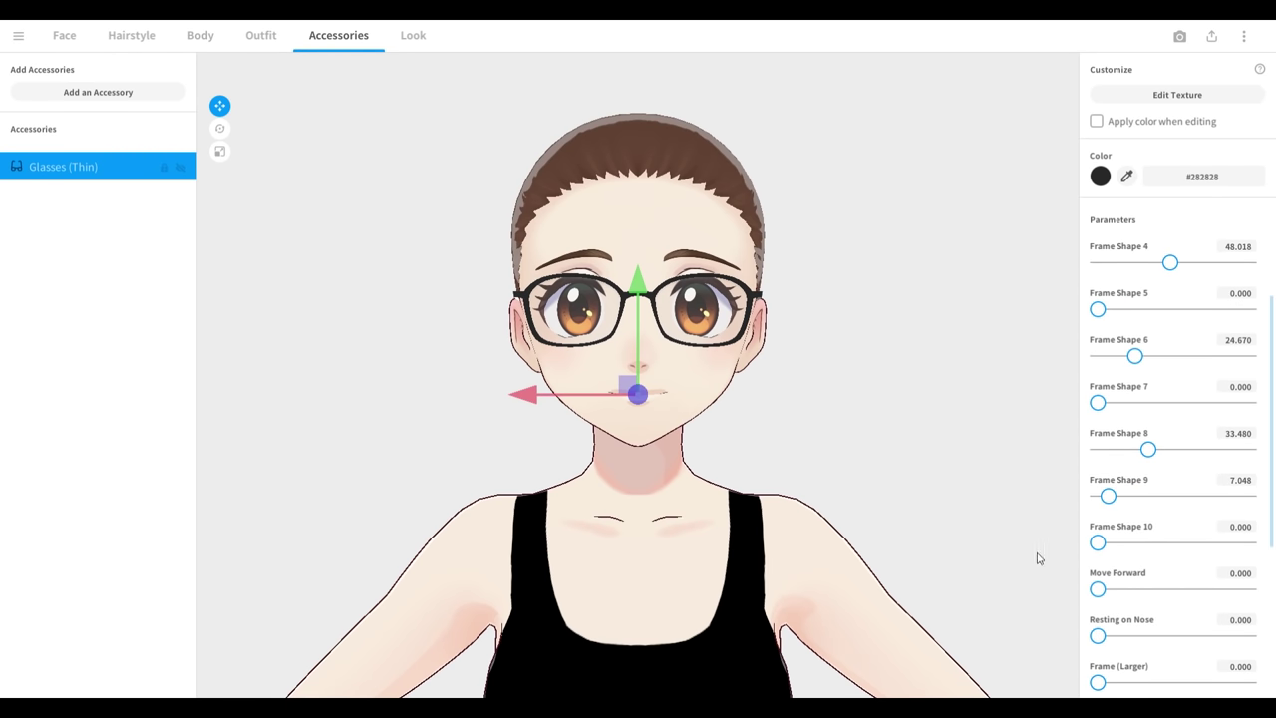
drag(1124, 589, 1094, 590)
drag(1097, 636, 1108, 636)
mouse_move(1098, 682)
mouse_down()
mouse_move(1151, 682)
mouse_move(1077, 684)
mouse_up()
scroll(1196, 665, down, 1)
Paint a white rim along the lower edges of both lenses with mirrored strokes, and hide the default lens design
mouse_move(878, 351)
mouse_down()
mouse_move(970, 392)
mouse_move(991, 361)
mouse_move(1022, 375)
mouse_move(1002, 385)
mouse_move(1025, 344)
mouse_move(1043, 341)
mouse_up()
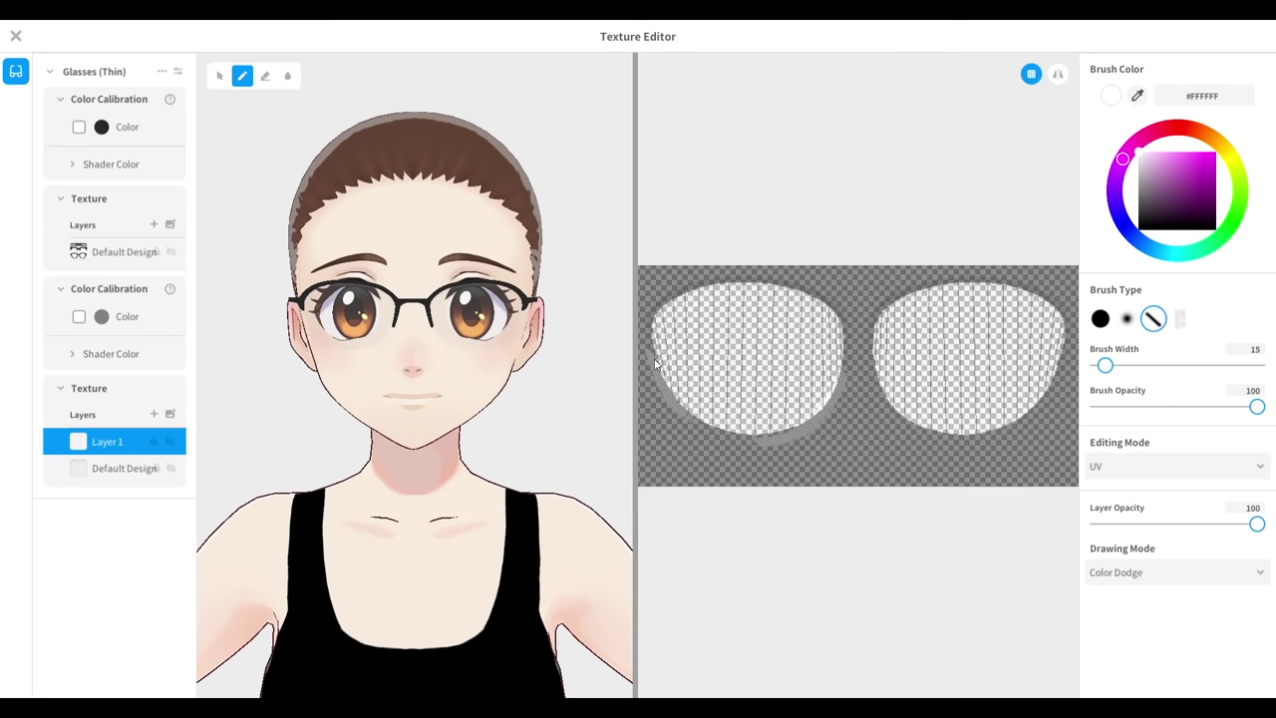
click(1058, 74)
mouse_move(656, 361)
mouse_down()
mouse_move(670, 394)
mouse_move(786, 439)
mouse_up()
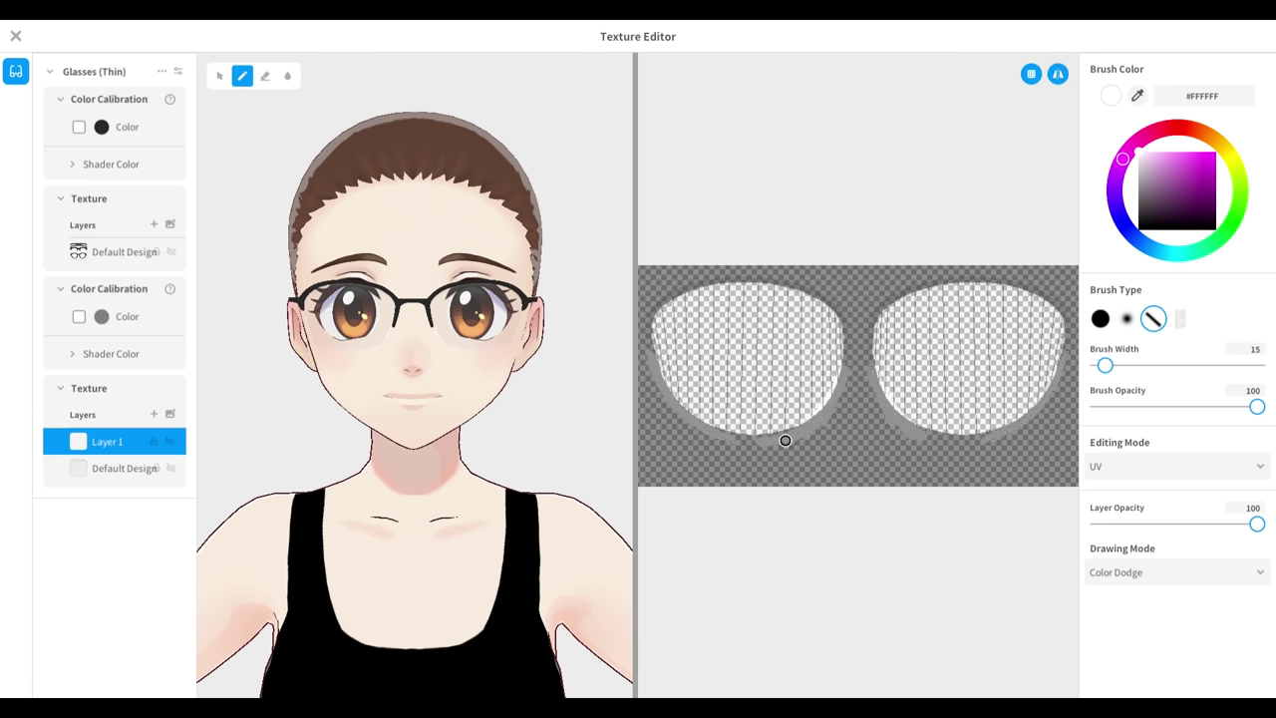
click(169, 471)
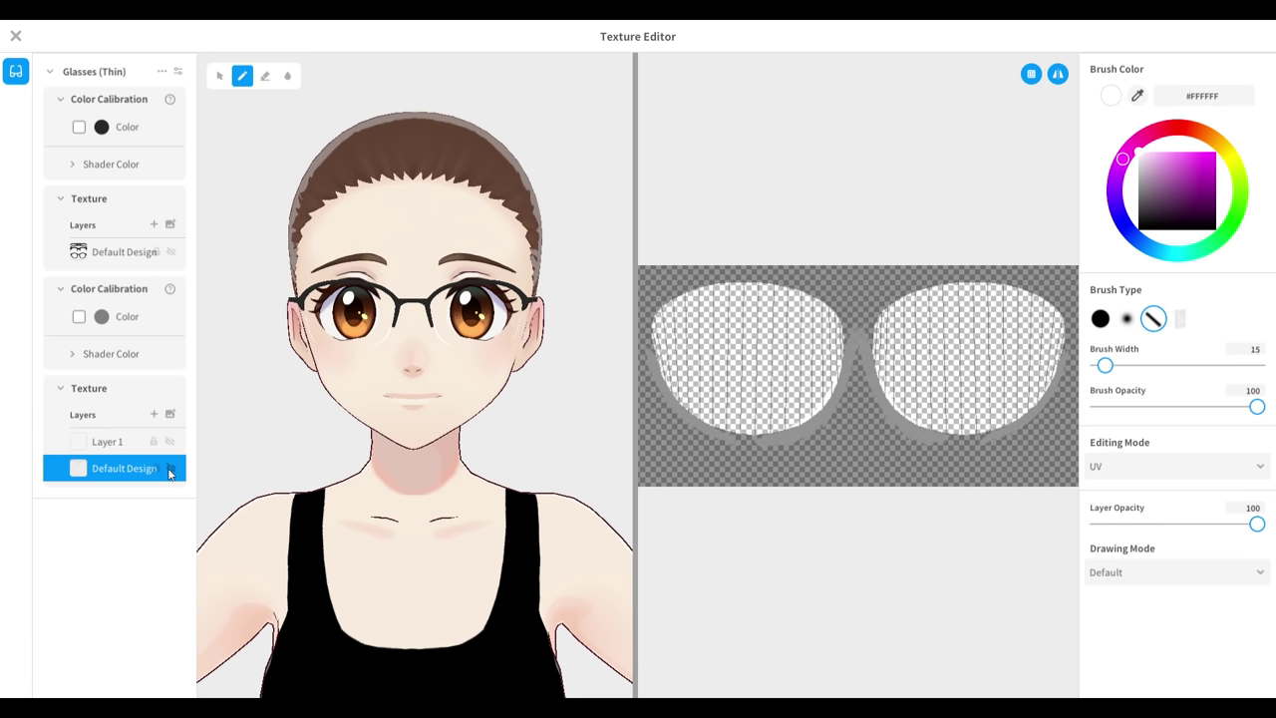
On a new lens layer, paint a soft white gradient across the lower lenses with brush width 300 and opacity 75
drag(1105, 365, 1257, 365)
click(154, 414)
click(1217, 406)
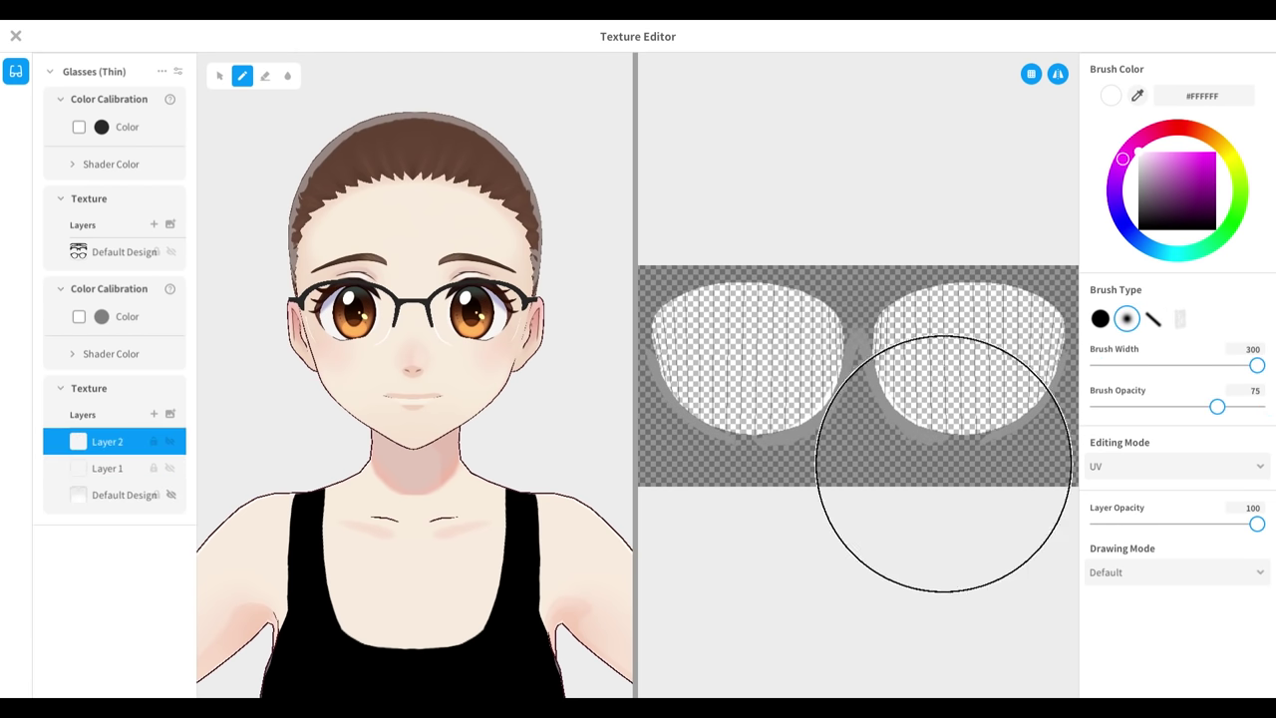
drag(944, 465, 994, 450)
click(1152, 524)
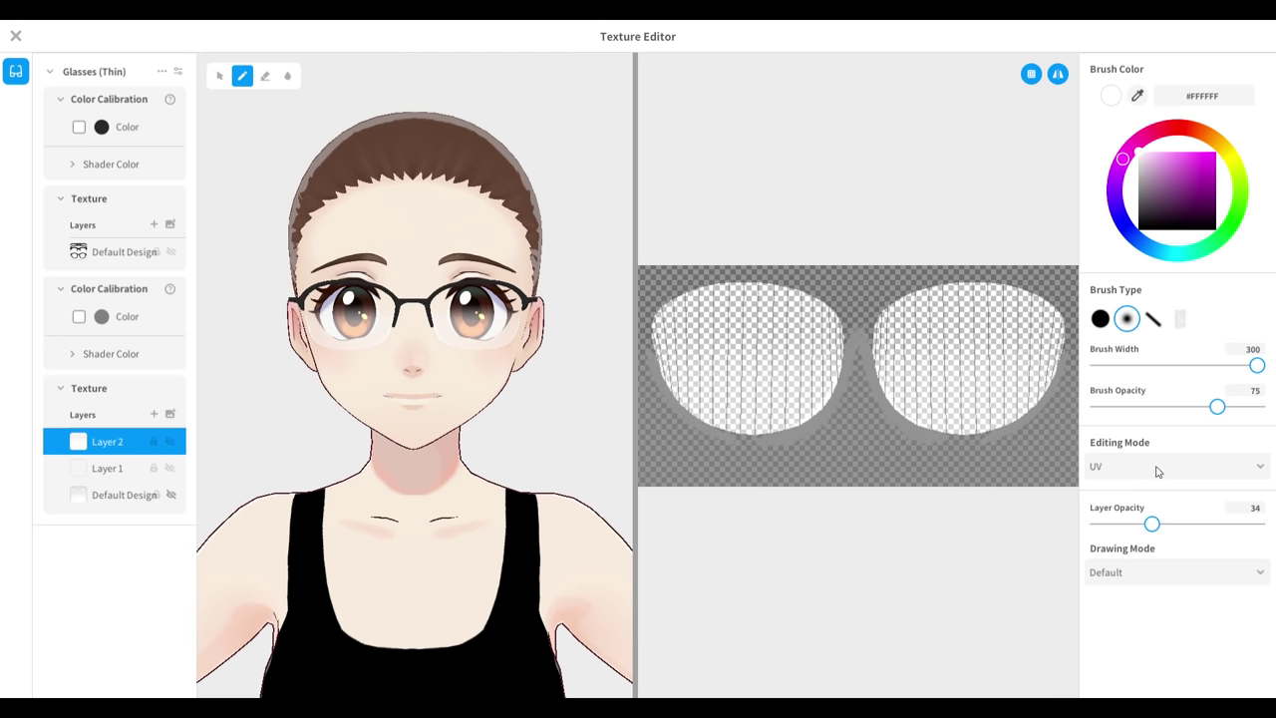
click(1258, 524)
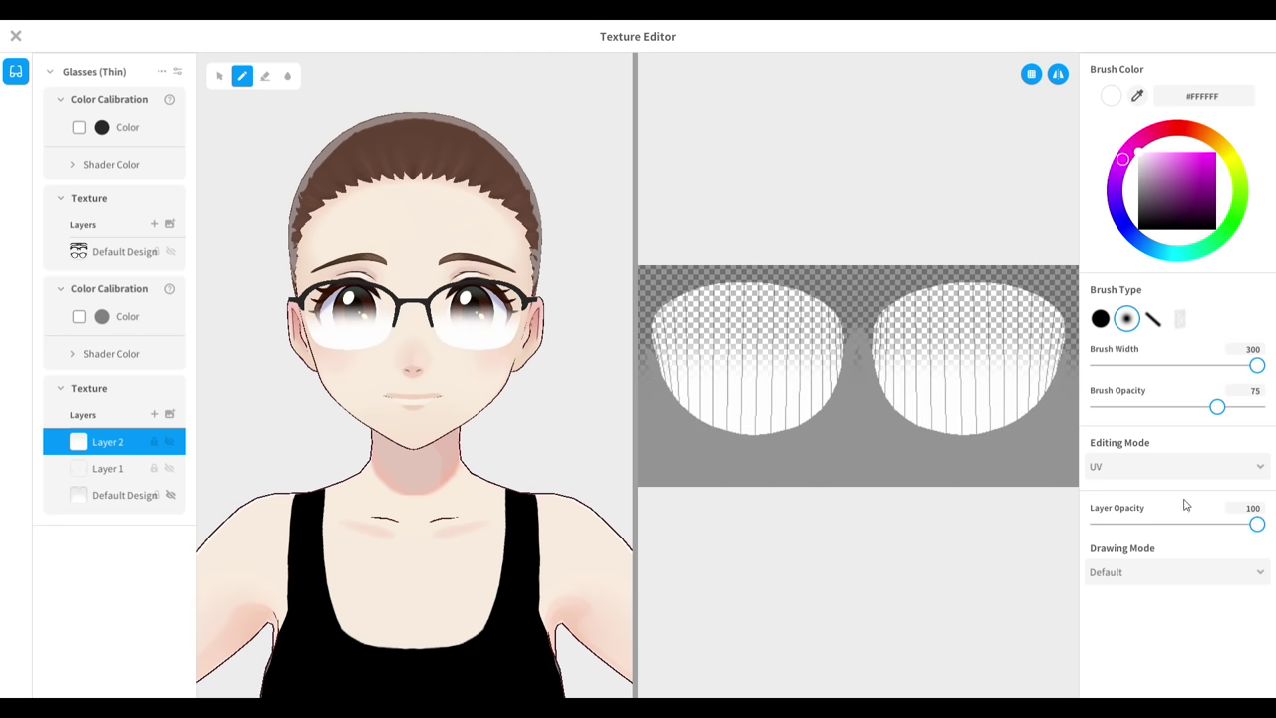
Softly erase the upper part of the white lens gradient and set its layer opacity to 50
key(e)
mouse_move(996, 324)
mouse_down()
mouse_move(1017, 265)
mouse_move(961, 319)
mouse_up()
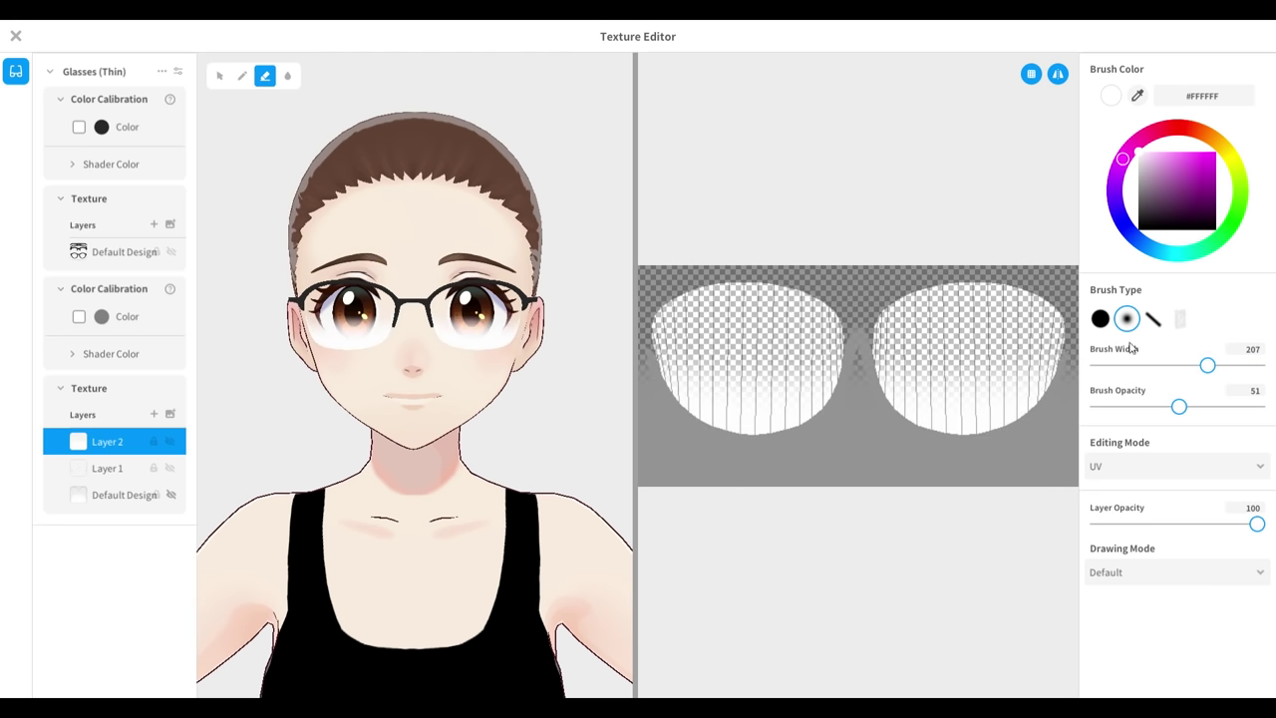
key(b)
click(1178, 523)
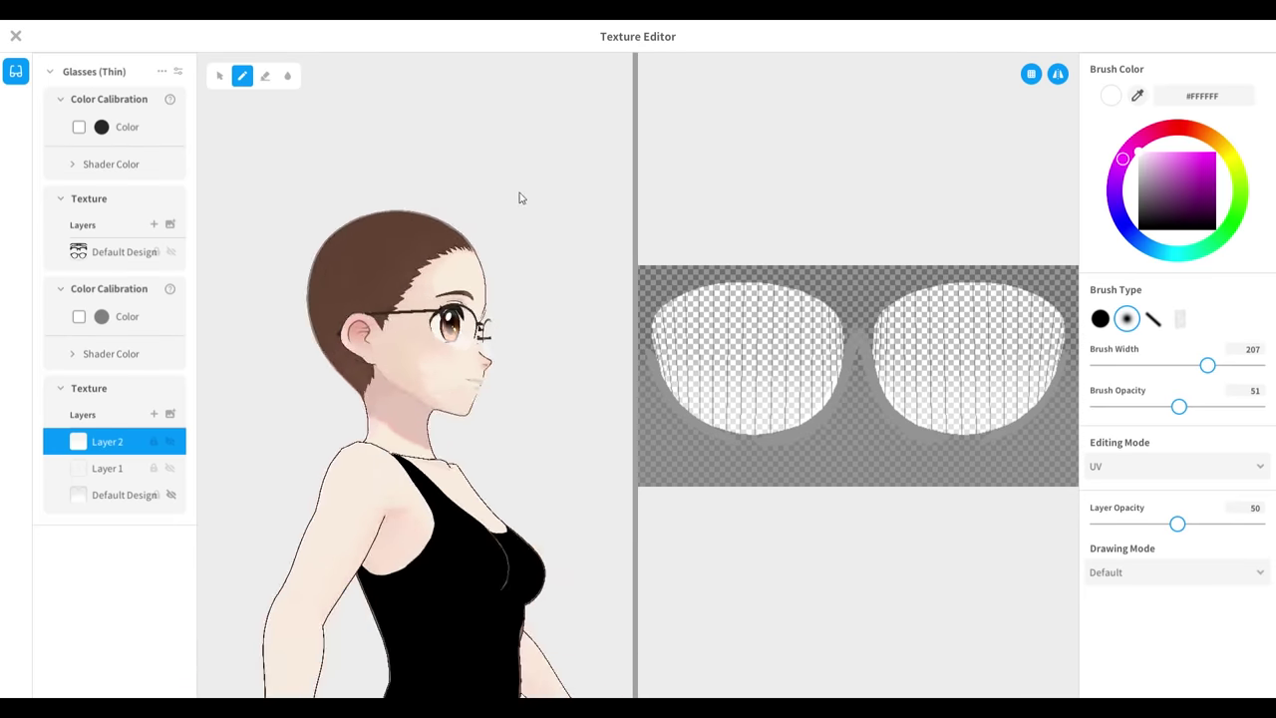
right_drag(519, 198, 435, 238)
Tint the glasses frame purple through its color calibration
click(112, 128)
click(185, 235)
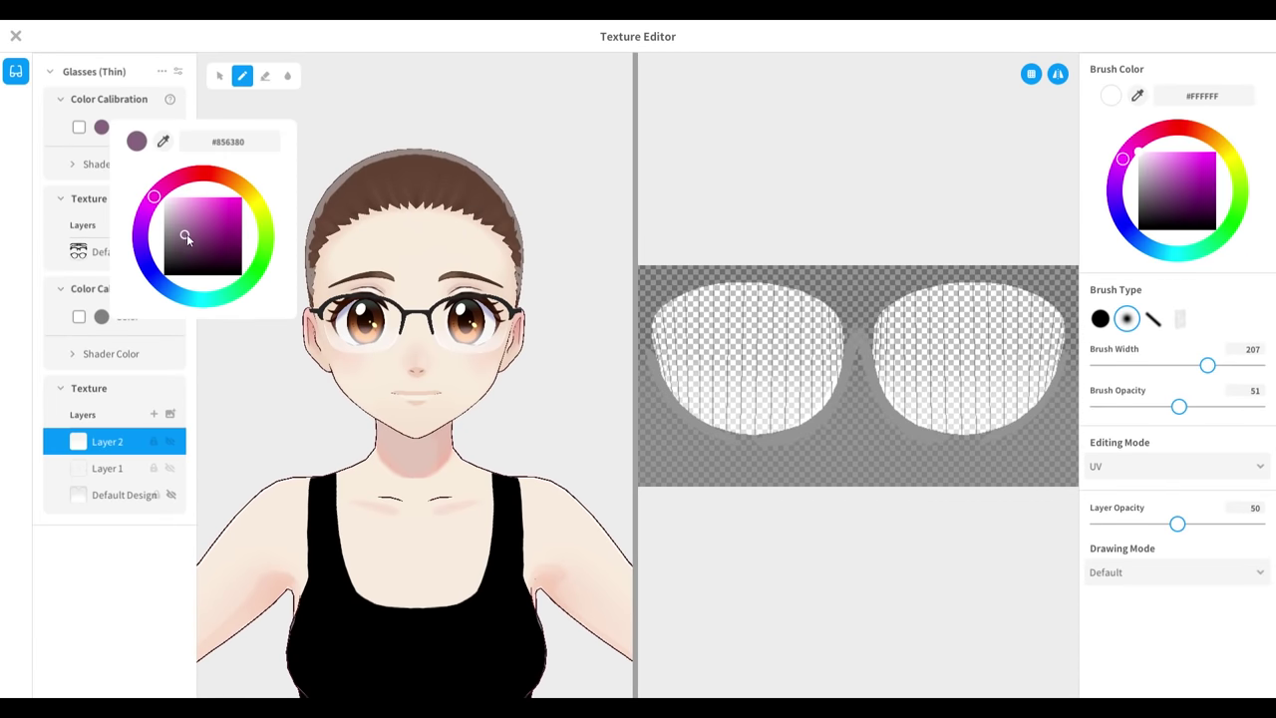
click(85, 519)
click(79, 127)
click(100, 126)
click(199, 195)
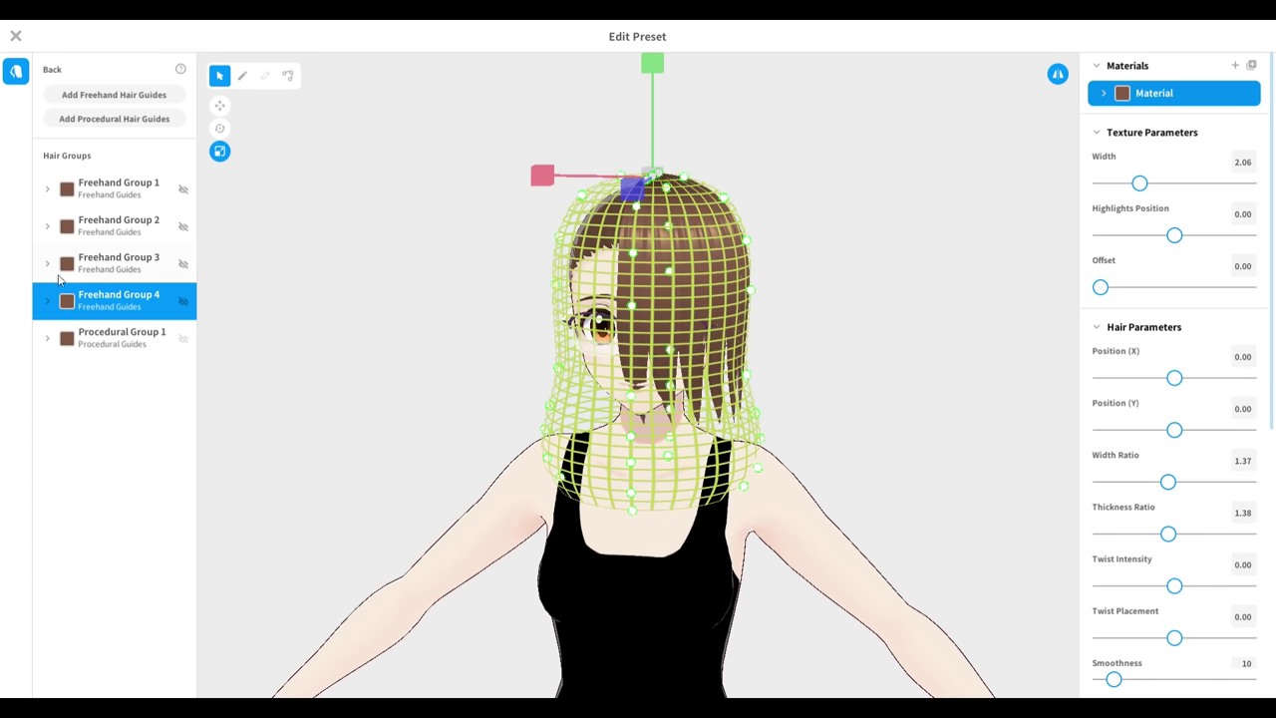
Set Procedural Group 1's texture Width to 1.44, Highlights Position to 0.07, Offset to 0.02, Width Ratio to 0.93 and Thickness Ratio to 0.78
click(47, 189)
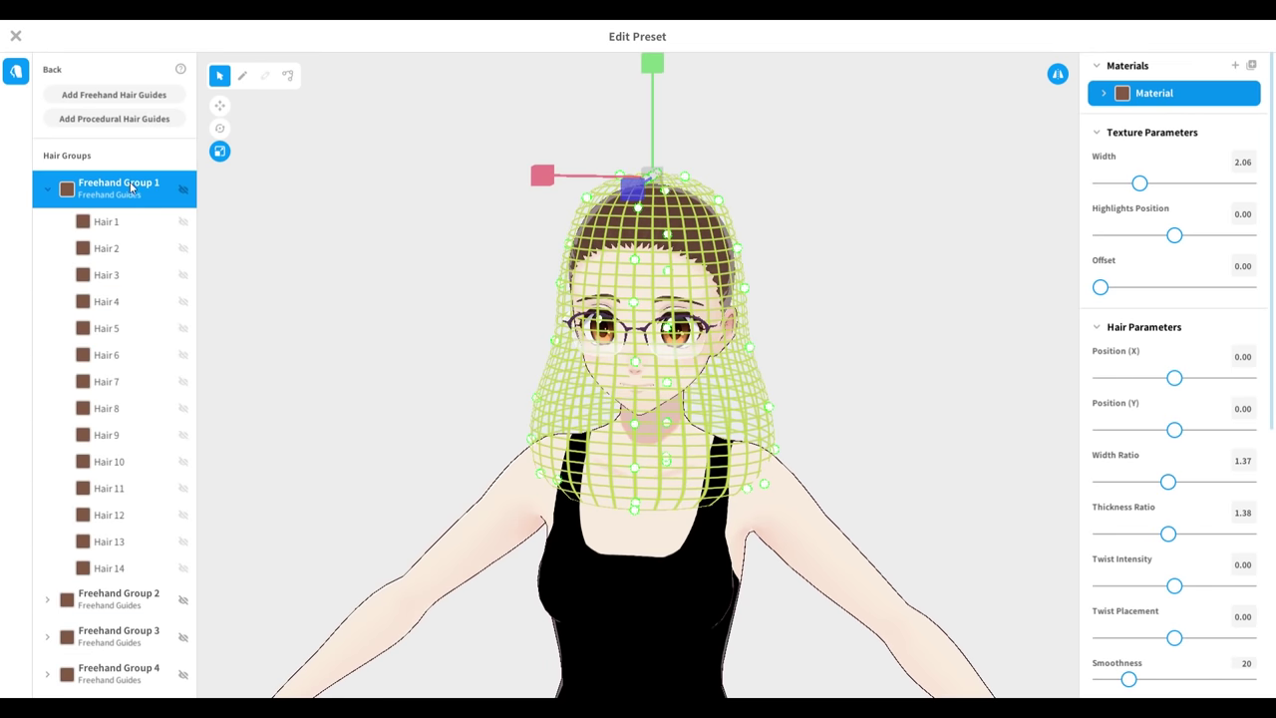
click(47, 190)
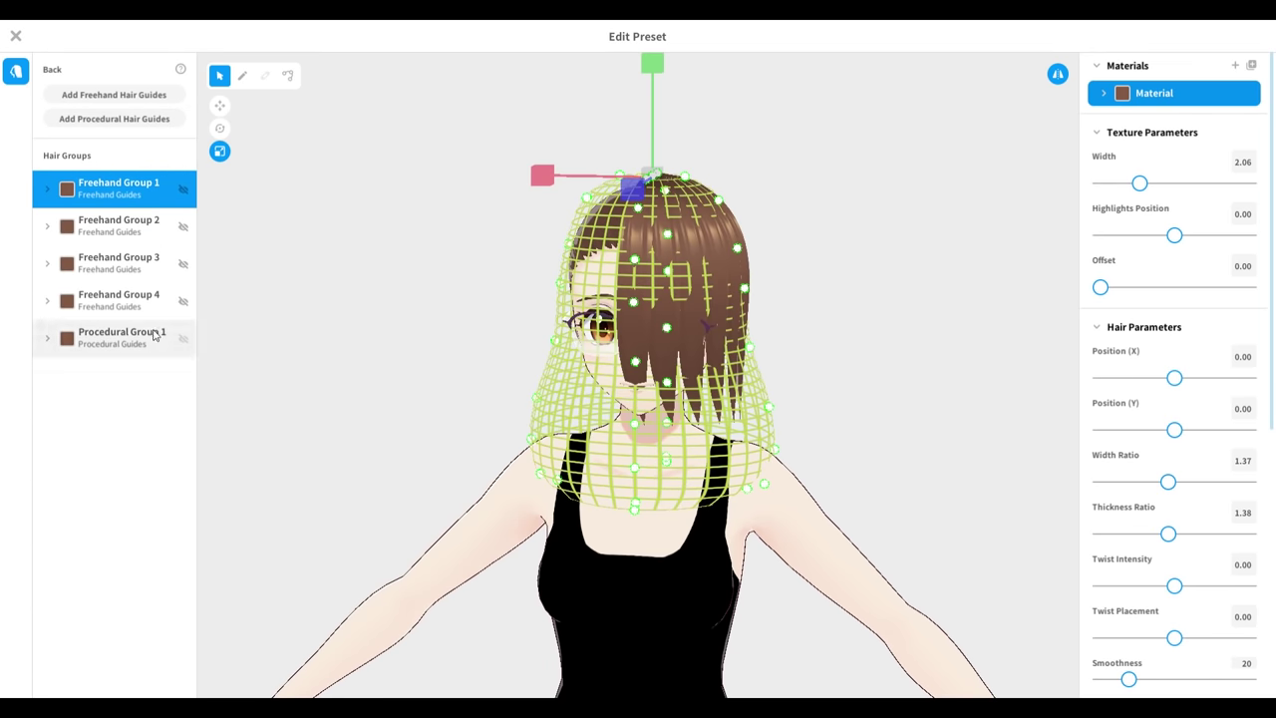
click(120, 337)
drag(1114, 183, 1117, 184)
drag(1174, 235, 1179, 236)
drag(1101, 288, 1103, 289)
drag(1145, 379, 1147, 379)
drag(1149, 429, 1139, 430)
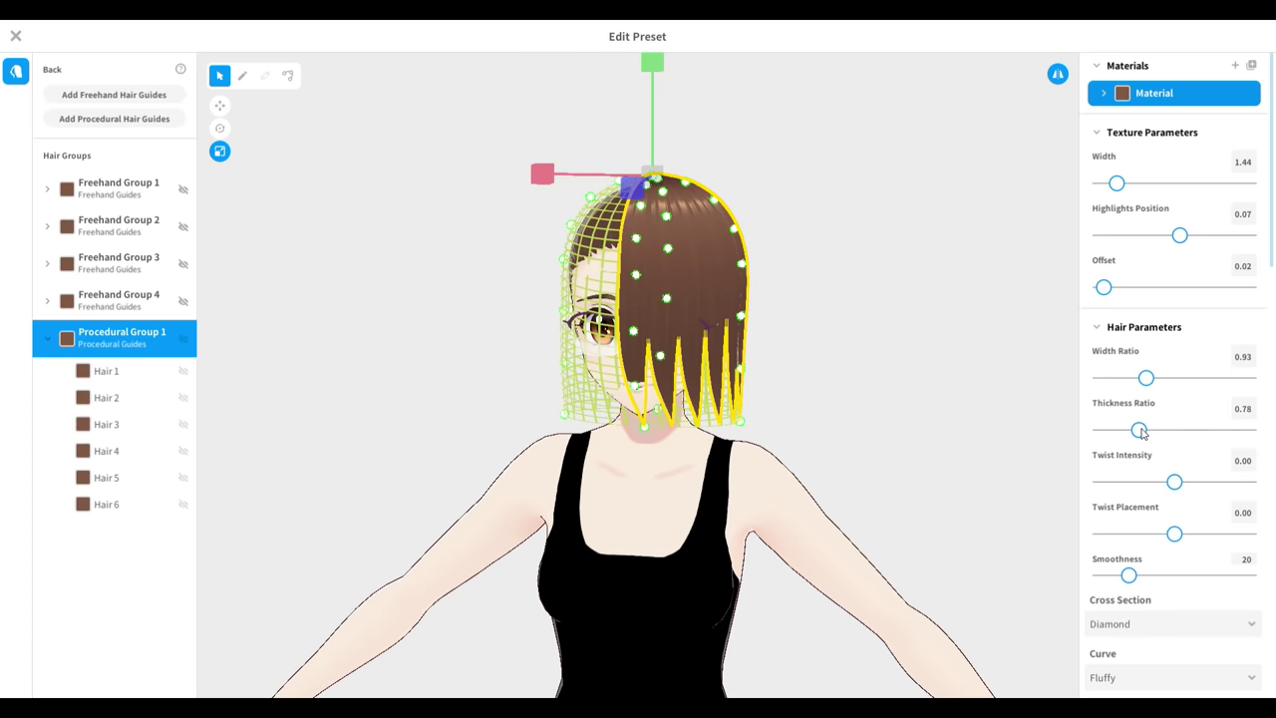
Try out Procedural Group 1's Twist Intensity, Twist Placement and Smoothness, returning them to 0.00, 0.00 and 20
mouse_move(1175, 482)
mouse_down()
mouse_move(1138, 482)
mouse_move(1175, 482)
mouse_up()
drag(1175, 534, 1208, 534)
drag(1185, 576, 1130, 577)
Try different cross sections and curves for Procedural Group 1, returning to Diamond and Fluffy
scroll(1146, 570, down, 1)
click(1158, 559)
click(1153, 614)
click(1153, 557)
click(1151, 635)
click(1147, 558)
click(1130, 655)
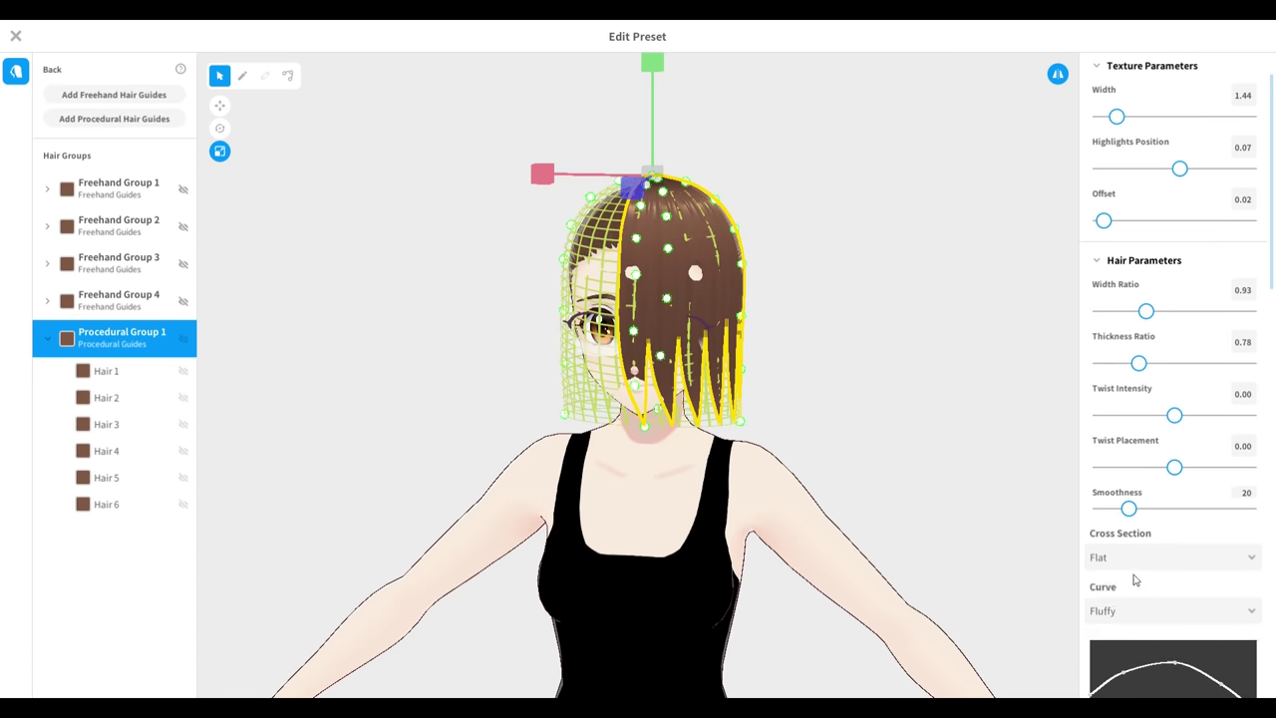
click(1136, 559)
click(1146, 592)
scroll(1162, 571, down, 2)
click(1157, 479)
click(1155, 511)
scroll(1155, 499, down, 2)
Try scaling Procedural Group 1's hair guide vertically and horizontally, undoing the vertical stretches
drag(653, 62, 654, 43)
key(ctrl+z)
scroll(655, 62, down, 2)
drag(651, 97, 655, 60)
key(ctrl+z)
drag(544, 209, 535, 209)
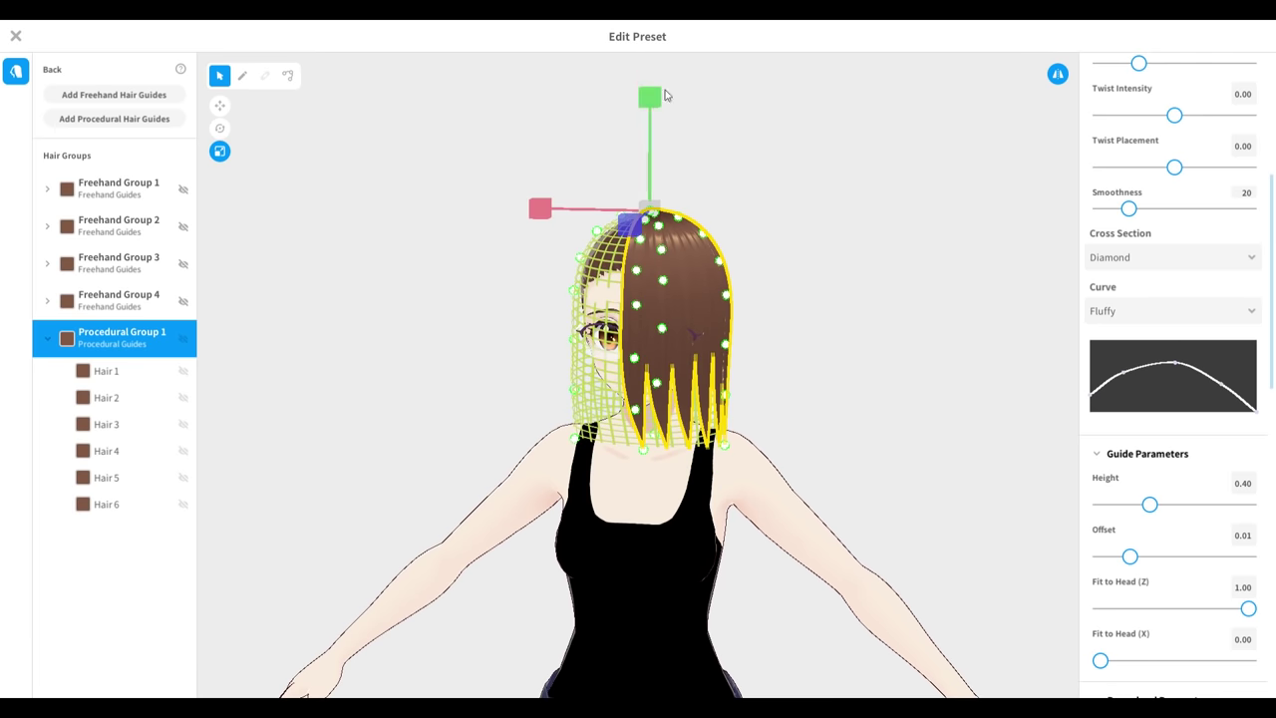
Try different Position and Interval values for the procedural hair strands, undoing the Interval changes
scroll(1107, 528, down, 1)
scroll(1127, 518, down, 2)
drag(1146, 504, 1159, 504)
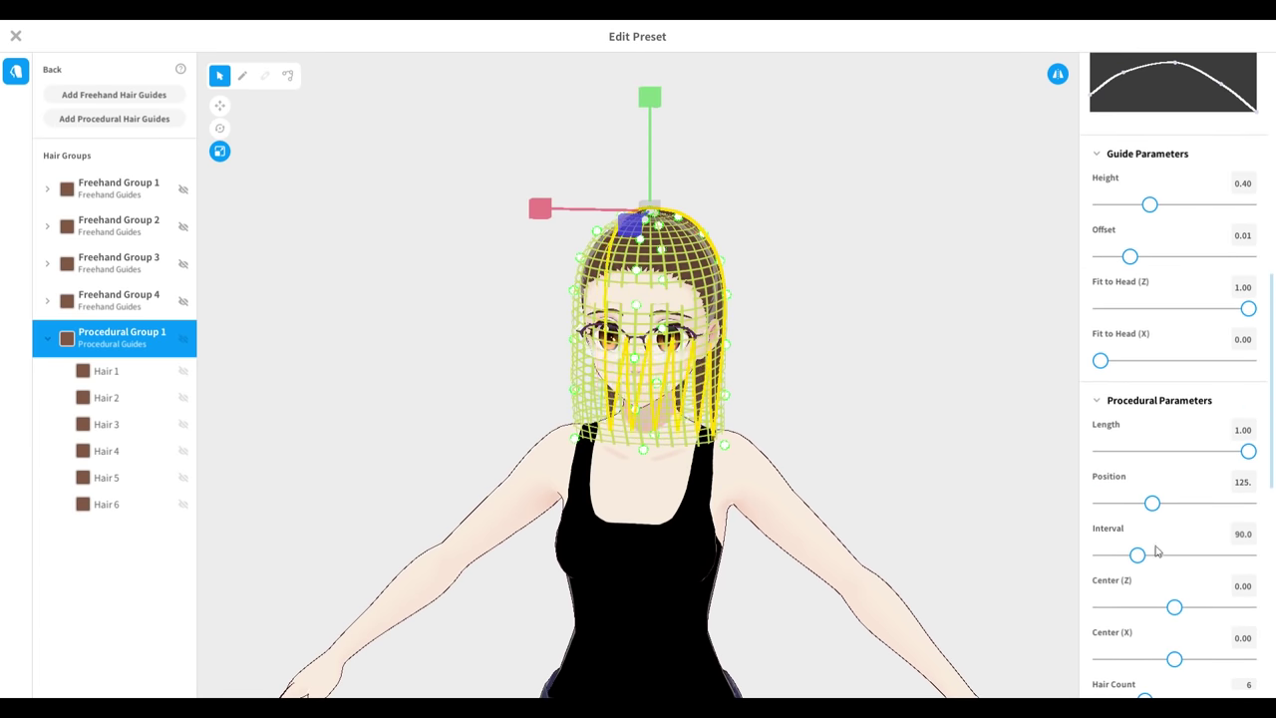
click(1159, 555)
key(ctrl+z)
click(1133, 554)
key(ctrl+z)
Set Procedural Group 1's Hair Count to 17 and Interval to about 183 so the strands wrap around the head
scroll(1163, 629, down, 1)
drag(1175, 606, 1166, 634)
right_drag(798, 436, 1027, 436)
drag(1167, 634, 1227, 634)
drag(1134, 488, 1176, 488)
Centre the procedural hair strands around the back of the head by setting Position to 90
right_drag(898, 428, 1037, 365)
drag(1153, 437, 1143, 443)
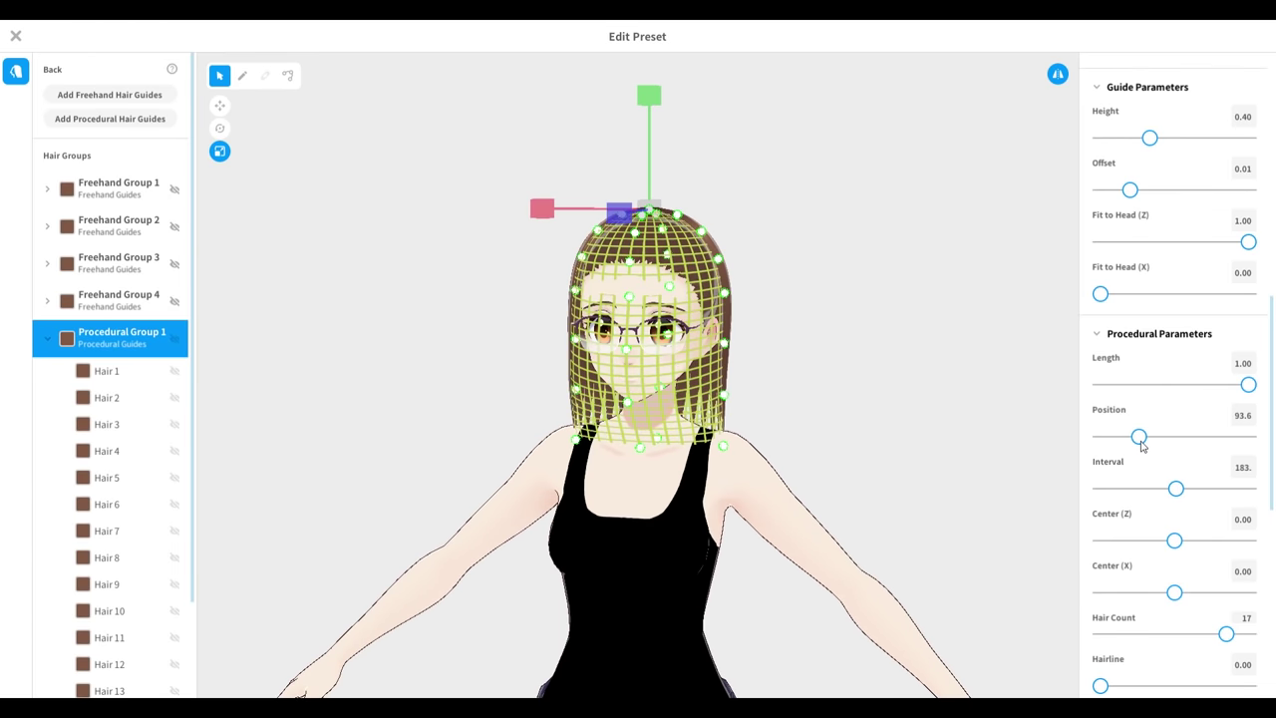
right_drag(980, 394, 996, 392)
drag(1145, 438, 1144, 436)
click(1249, 418)
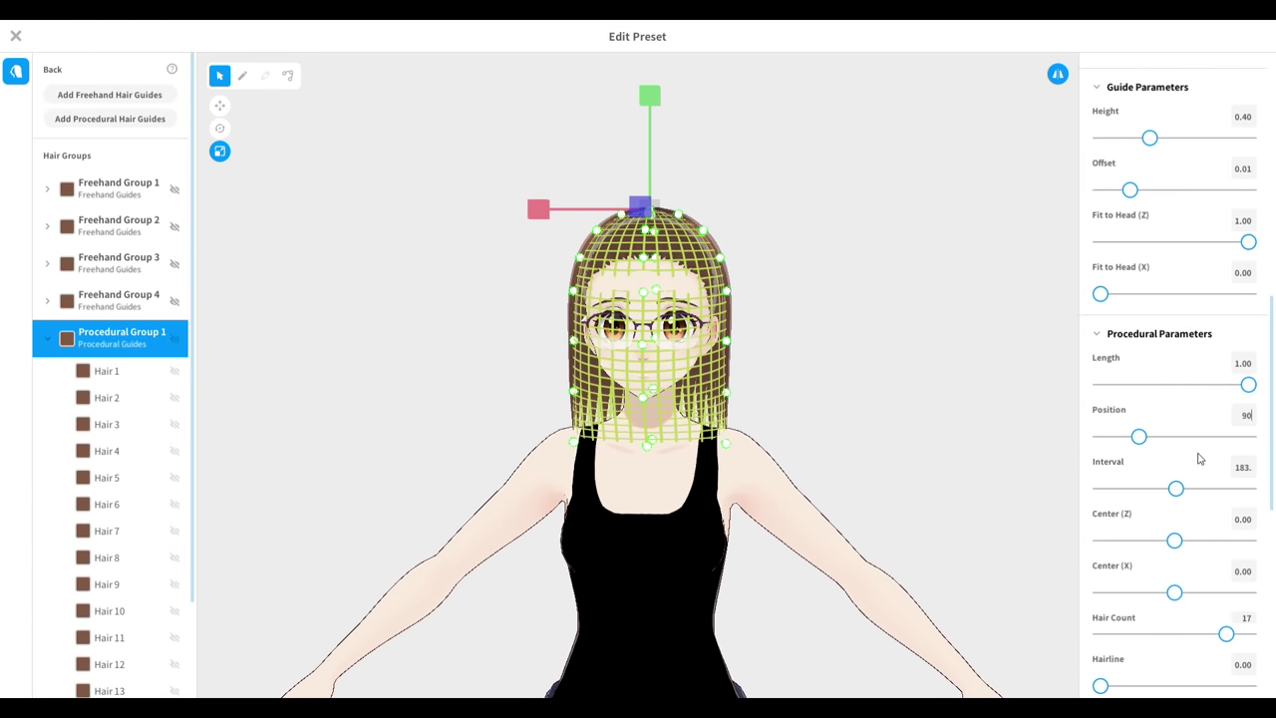
click(883, 319)
right_drag(884, 319, 913, 325)
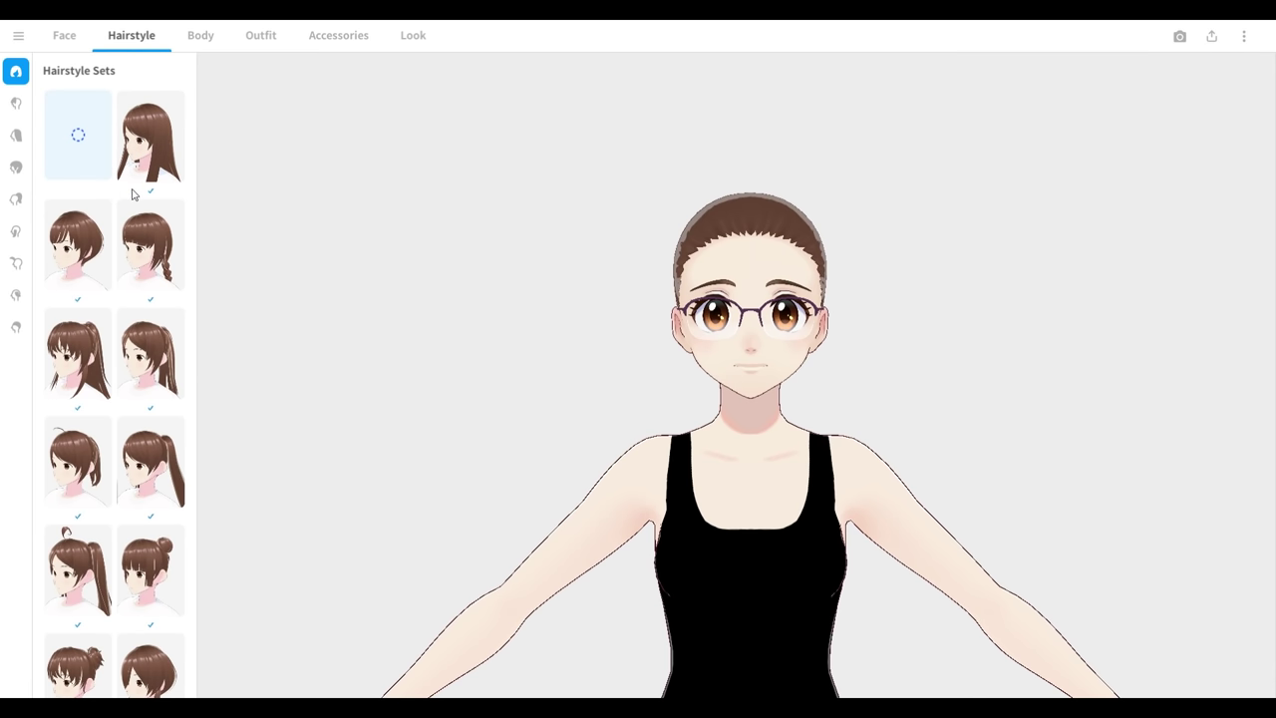
Fill in the jagged front hairline of the Base Hair texture with the sampled brown #614334, painting with symmetry on
click(17, 135)
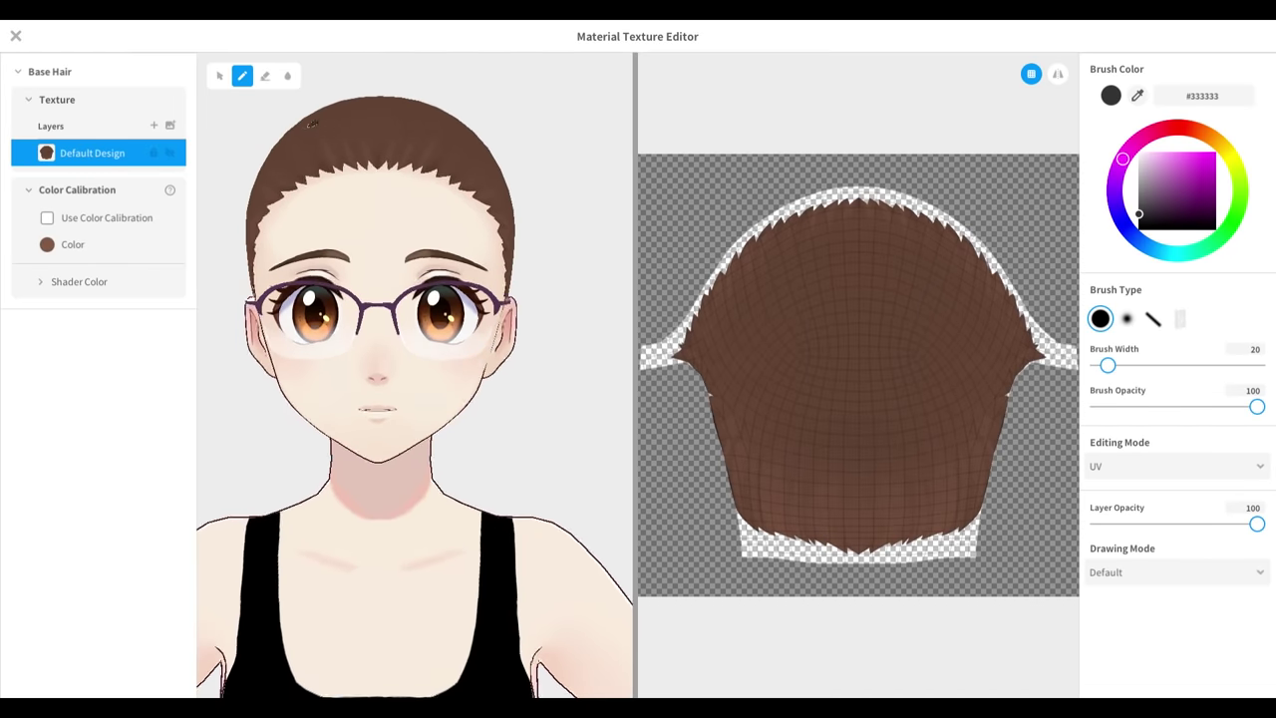
scroll(312, 124, up, 3)
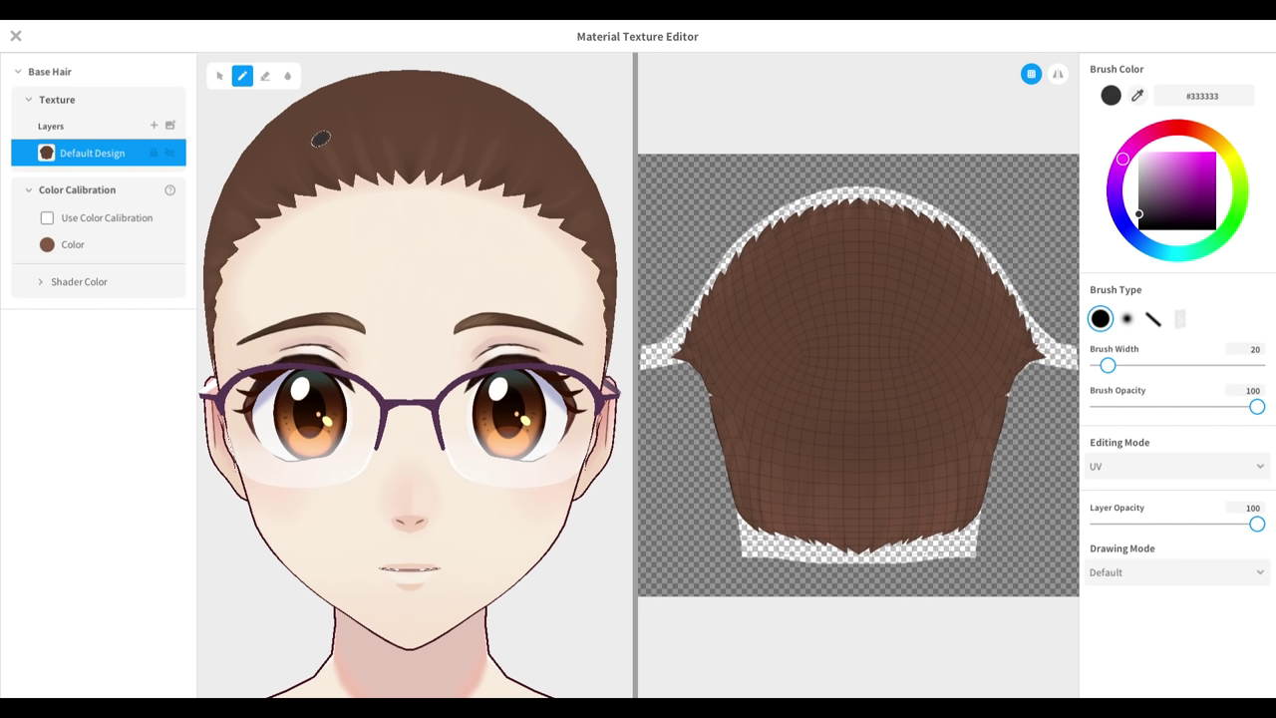
click(862, 227)
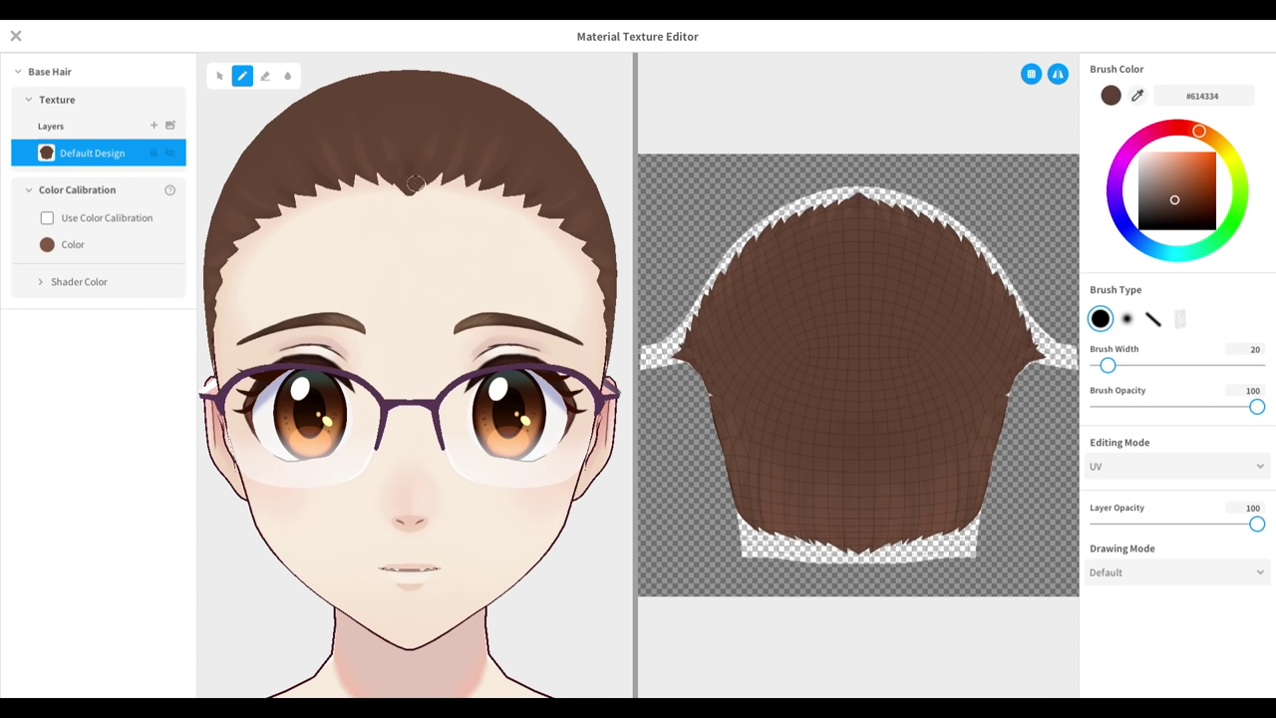
drag(416, 183, 429, 179)
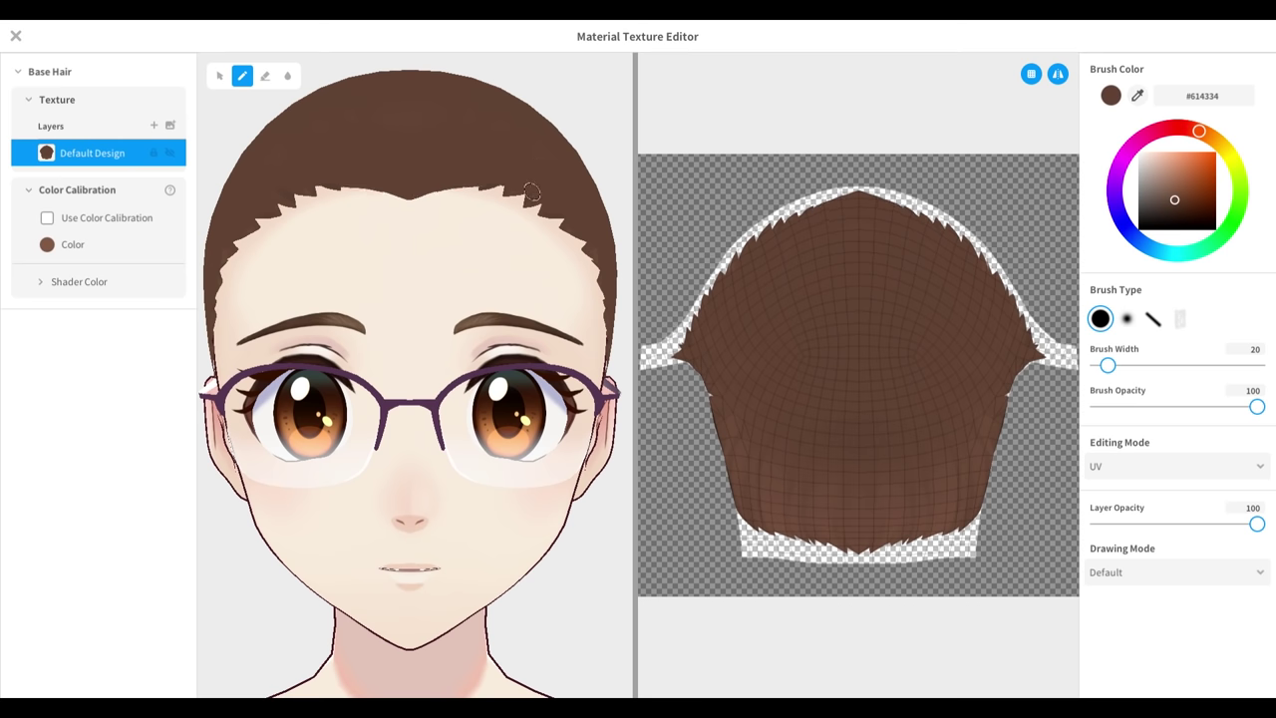
Refine the centre of the front hairline with the eraser at Brush Width 10, switching to the soft brush type
click(264, 75)
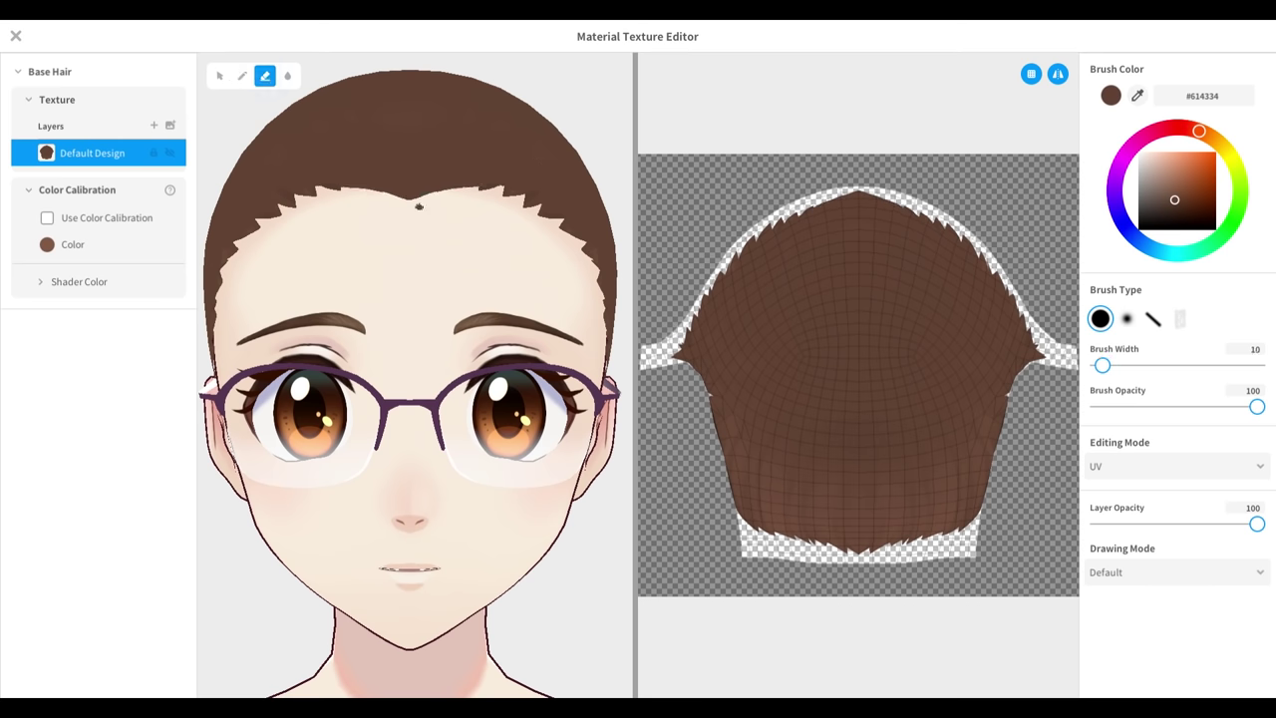
scroll(863, 78, up, 3)
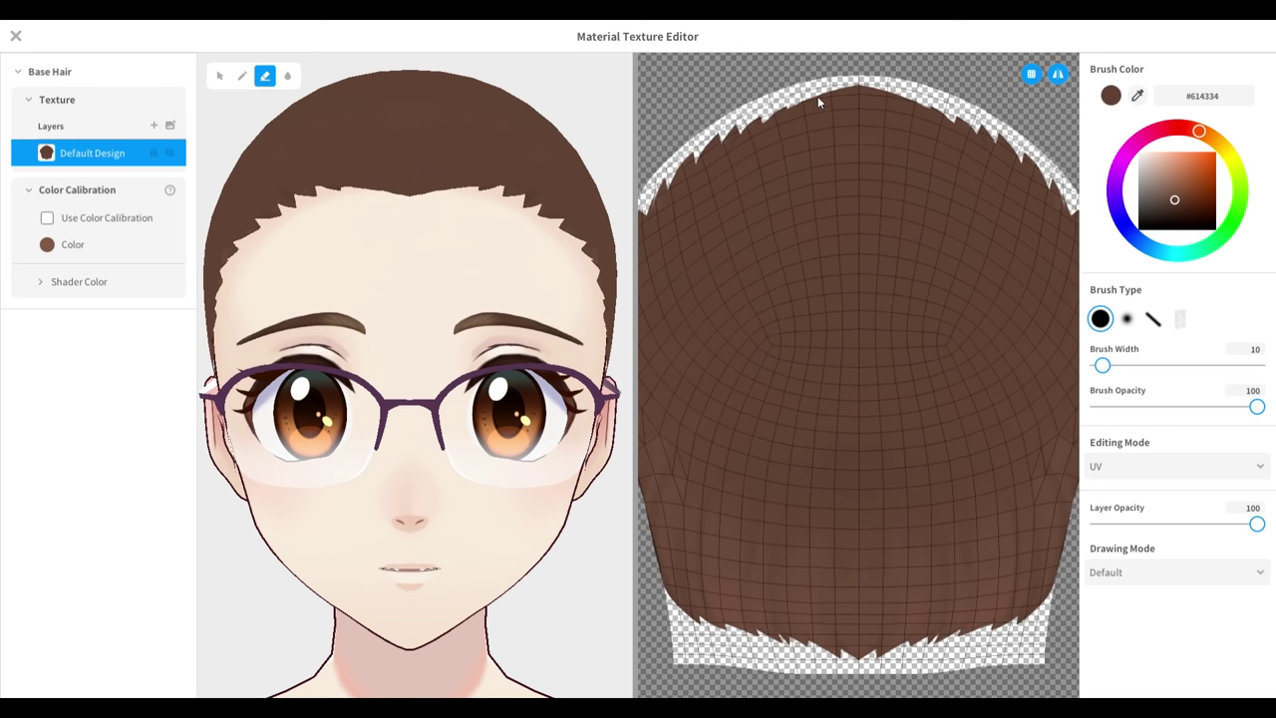
click(1126, 318)
scroll(448, 319, down, 5)
mouse_move(448, 319)
right_down()
mouse_move(495, 317)
mouse_move(446, 322)
right_up()
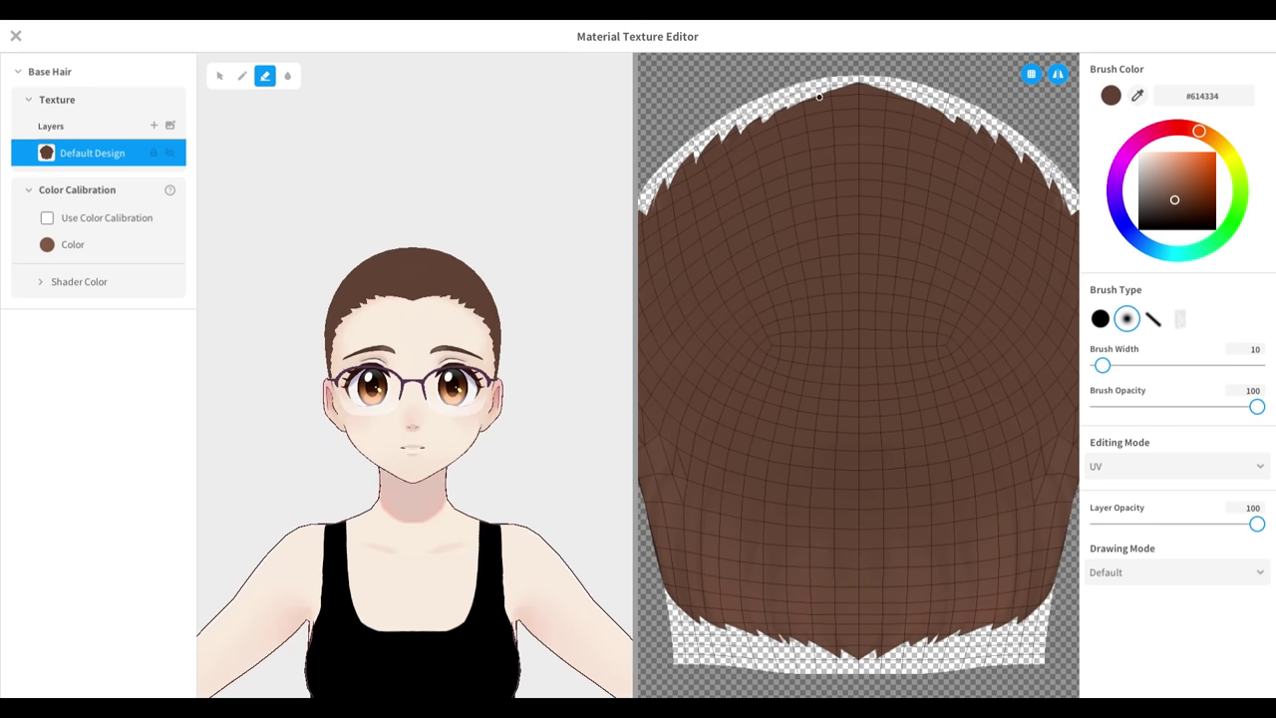
scroll(798, 96, up, 1)
key(b)
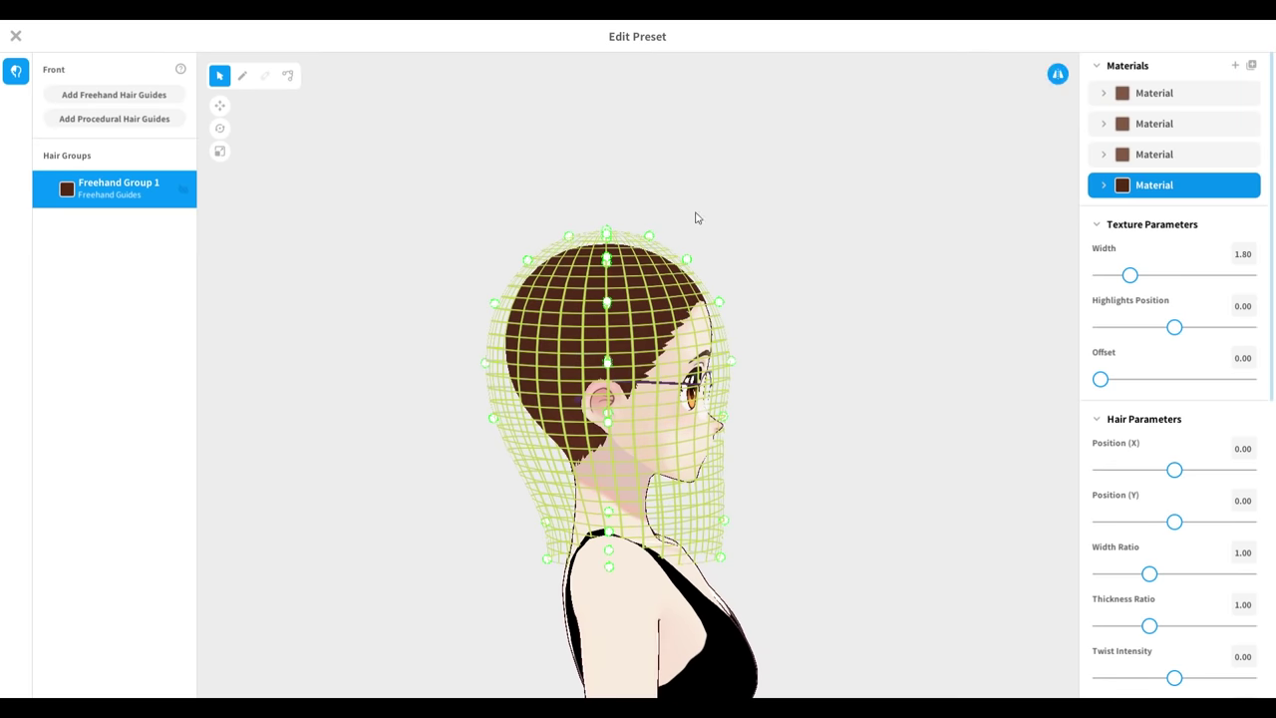
Flatten the top of Freehand Group 1's hair guide to forehead height and widen its upper rim with symmetry on
drag(649, 235, 648, 311)
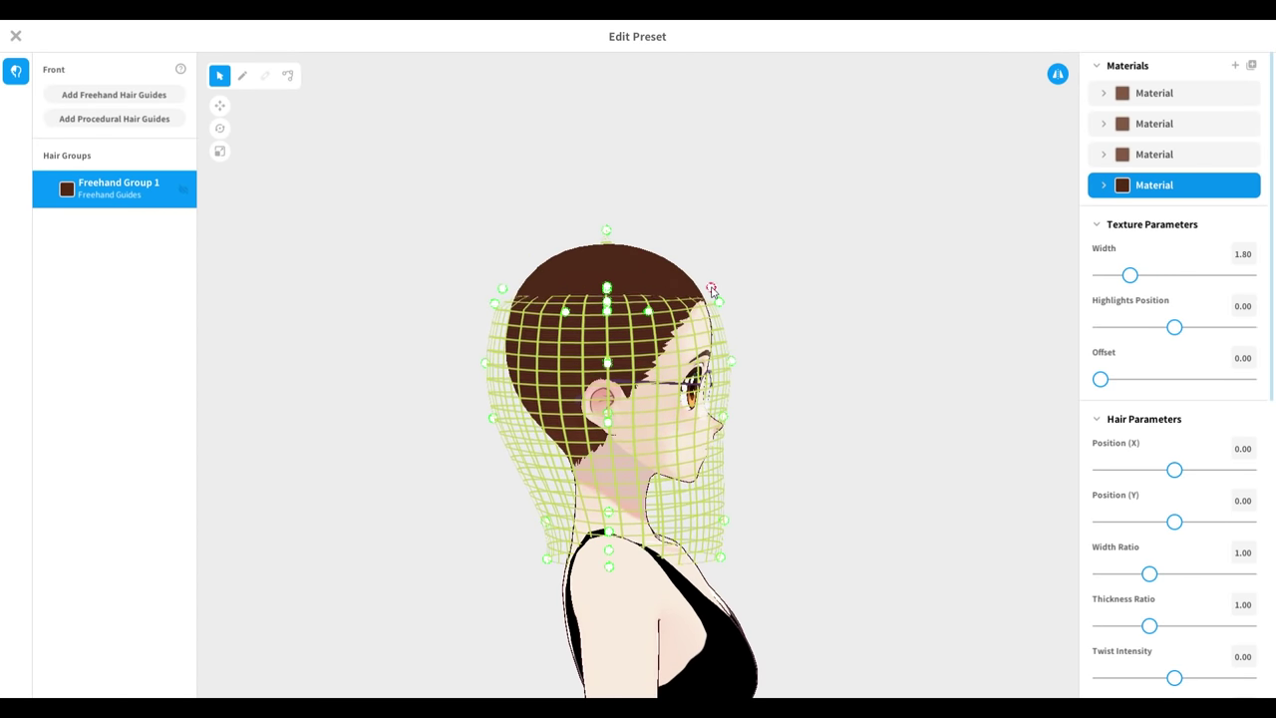
drag(729, 316, 730, 284)
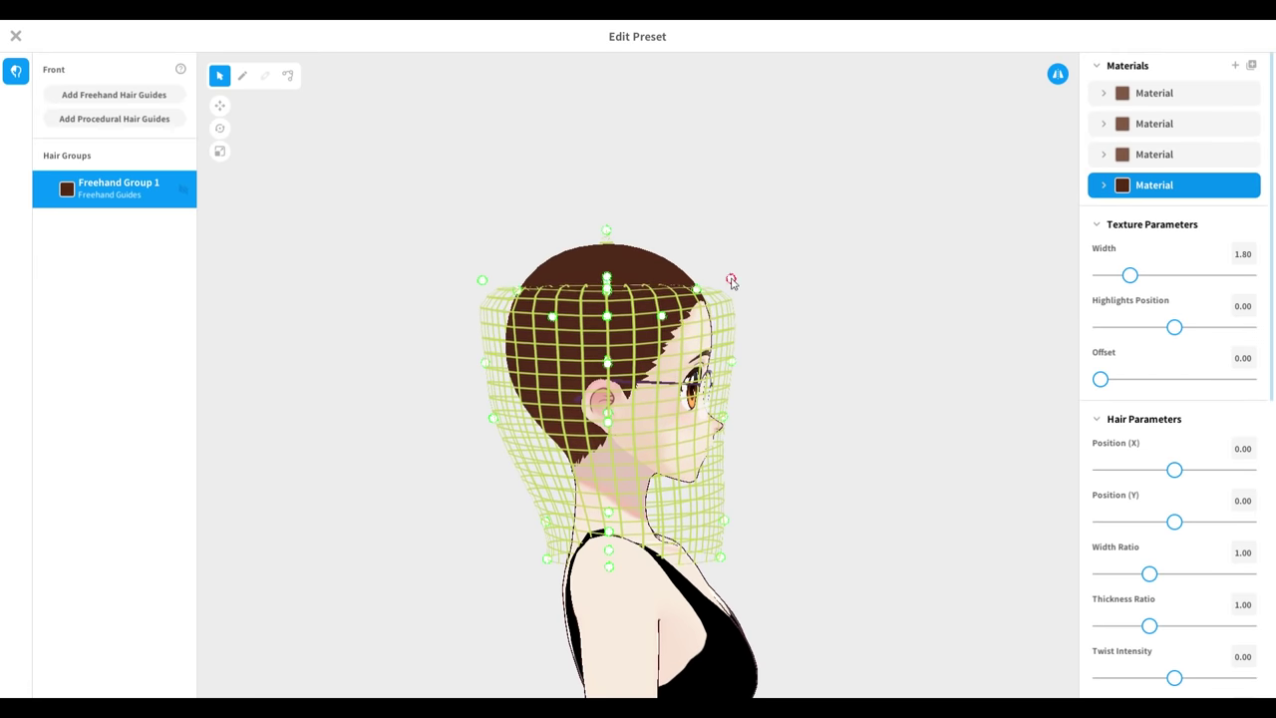
drag(727, 521, 715, 559)
Turn off symmetry and reposition the guide mesh's top, front and side points to fit around the head
click(220, 105)
click(219, 105)
right_drag(558, 259, 421, 249)
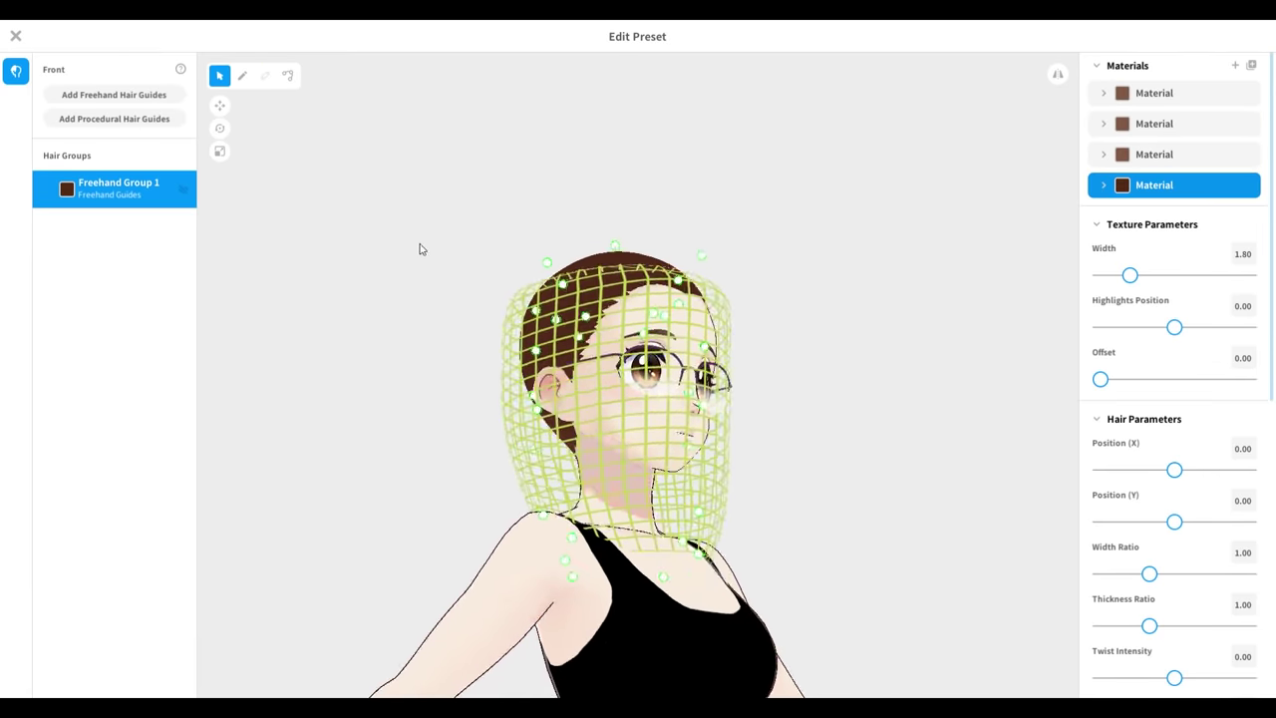
click(615, 224)
drag(629, 123, 629, 139)
right_drag(738, 165, 842, 193)
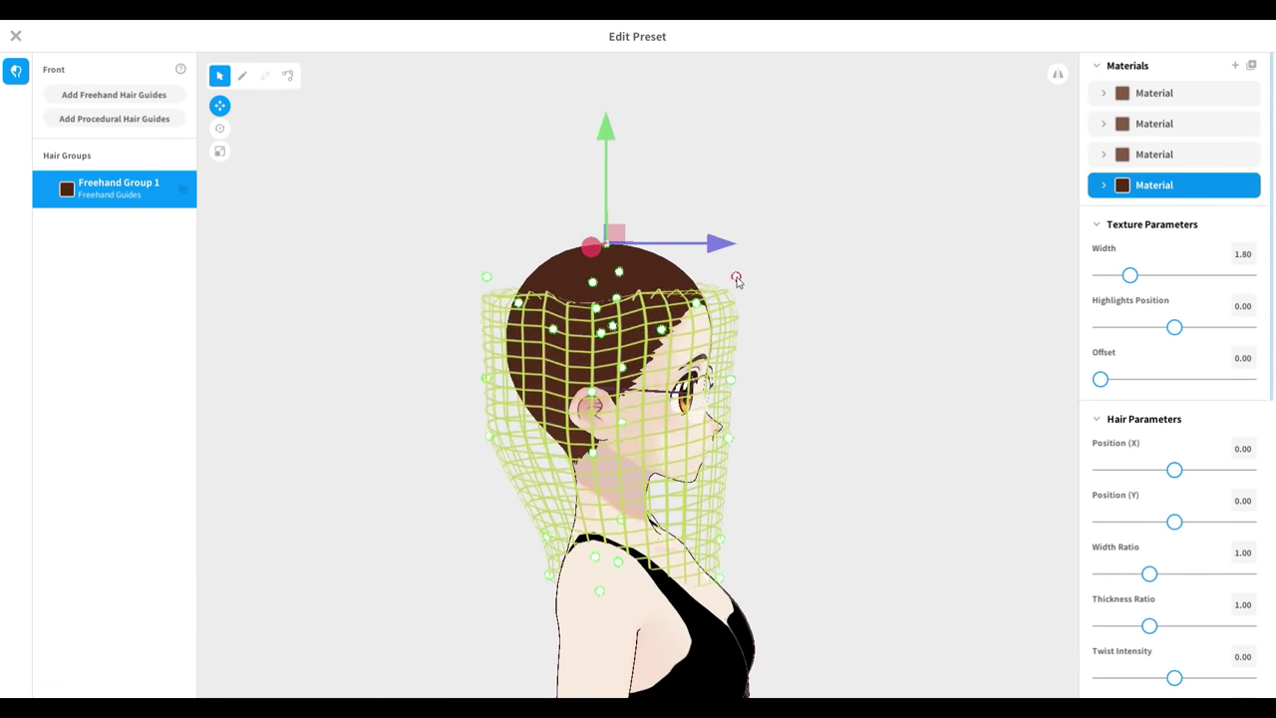
drag(736, 277, 745, 277)
right_drag(745, 277, 688, 297)
drag(579, 304, 593, 304)
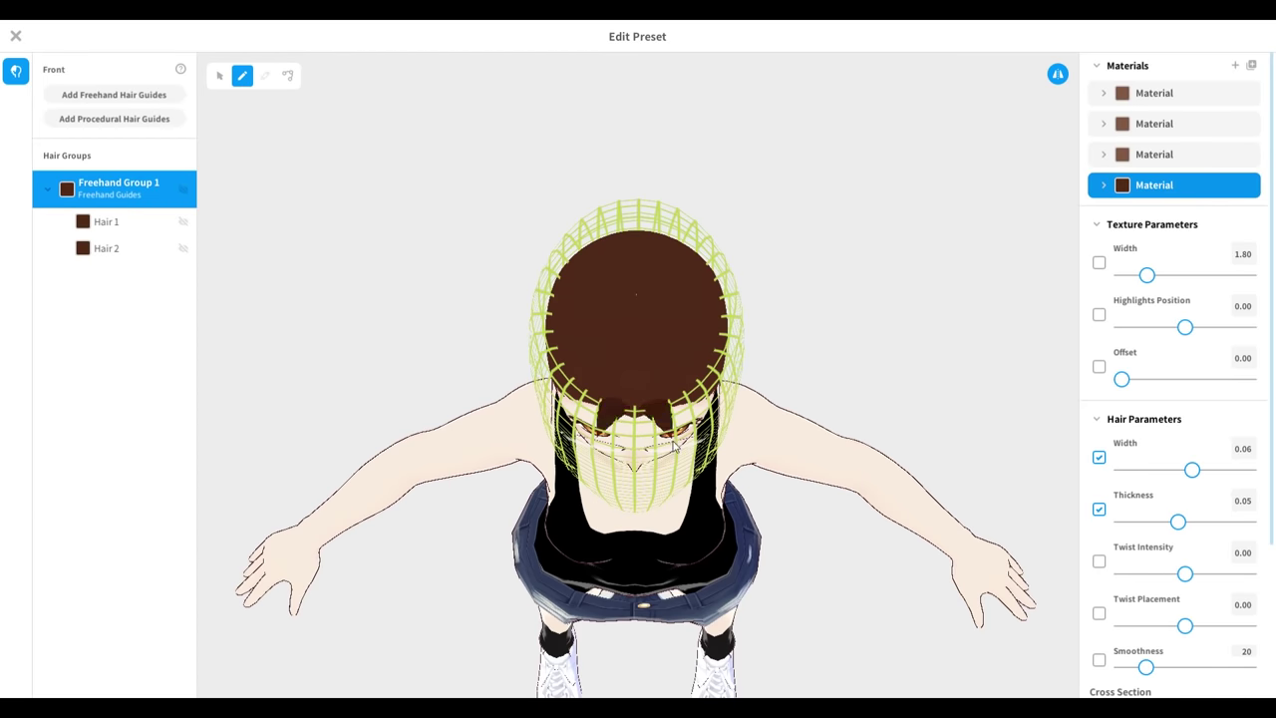
Draw a mirrored pair of front strands from the hairline and bend their control points outward so they frame the face
drag(674, 446, 686, 516)
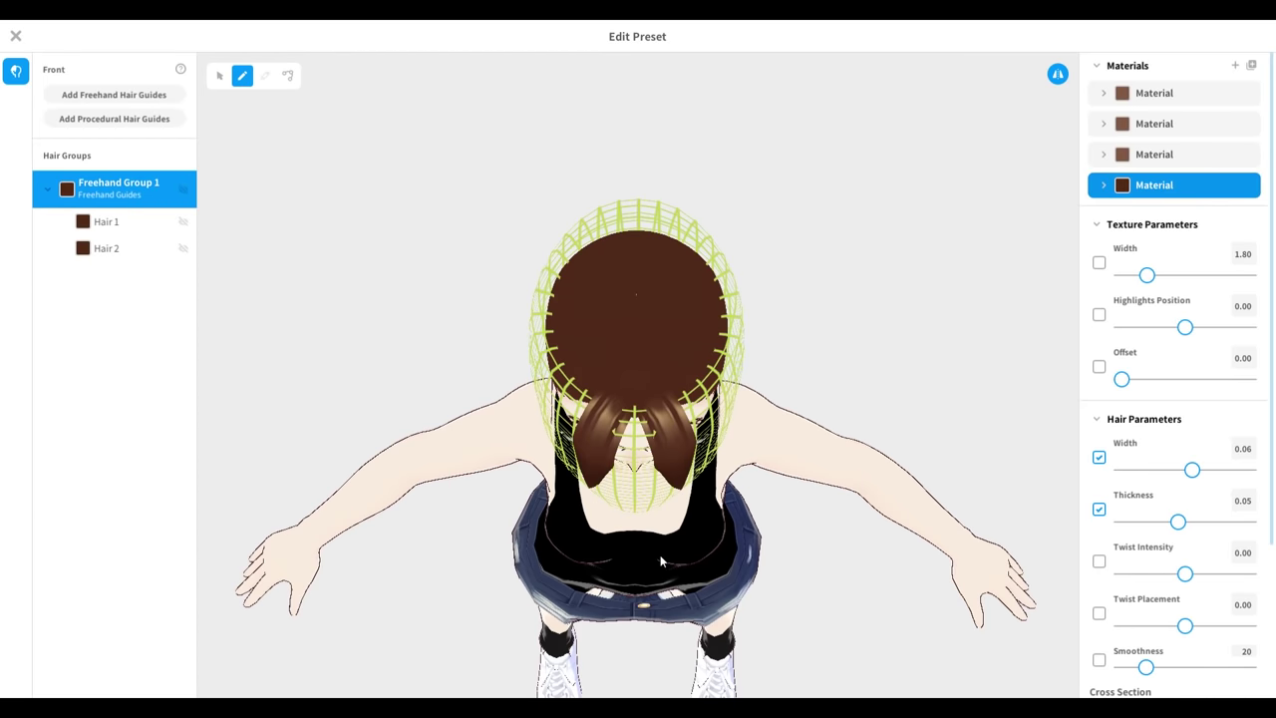
right_drag(282, 97, 290, 228)
click(288, 77)
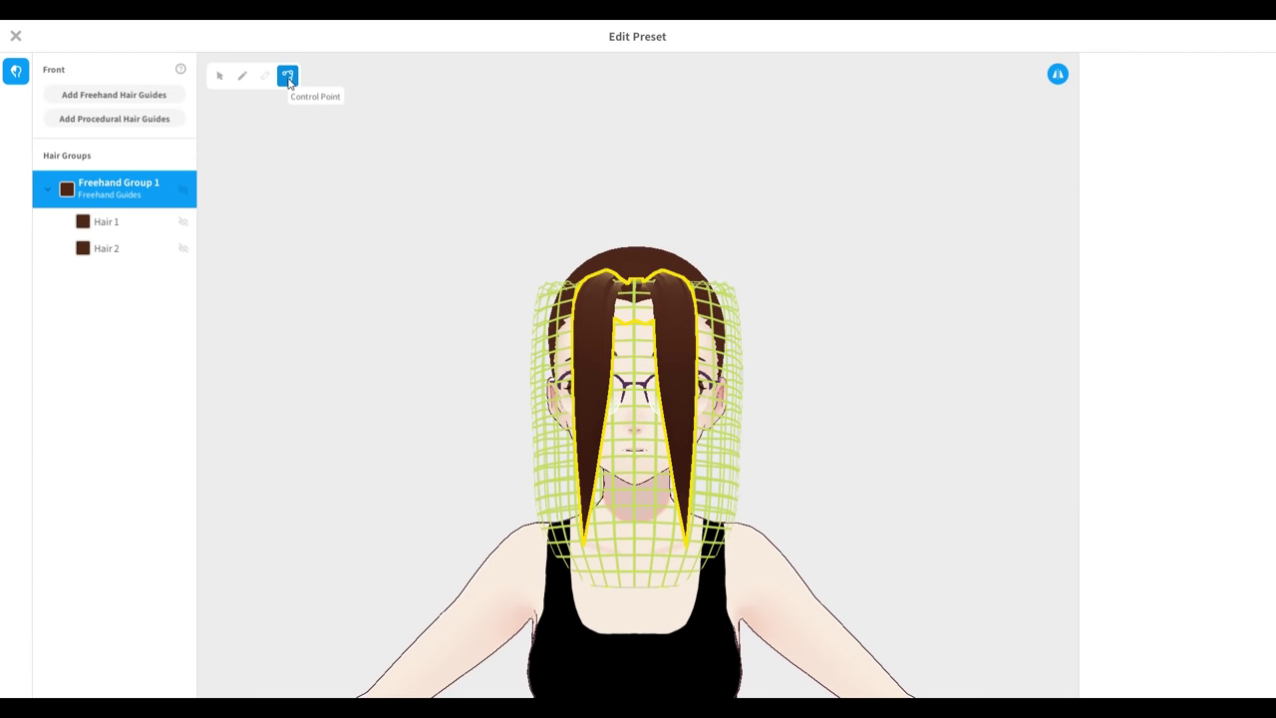
click(110, 221)
mouse_move(673, 297)
mouse_down()
mouse_move(698, 301)
mouse_move(685, 298)
mouse_up()
drag(676, 343, 713, 351)
drag(677, 381, 726, 394)
drag(680, 415, 722, 395)
drag(717, 439, 723, 438)
drag(710, 500, 704, 556)
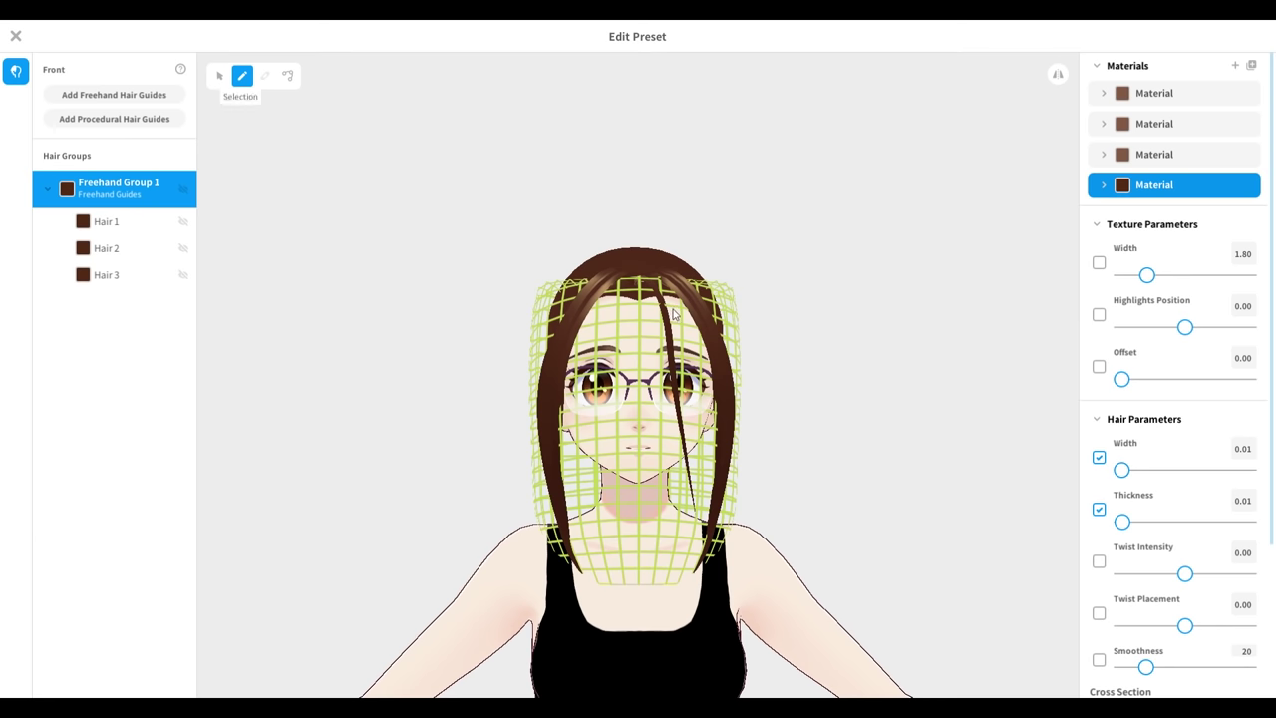
Bend the thin front strand Hair 3 outward by its control points so it runs along the side of the face
click(288, 76)
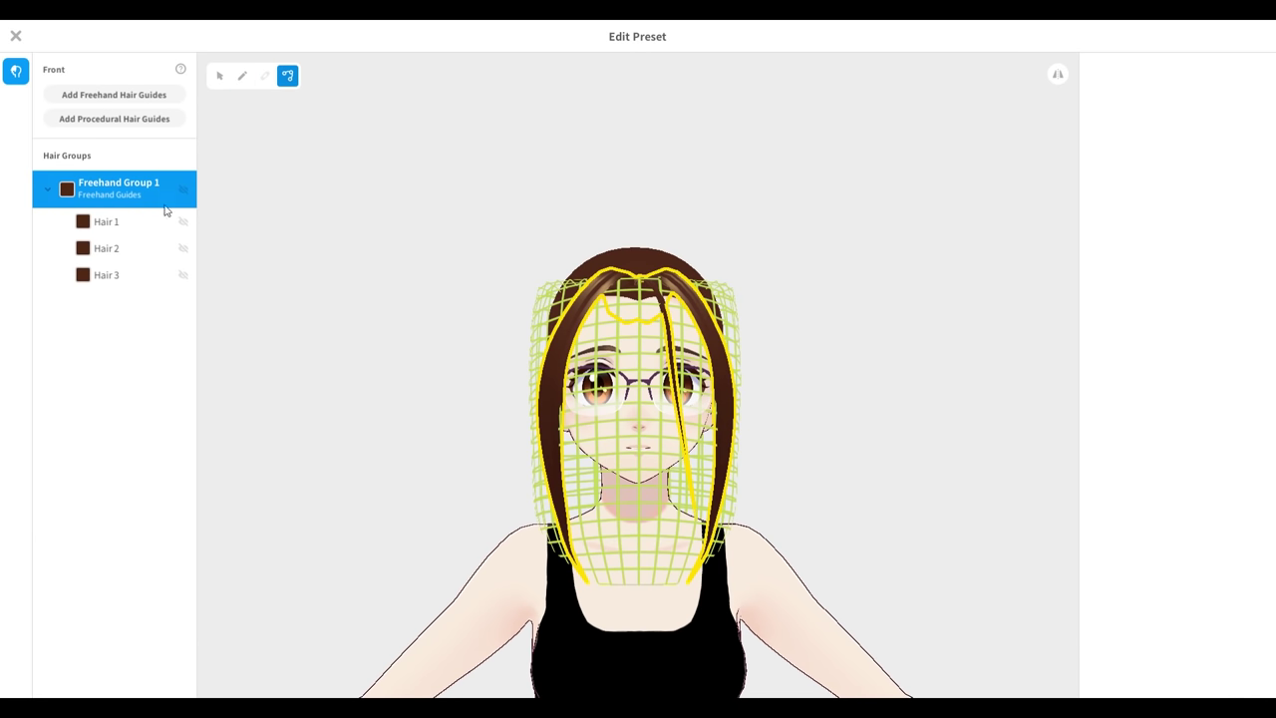
click(191, 222)
click(120, 275)
mouse_move(669, 301)
mouse_down()
mouse_move(714, 403)
mouse_move(711, 441)
mouse_up()
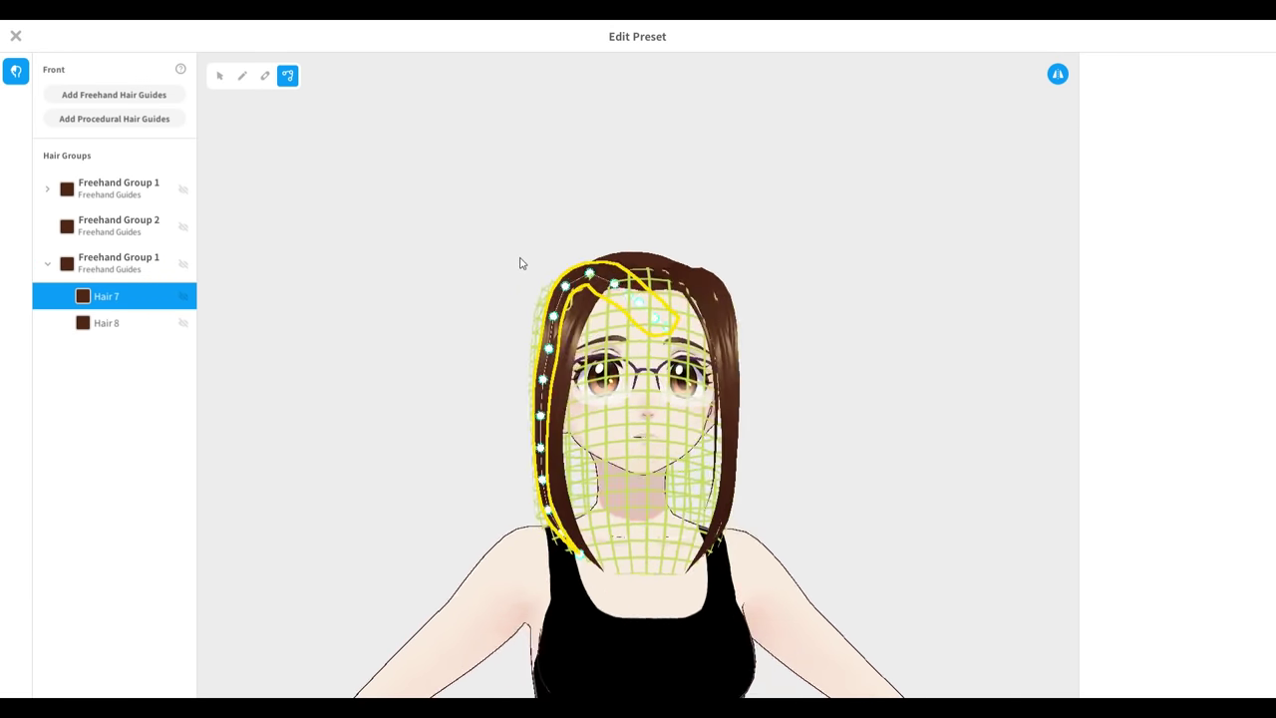
Reposition Hair 7's mirrored control points near its root and along its length so it falls along the side of the head
right_drag(520, 263, 615, 279)
mouse_move(616, 280)
mouse_down()
mouse_move(631, 282)
mouse_move(607, 303)
mouse_up()
right_drag(607, 304, 656, 347)
mouse_move(653, 374)
mouse_down()
mouse_move(625, 392)
mouse_move(641, 382)
mouse_up()
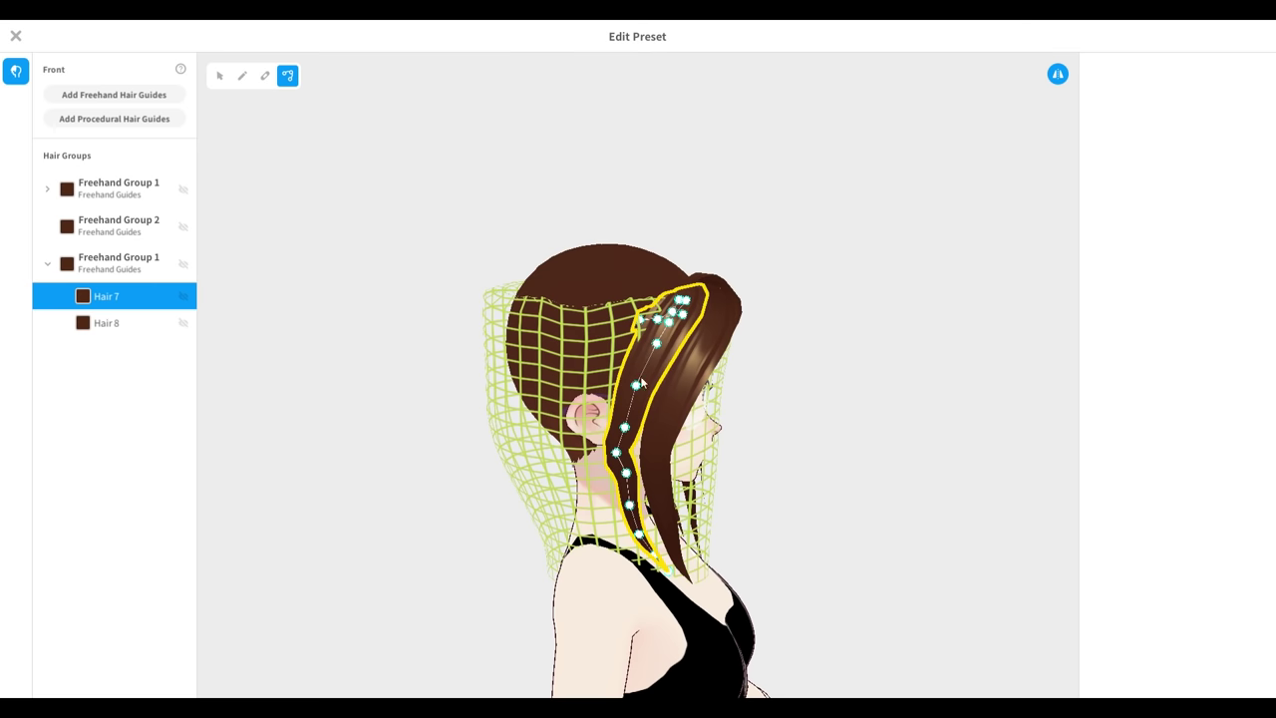
drag(620, 457, 644, 543)
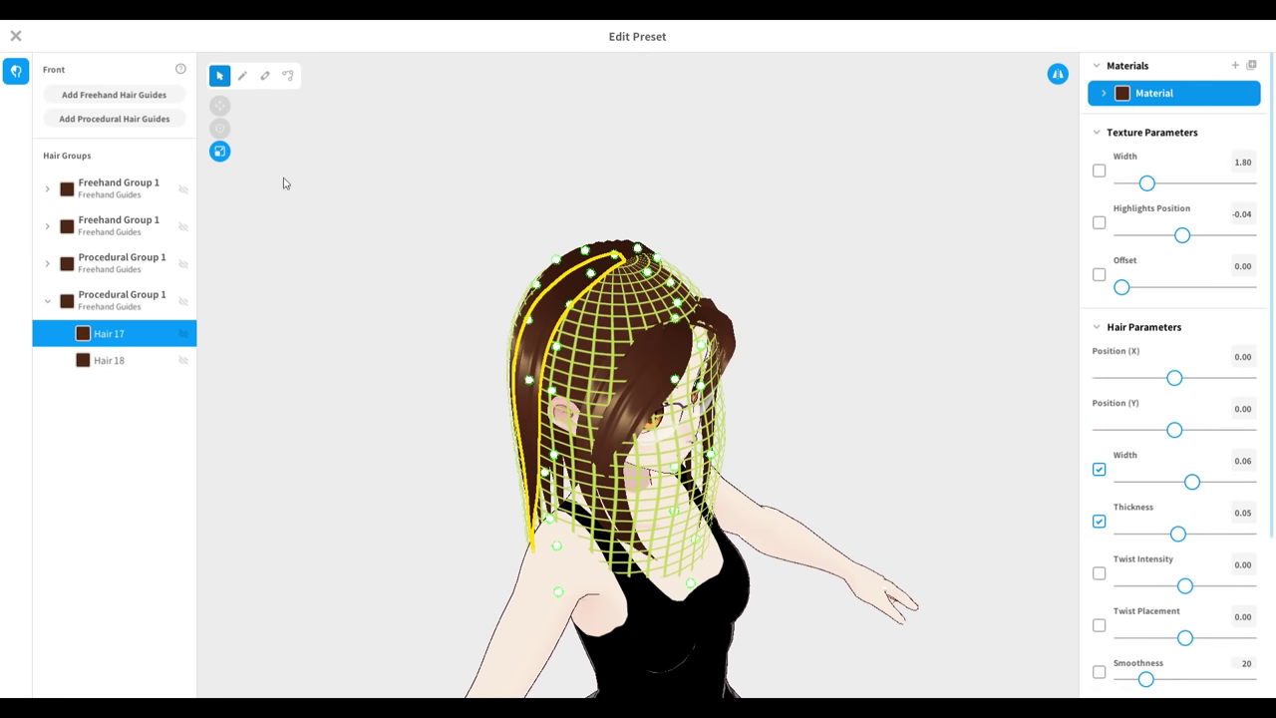
Draw a mirrored pair of side strands behind the bangs at Width 0.05 and Thickness 0.04, undoing the first two attempts
click(242, 76)
mouse_move(677, 317)
mouse_down()
mouse_move(575, 427)
mouse_move(557, 508)
mouse_move(566, 533)
mouse_up()
key(ctrl+z)
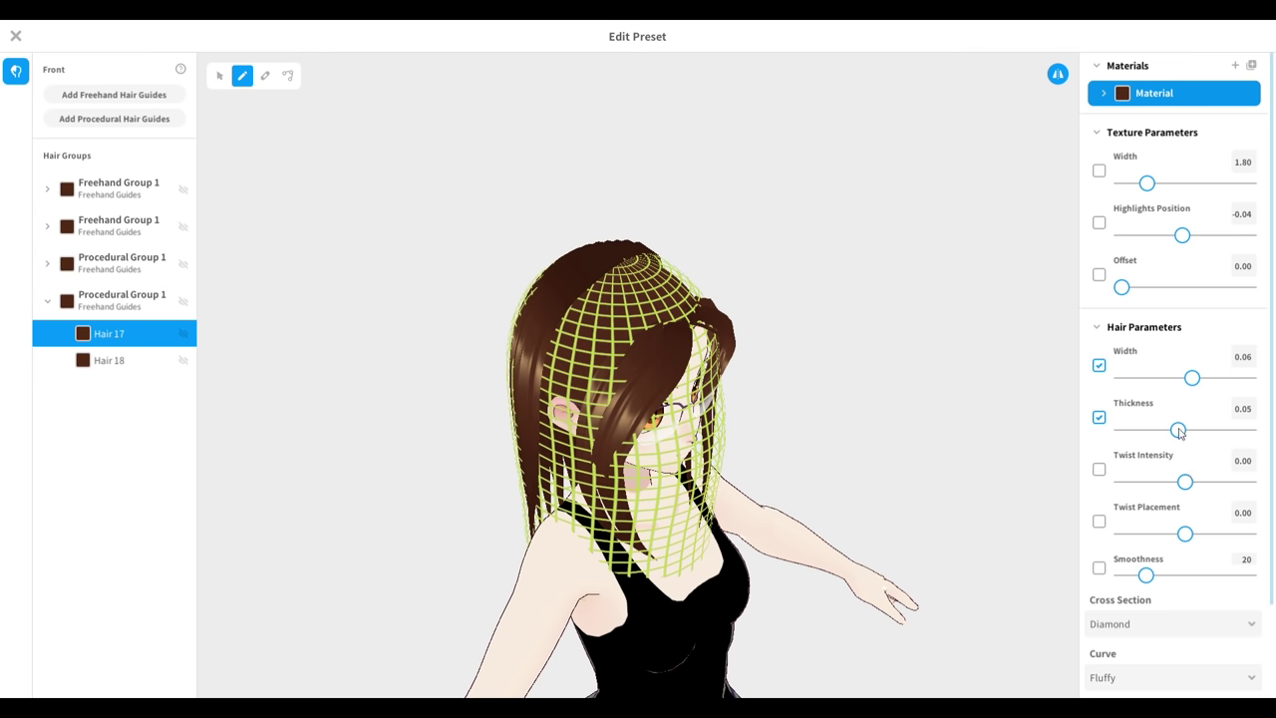
mouse_move(683, 324)
mouse_down()
mouse_move(603, 409)
mouse_move(586, 513)
mouse_move(617, 570)
mouse_up()
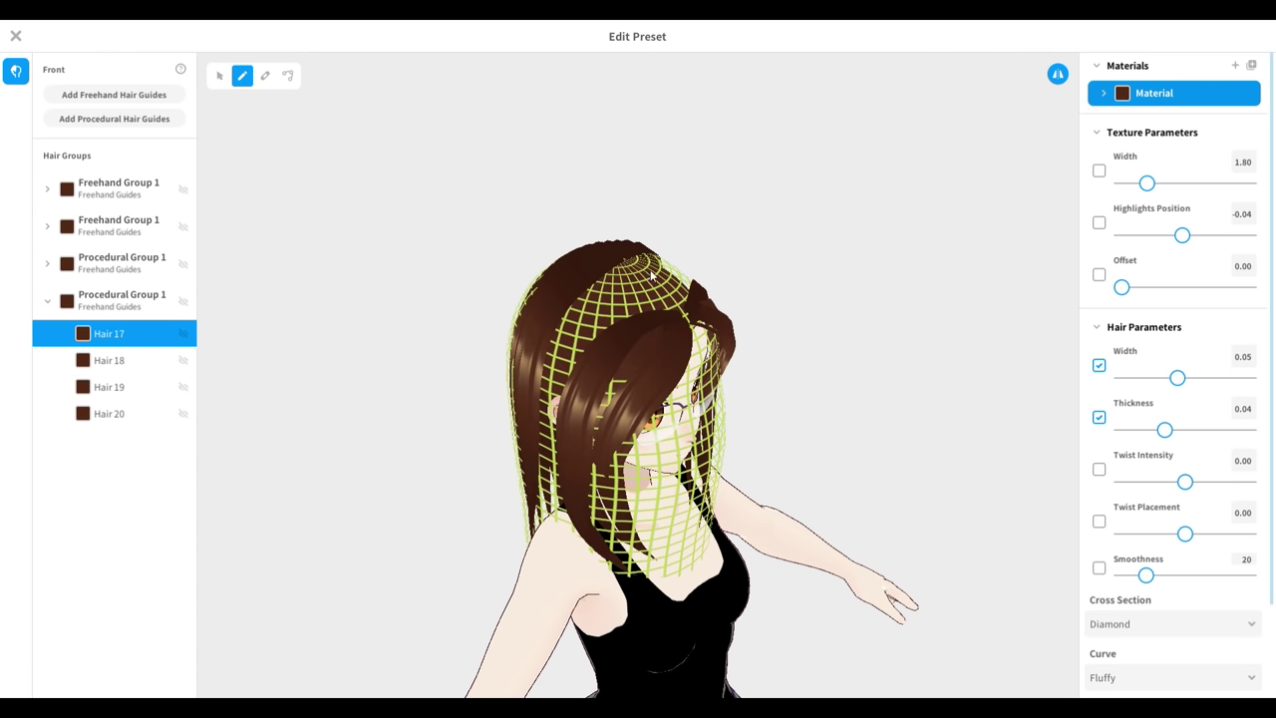
key(ctrl+z)
mouse_move(693, 300)
mouse_down()
mouse_move(614, 359)
mouse_move(554, 498)
mouse_move(572, 579)
mouse_up()
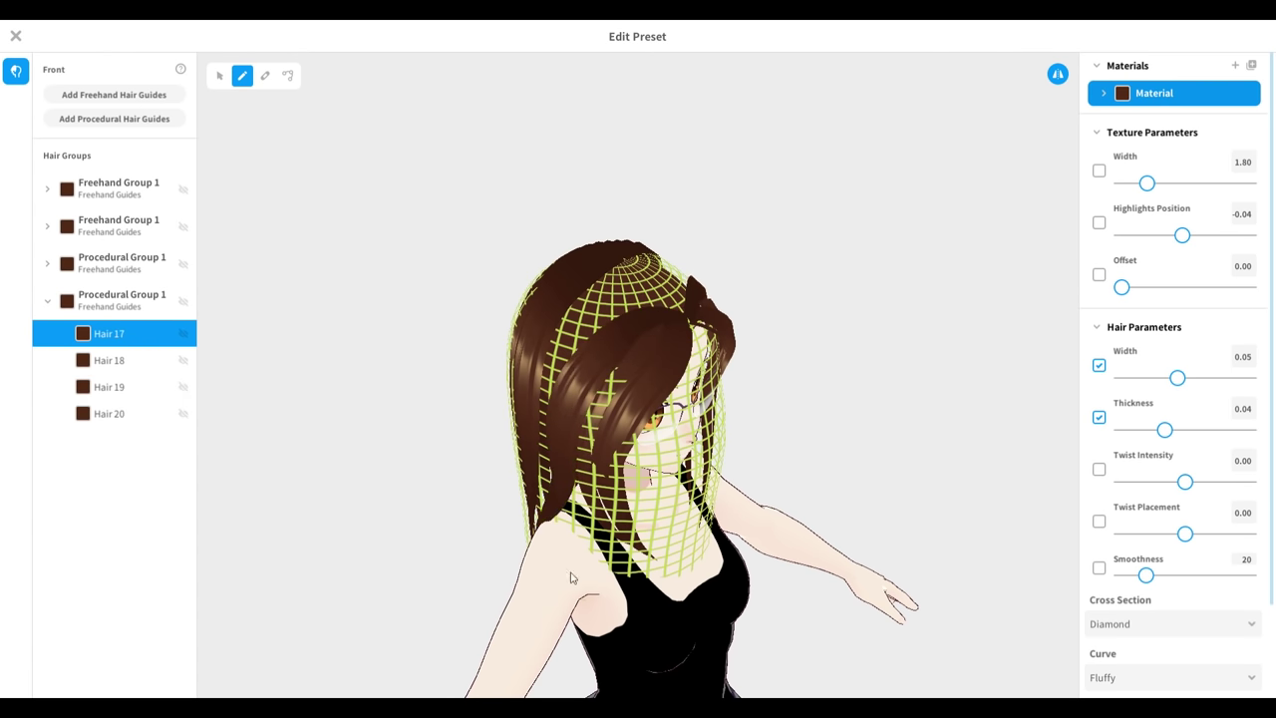
Inspect the side strands of the last Procedural Group 1 one by one with their control points shown
click(122, 302)
right_drag(199, 432, 305, 472)
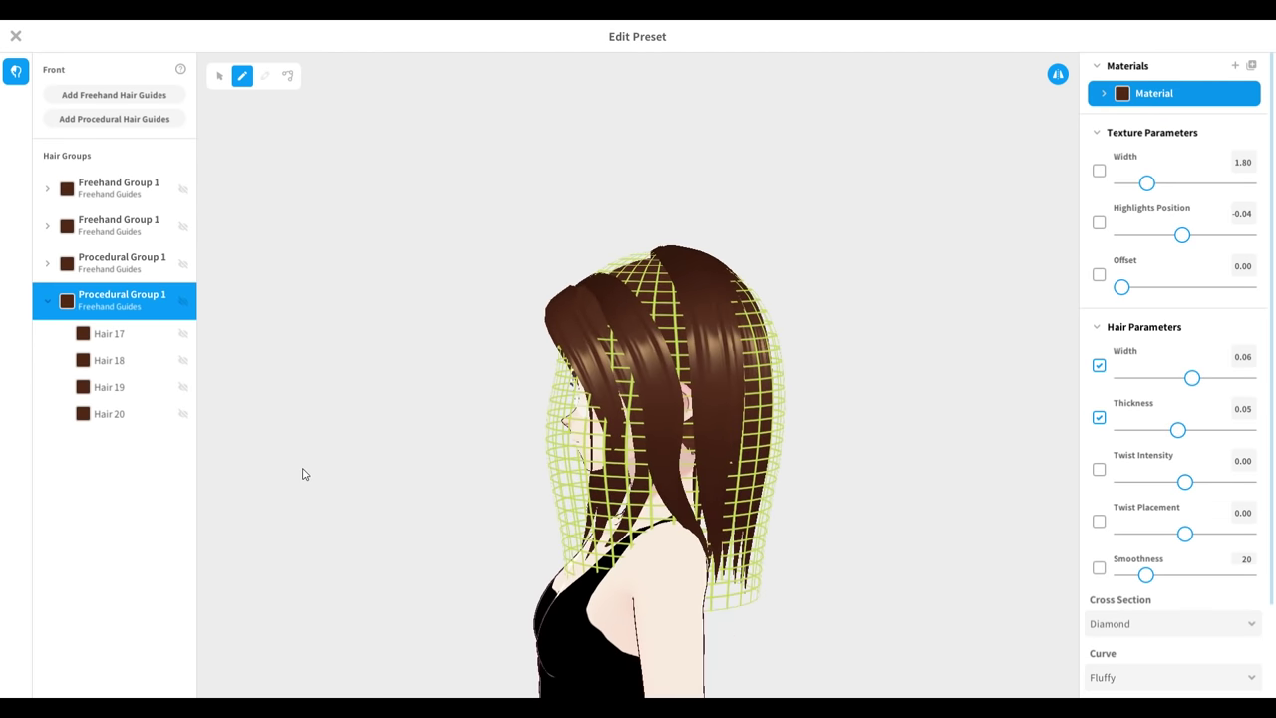
click(287, 76)
click(114, 334)
click(133, 365)
click(133, 384)
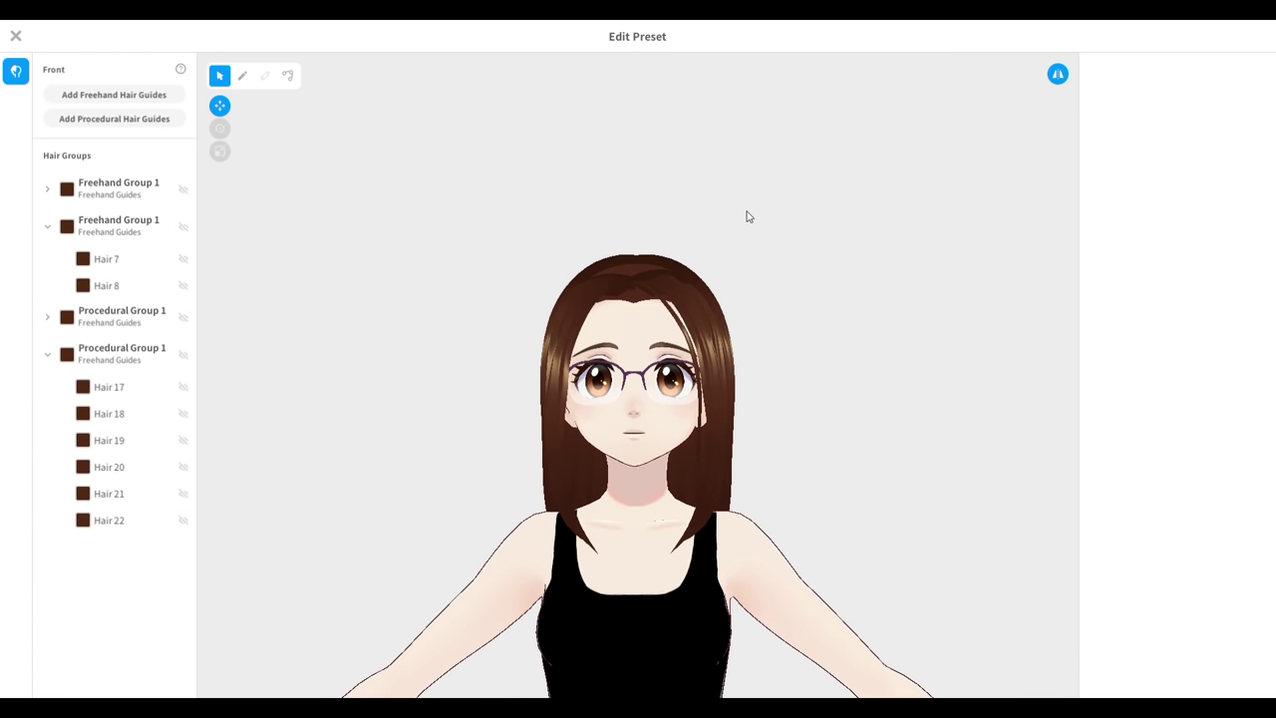
Add a new freehand hair guide group and draw mirrored strands from the parting down over the gaps at the sides
right_drag(749, 216, 798, 239)
click(47, 354)
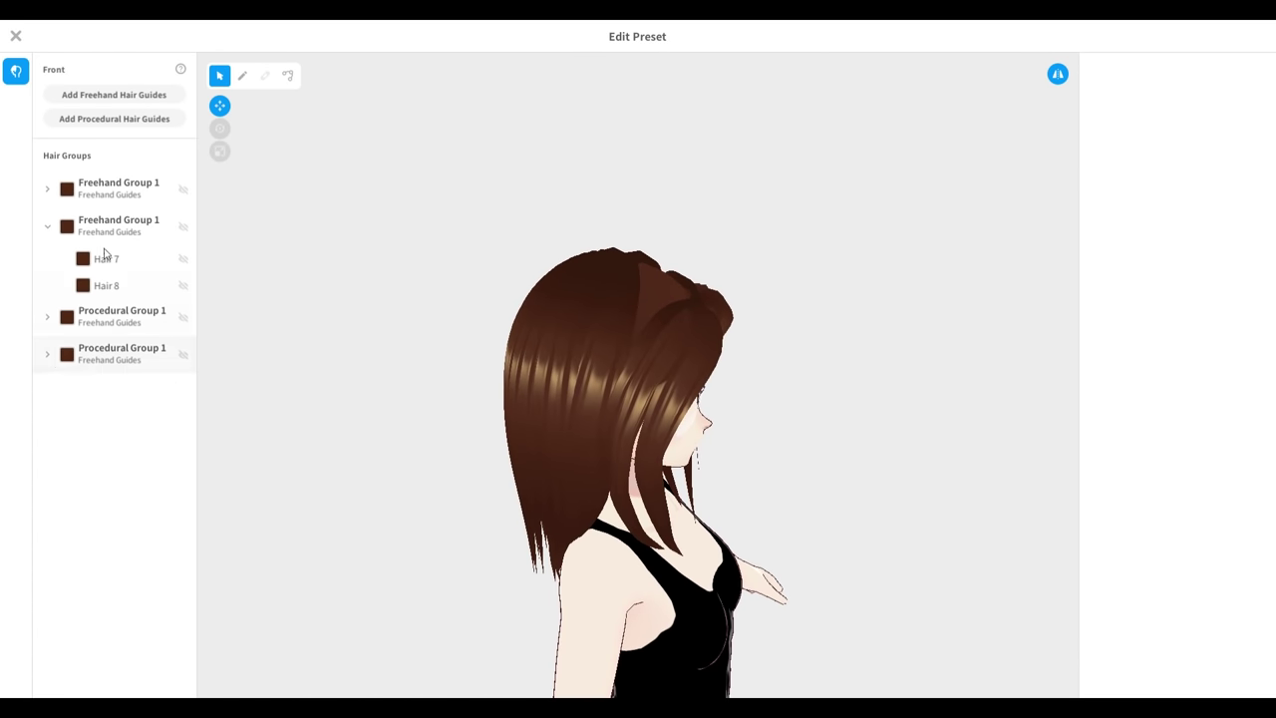
click(132, 96)
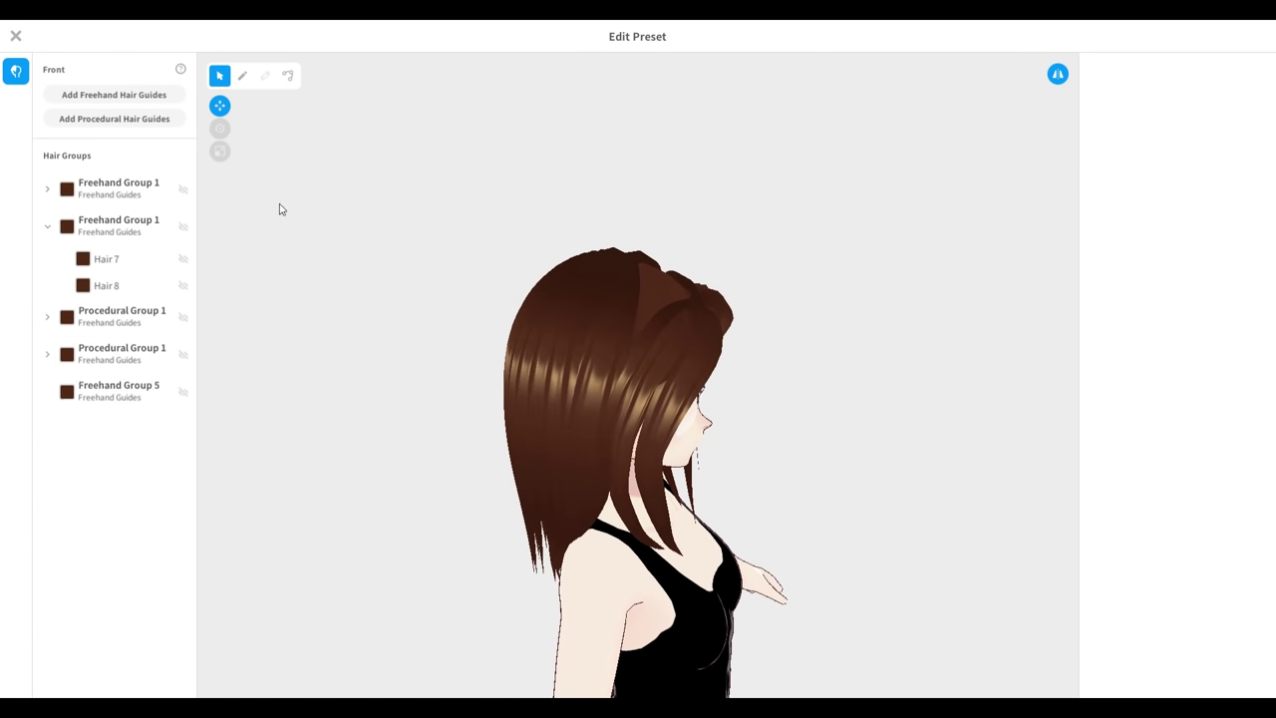
click(105, 392)
click(242, 78)
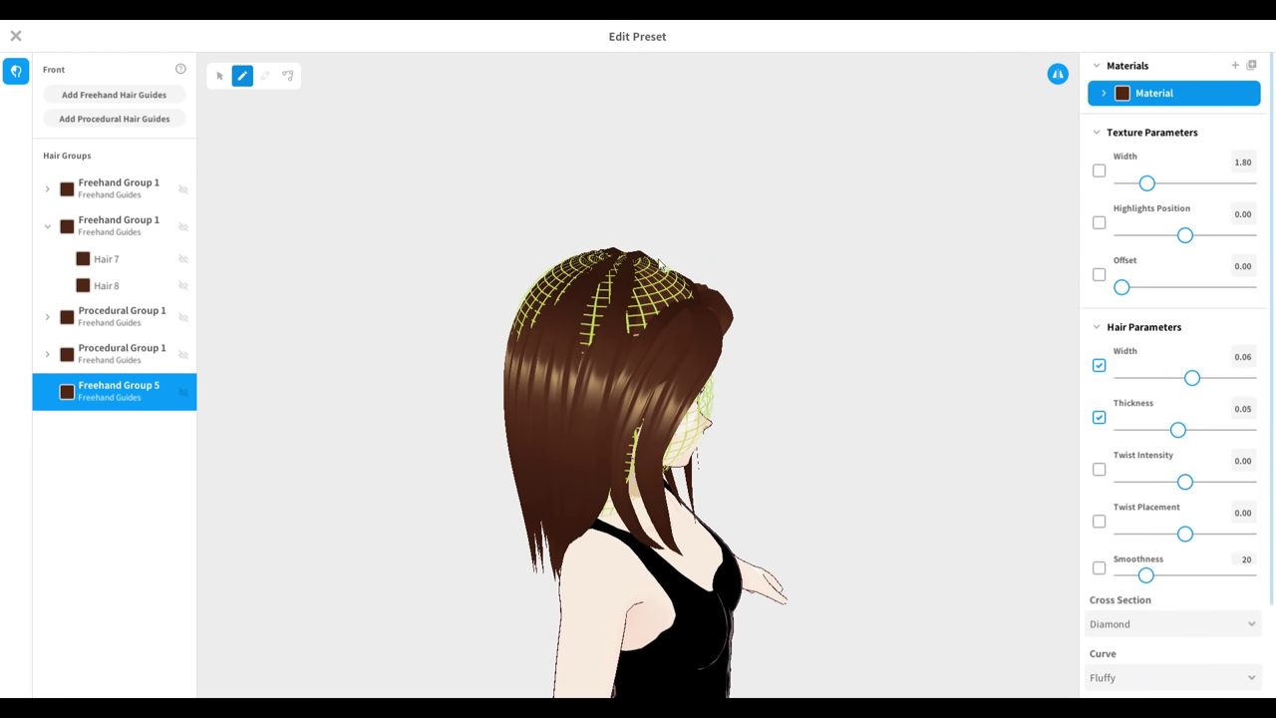
drag(641, 267, 602, 424)
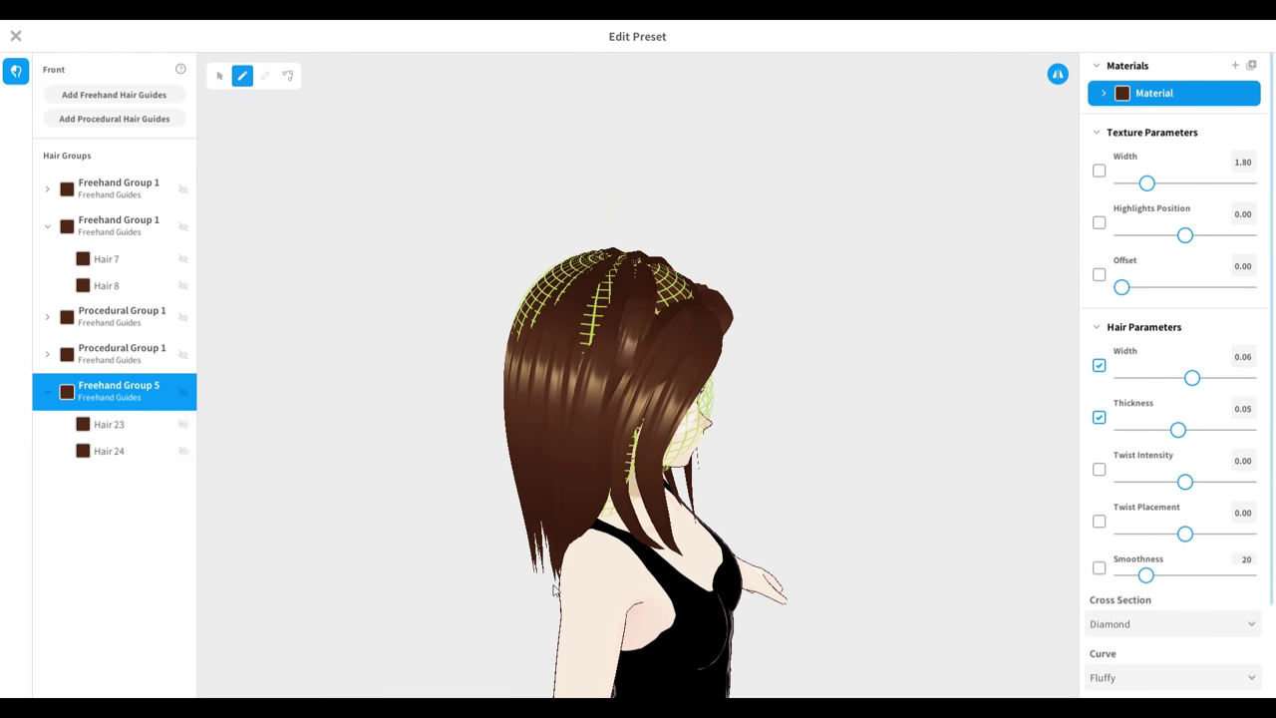
drag(660, 279, 615, 435)
drag(674, 284, 603, 465)
click(500, 166)
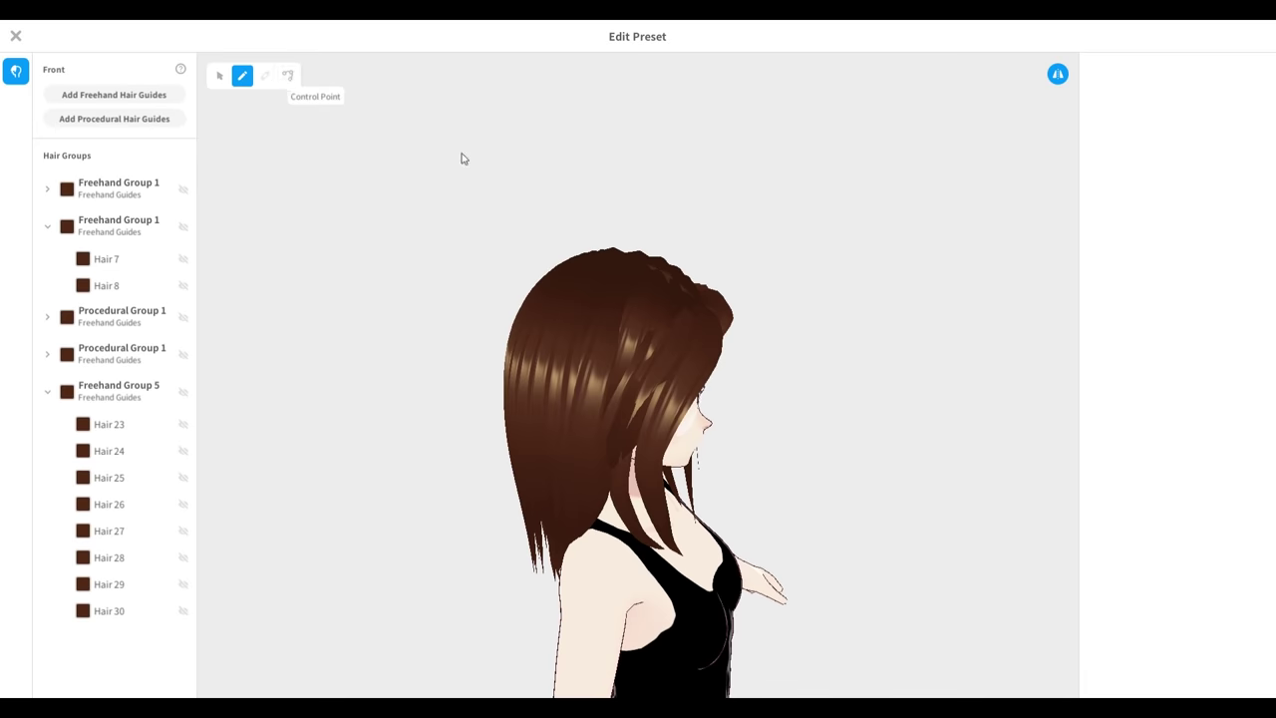
Adjust the root control points of Freehand Group 5's strands so they meet along the centre parting
click(630, 321)
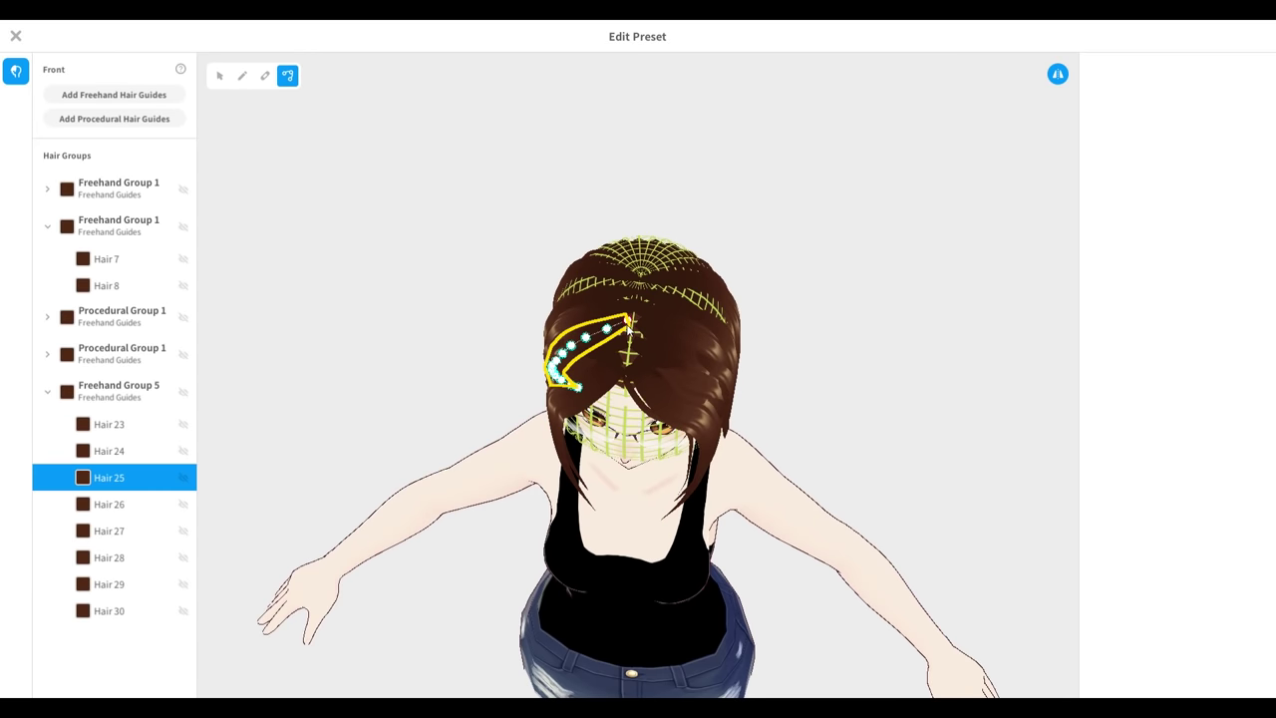
click(628, 339)
click(626, 359)
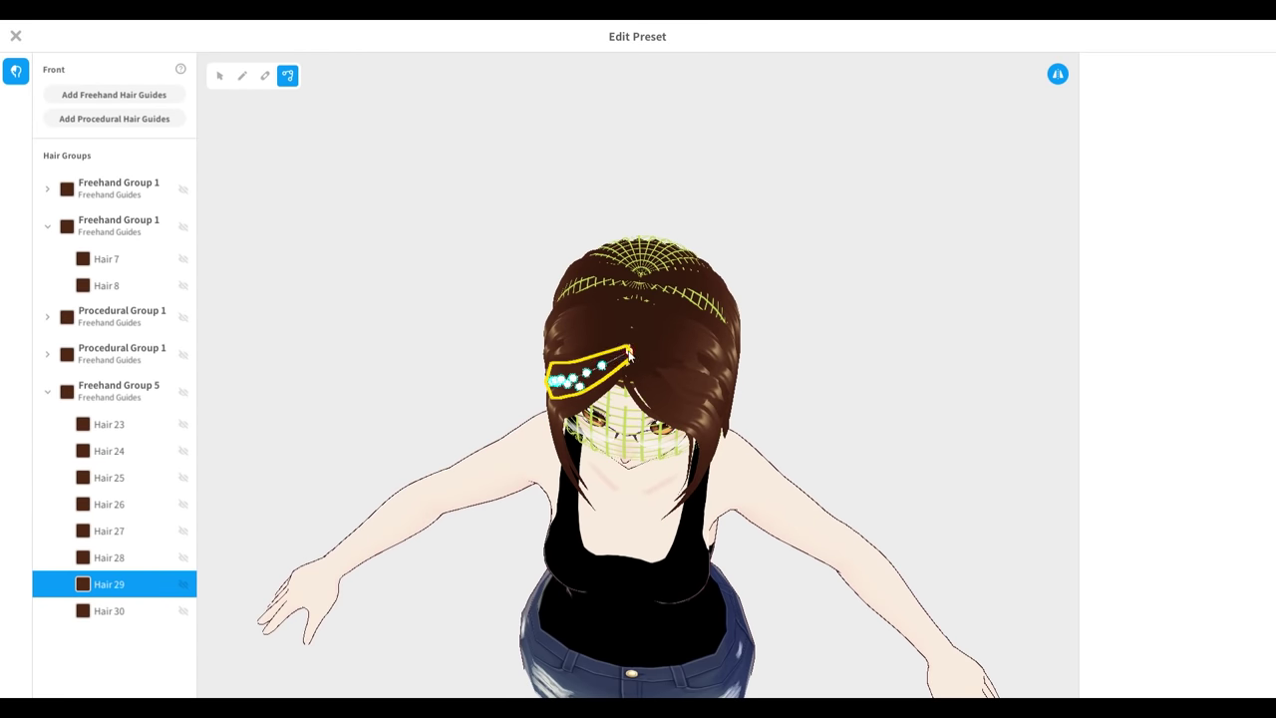
click(789, 363)
mouse_move(788, 363)
right_down()
mouse_move(793, 320)
mouse_move(838, 325)
right_up()
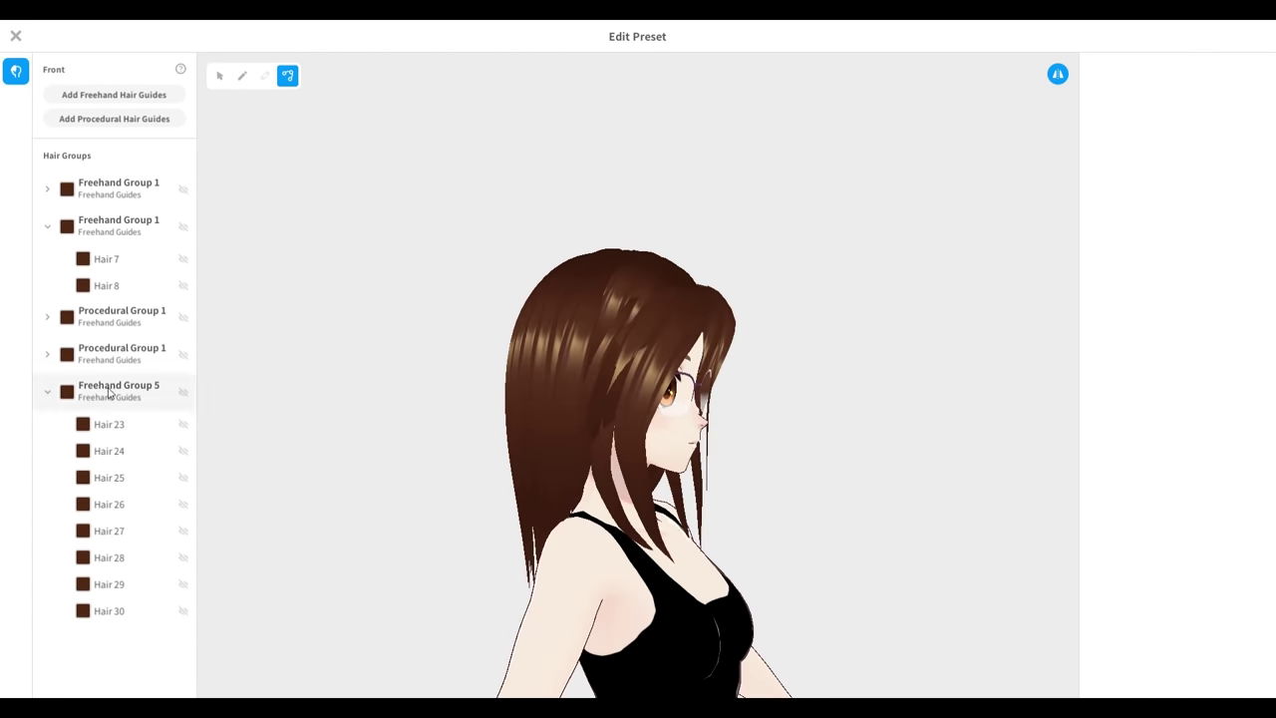
click(110, 392)
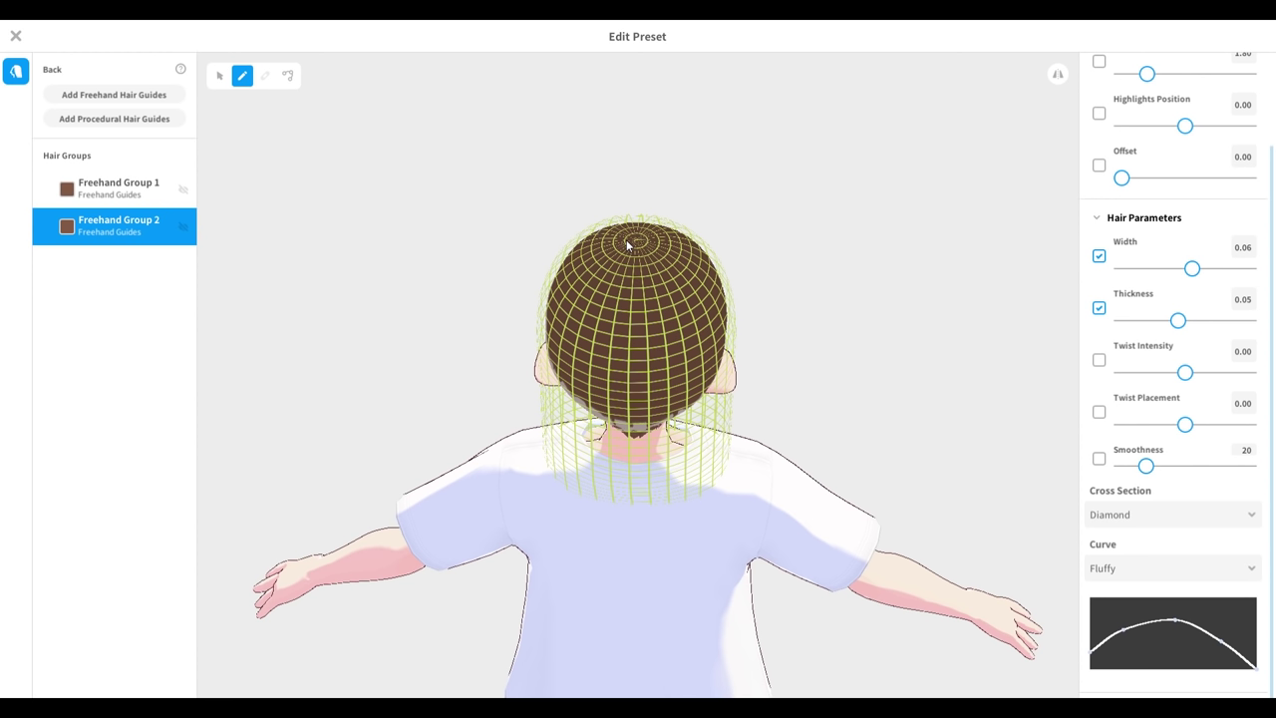
Draw two freehand strands in Freehand Group 2 from the crown down the back of the head past the nape
mouse_move(626, 239)
mouse_down()
mouse_move(598, 273)
mouse_move(568, 373)
mouse_move(565, 486)
mouse_up()
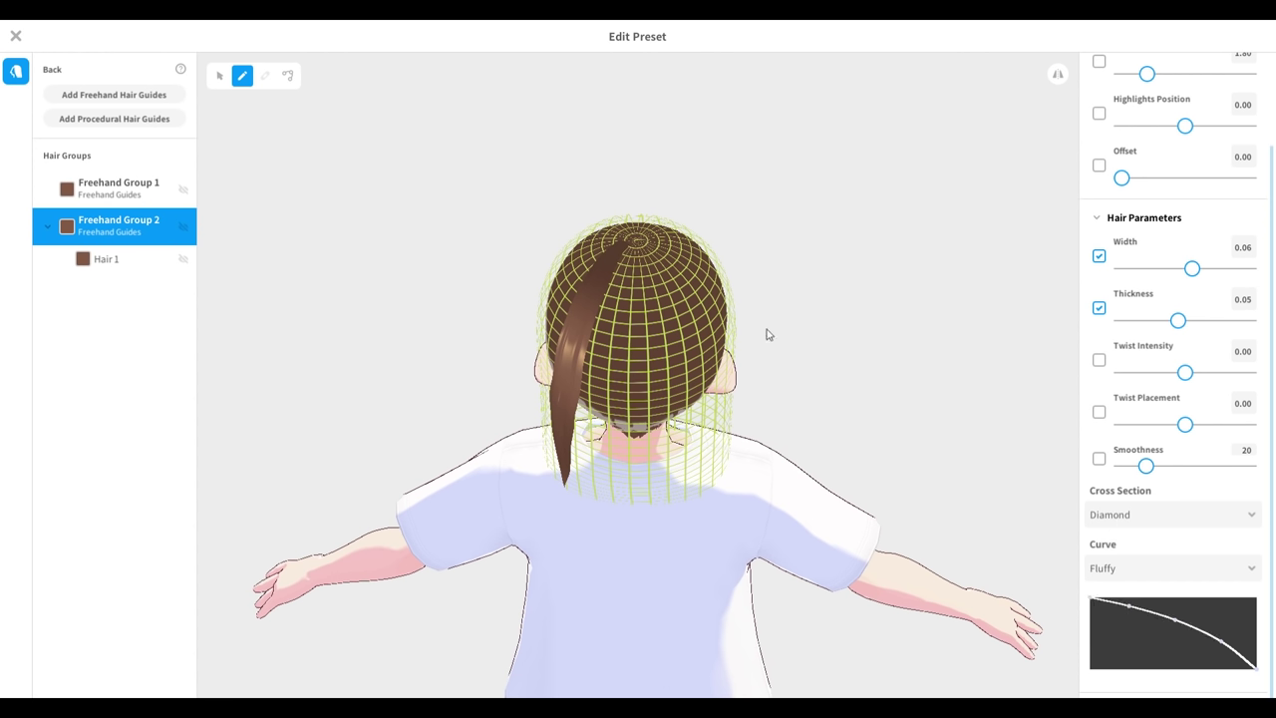
mouse_move(645, 253)
mouse_down()
mouse_move(684, 341)
mouse_move(701, 496)
mouse_up()
right_drag(684, 503, 672, 463)
scroll(650, 390, up, 5)
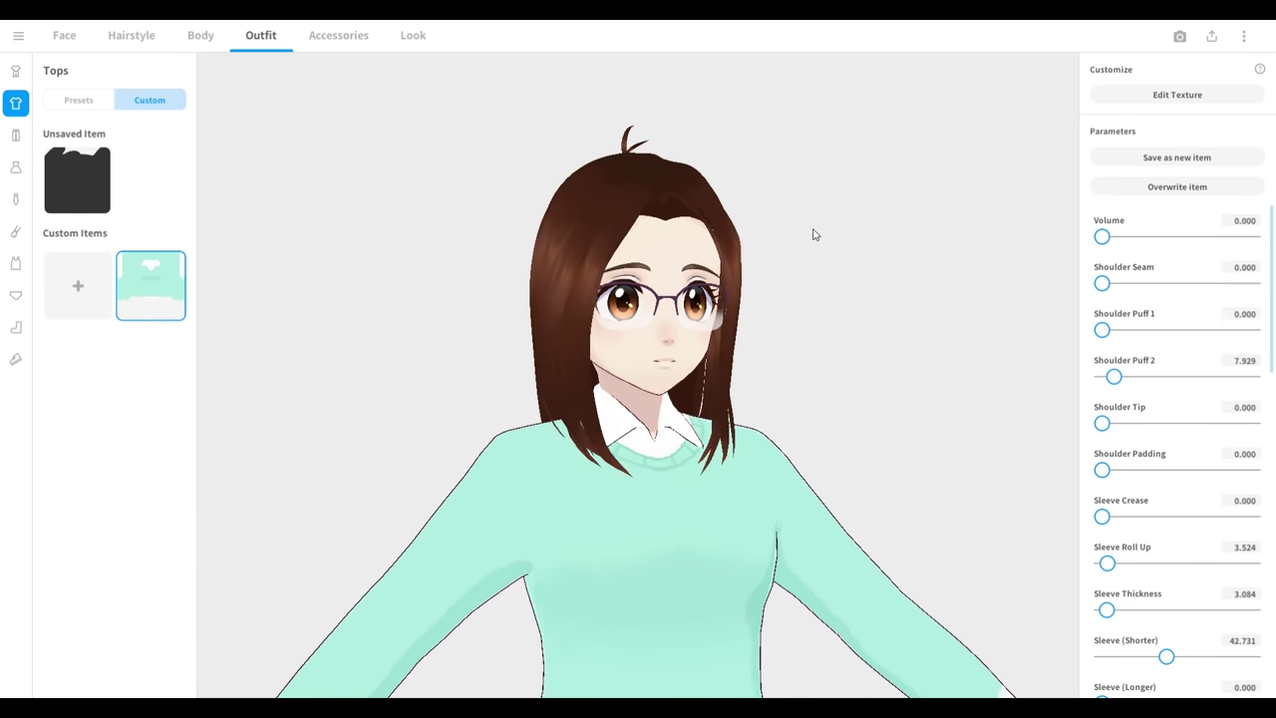
right_drag(821, 230, 1025, 235)
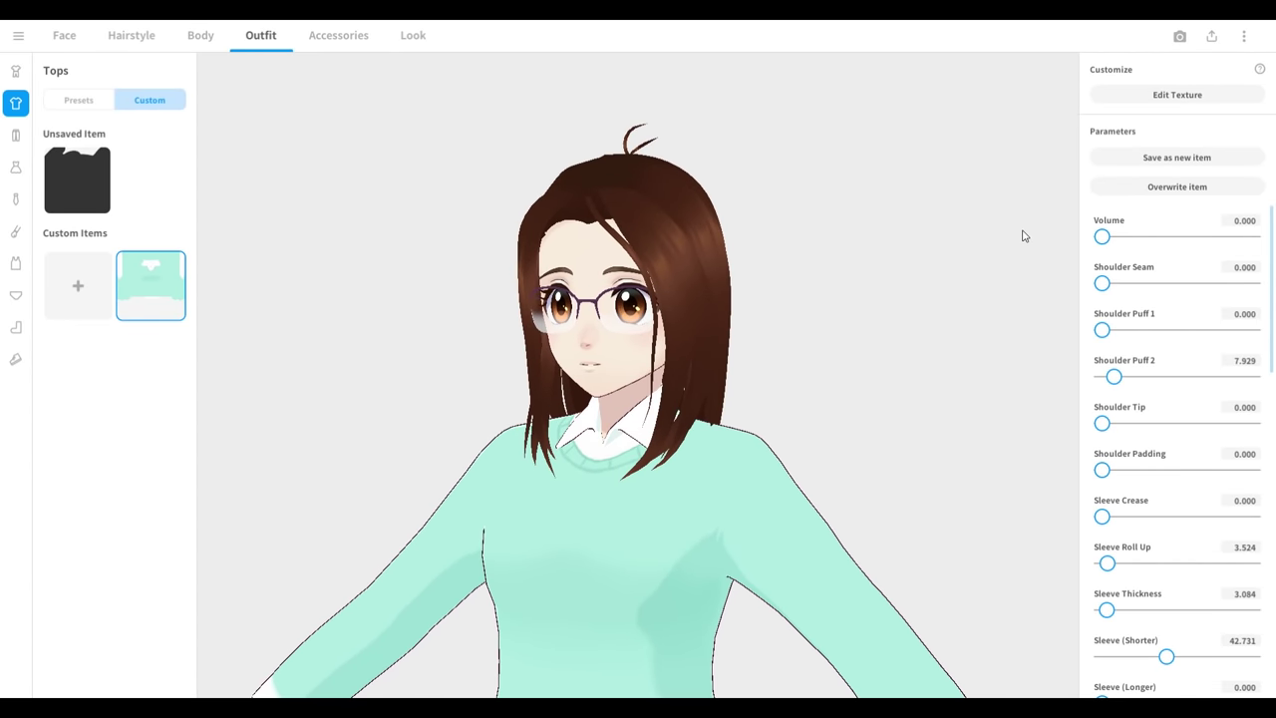
right_drag(1023, 236, 1040, 237)
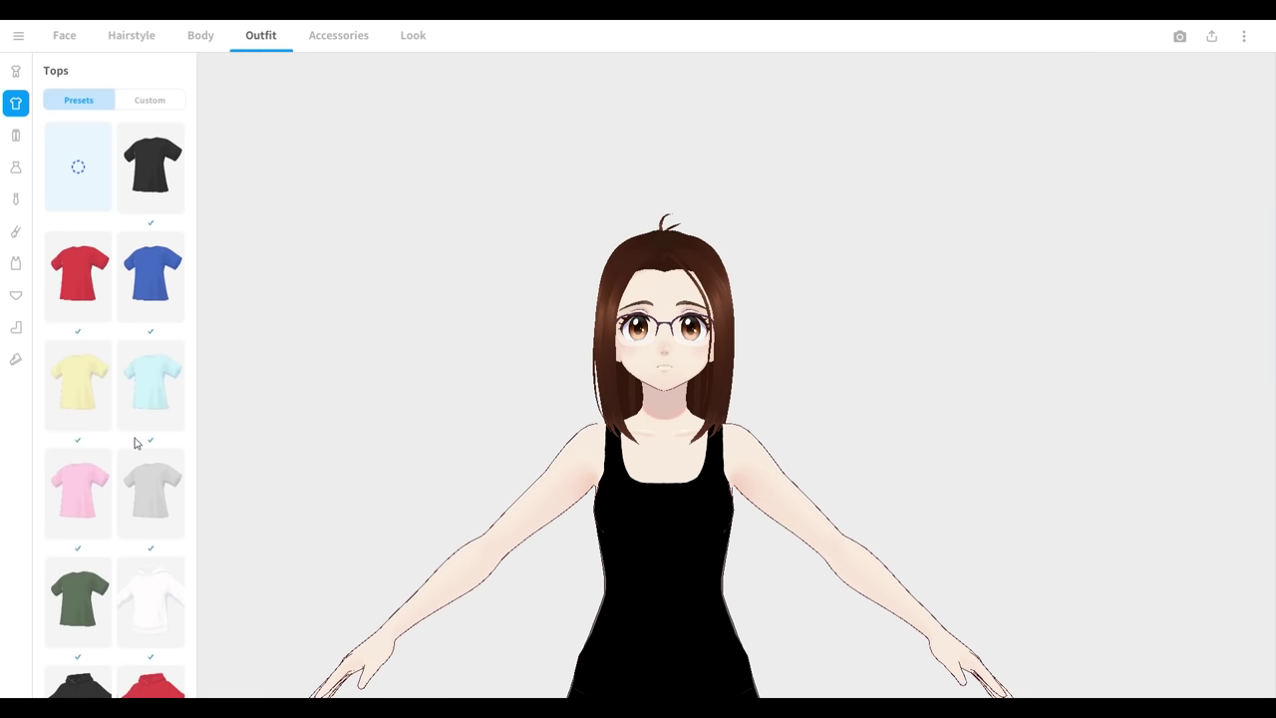
Put on the preset white off-shoulder long-sleeved top with the dark high neck
scroll(136, 443, down, 9)
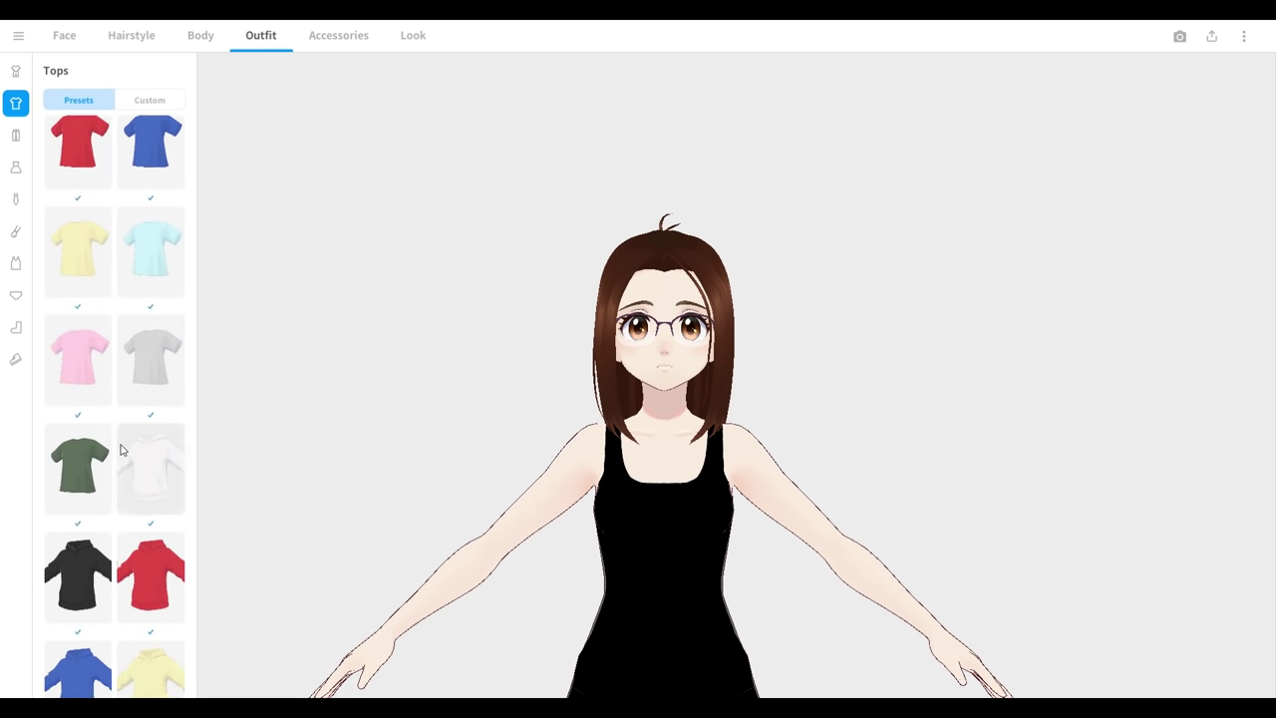
scroll(121, 456, down, 2)
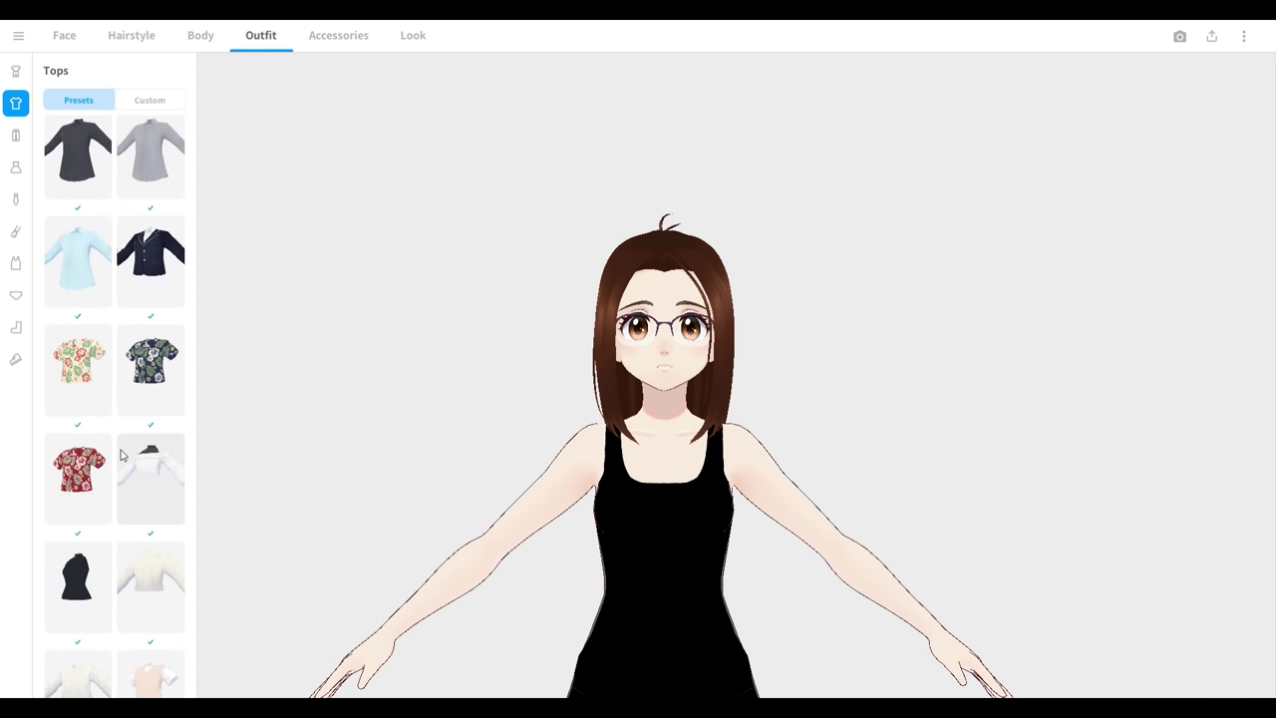
click(151, 478)
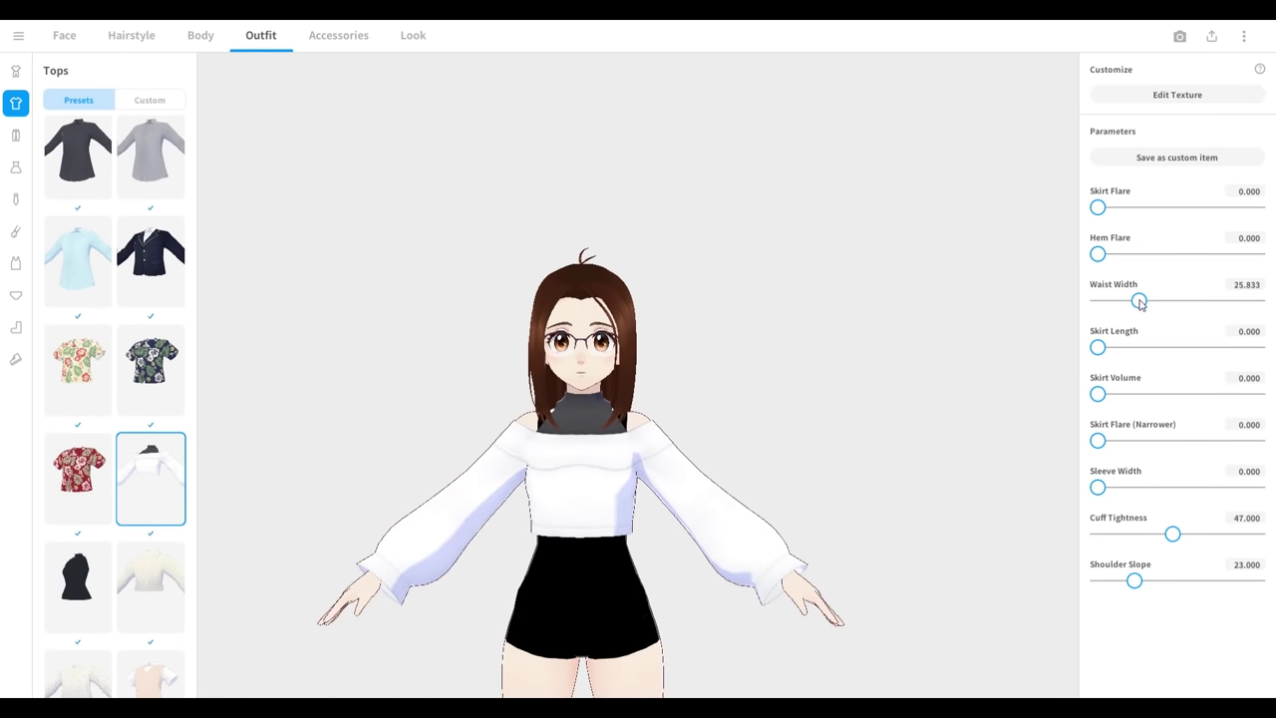
Set the top's Cuff Tightness to 0, Sleeve Width to 100 and Shoulder Slope to 25.917
drag(1139, 300, 1094, 300)
drag(1172, 533, 1094, 533)
drag(1134, 580, 1137, 584)
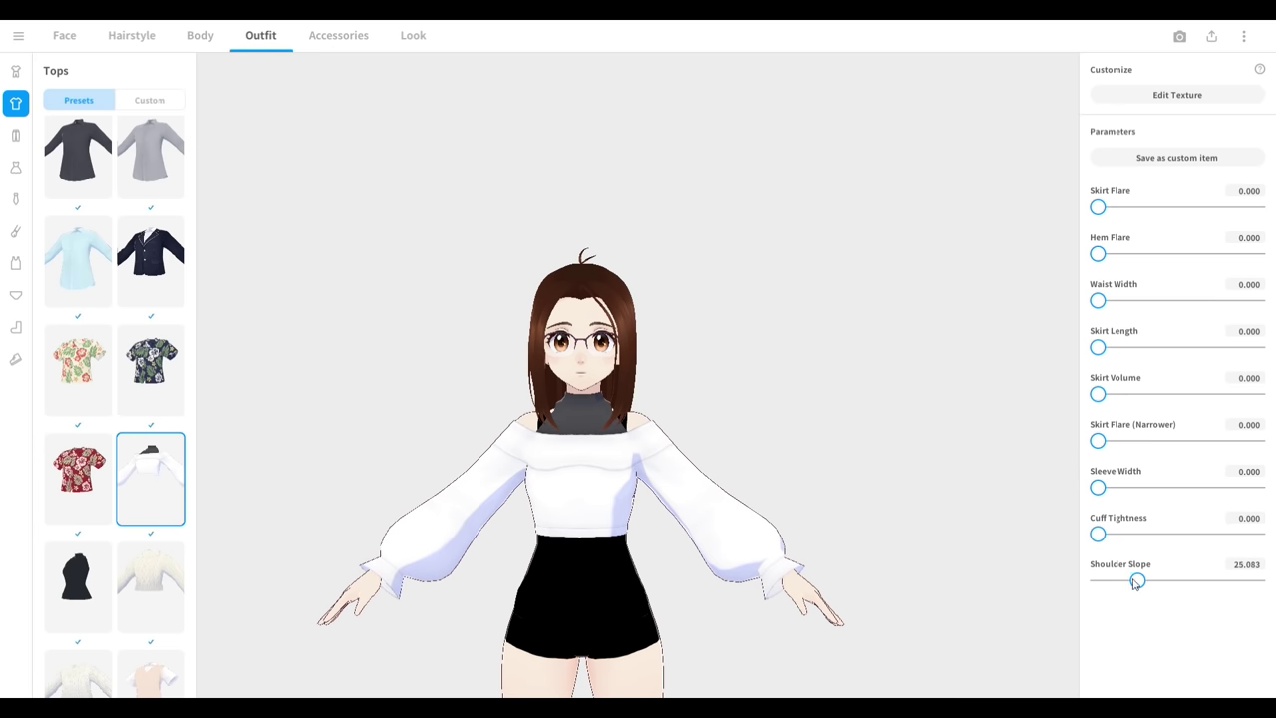
drag(1099, 544, 1094, 538)
drag(1098, 486, 1274, 498)
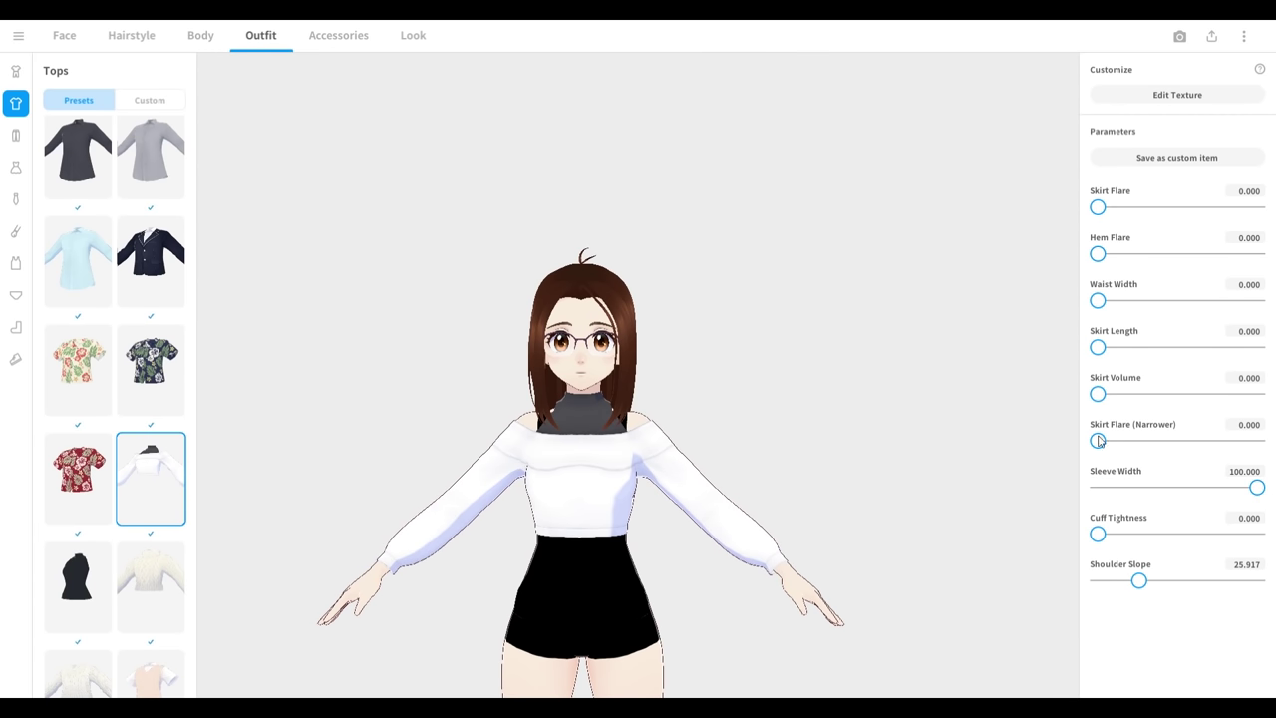
drag(1149, 400, 1095, 395)
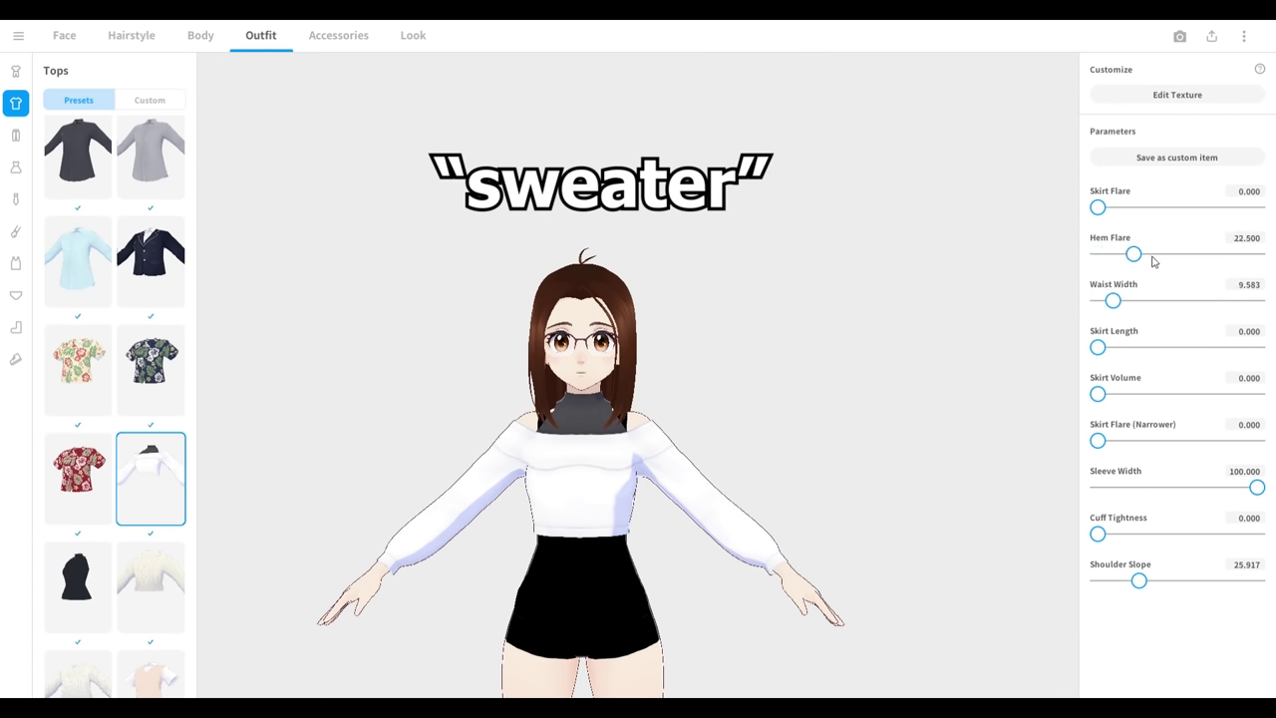
Open the top's texture for editing and set its shader base colour to mint #C1F1E9
click(1154, 207)
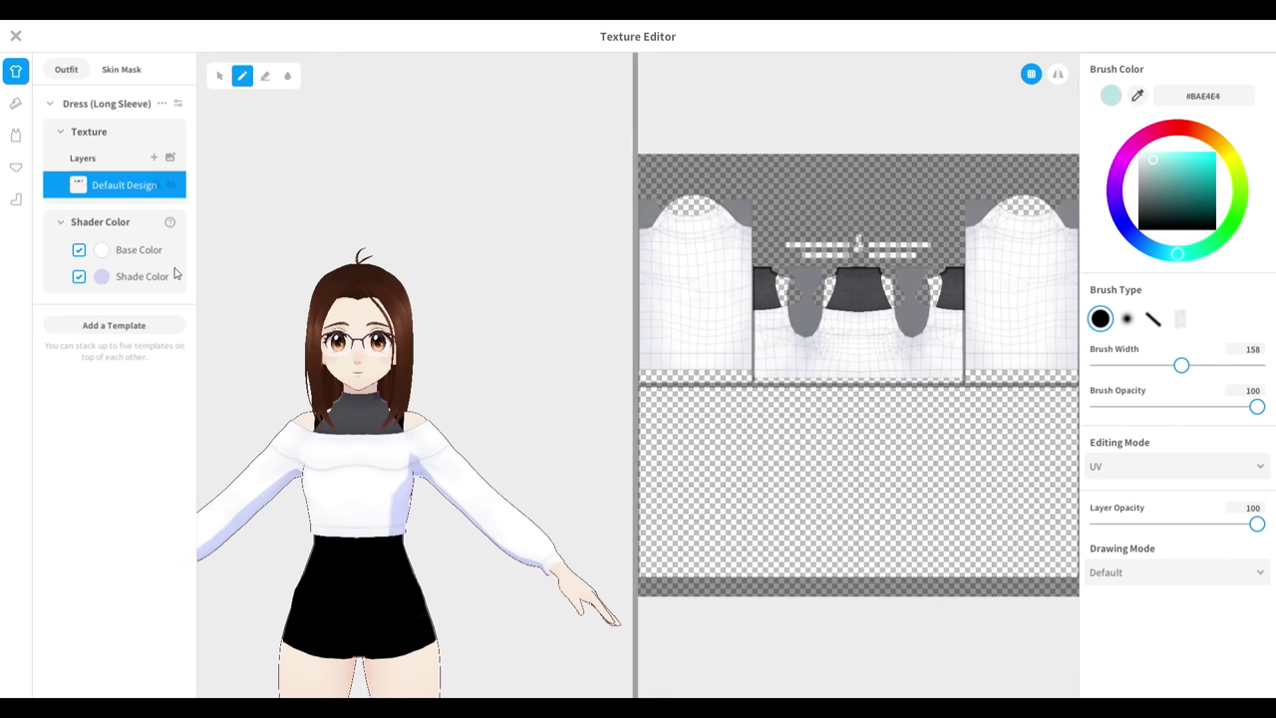
click(101, 250)
click(181, 322)
drag(197, 422, 215, 422)
click(180, 325)
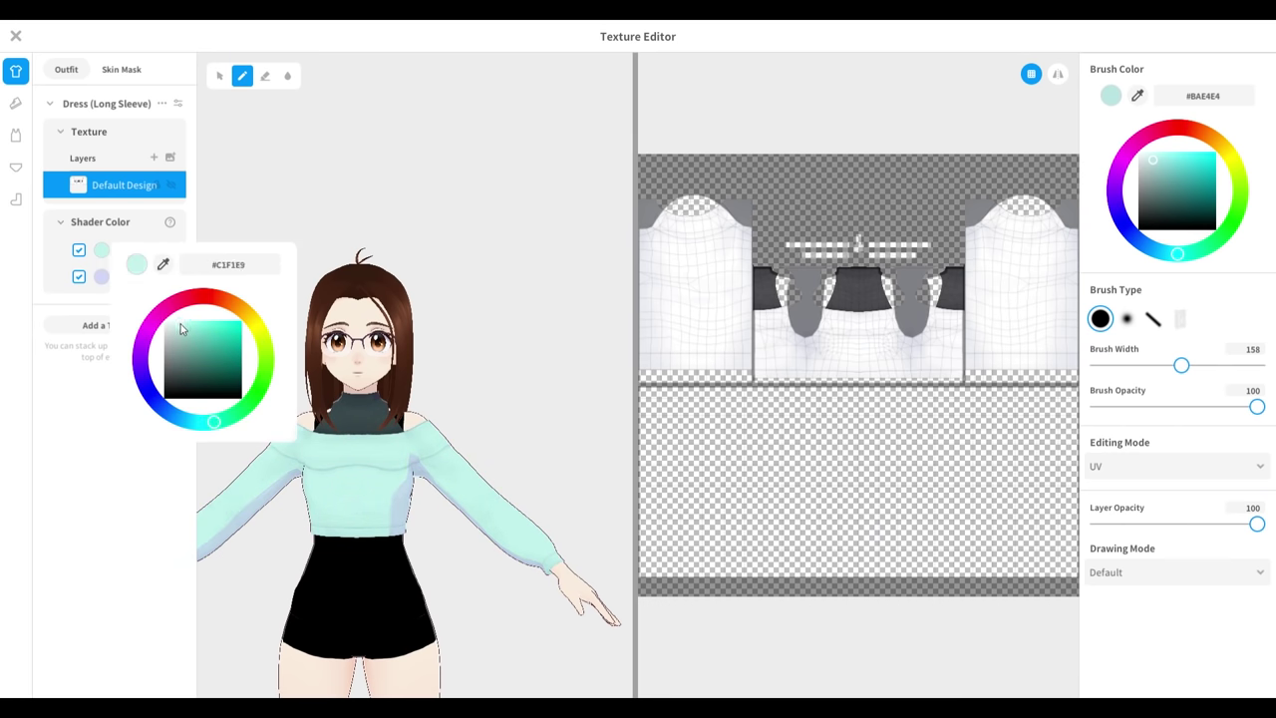
click(117, 508)
Paint the dark neck area and the transparent sleeve tops white #FFFFFF with mirrored strokes, undoing the last stroke
drag(836, 284, 892, 300)
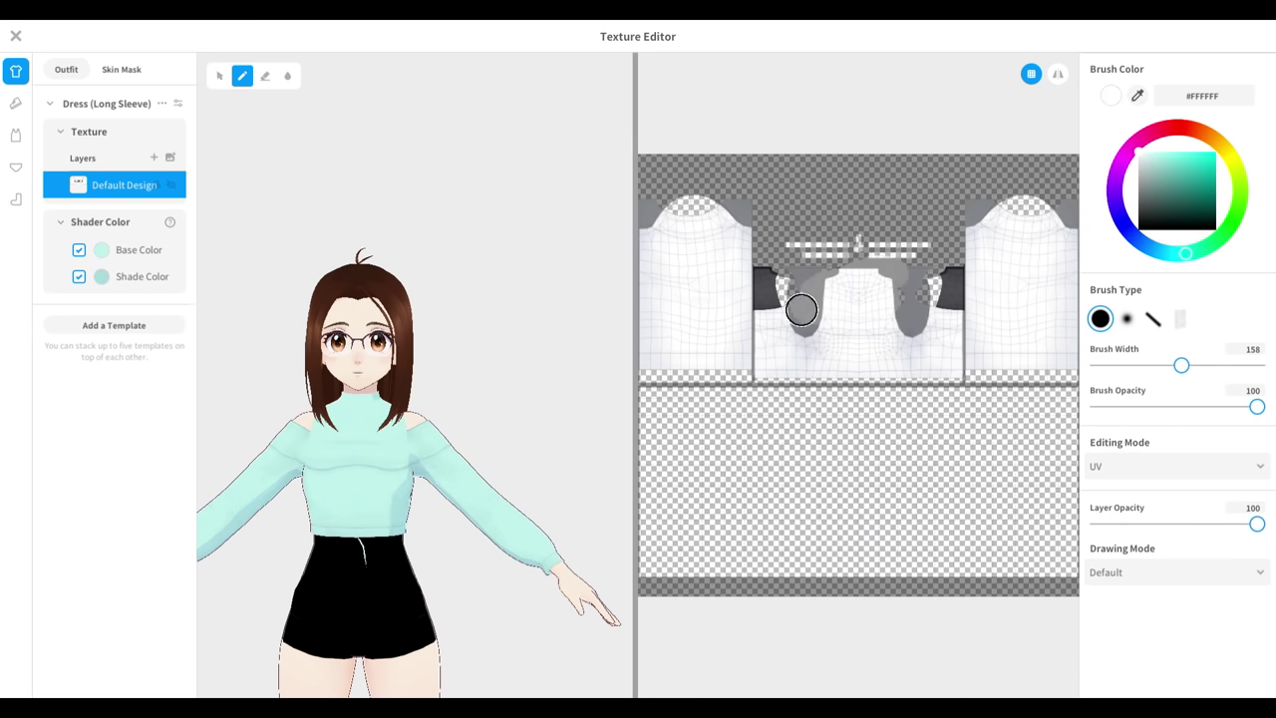
drag(801, 308, 891, 299)
drag(1182, 365, 1131, 367)
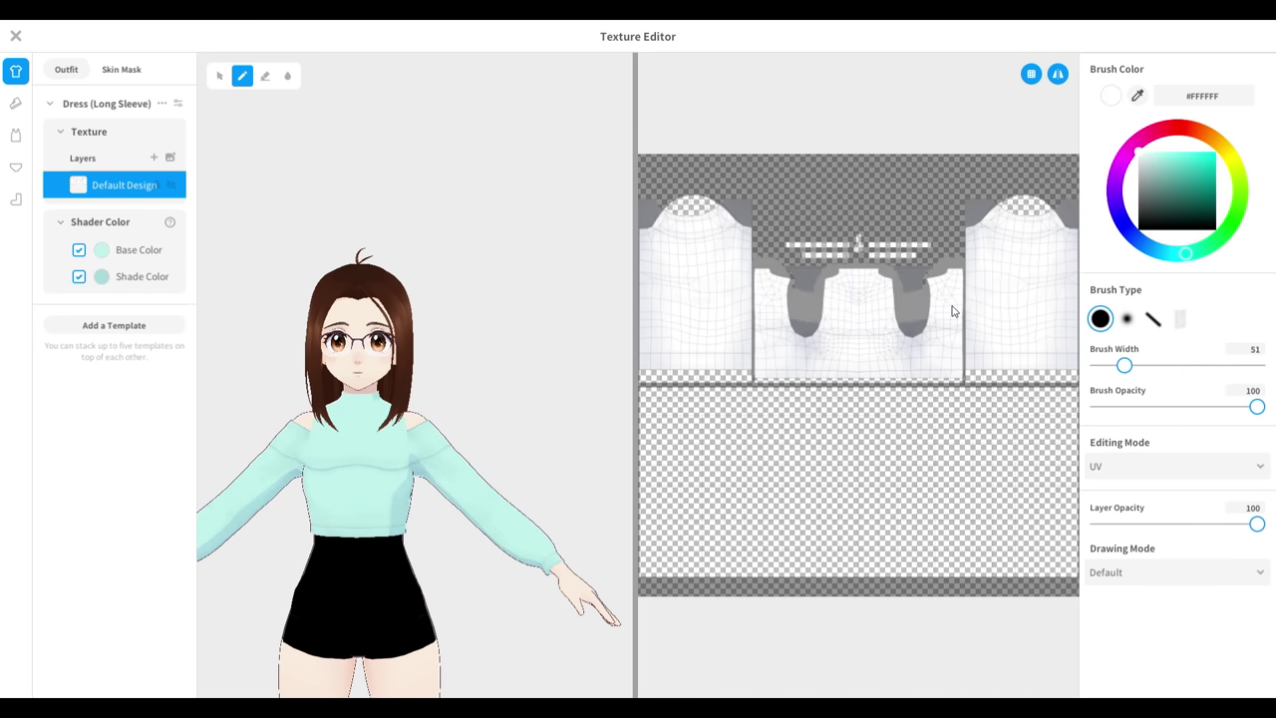
drag(1000, 208, 1032, 265)
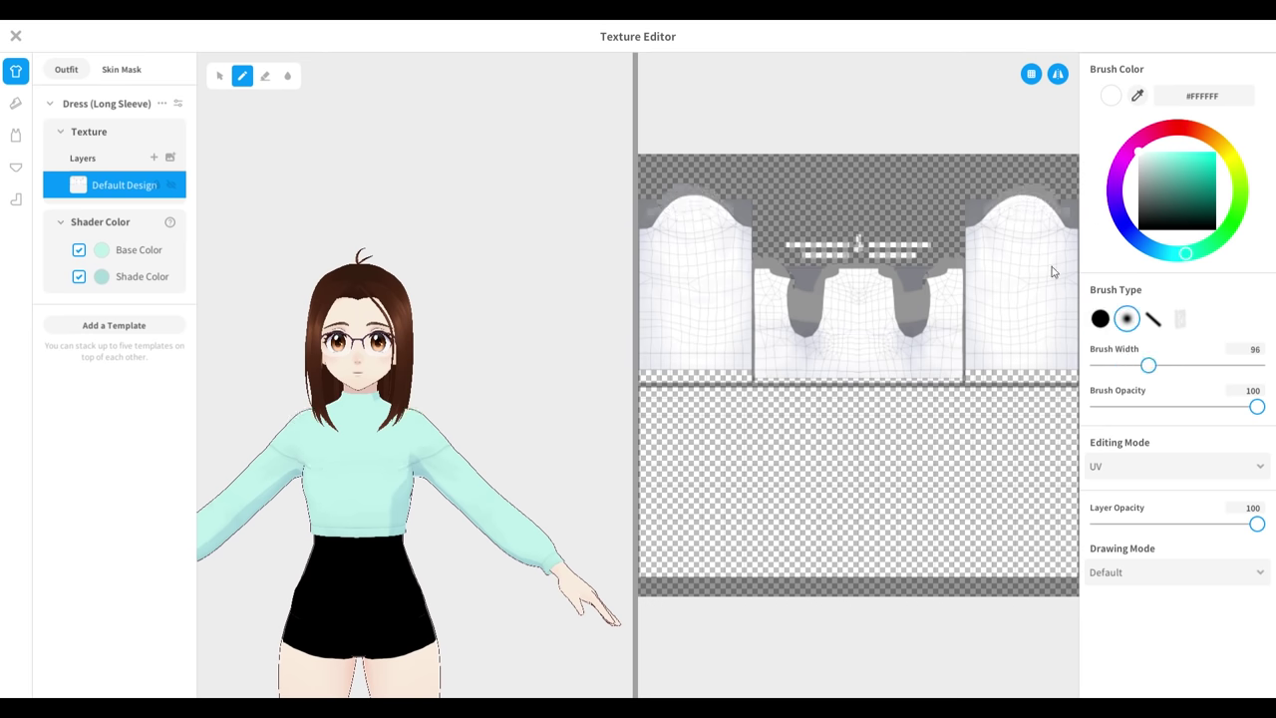
drag(858, 383, 784, 459)
key(ctrl+z)
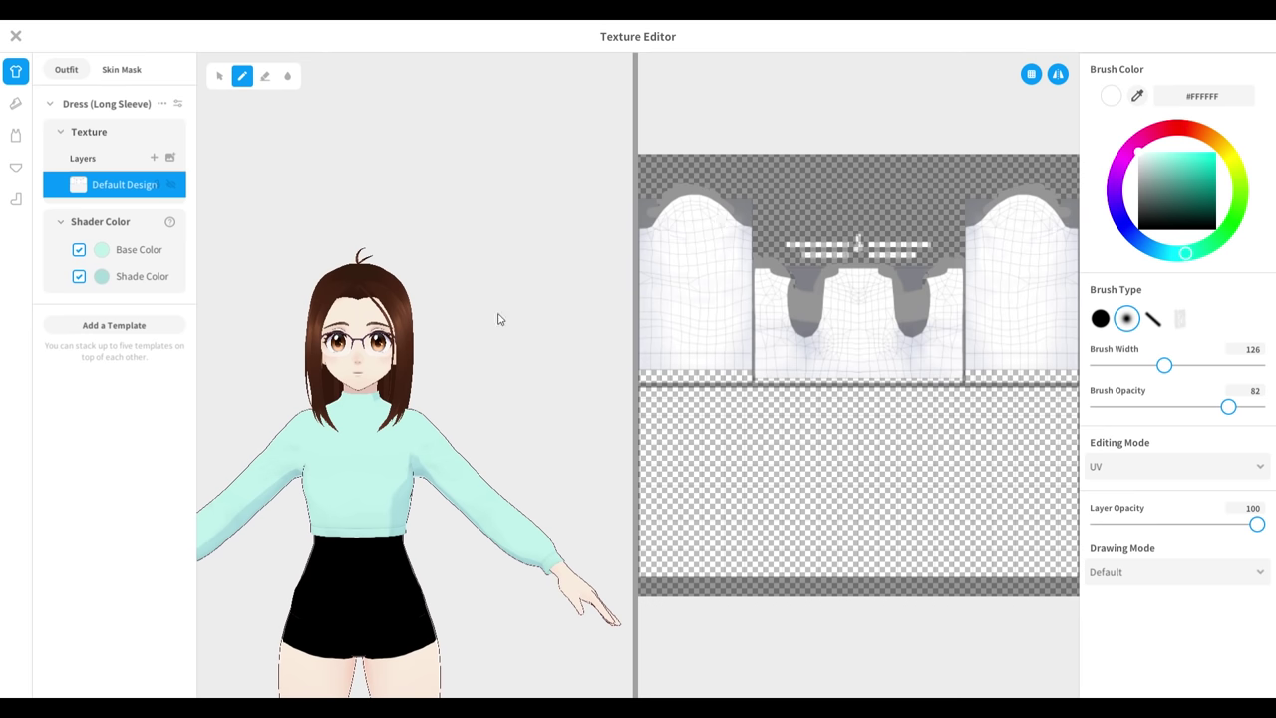
Add a layer above Default Design and compare the sweater with its base and shade colours off and on
key(g)
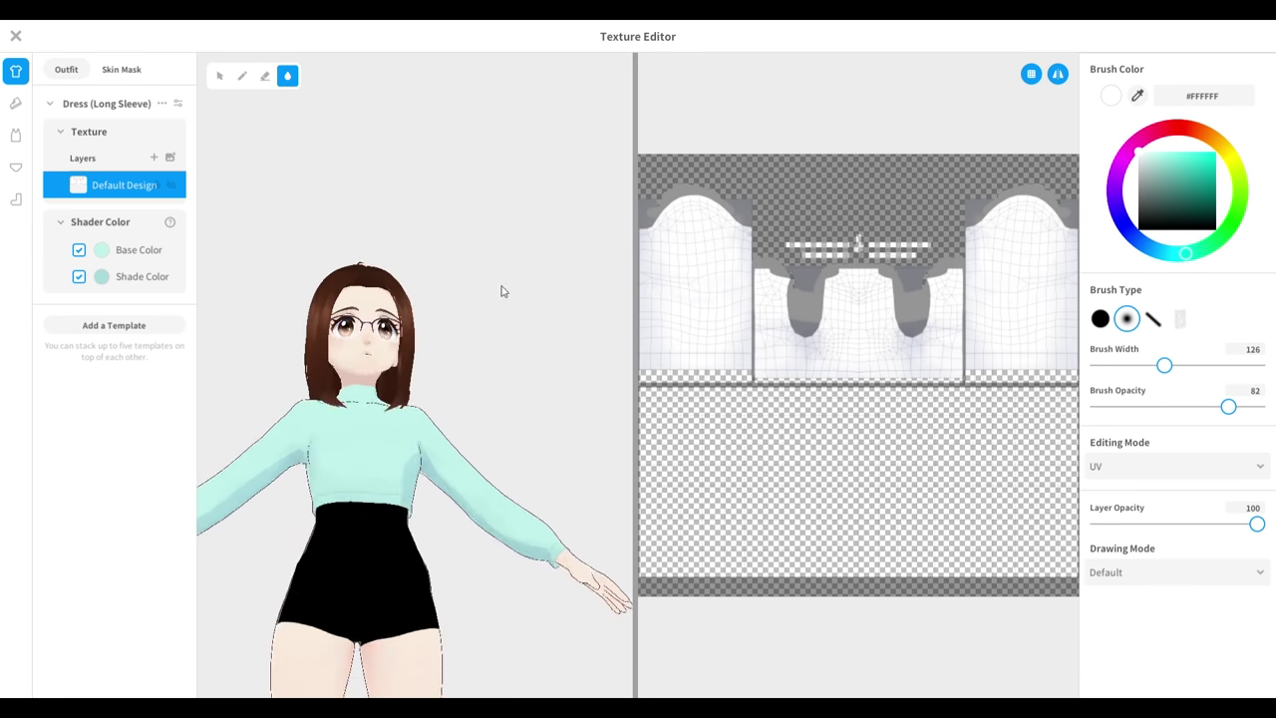
scroll(501, 289, up, 3)
scroll(689, 285, up, 3)
key(e)
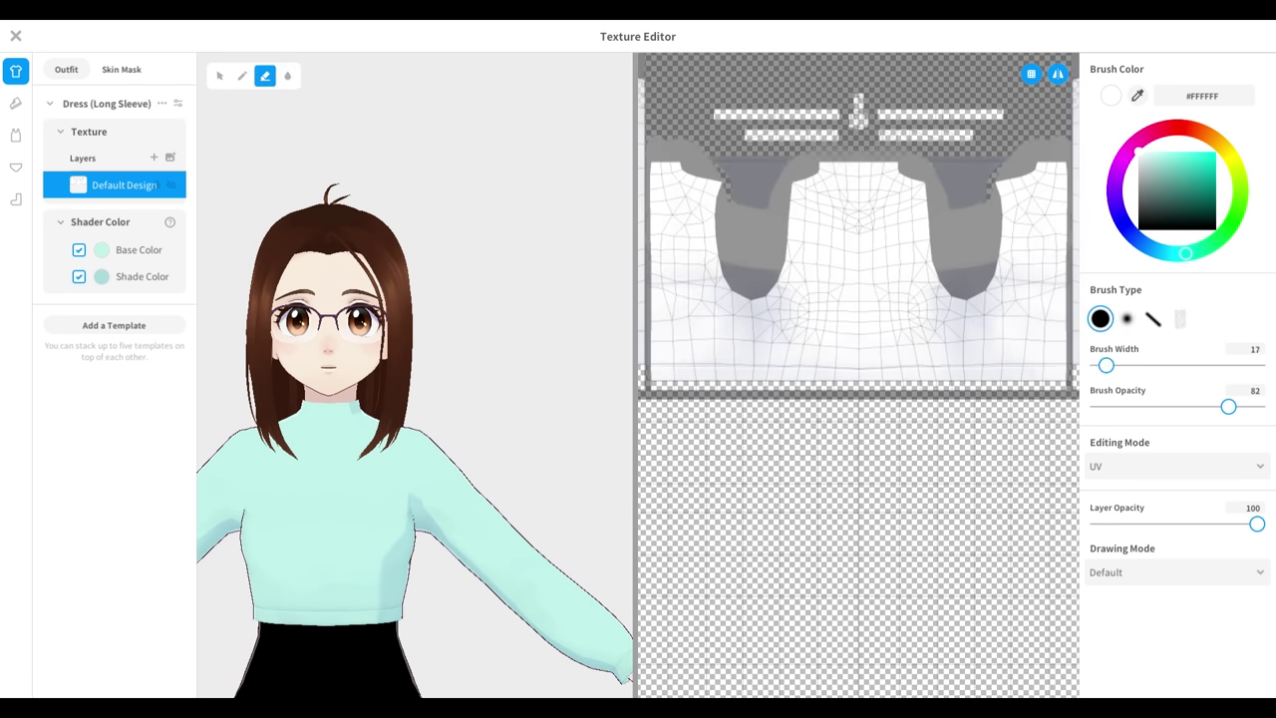
click(154, 158)
click(79, 276)
click(78, 303)
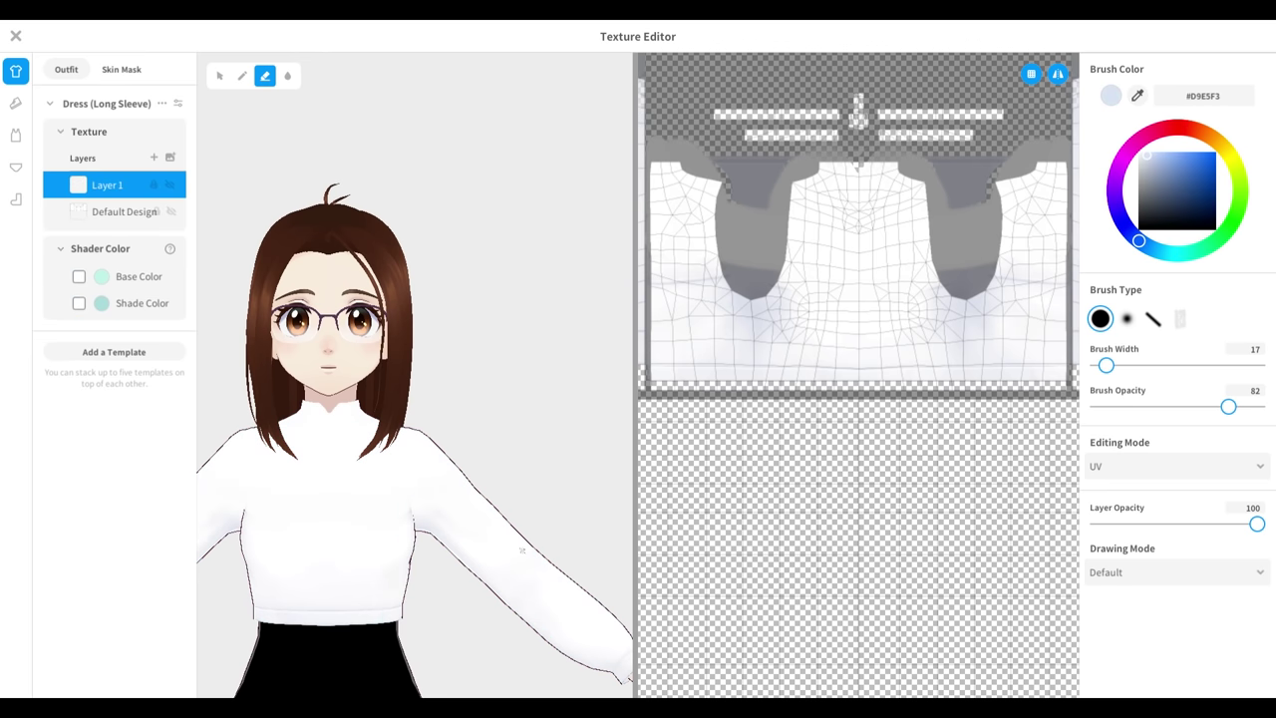
click(79, 303)
click(79, 276)
key(b)
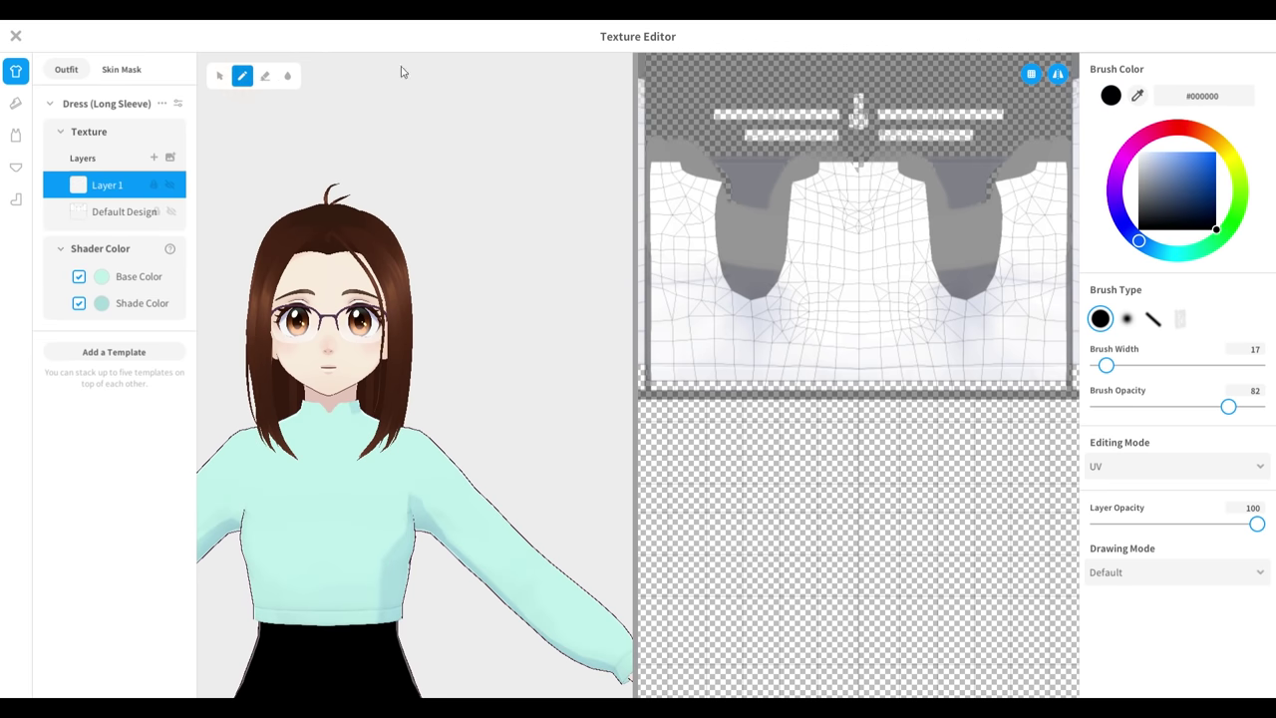
Paint a mirrored dark teal band around the front neckline on Layer 1, undoing a stray stroke
scroll(824, 208, down, 5)
scroll(823, 208, up, 5)
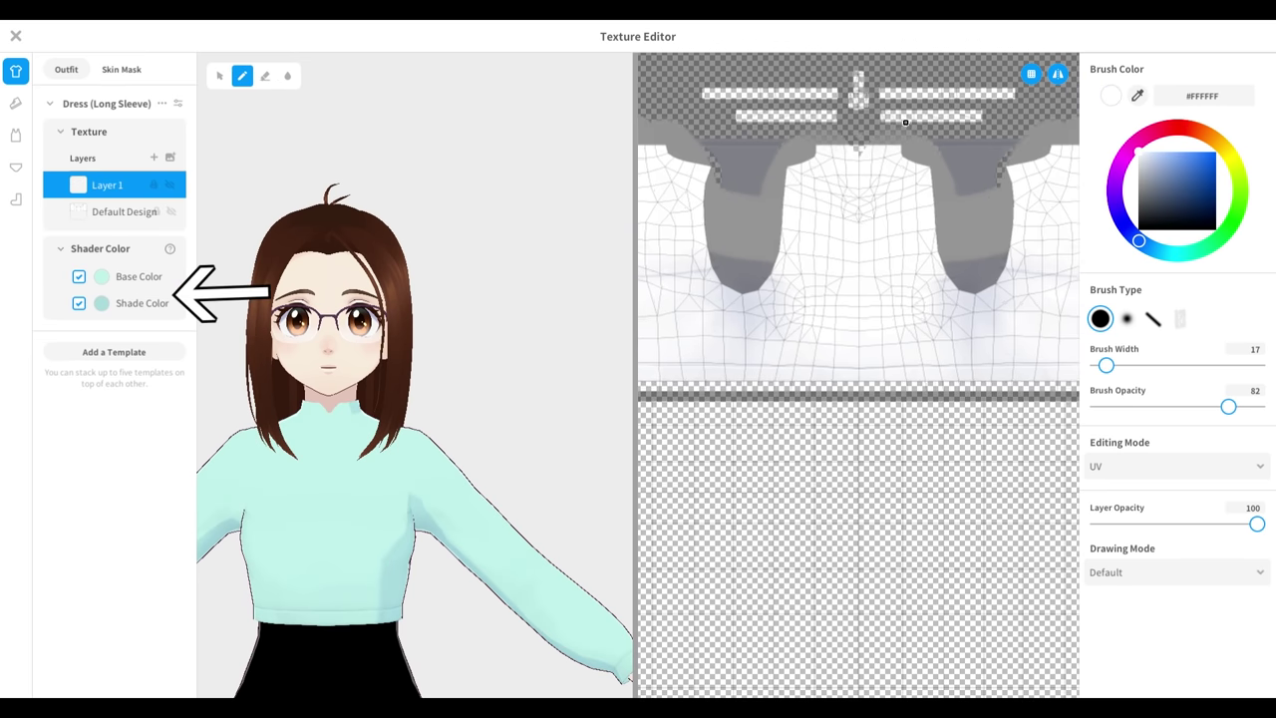
click(1167, 253)
click(1216, 188)
mouse_move(865, 145)
mouse_down()
mouse_move(874, 164)
mouse_move(907, 147)
mouse_move(813, 151)
mouse_up()
key(ctrl+z)
key(e)
Add another layer and paint mirrored pointed collar flaps below the front neckline in teal #2592A9
click(154, 158)
click(1201, 180)
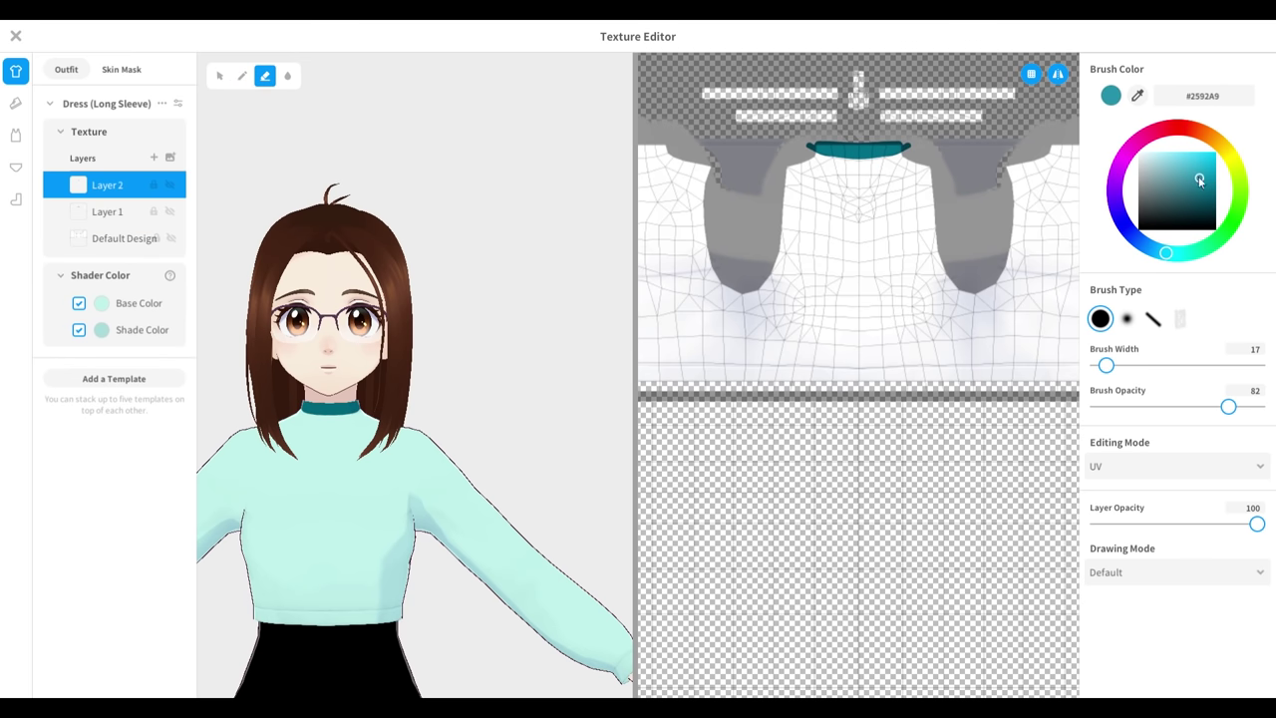
key(b)
mouse_move(866, 141)
mouse_down()
mouse_move(878, 174)
mouse_move(876, 148)
mouse_up()
Continue the teal collar around the back of the neck on the outer edges of the body texture
right_drag(616, 145, 509, 293)
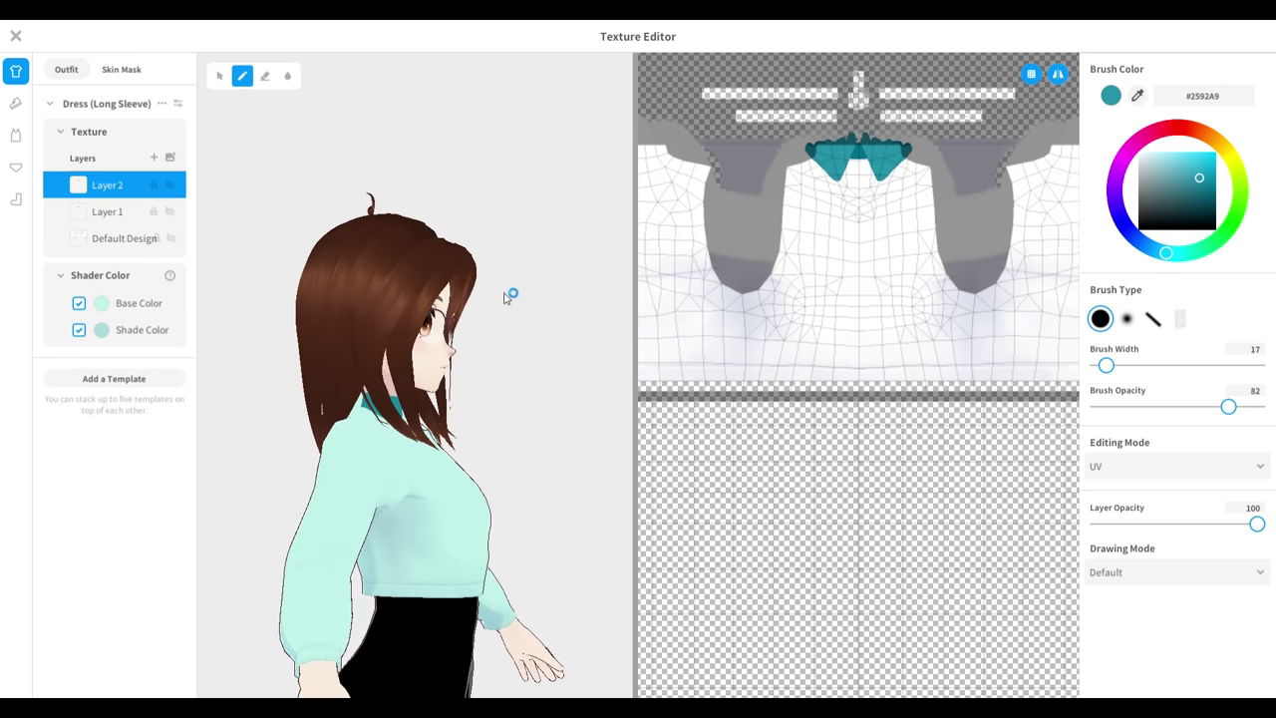
scroll(688, 198, down, 2)
drag(684, 198, 705, 195)
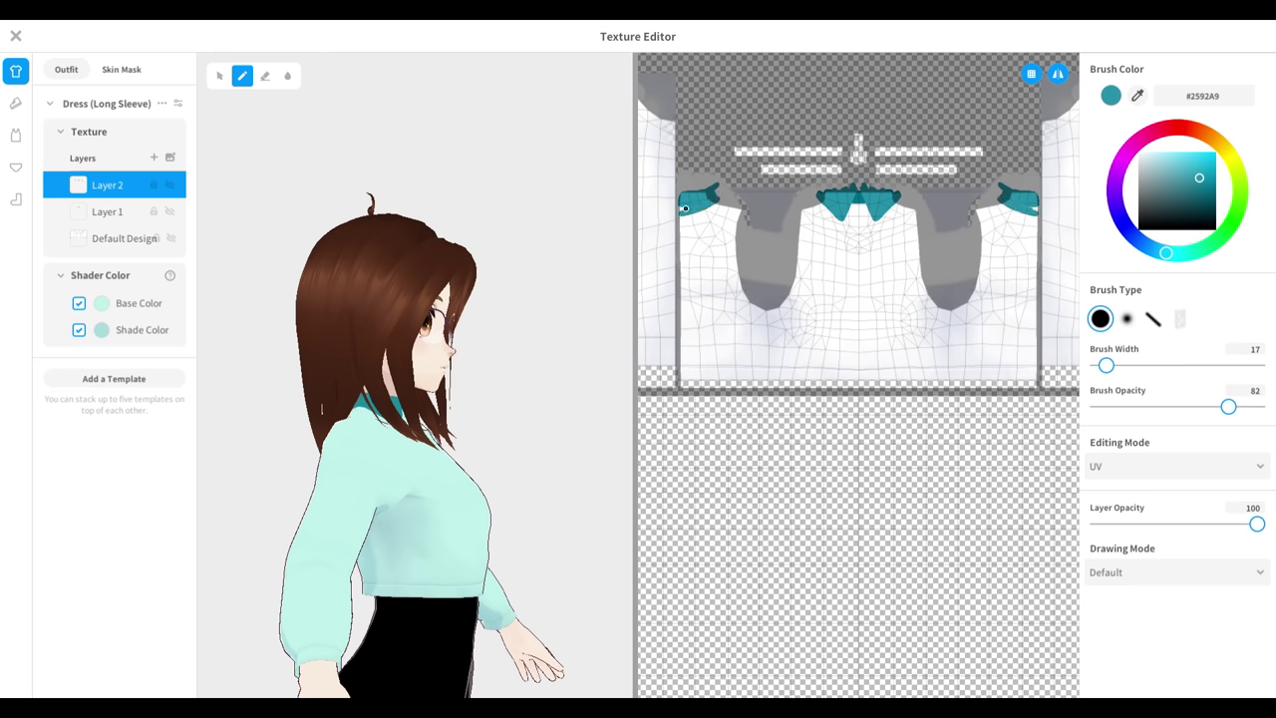
right_drag(579, 201, 440, 201)
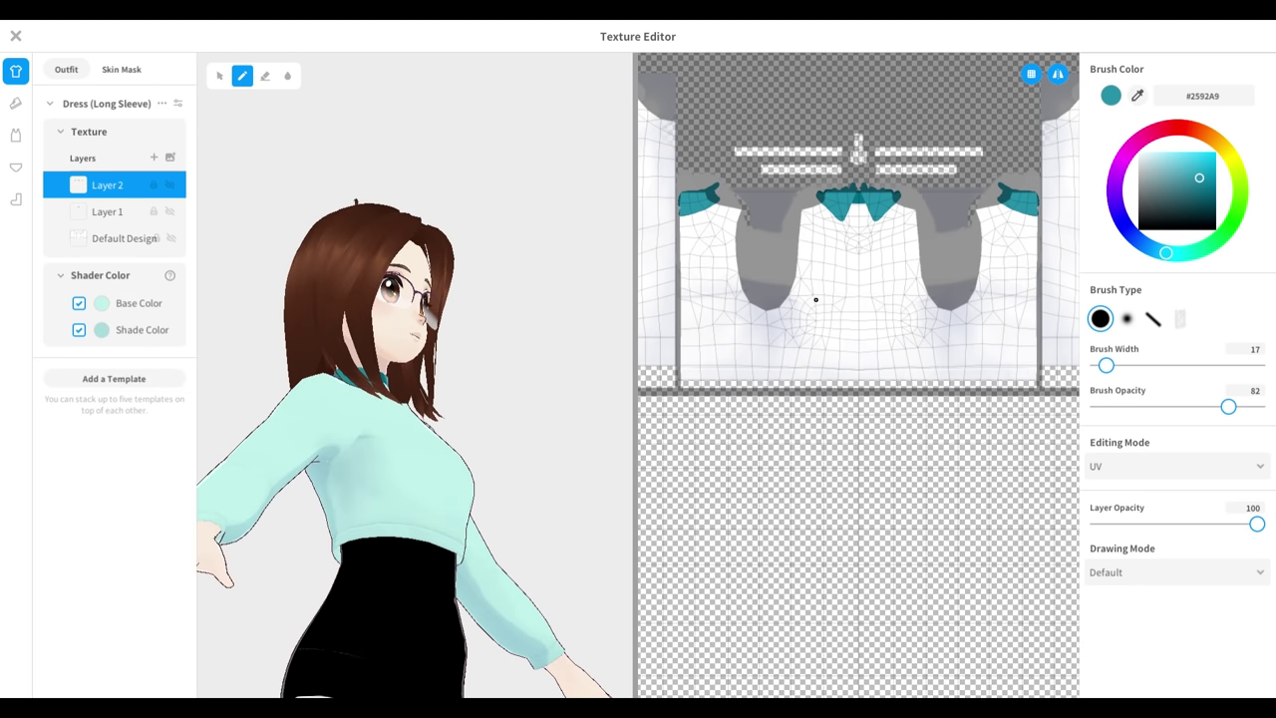
Paint soft shading in #CBE0E4 under the collar flaps on Default Design with a soft brush of width 9
scroll(812, 299, down, 1)
click(1127, 318)
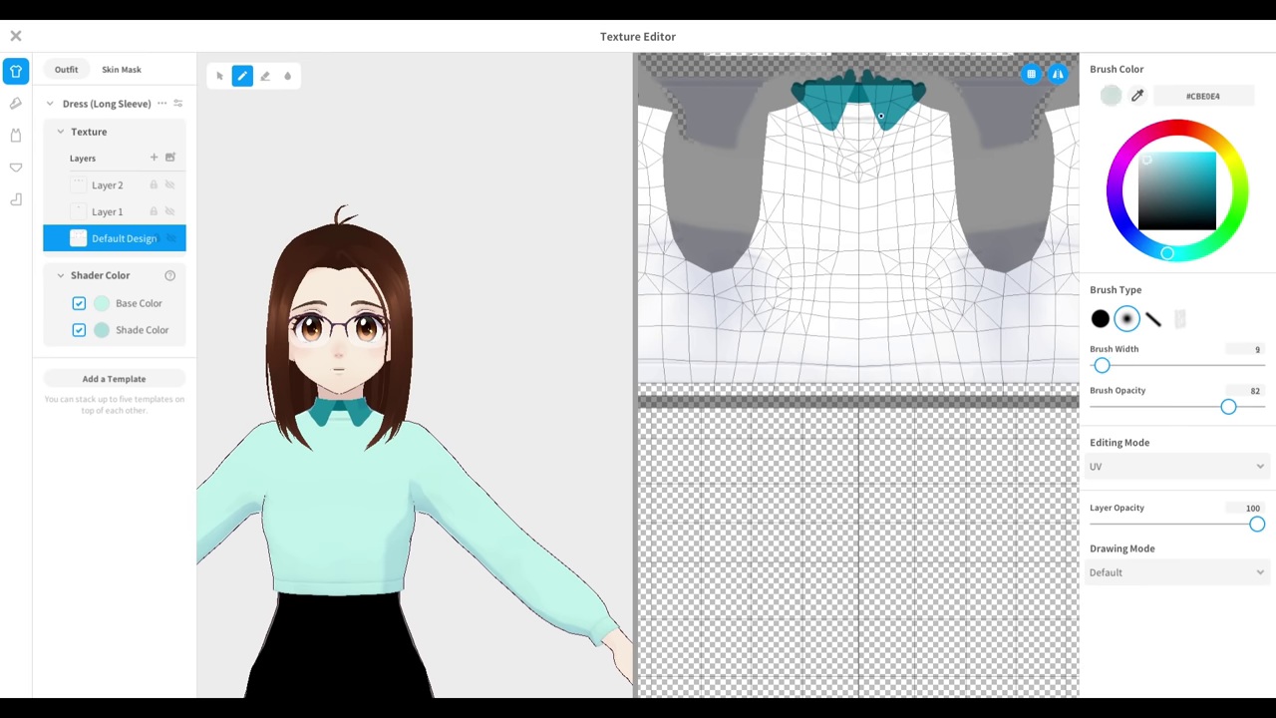
drag(876, 117, 846, 117)
scroll(389, 371, down, 1)
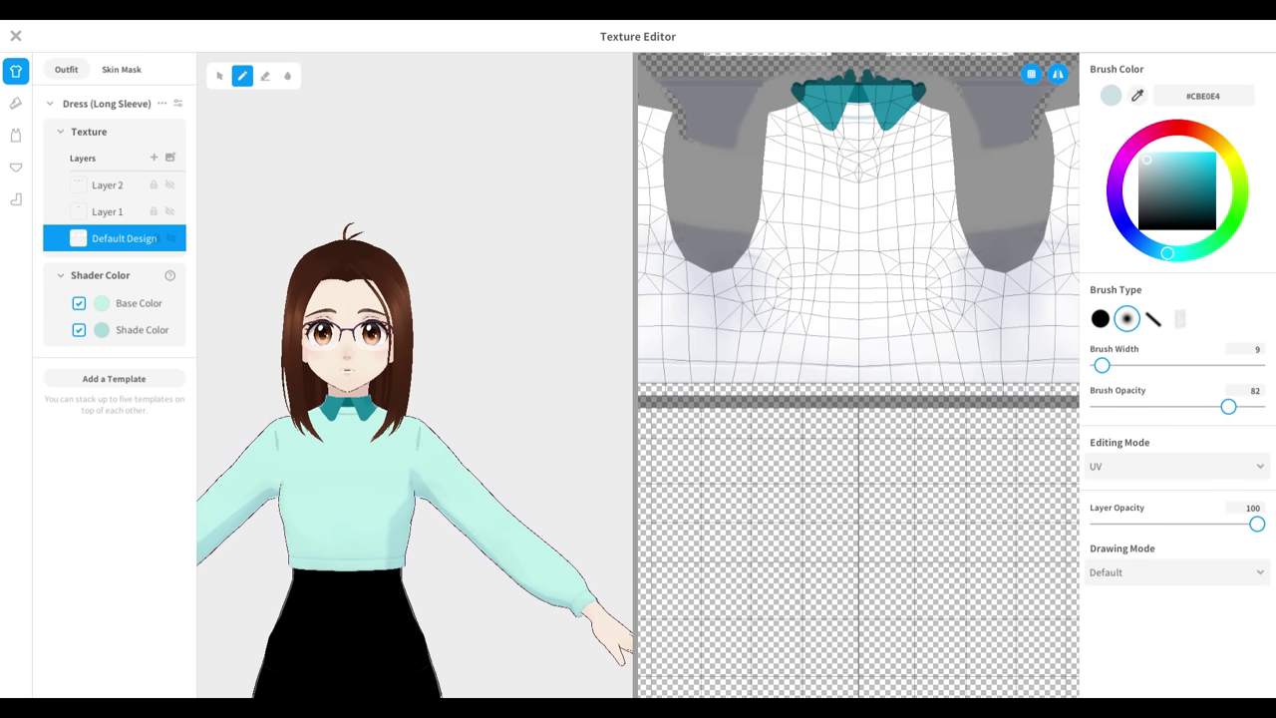
Examine the sweater from the back, side and front for leftover seam lines
scroll(274, 117, down, 2)
scroll(398, 229, up, 3)
mouse_move(274, 117)
right_down()
mouse_move(399, 229)
mouse_move(435, 299)
right_up()
click(265, 75)
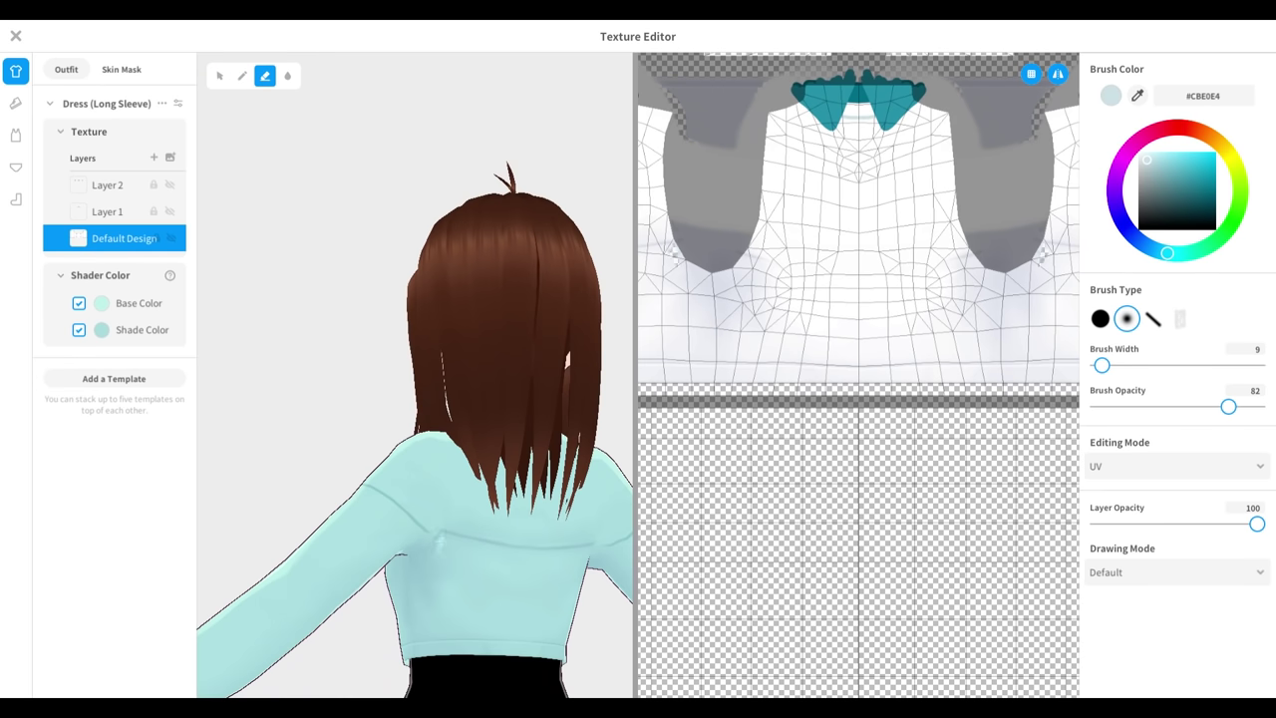
click(287, 76)
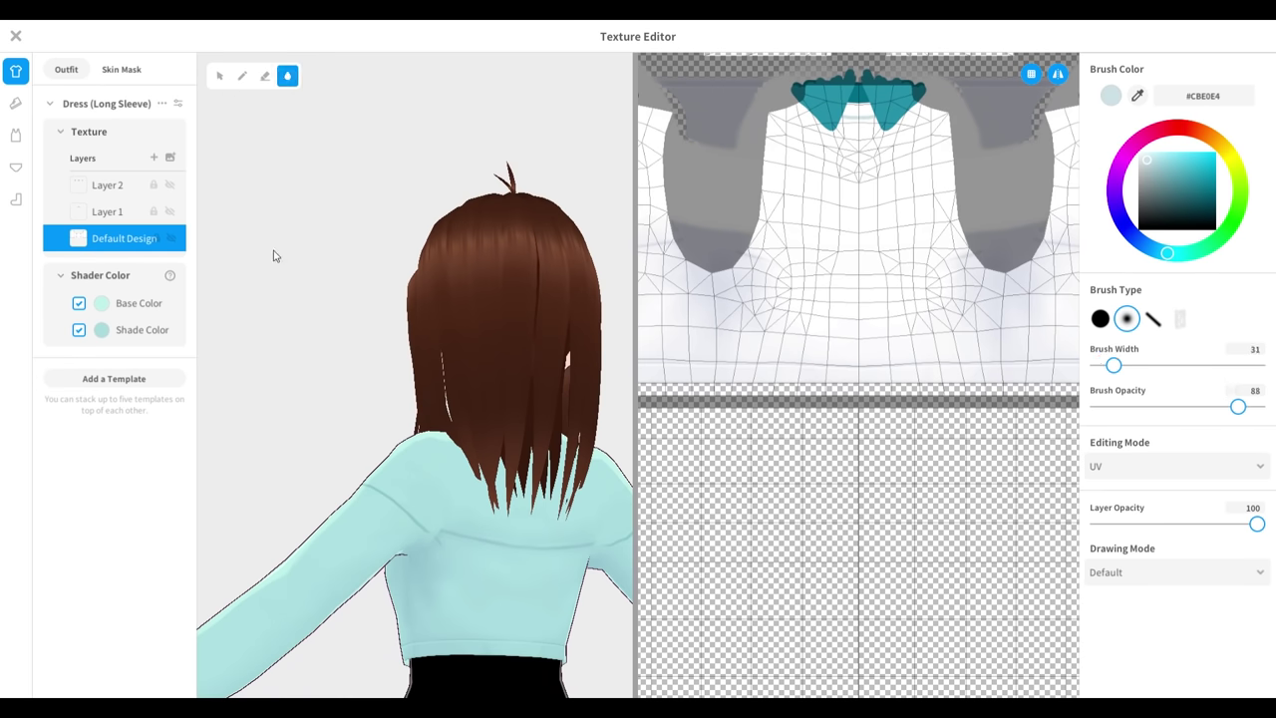
right_drag(274, 256, 297, 466)
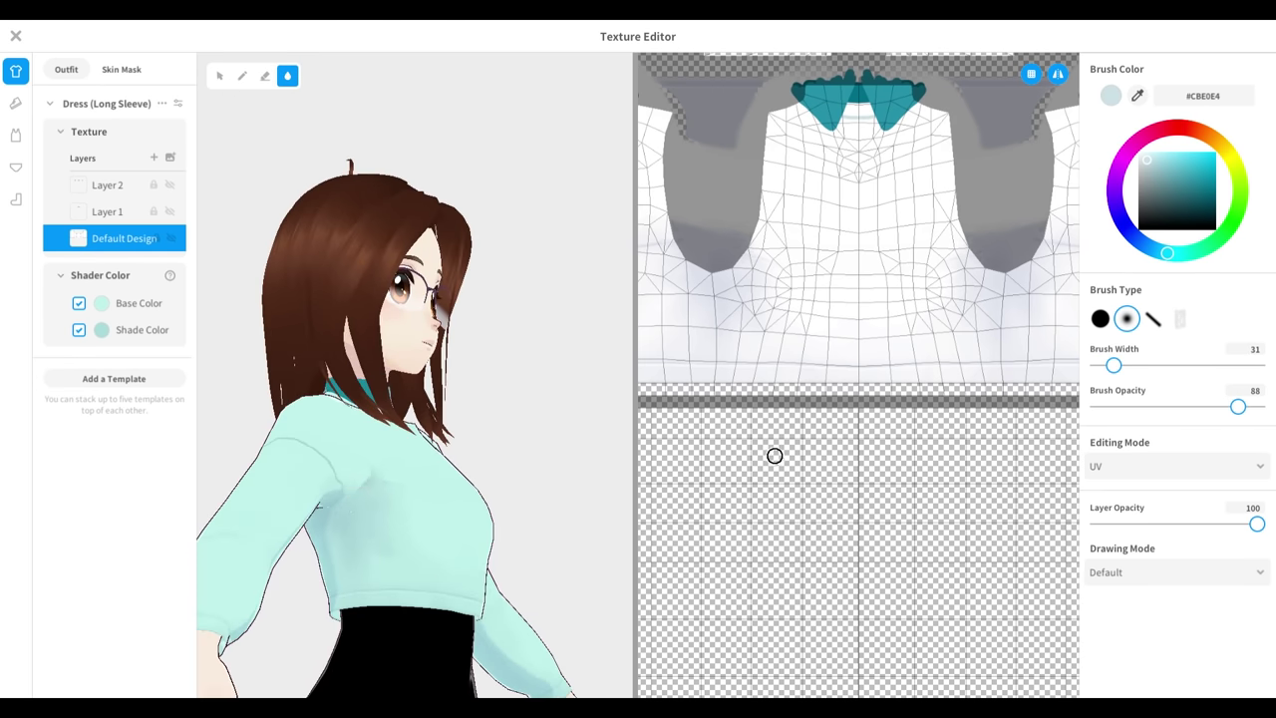
scroll(499, 410, down, 4)
right_drag(598, 428, 322, 487)
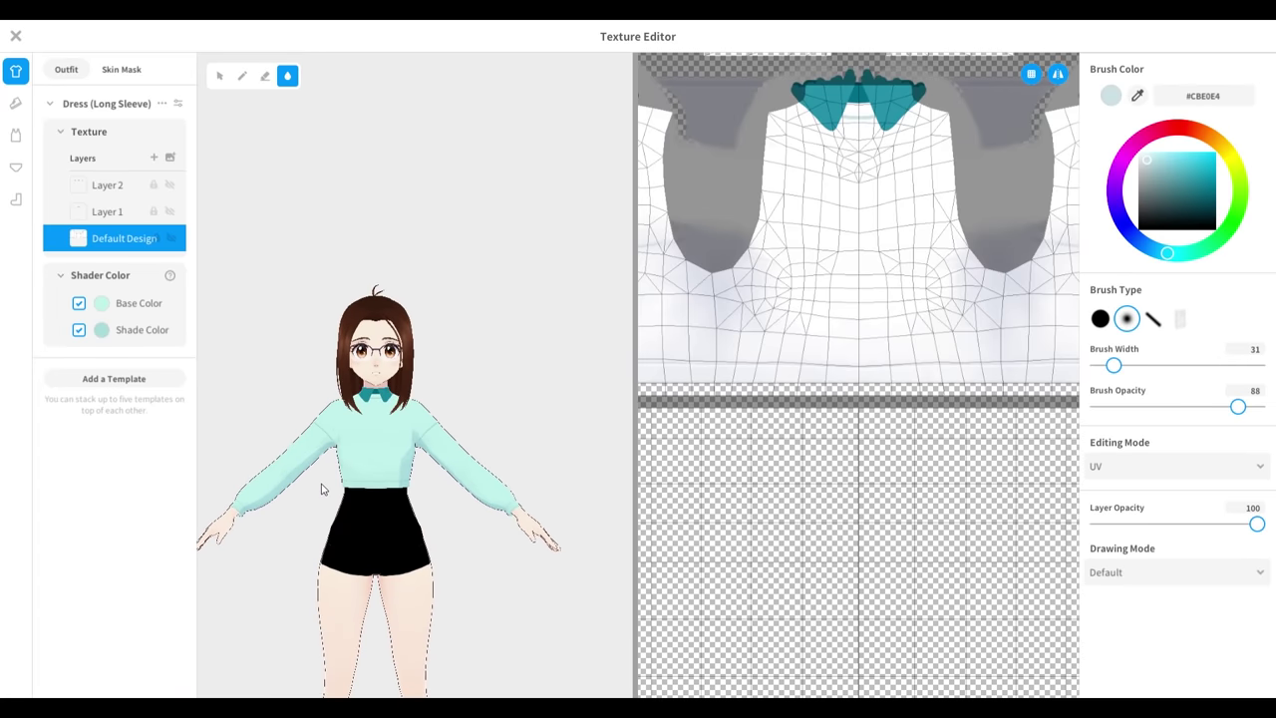
Try on several preset bottoms, including the navy leggings and the short pants
click(16, 135)
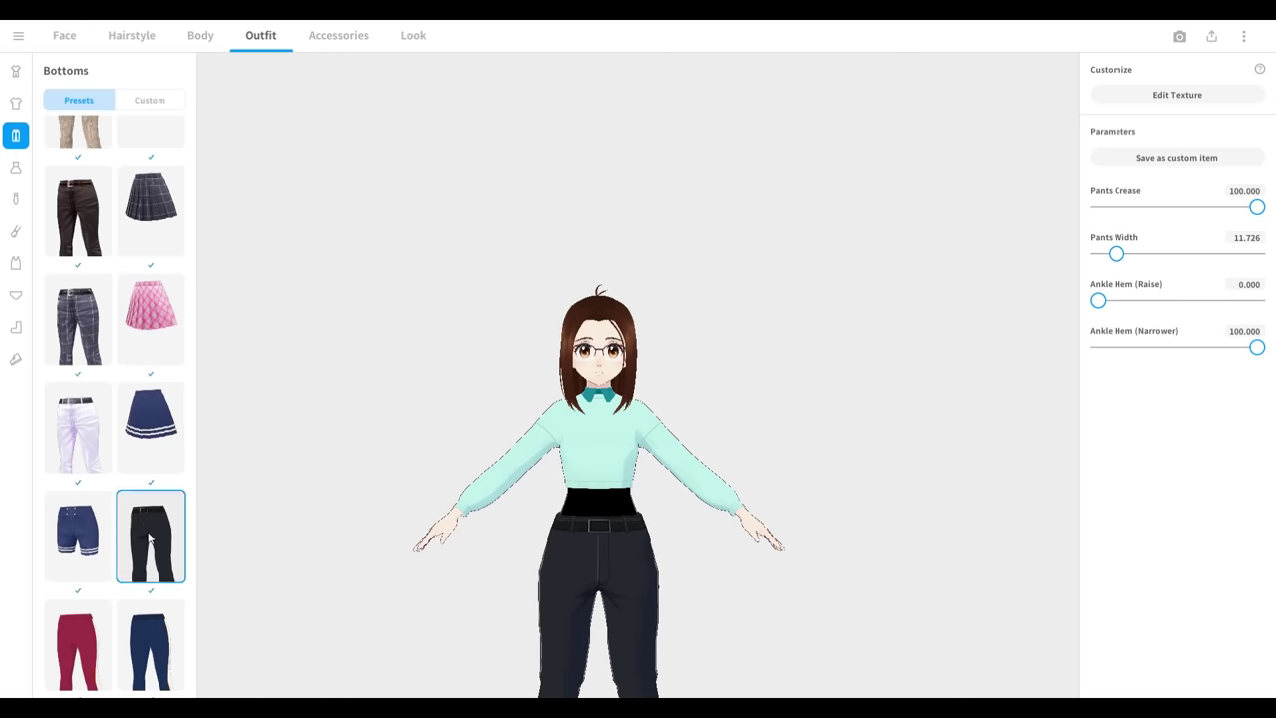
scroll(115, 399, down, 5)
click(149, 177)
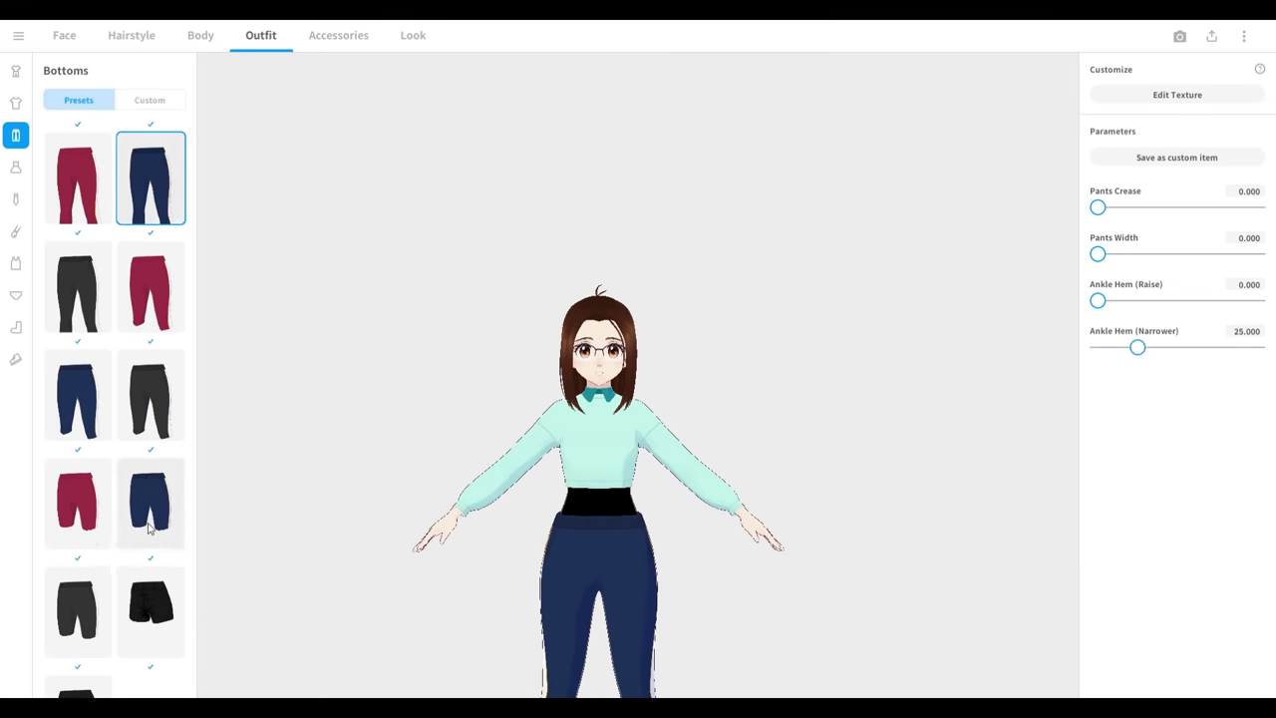
scroll(115, 399, down, 1)
click(146, 526)
click(80, 651)
Try on the navy jeans and several pleated skirt presets, and return the avatar to no bottoms
scroll(80, 638, up, 10)
click(79, 309)
scroll(129, 464, down, 3)
click(143, 461)
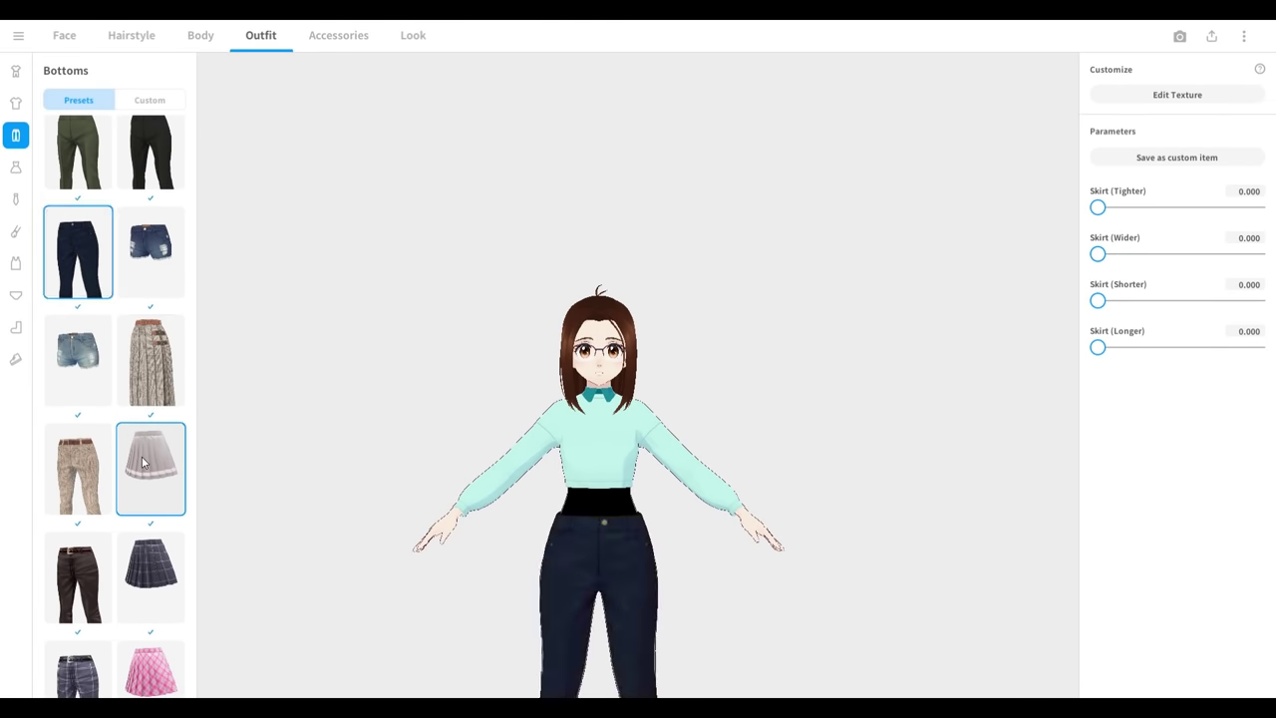
click(163, 490)
click(151, 529)
click(141, 615)
click(141, 616)
scroll(78, 172, up, 3)
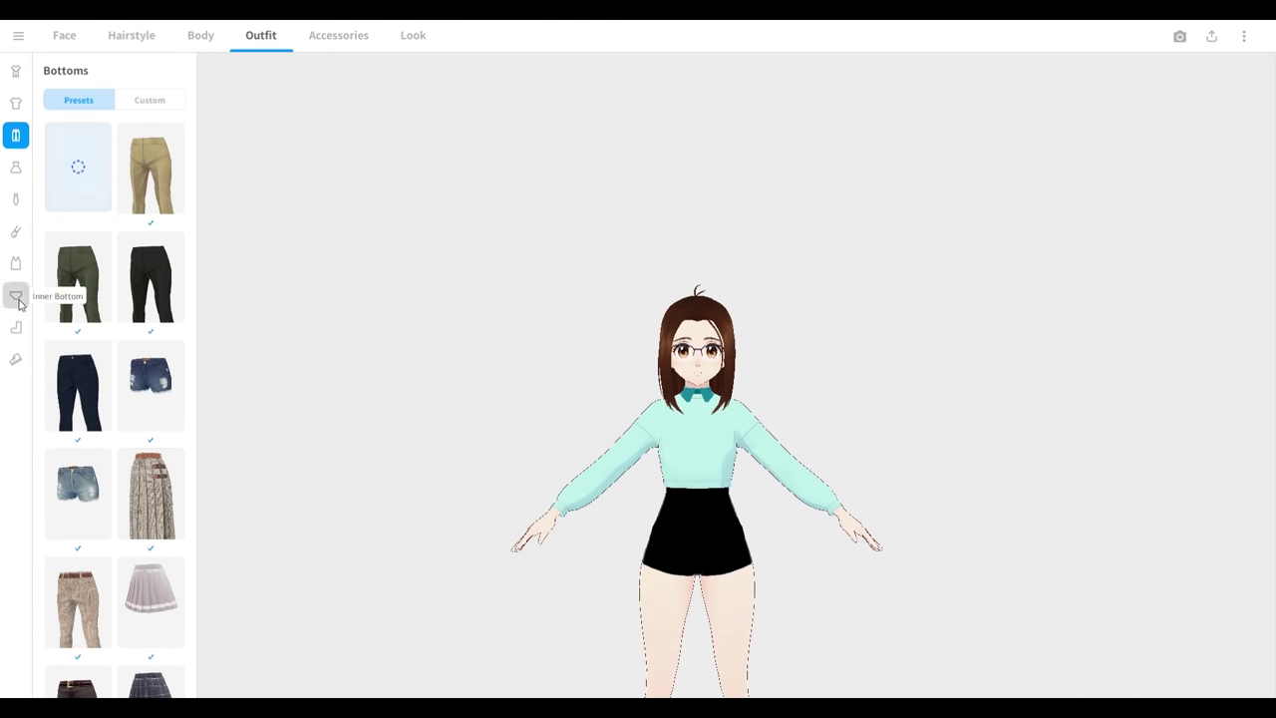
Put on the shorts-style inner bottom preset and prepare a #000000 brush of width 123 for its Default Design texture
click(16, 295)
click(160, 171)
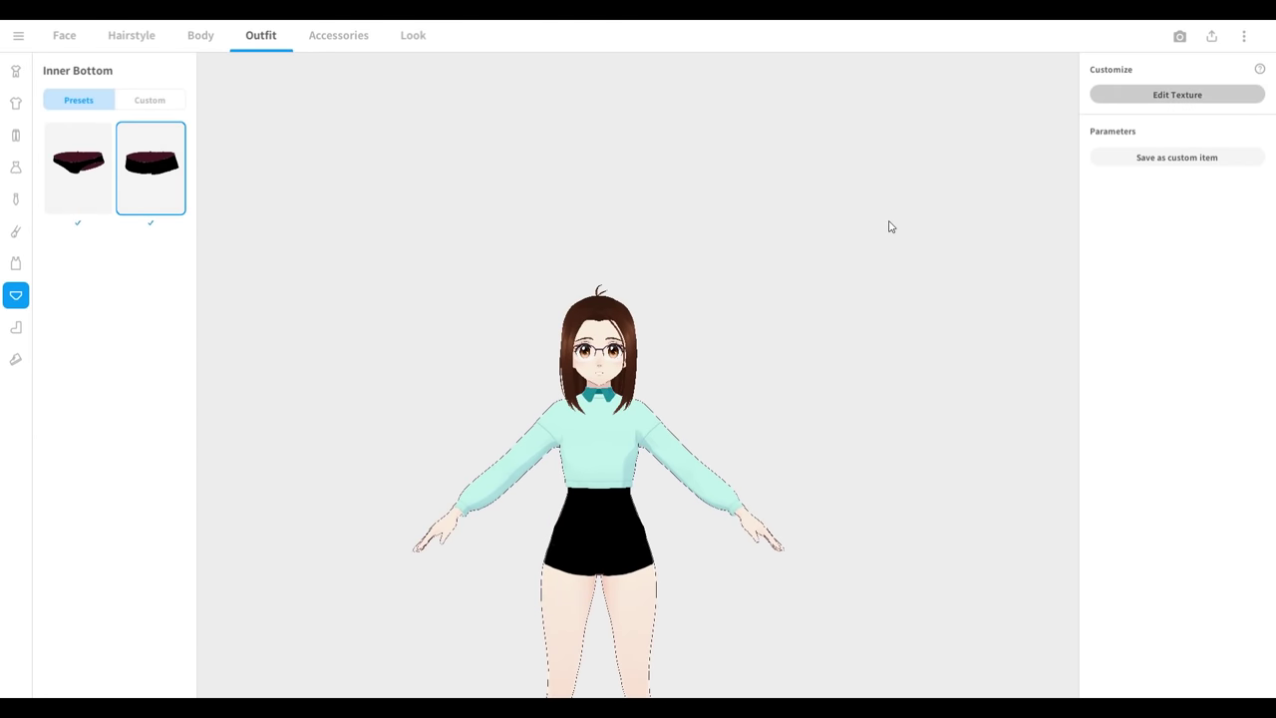
drag(1108, 365, 1163, 365)
drag(987, 379, 1040, 383)
key(ctrl+z)
drag(1139, 214, 1139, 229)
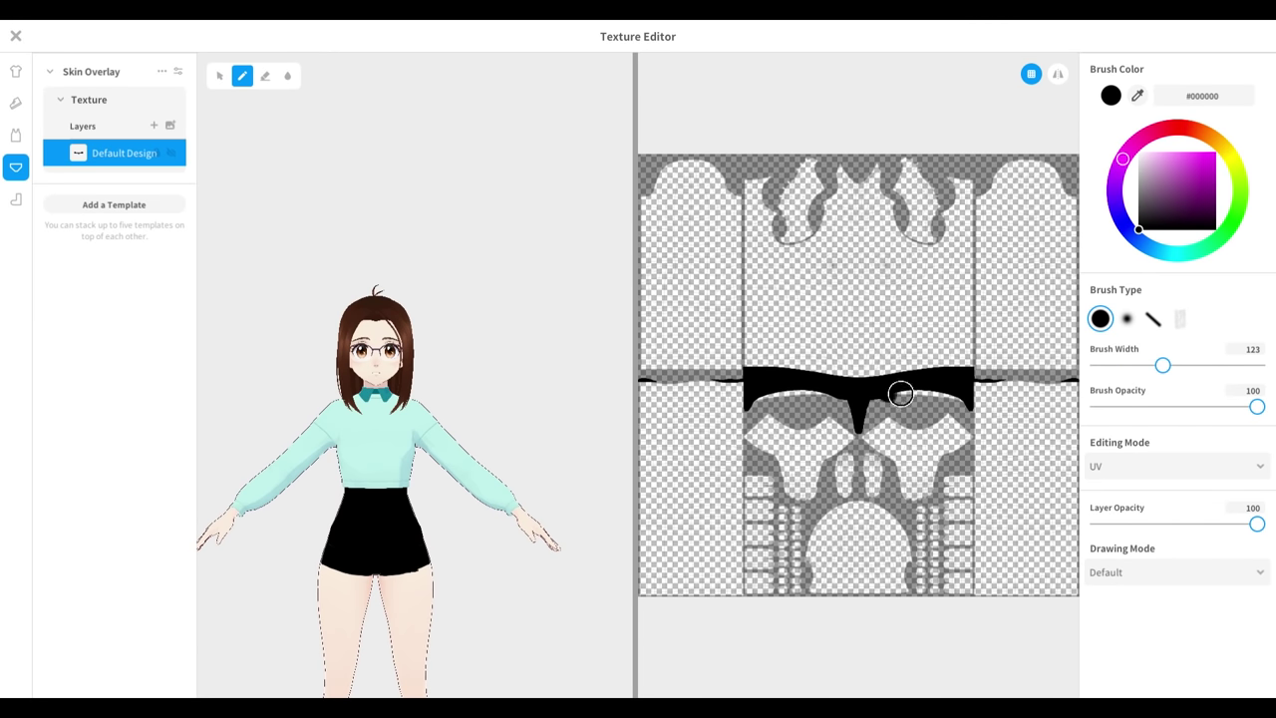
Paint the lower-body area of the Default Design layer solid black, mirroring the strokes on the side panels, to extend the shorts down the legs
mouse_move(901, 393)
mouse_down()
mouse_move(1043, 393)
mouse_move(1067, 588)
mouse_up()
drag(1007, 588, 995, 568)
click(1058, 74)
mouse_move(665, 395)
mouse_down()
mouse_move(718, 401)
mouse_move(727, 611)
mouse_up()
key(ctrl+z)
mouse_move(732, 411)
mouse_down()
mouse_move(732, 593)
mouse_move(644, 535)
mouse_move(669, 545)
mouse_move(666, 419)
mouse_up()
scroll(389, 377, down, 3)
mouse_move(344, 377)
right_down()
mouse_move(413, 377)
mouse_move(339, 379)
right_up()
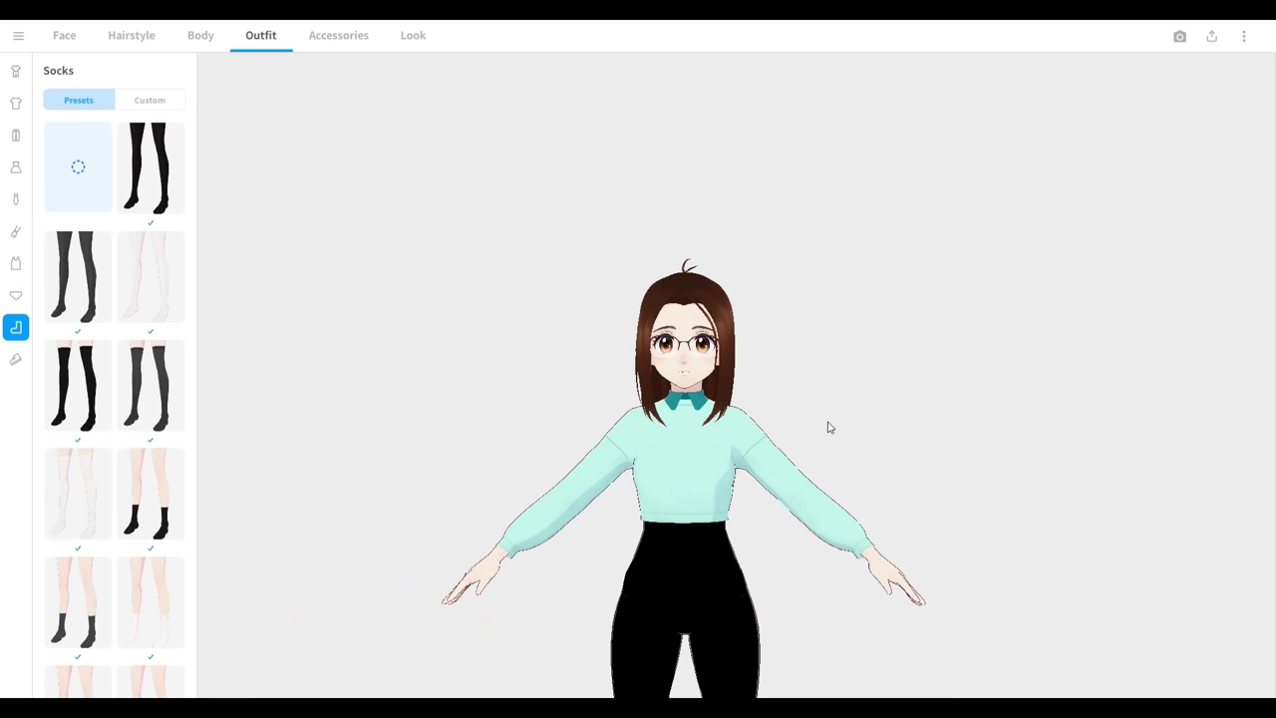
mouse_move(828, 427)
right_down()
mouse_move(872, 430)
mouse_move(807, 428)
mouse_move(826, 430)
right_up()
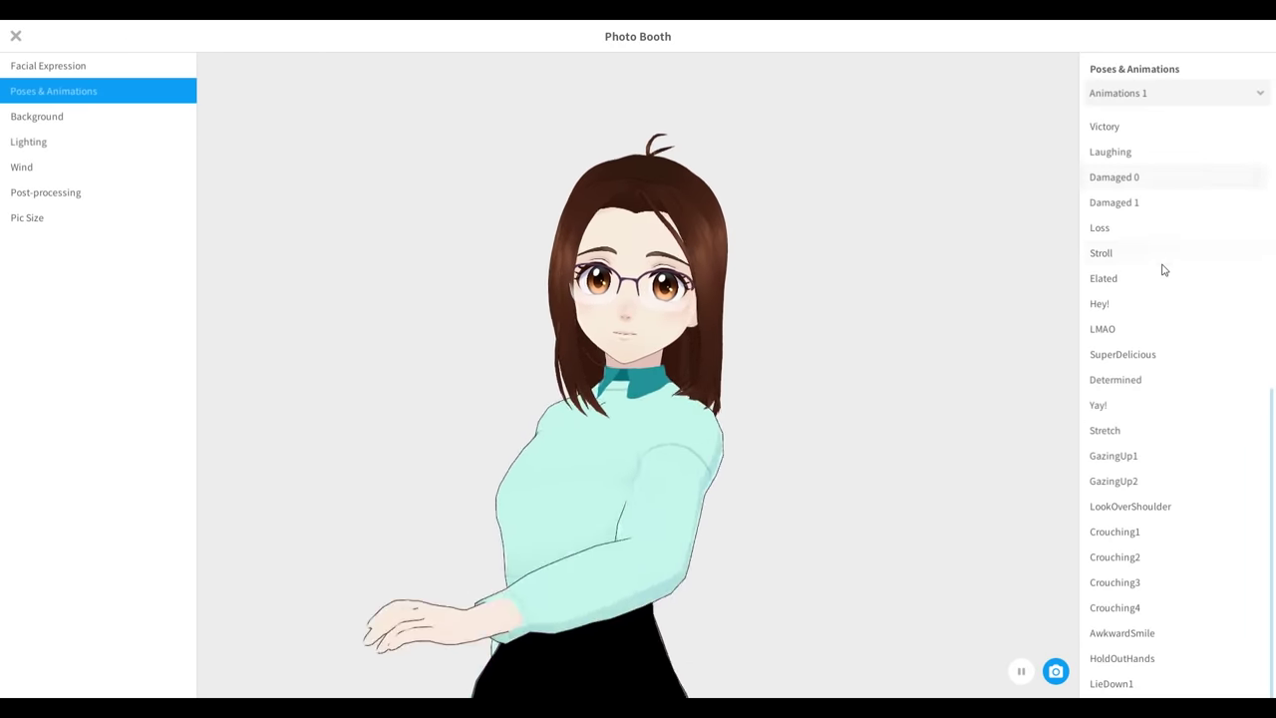
Preview the Determined and Stroll animations on the finished avatar in the Photo Booth
click(1148, 382)
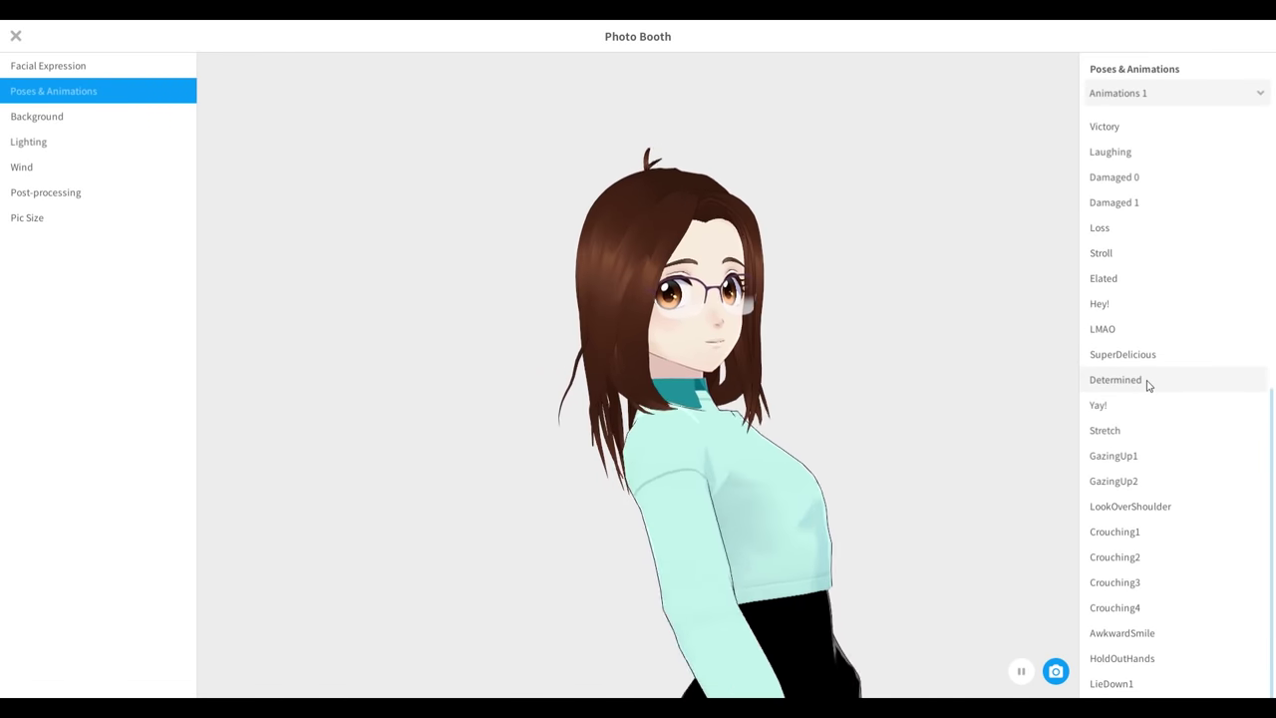
click(1148, 383)
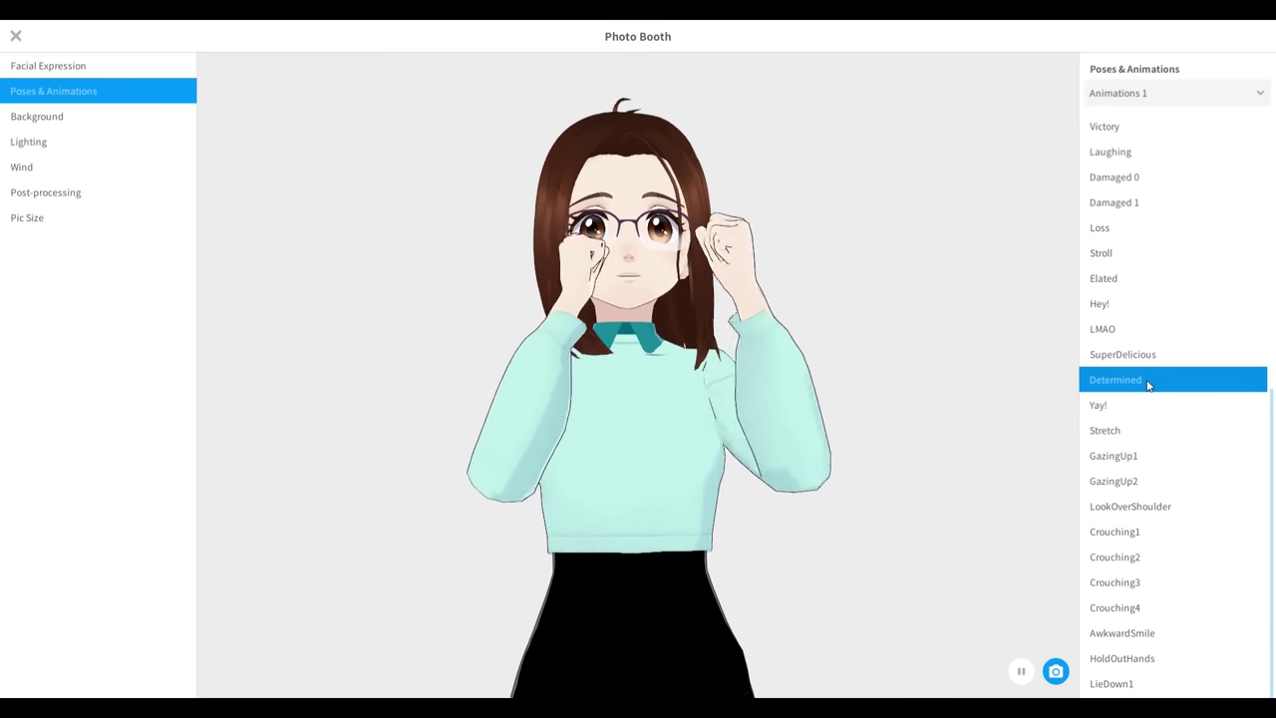
click(1131, 262)
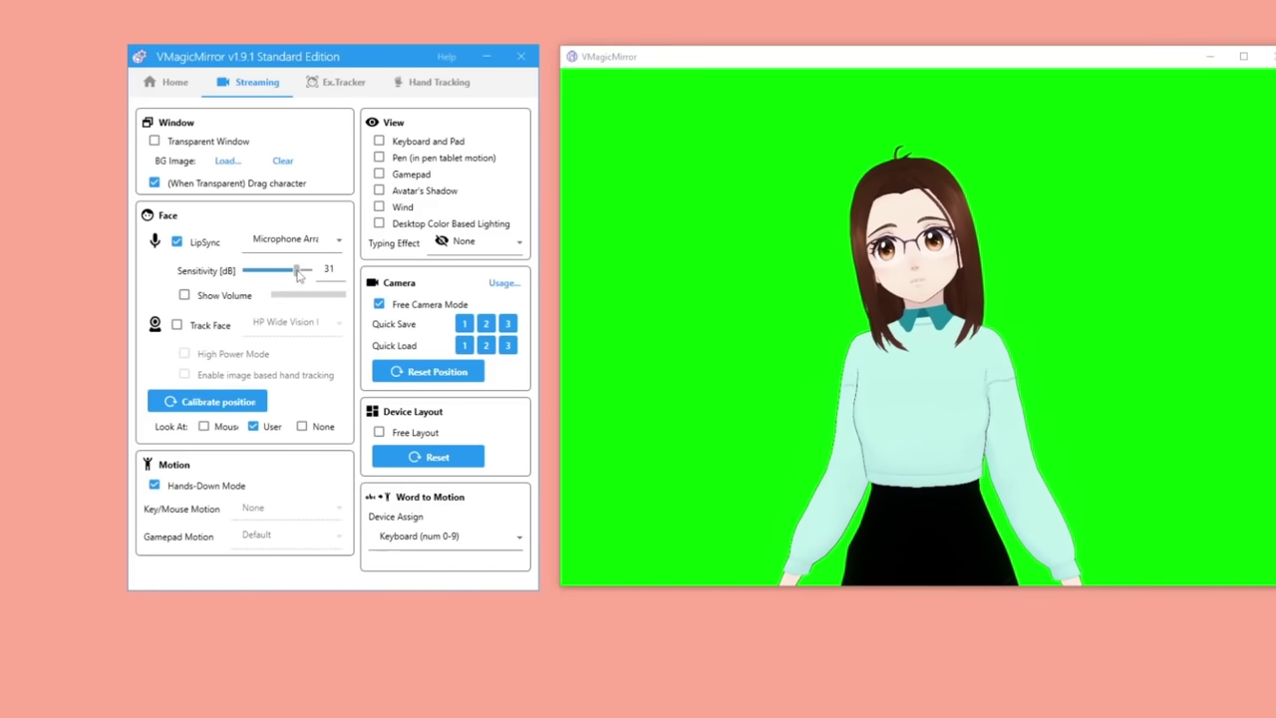
Switch to VMagicMirror, adjust the LipSync microphone sensitivity and enable webcam face tracking for the avatar
drag(297, 277, 301, 275)
click(176, 325)
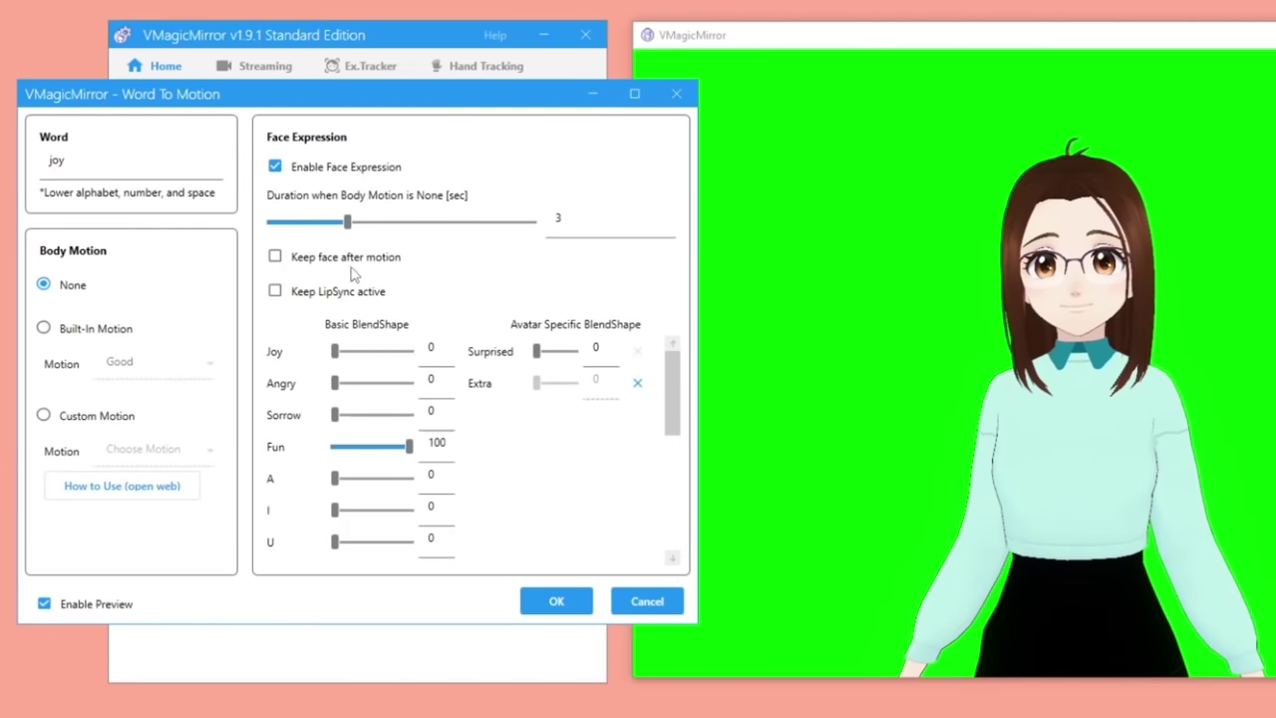
Keep LipSync active during the joy expression in the Word To Motion settings
click(274, 290)
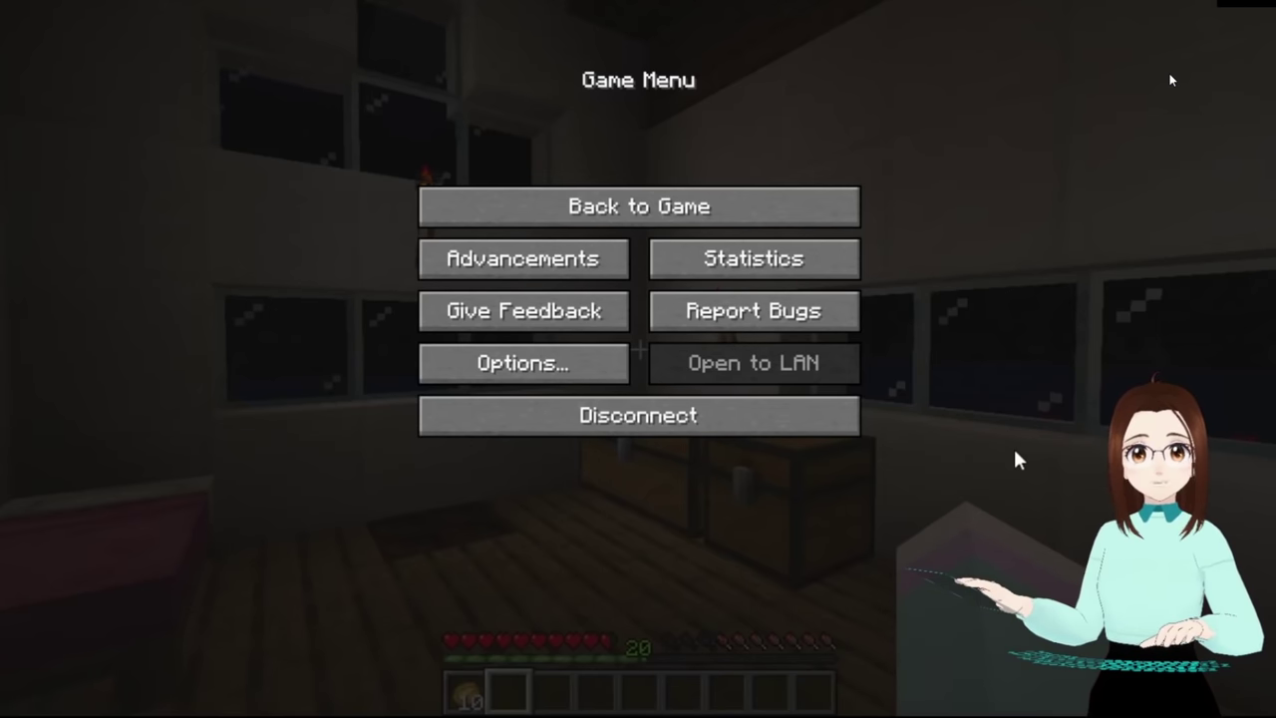
click(818, 218)
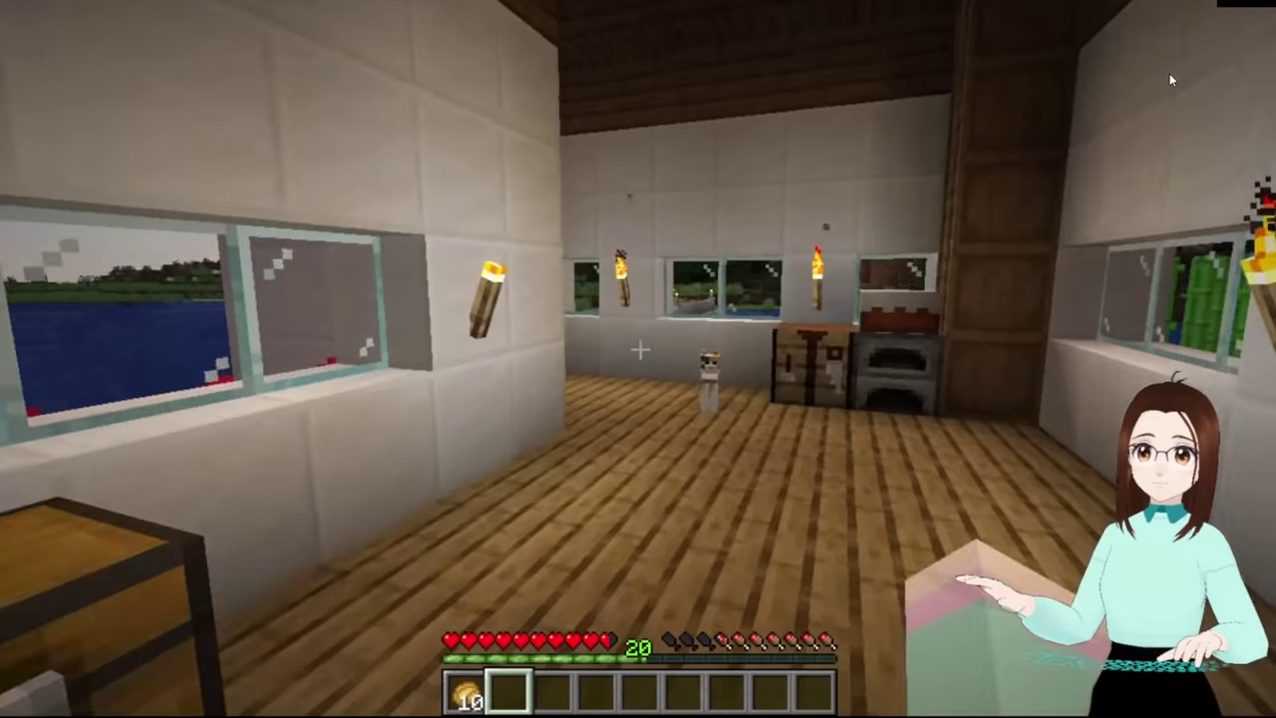
key(w)
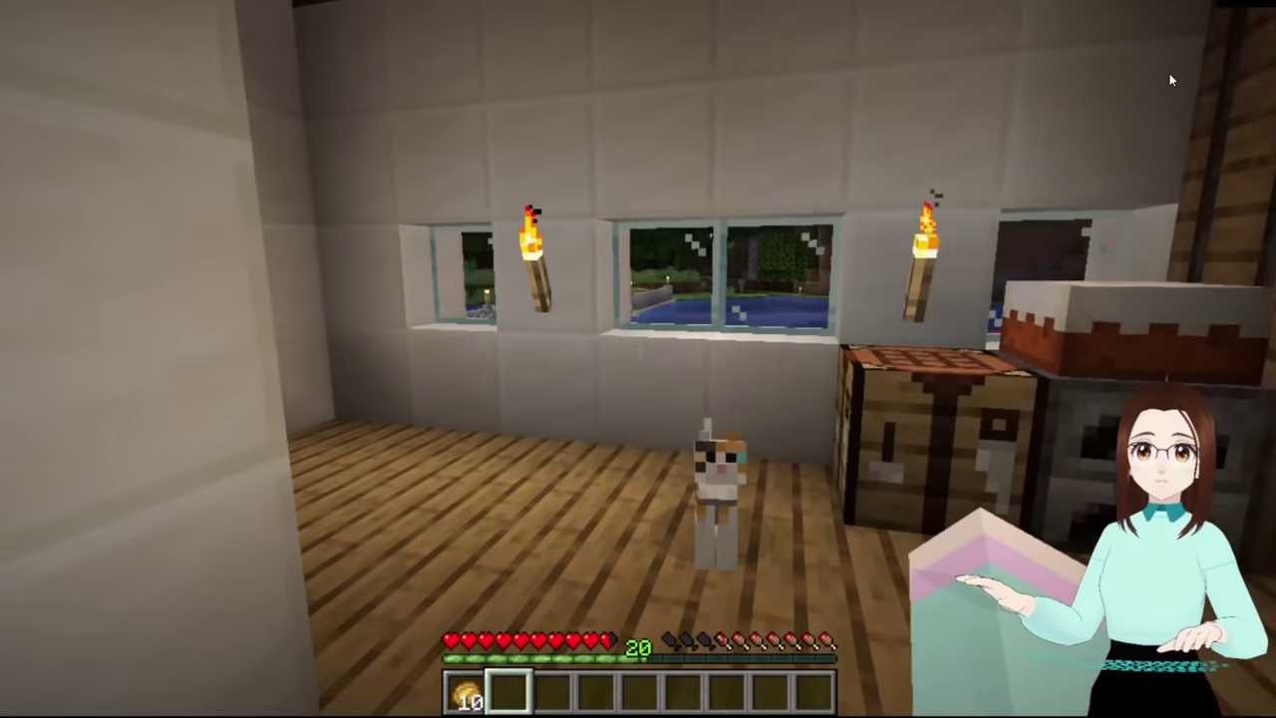
key(w)
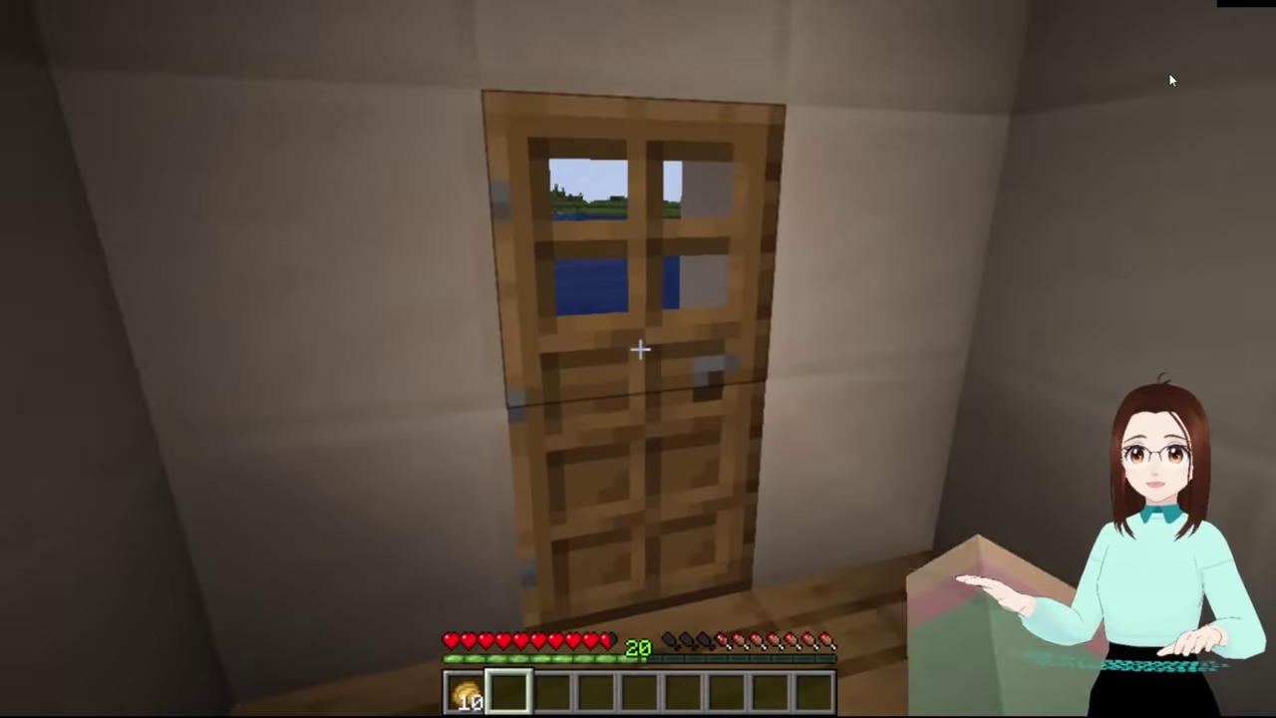
right_click(638, 359)
key(w)
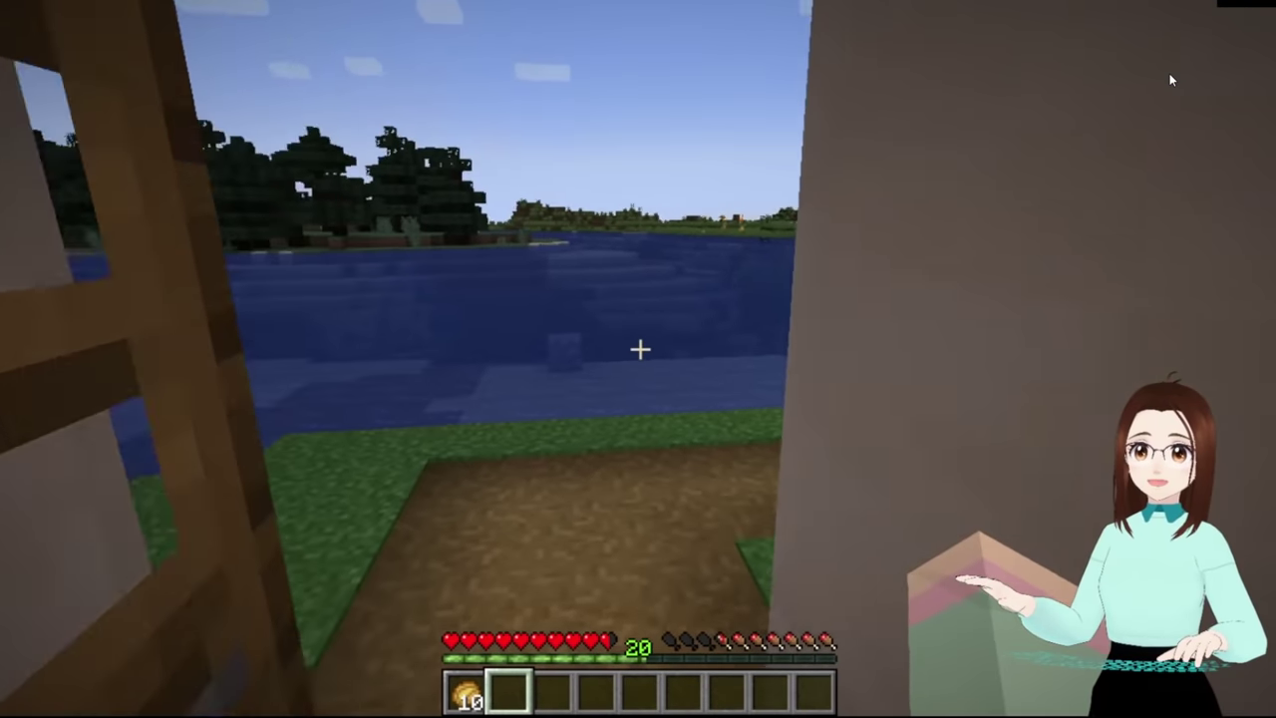
key(w)
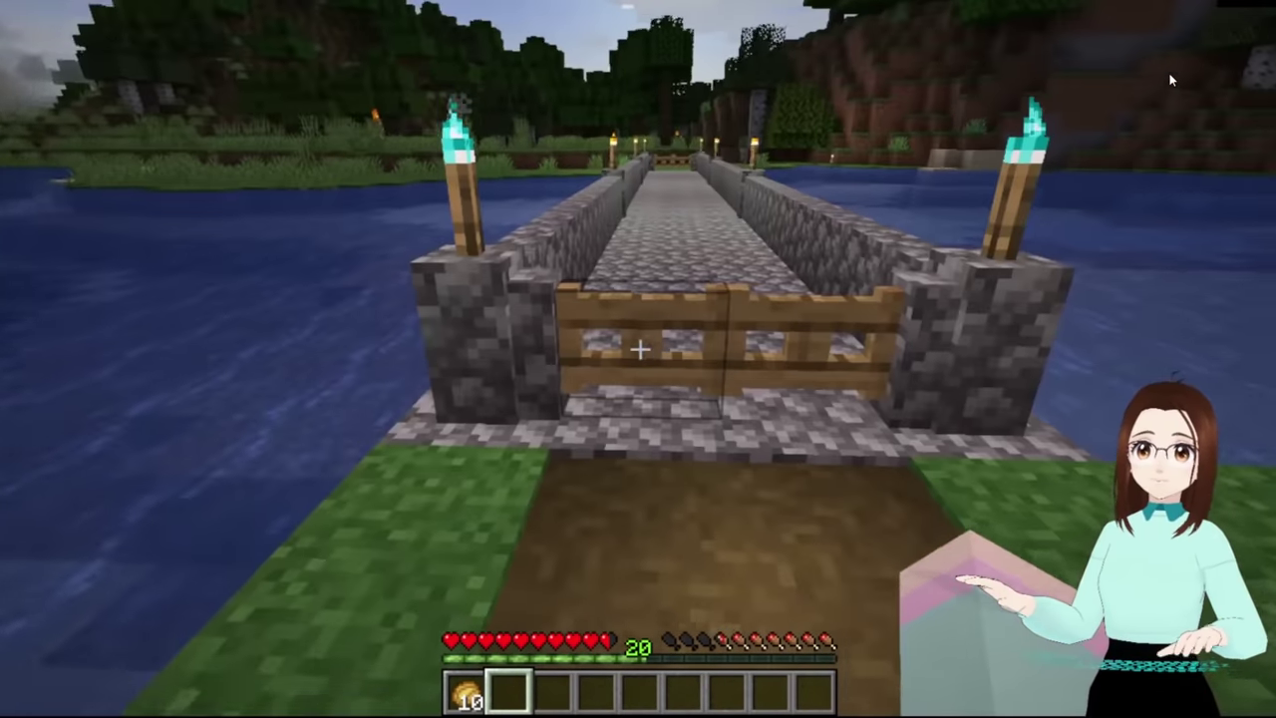
key(w)
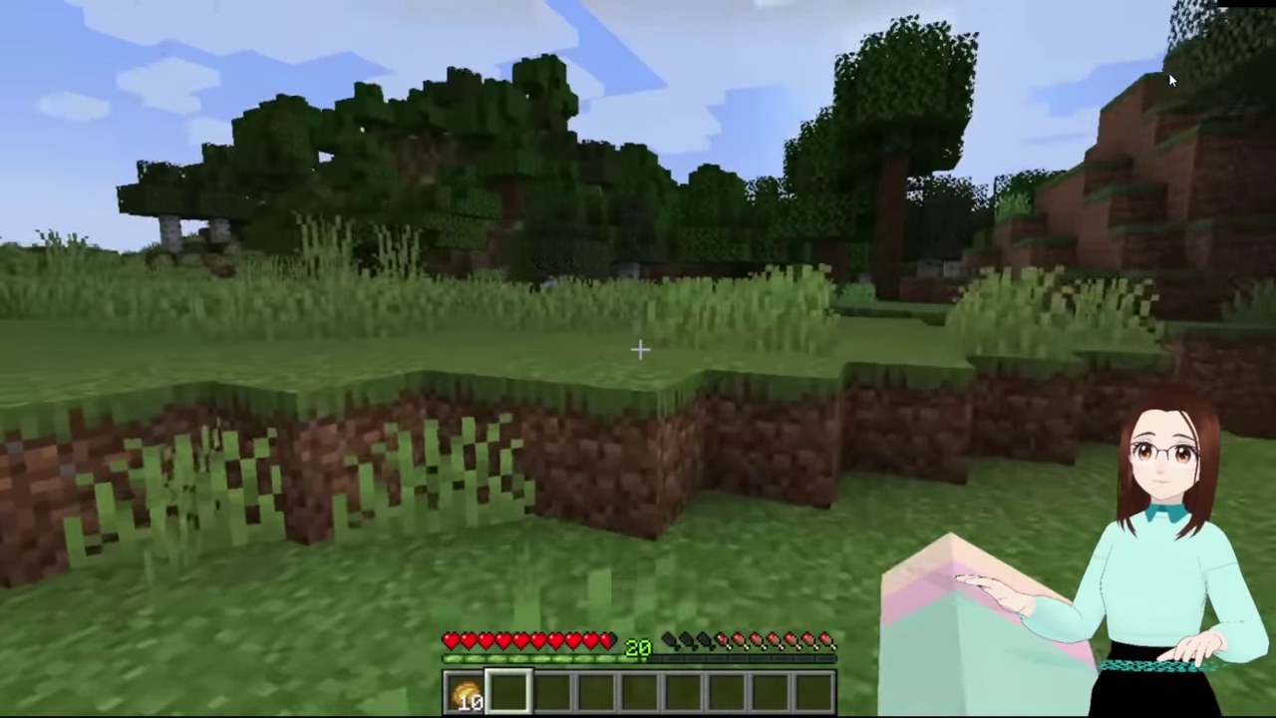
key(w)
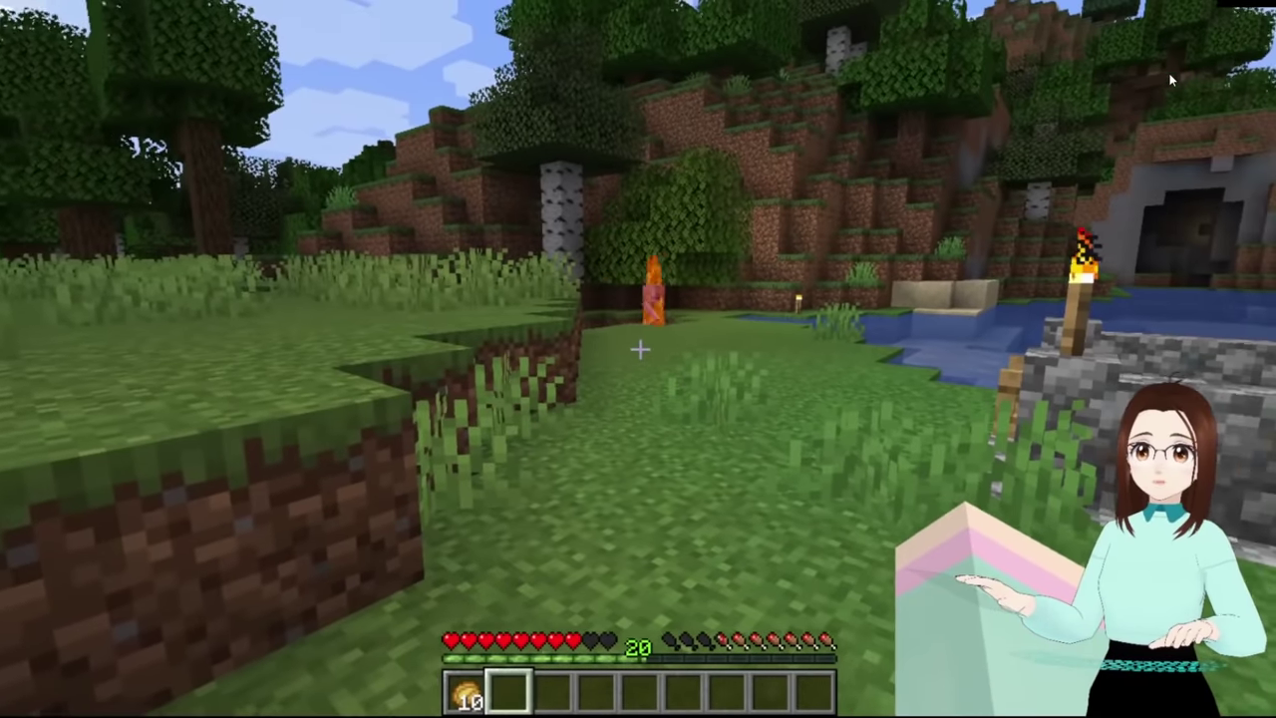
key(w)
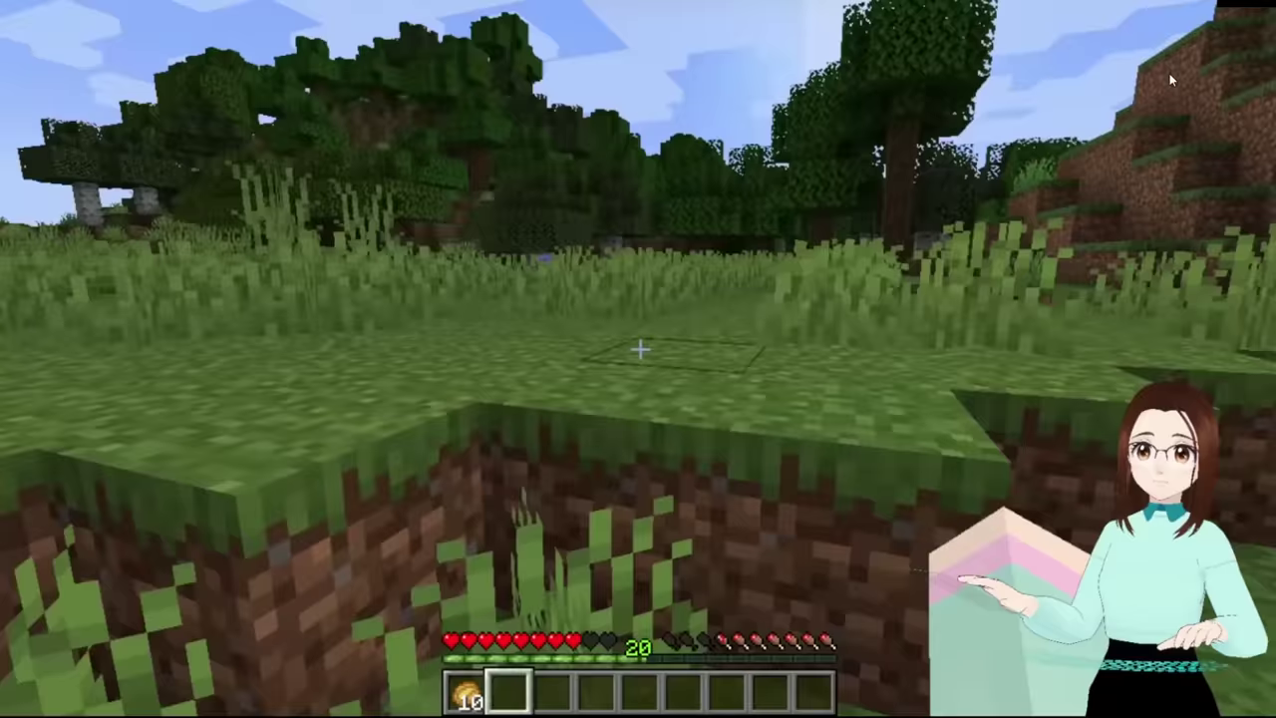
key(w)
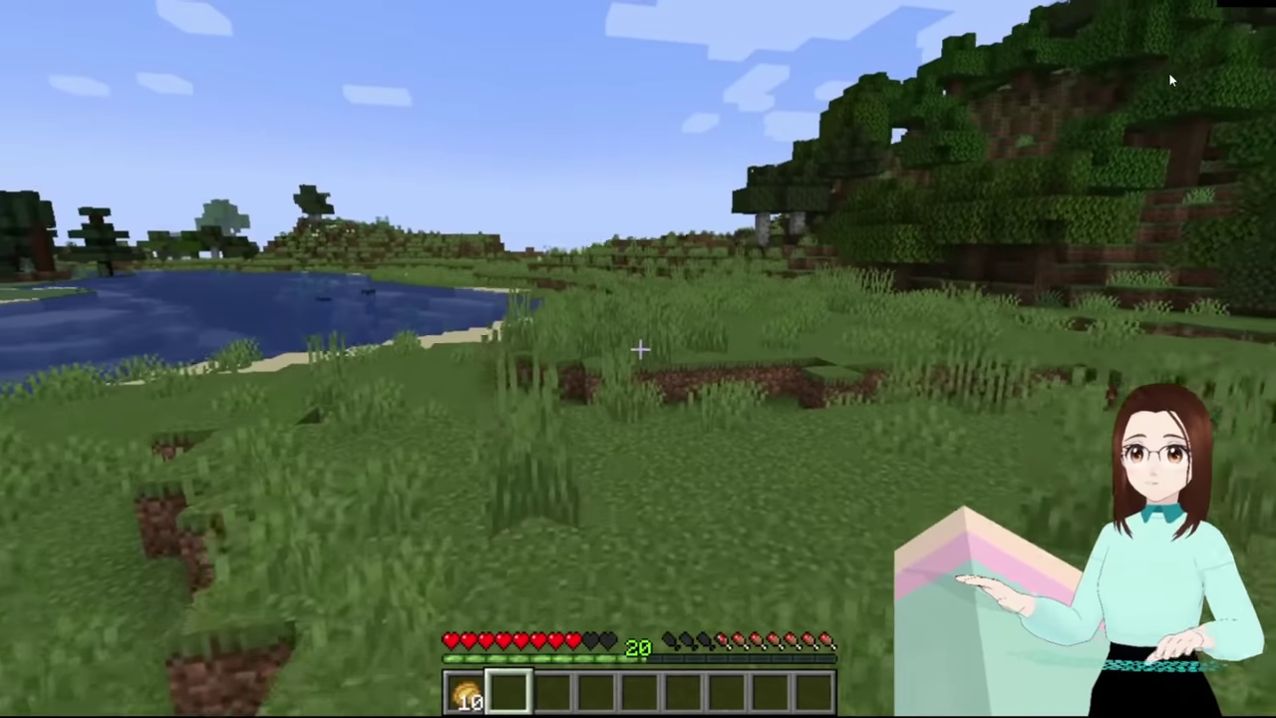
key(w)
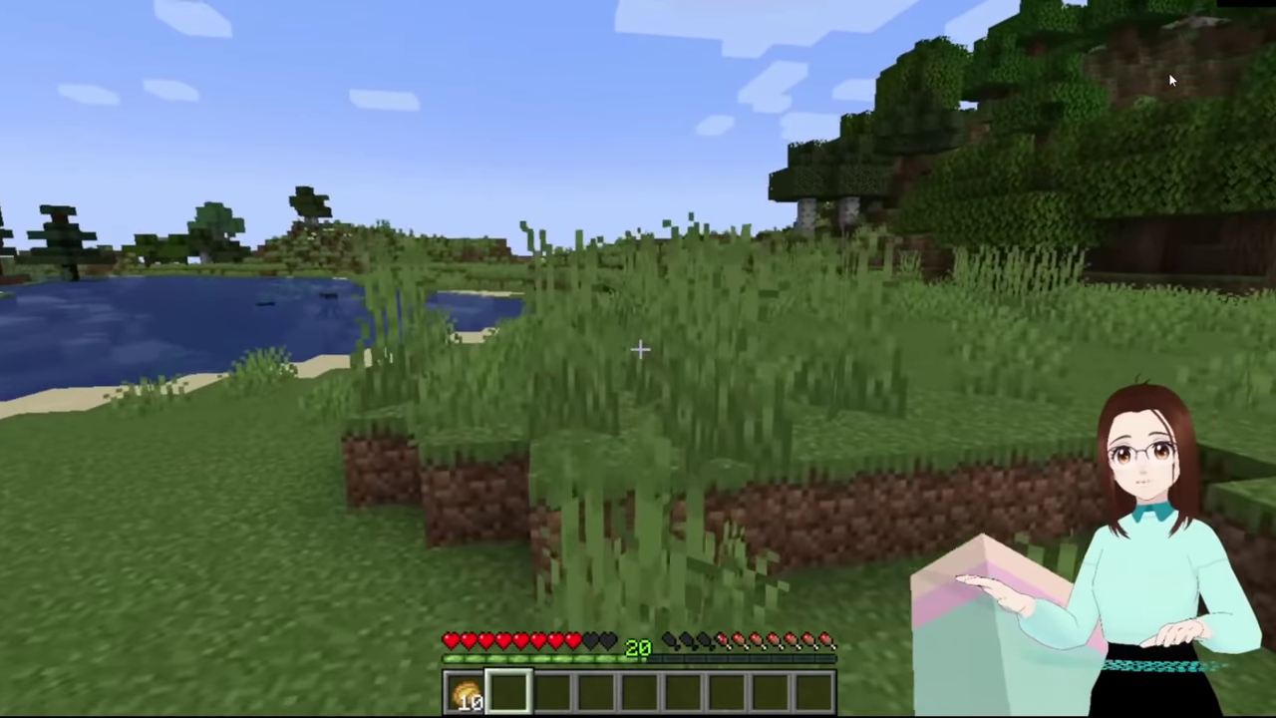
key(w)
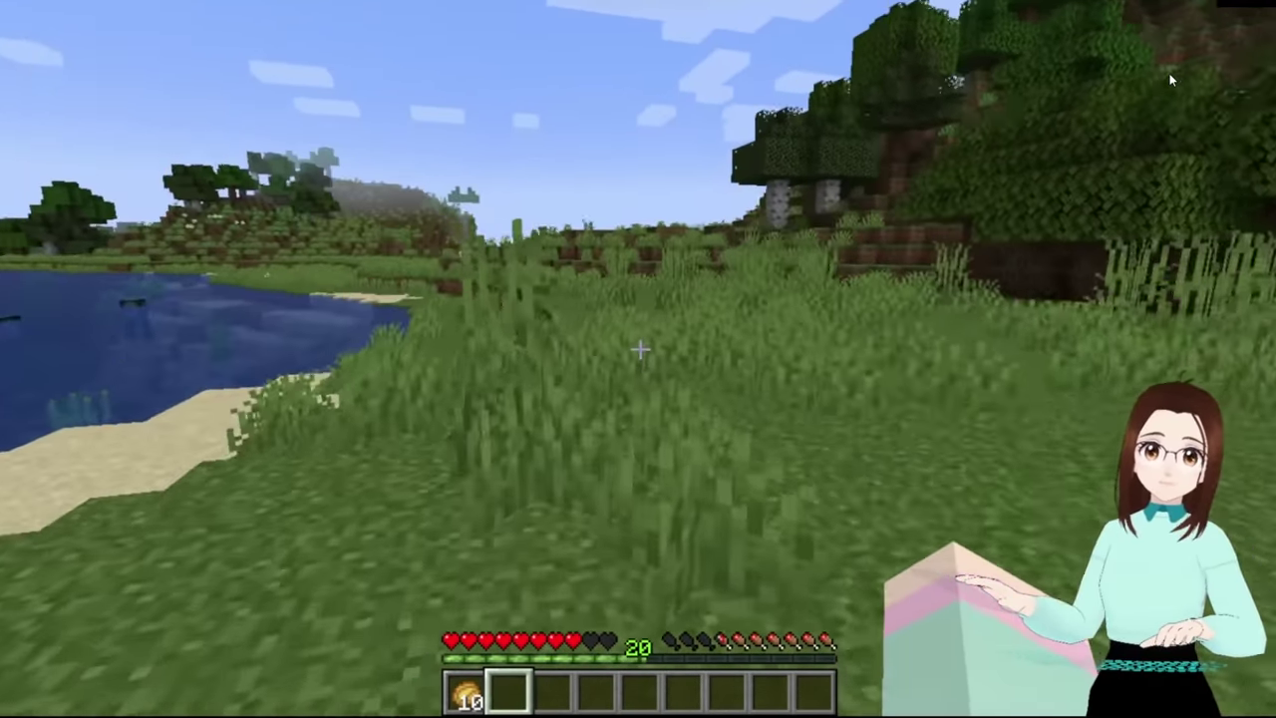
key(w)
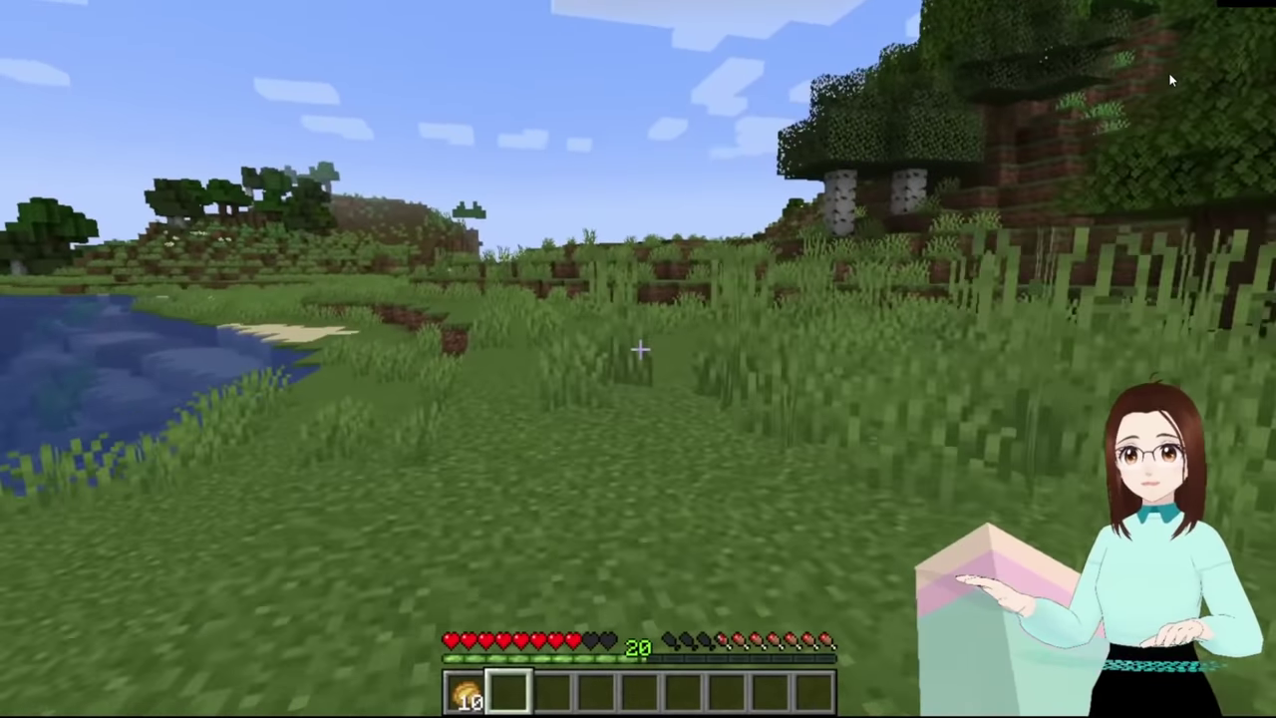
key(w)
key(space)
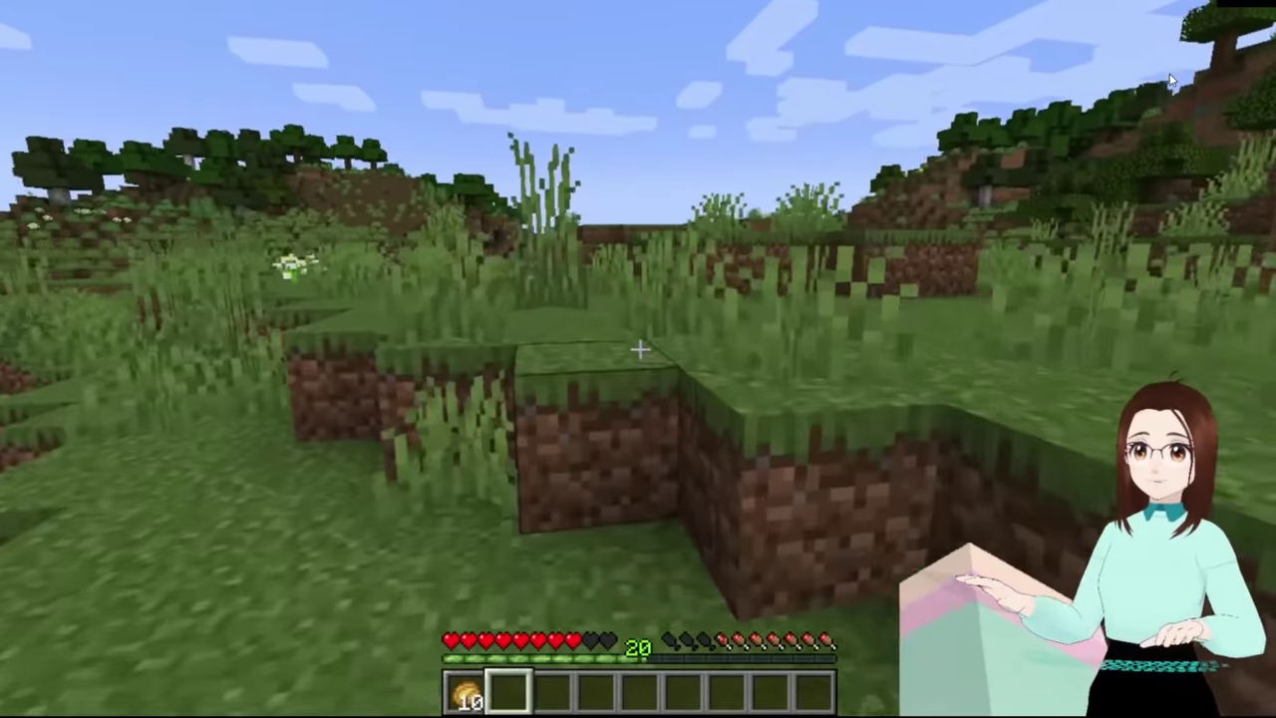
key(space)
key(w)
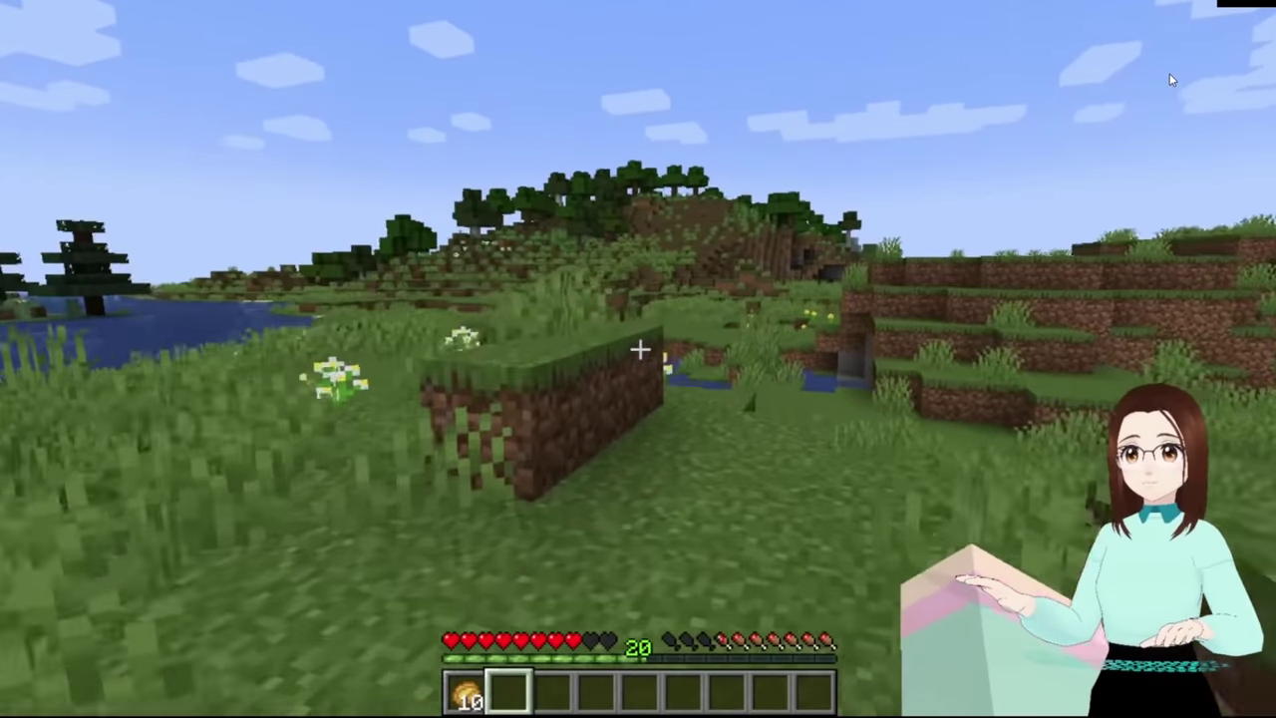
key(w)
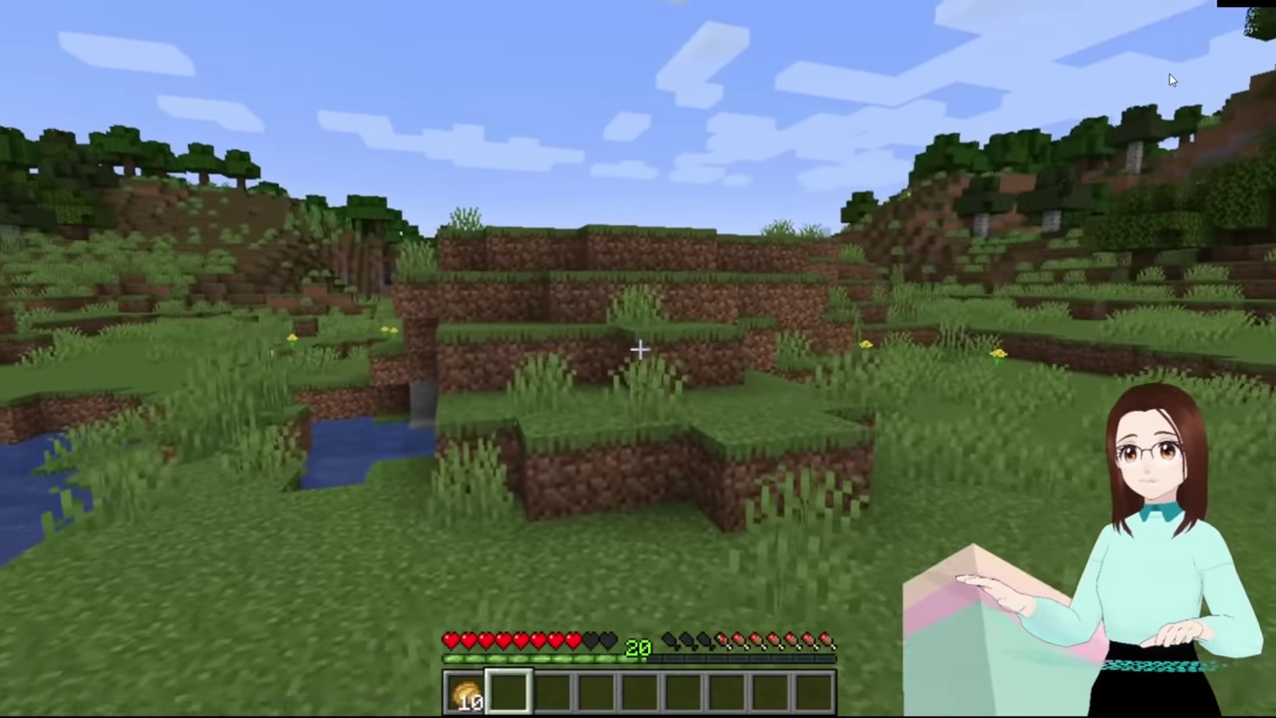
key(w)
key(space)
key(space)
key(space)
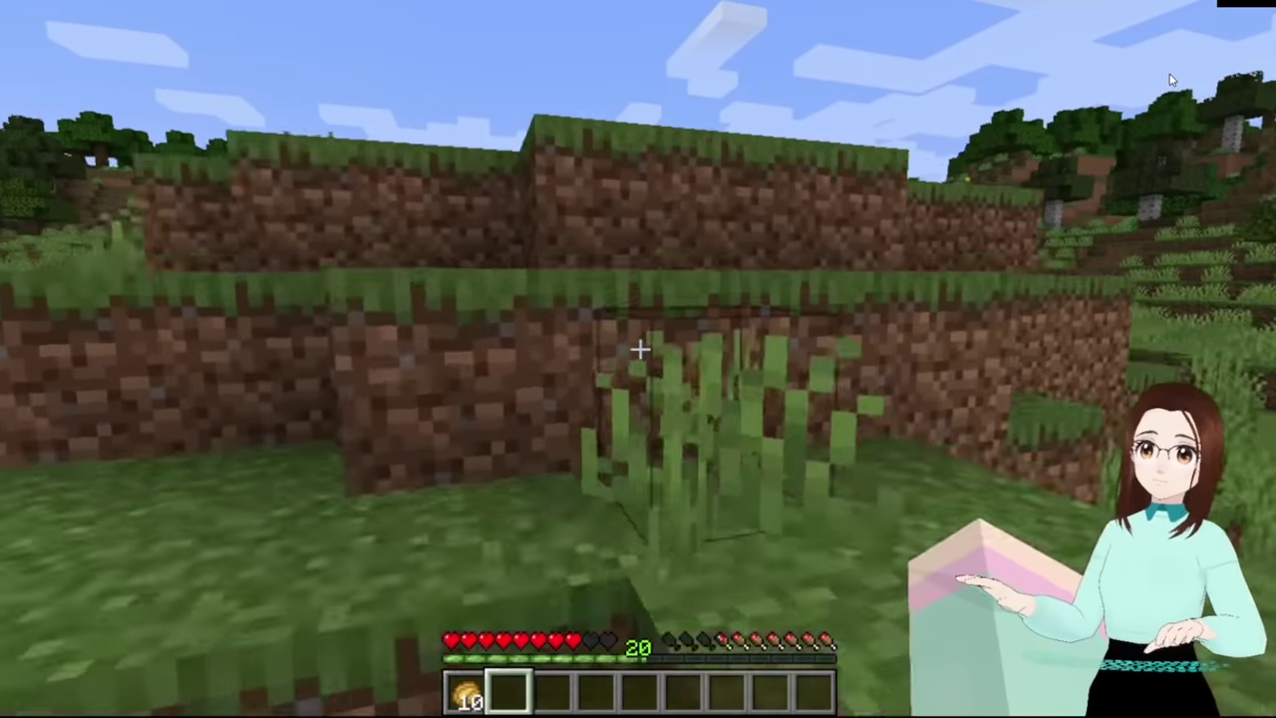
key(w)
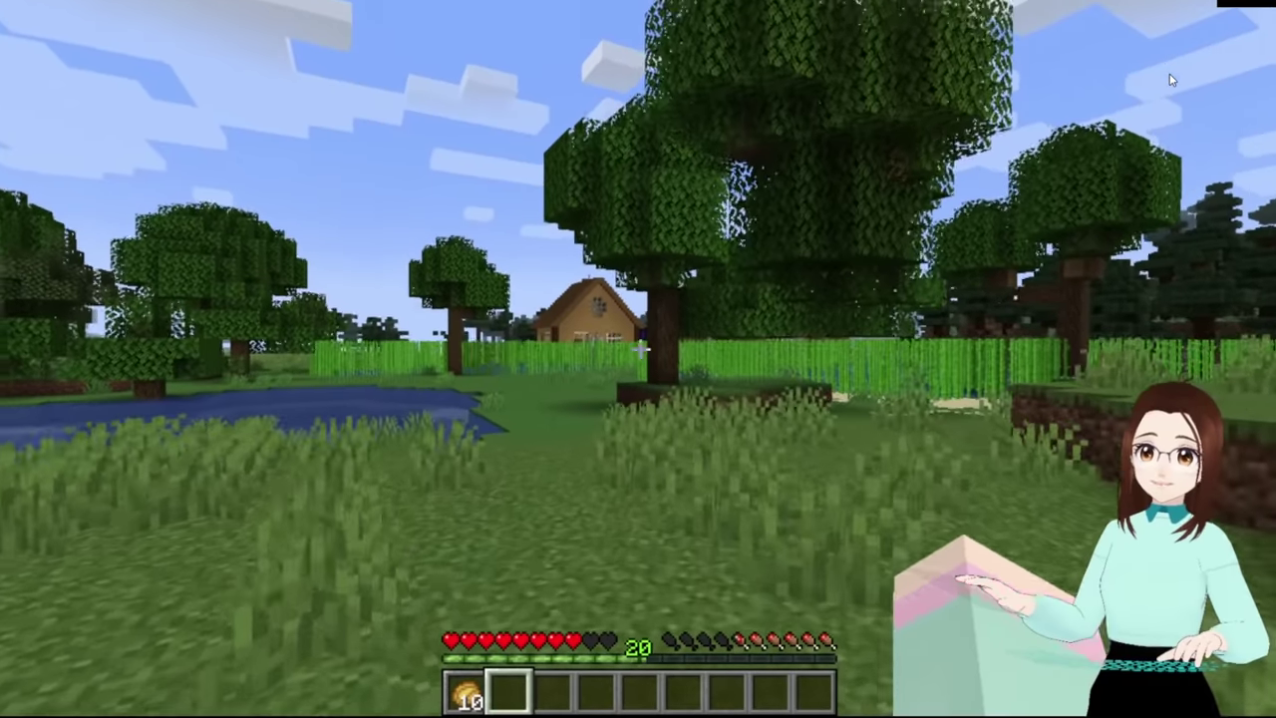
key(w)
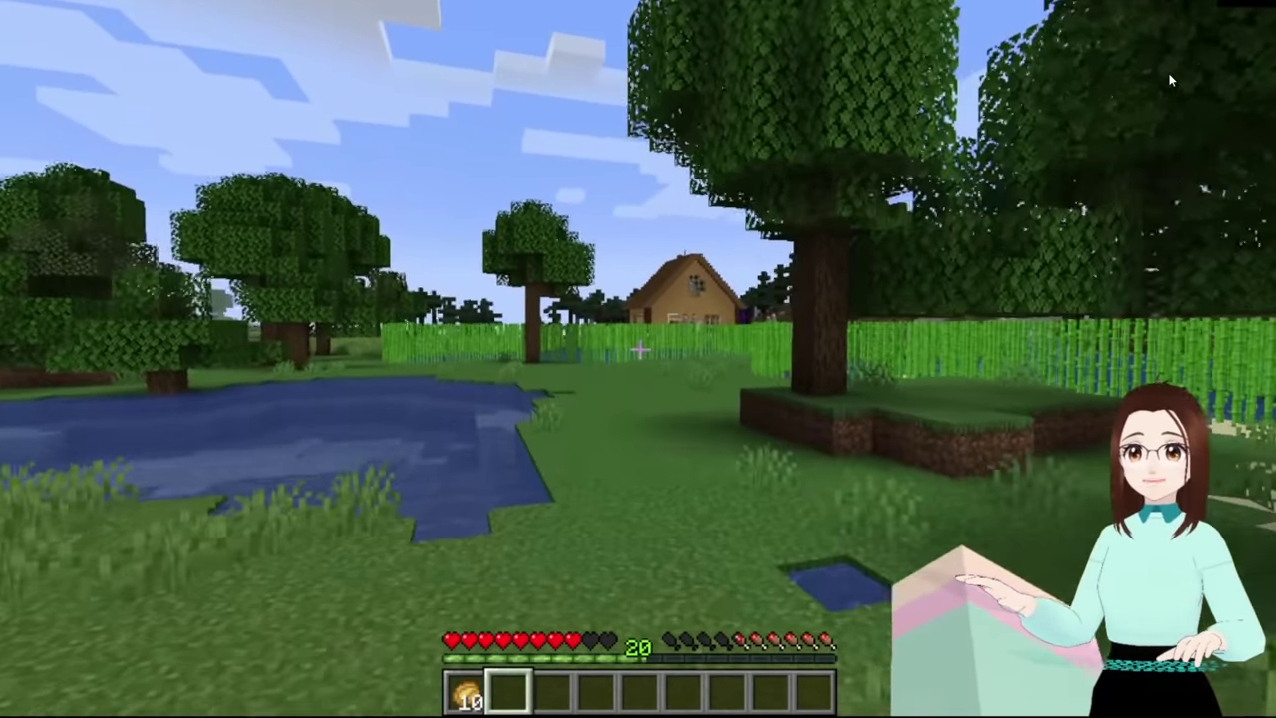
key(w)
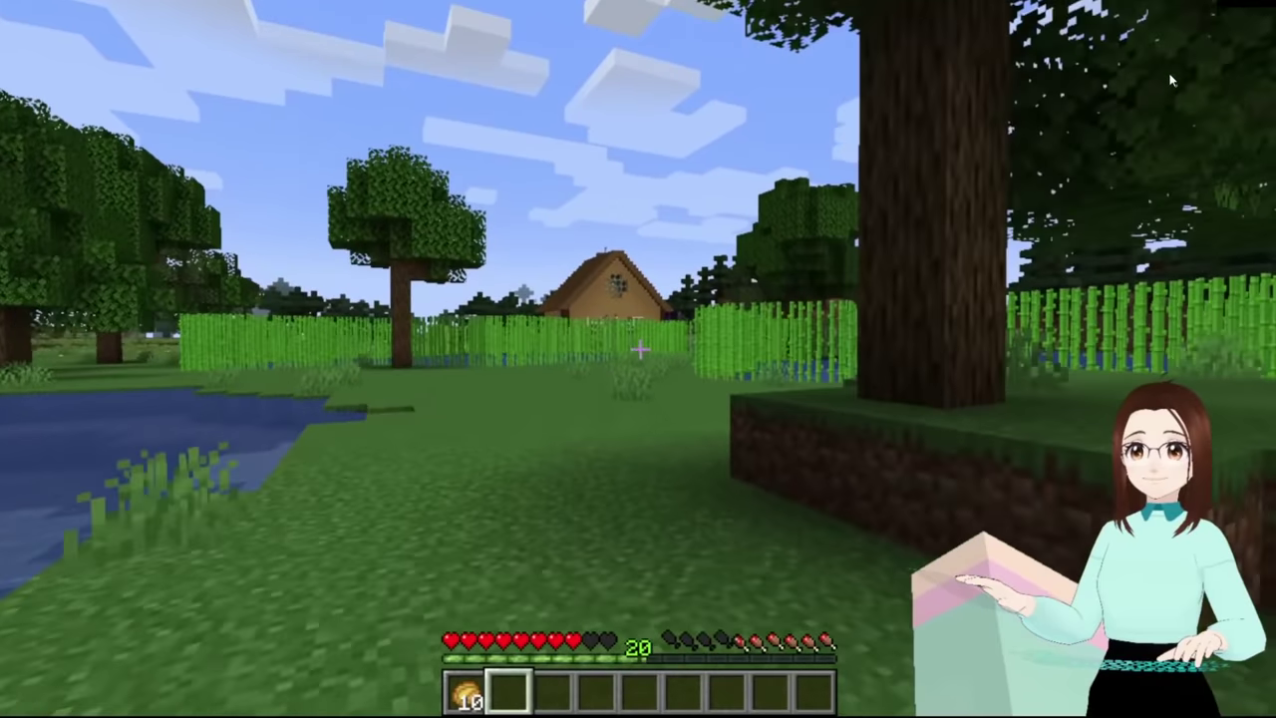
key(w)
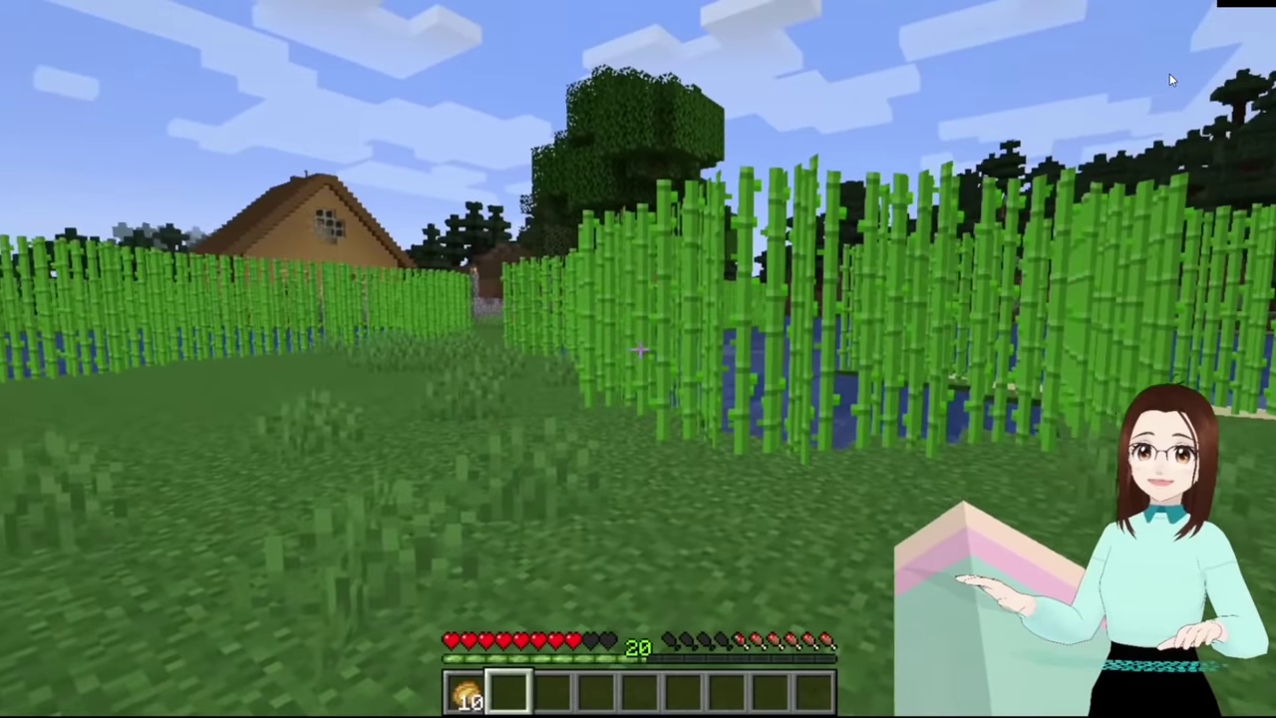
key(w)
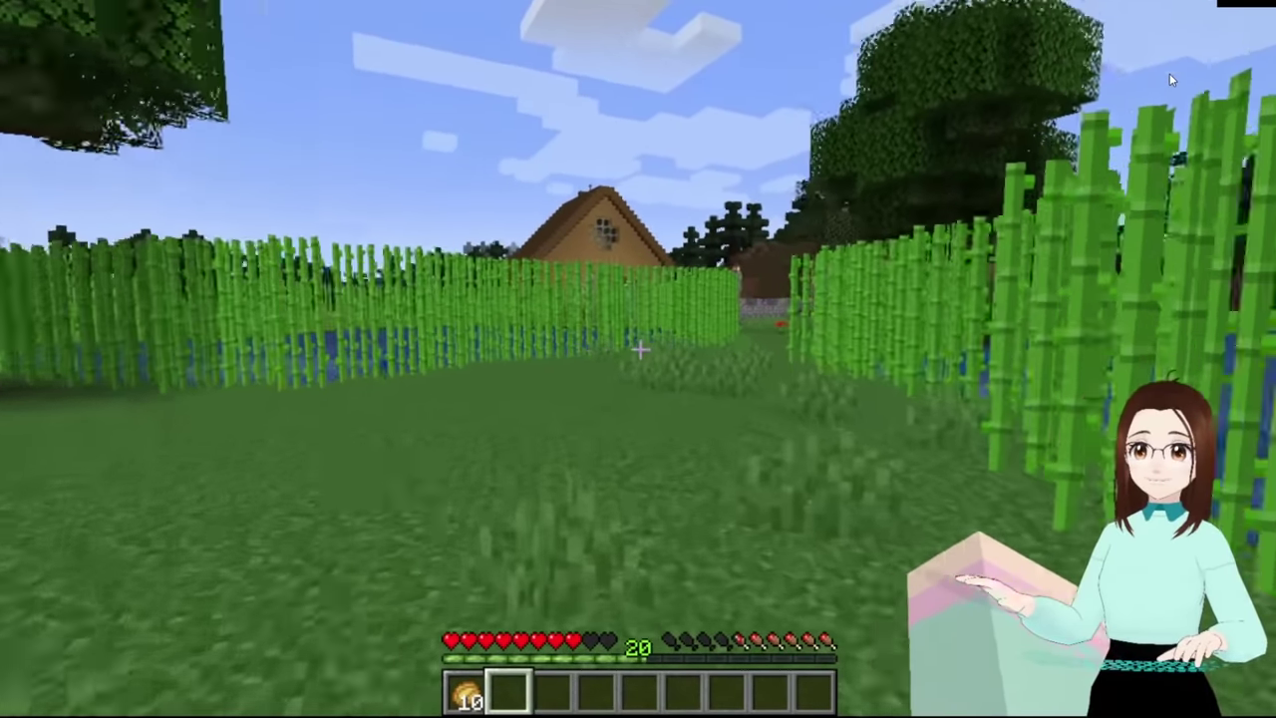
key(w)
key(w)
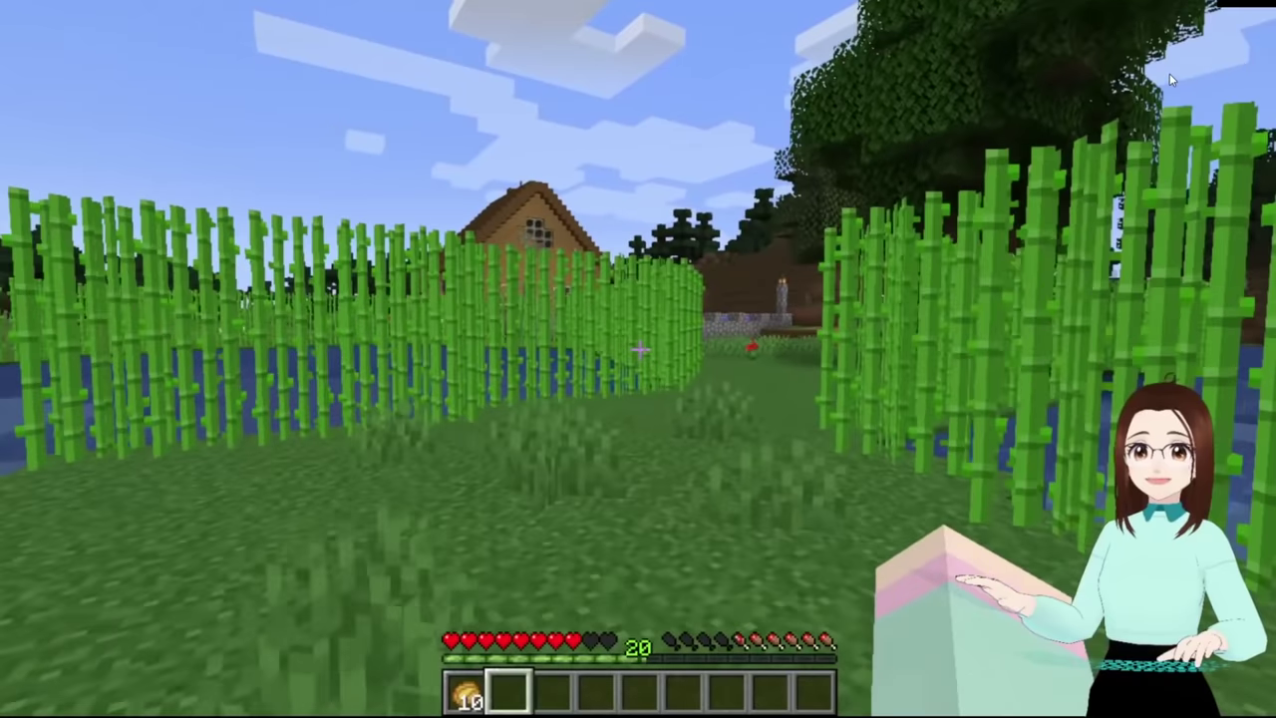
key(w)
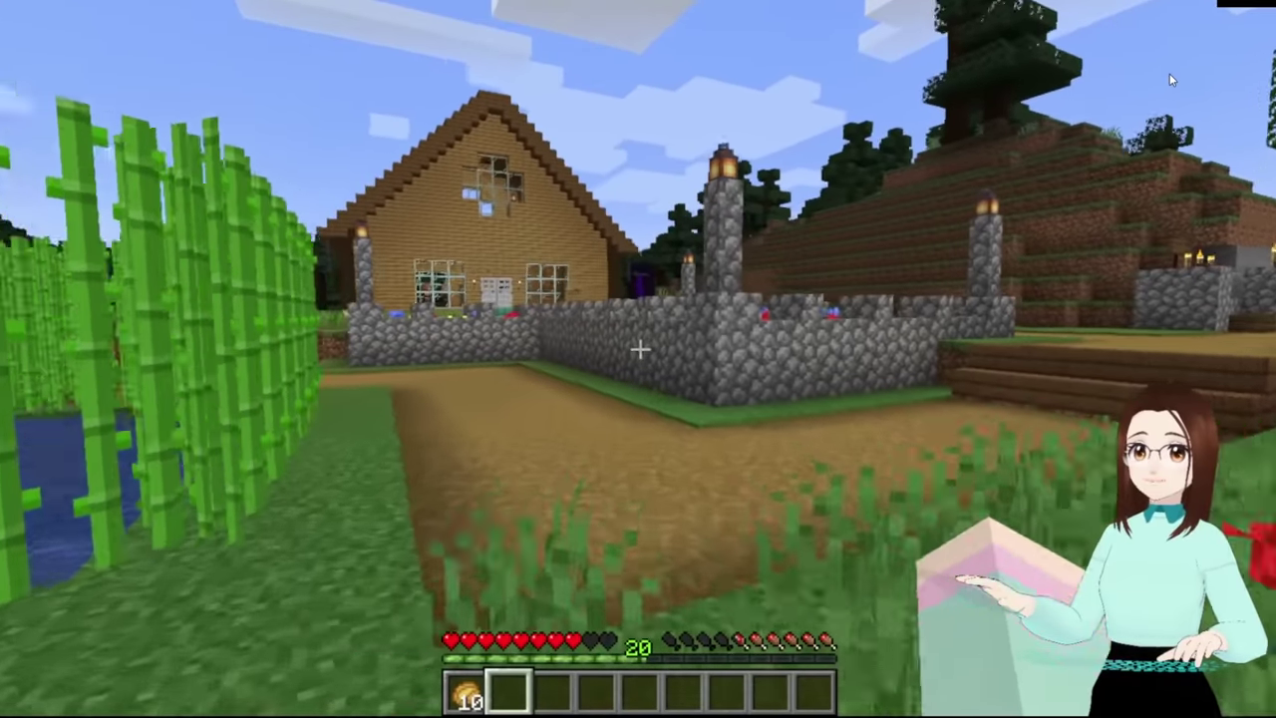
key(w)
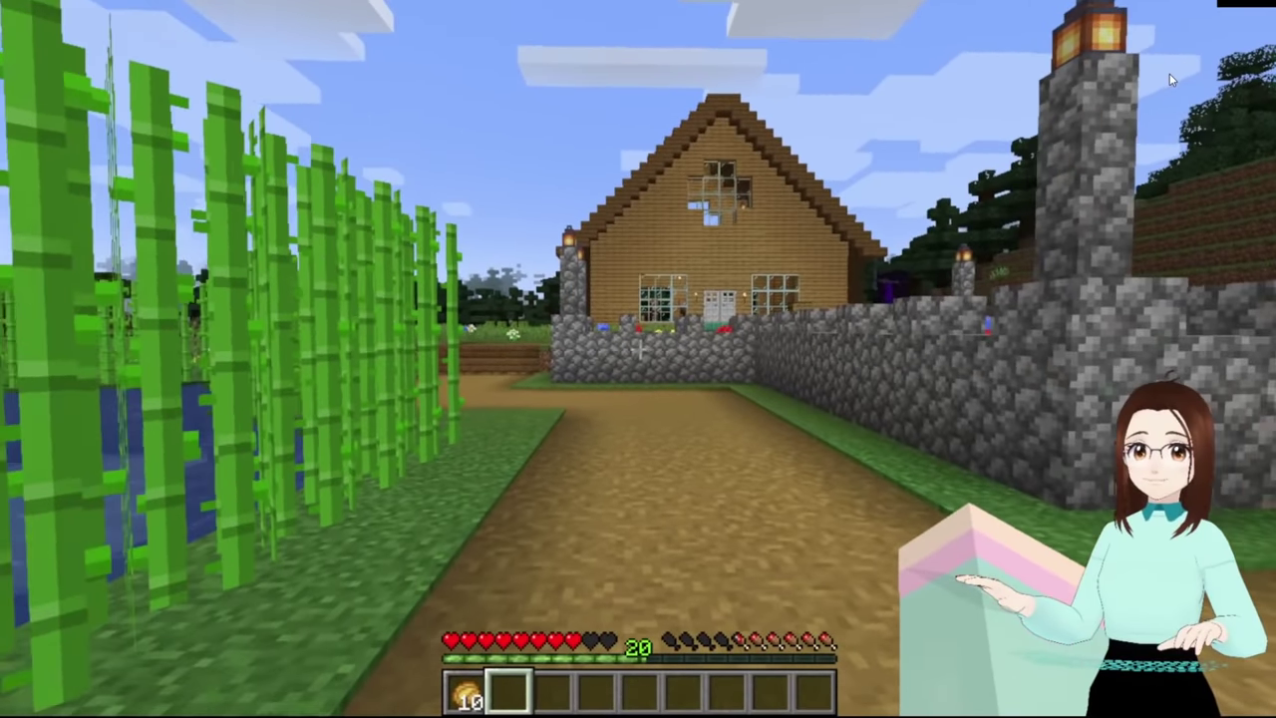
key(w)
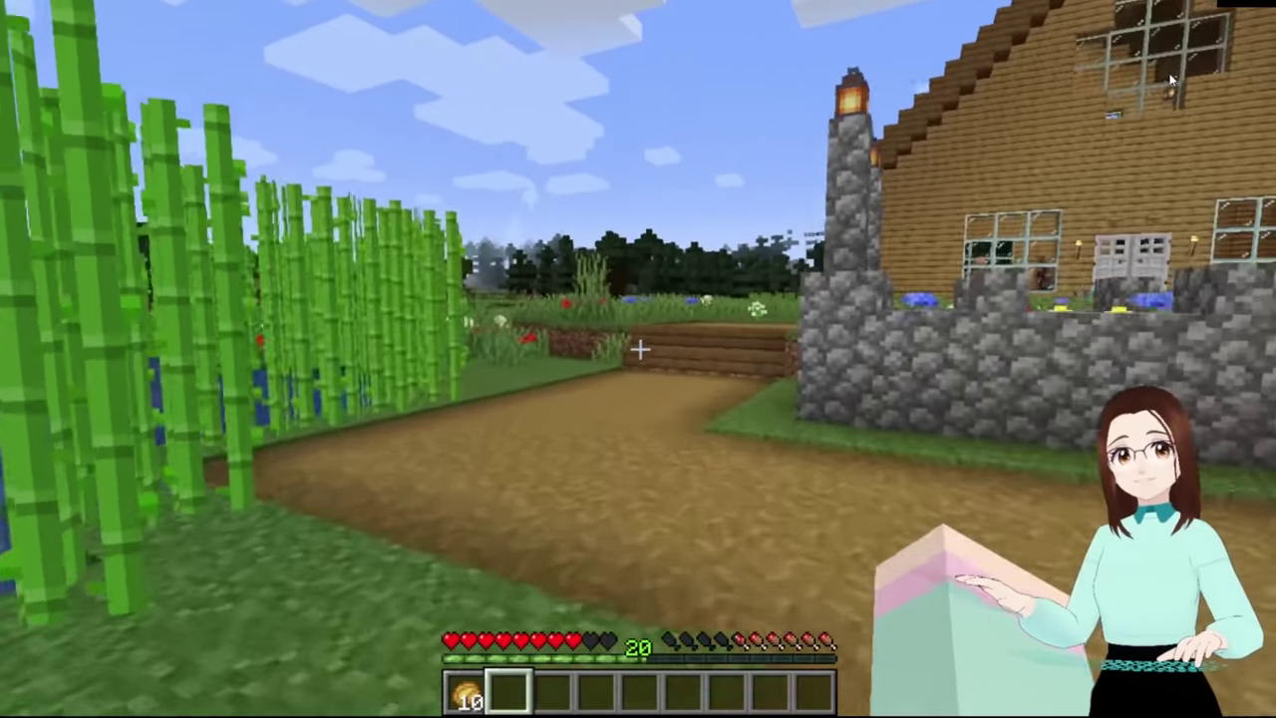
key(w)
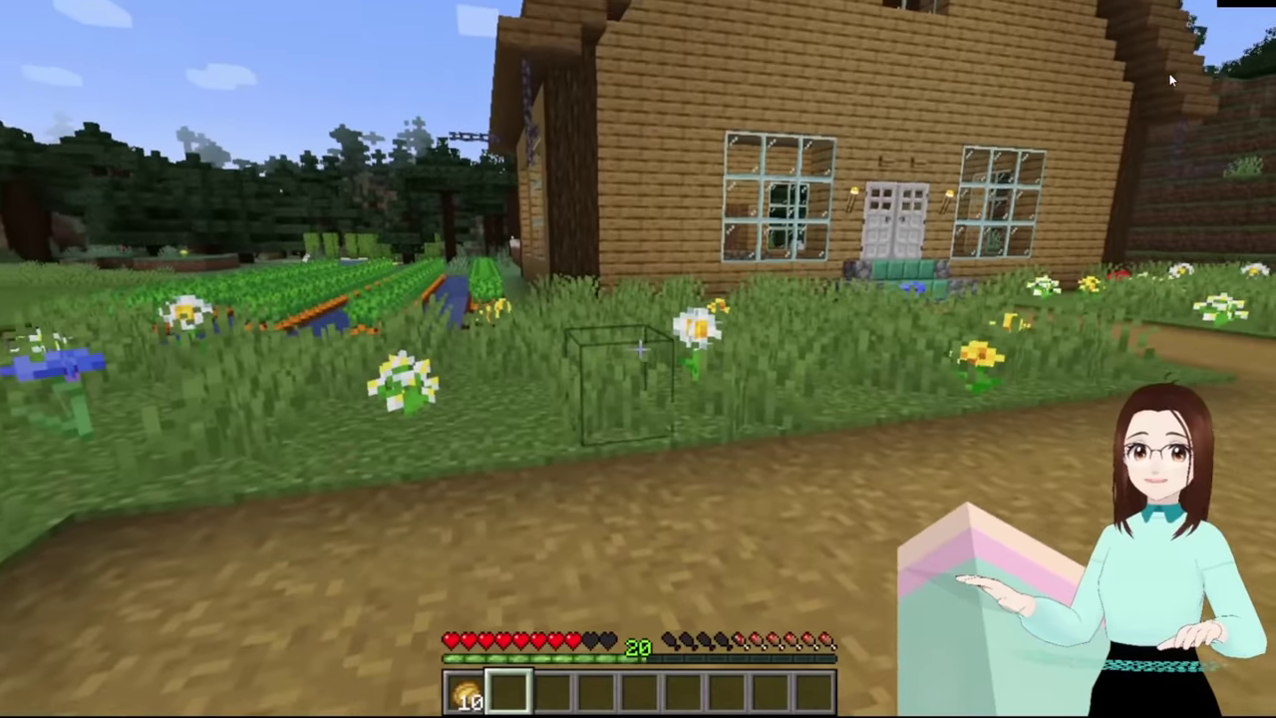
key(w)
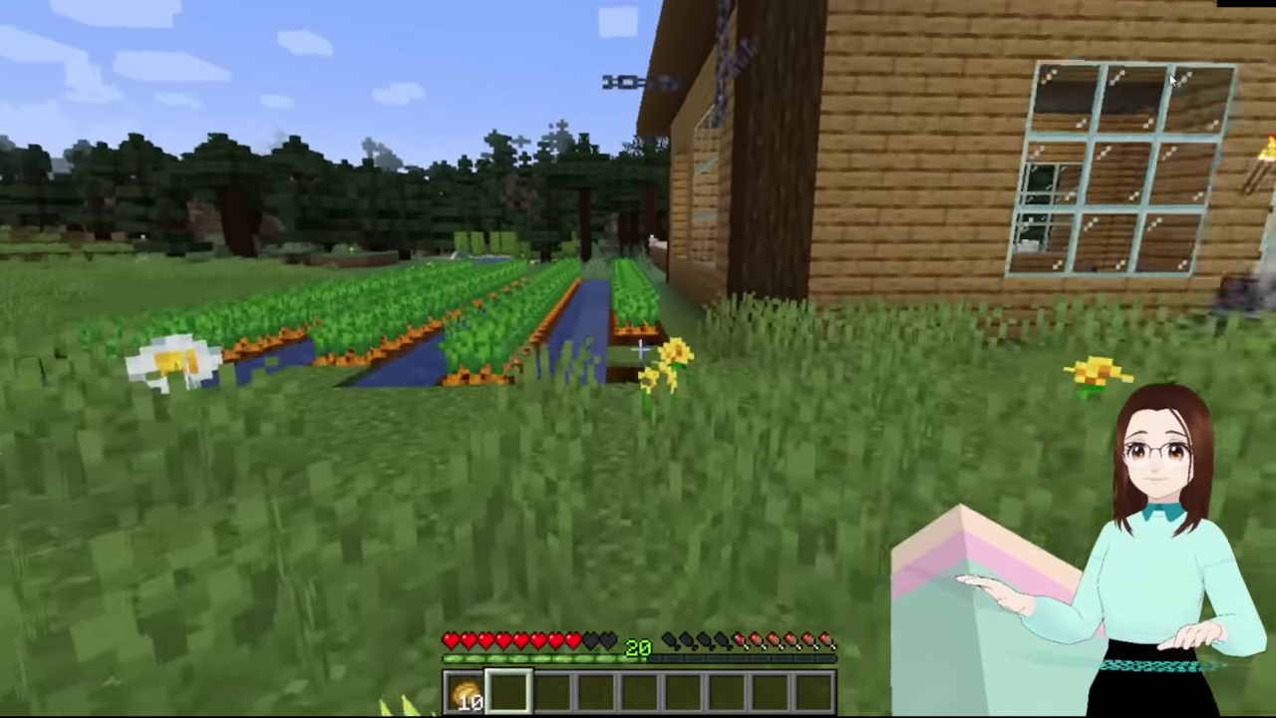
key(w)
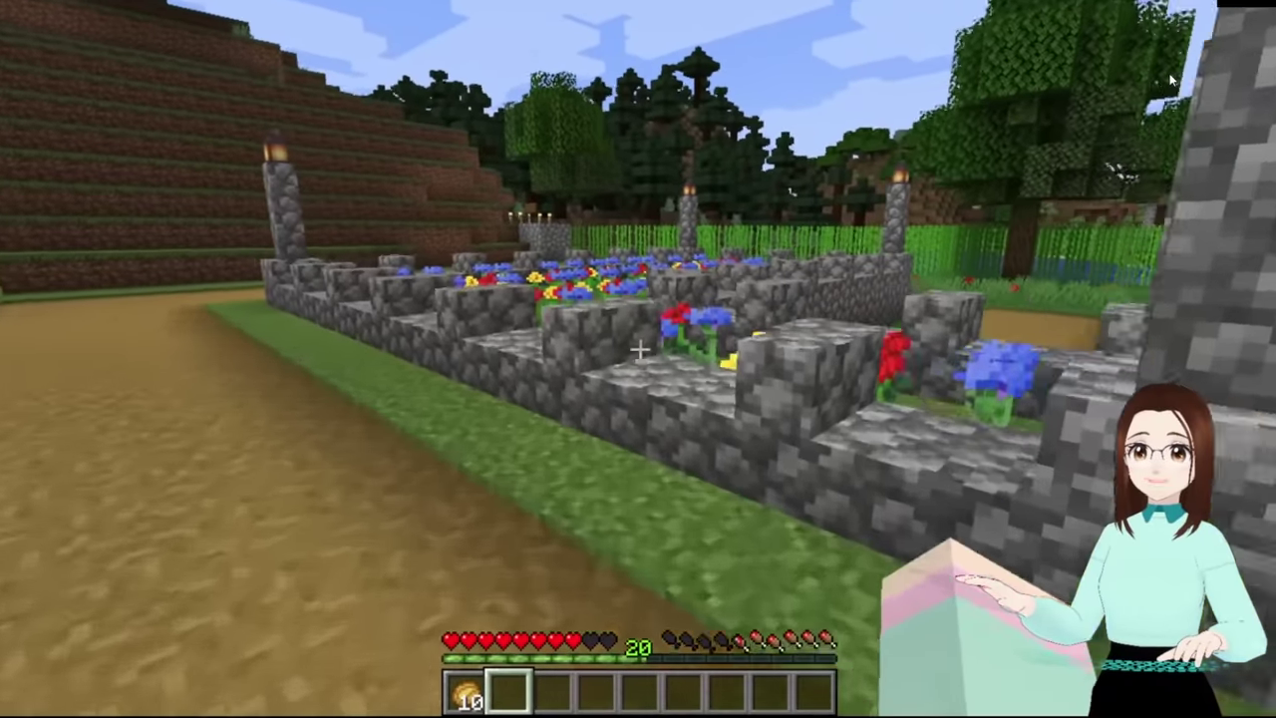
key(w)
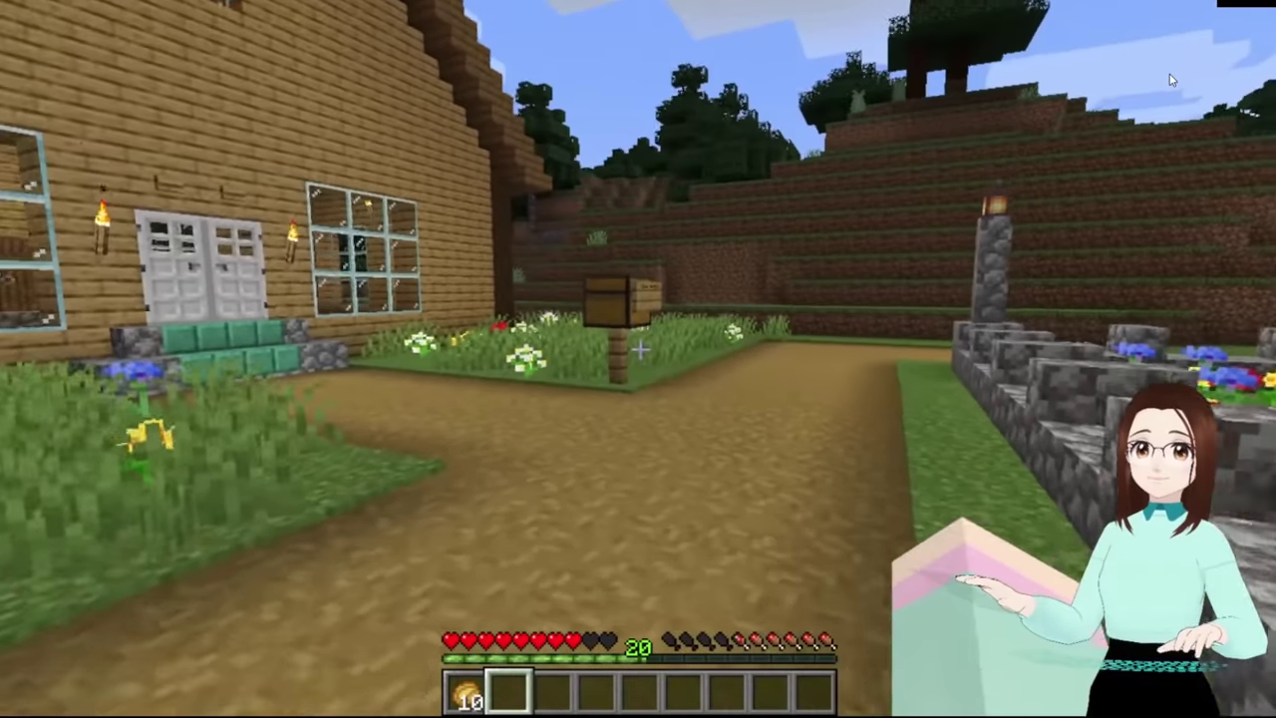
key(w)
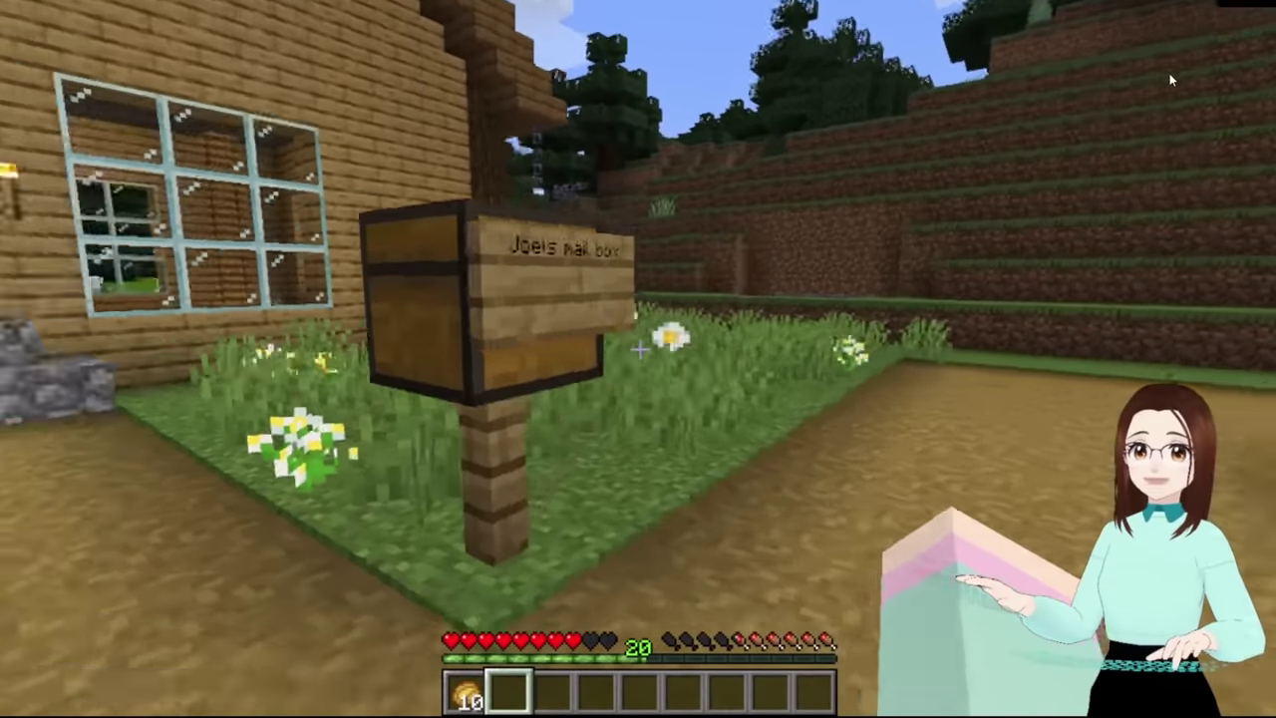
key(w)
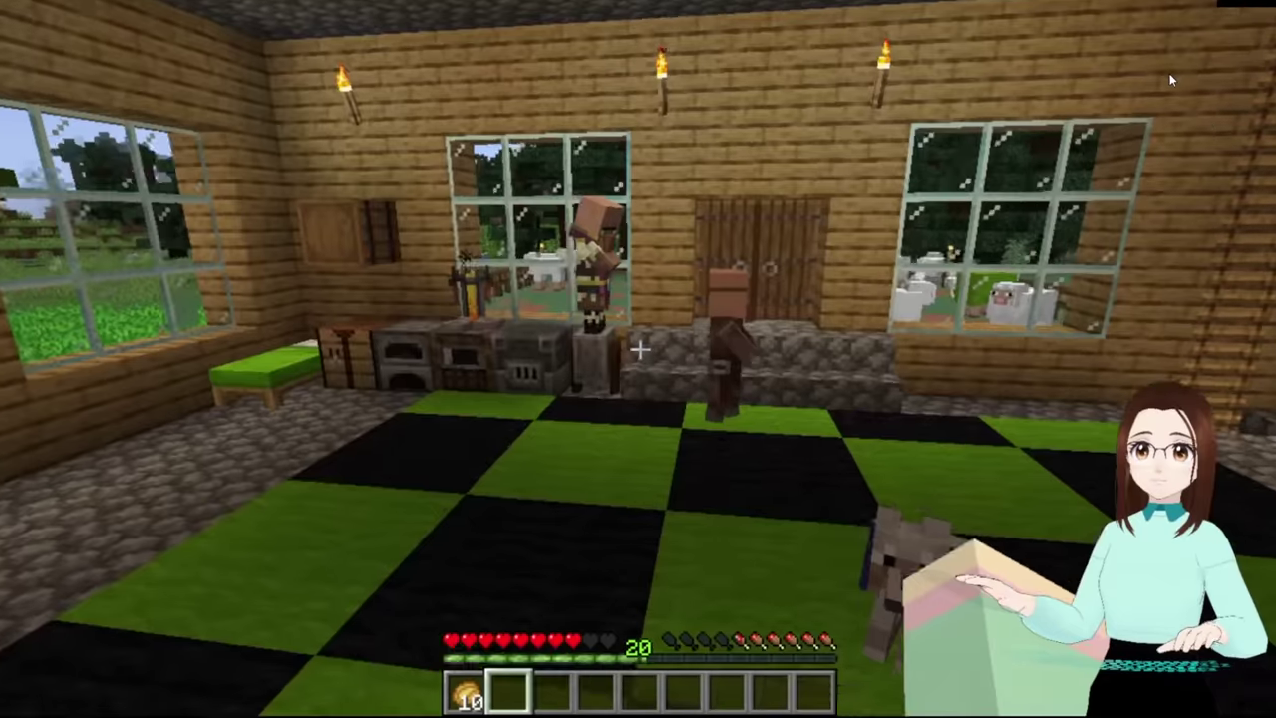
key(w)
key(s)
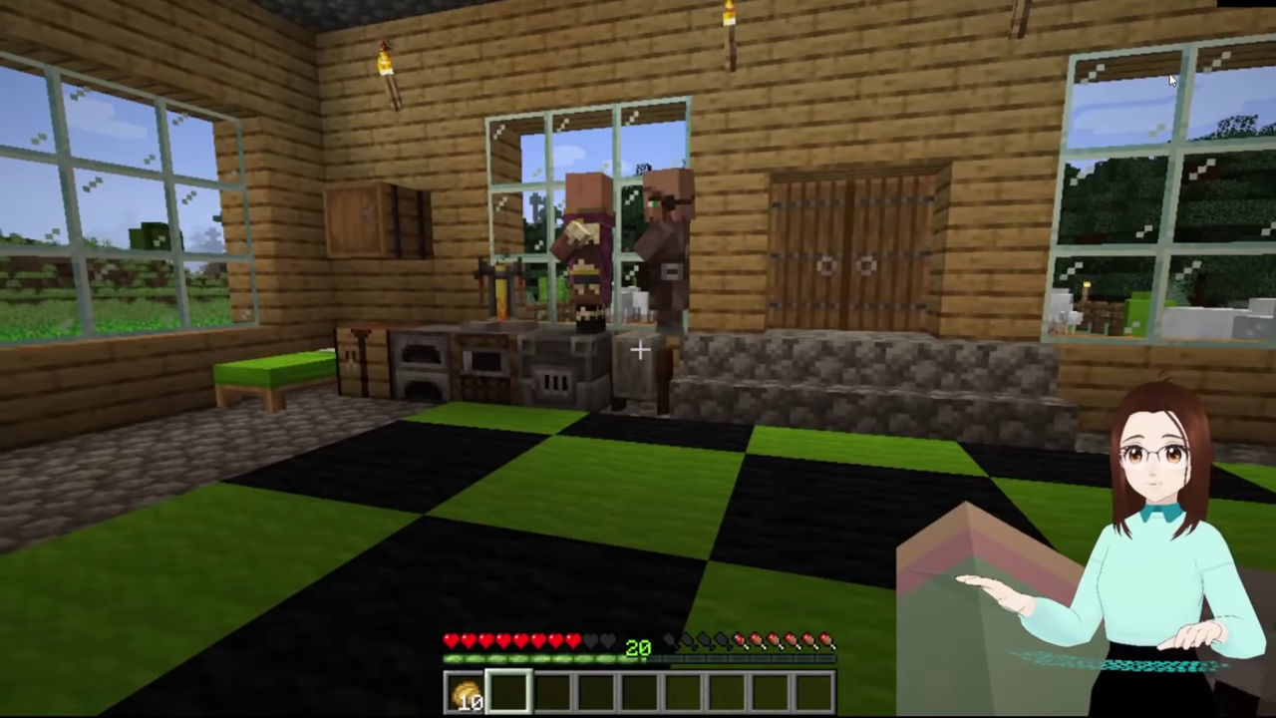
key(w)
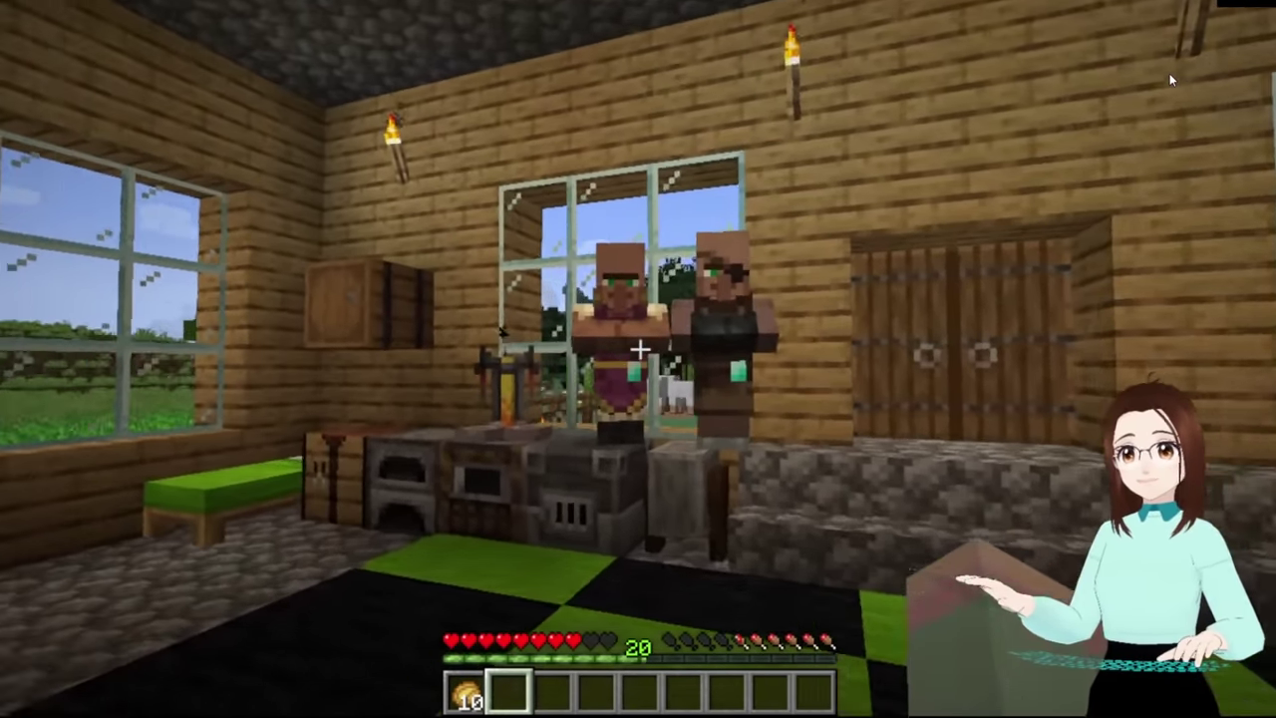